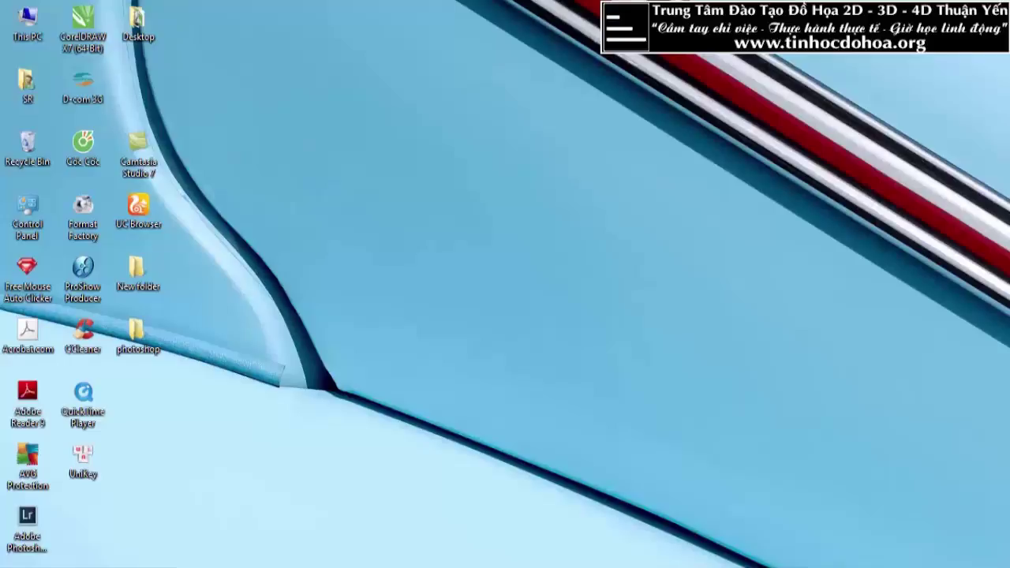
Launch Adobe Photoshop CC 2015 from its tile on the Windows Start screen
{"action": "left_click", "coordinate": [2, 565]}
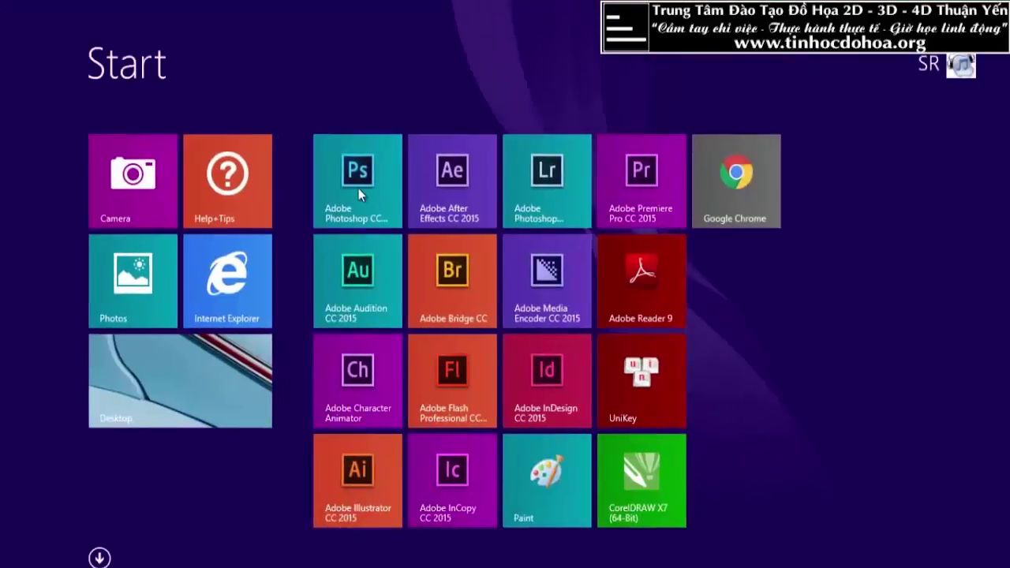
{"action": "left_click", "coordinate": [359, 188]}
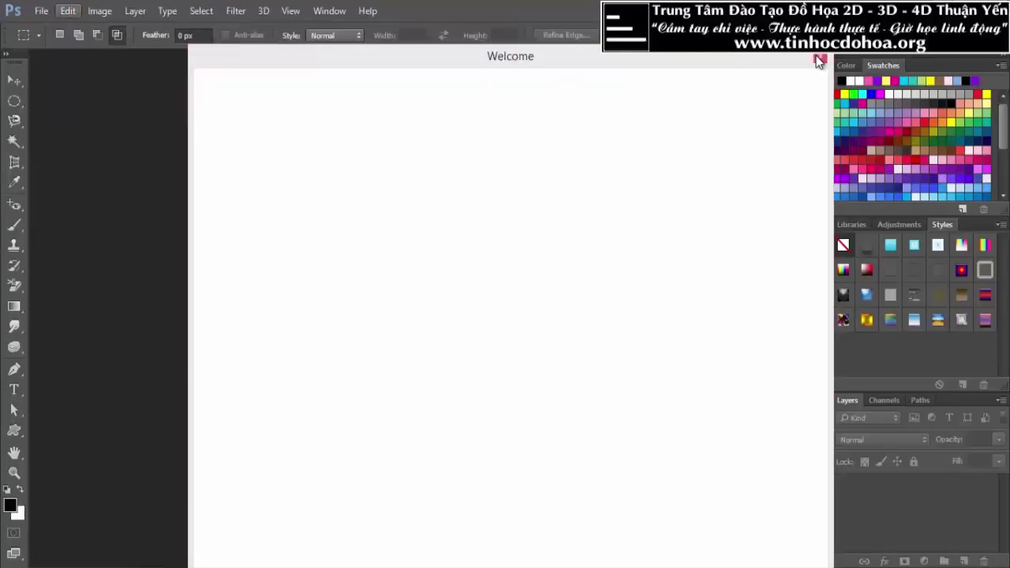
Close the Welcome window and open restaurant.jpg from the Desktop > Desktop folder
{"action": "left_click", "coordinate": [819, 61]}
{"action": "left_click", "coordinate": [41, 11]}
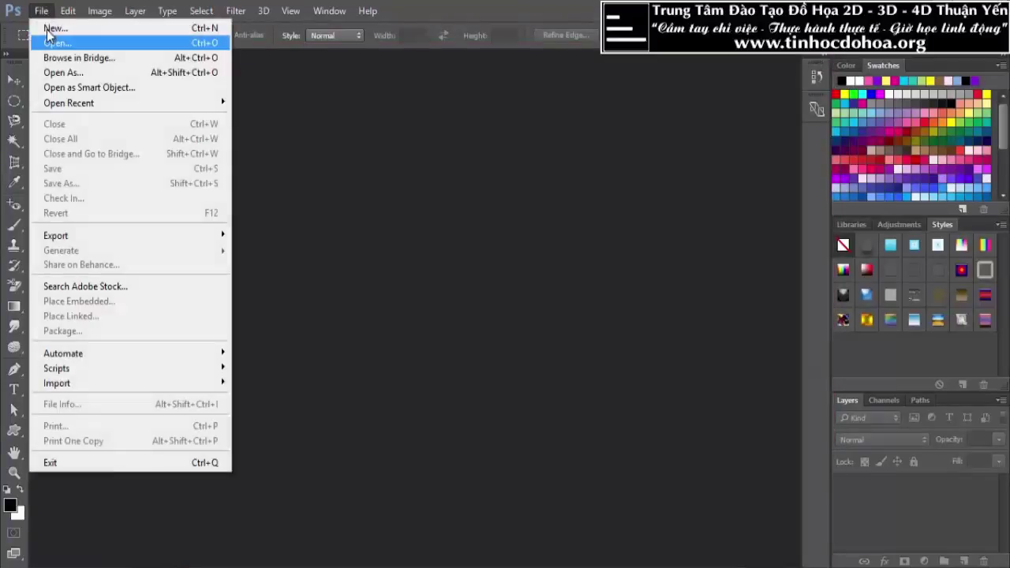
{"action": "left_click", "coordinate": [55, 43]}
{"action": "left_click", "coordinate": [213, 236]}
{"action": "left_click", "coordinate": [211, 222]}
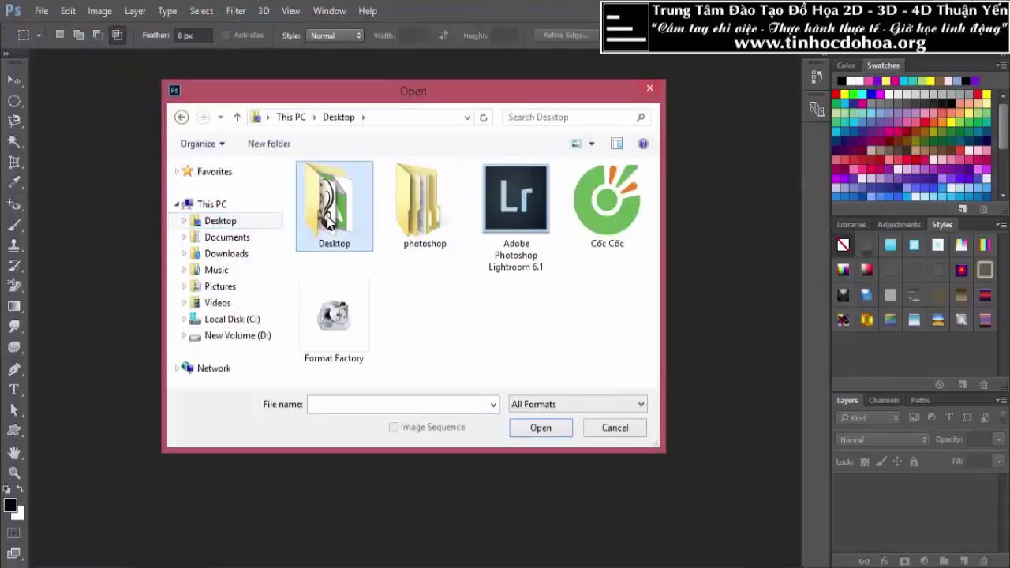
{"action": "double_click", "coordinate": [330, 222]}
{"action": "scroll", "coordinate": [427, 229], "scroll_direction": "down", "scroll_amount": 5}
{"action": "scroll", "coordinate": [434, 253], "scroll_direction": "down", "scroll_amount": 2}
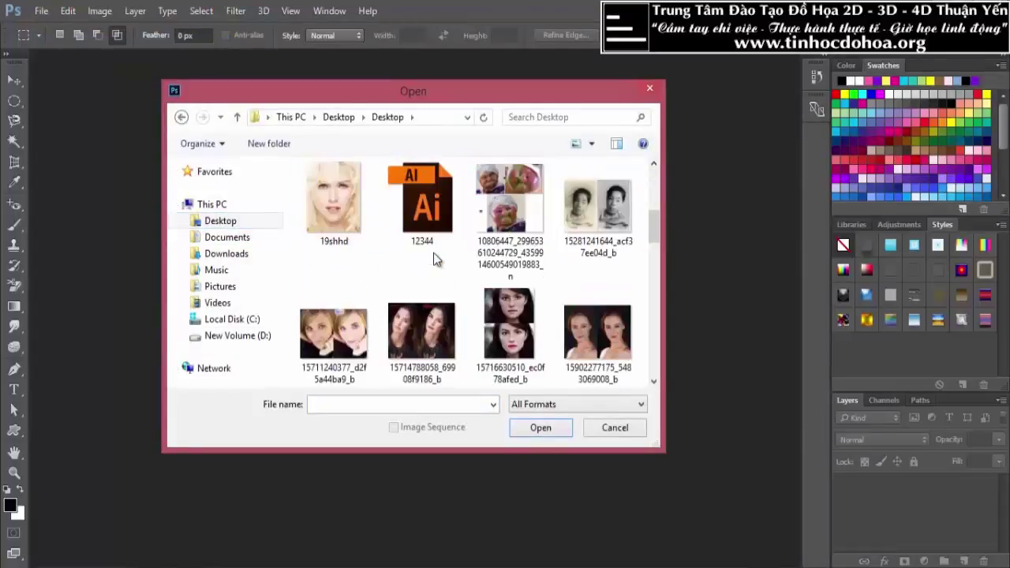
{"action": "scroll", "coordinate": [434, 252], "scroll_direction": "down", "scroll_amount": 2}
{"action": "scroll", "coordinate": [433, 253], "scroll_direction": "down", "scroll_amount": 2}
{"action": "scroll", "coordinate": [433, 252], "scroll_direction": "down", "scroll_amount": 2}
{"action": "scroll", "coordinate": [434, 259], "scroll_direction": "down", "scroll_amount": 2}
{"action": "scroll", "coordinate": [433, 259], "scroll_direction": "down", "scroll_amount": 2}
{"action": "scroll", "coordinate": [434, 260], "scroll_direction": "down", "scroll_amount": 2}
{"action": "scroll", "coordinate": [442, 253], "scroll_direction": "up", "scroll_amount": 1}
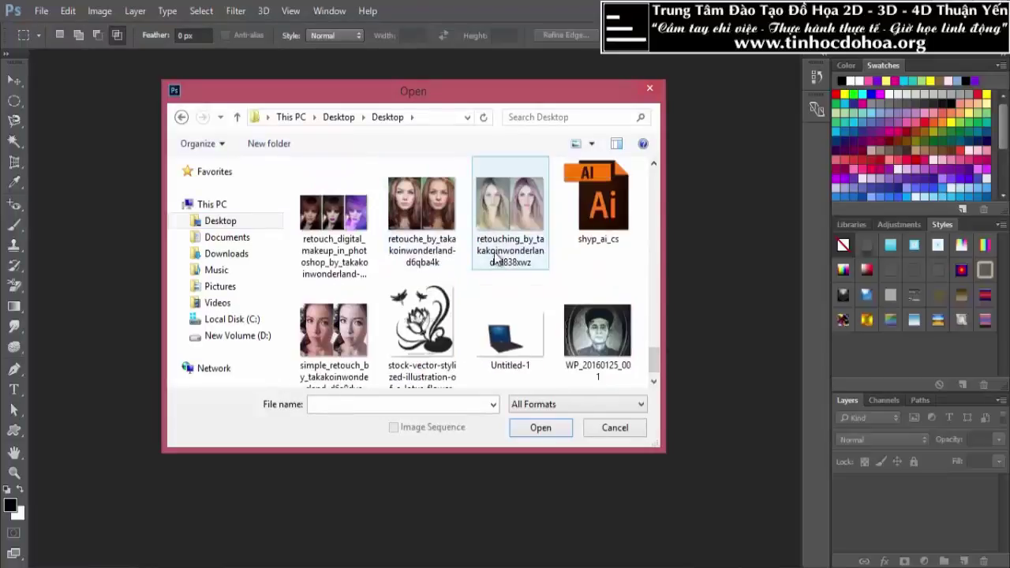
{"action": "scroll", "coordinate": [495, 259], "scroll_direction": "up", "scroll_amount": 2}
{"action": "double_click", "coordinate": [505, 217]}
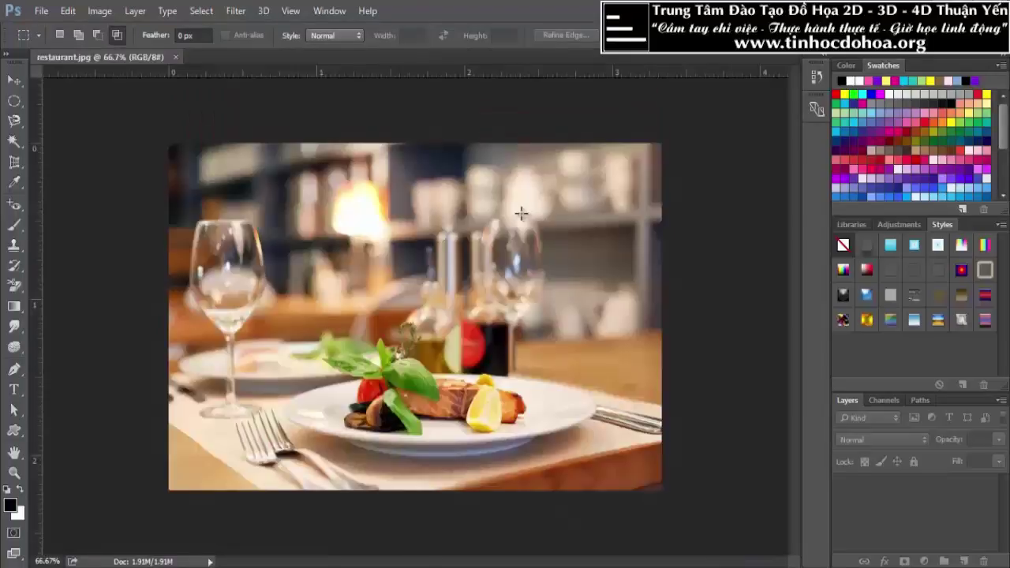
Select the Move tool
{"action": "left_click", "coordinate": [7, 82]}
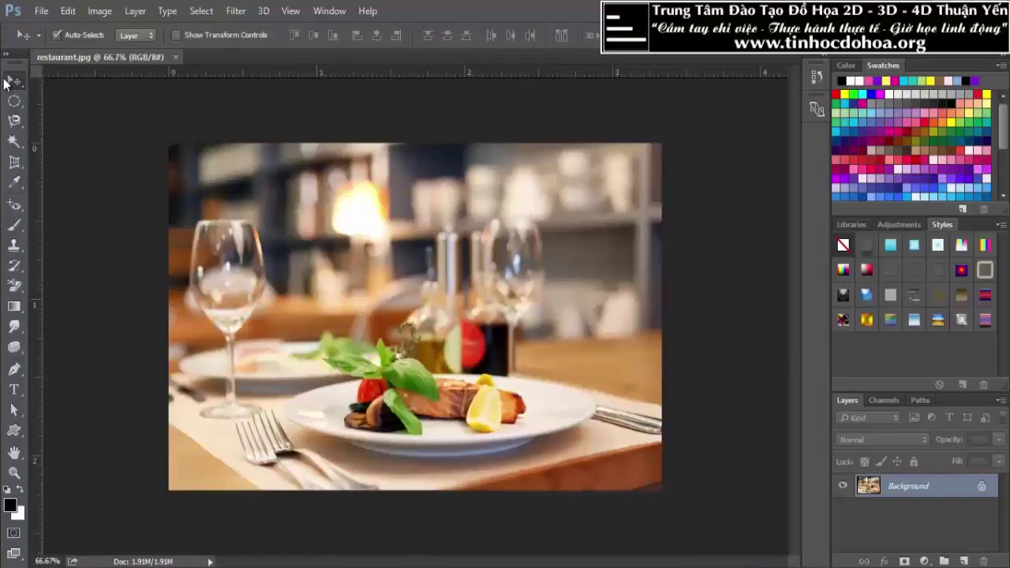
{"action": "scroll", "coordinate": [323, 234], "scroll_direction": "up", "scroll_amount": 2}
{"action": "scroll", "coordinate": [323, 234], "scroll_direction": "down", "scroll_amount": 3}
{"action": "scroll", "coordinate": [333, 235], "scroll_direction": "up", "scroll_amount": 3}
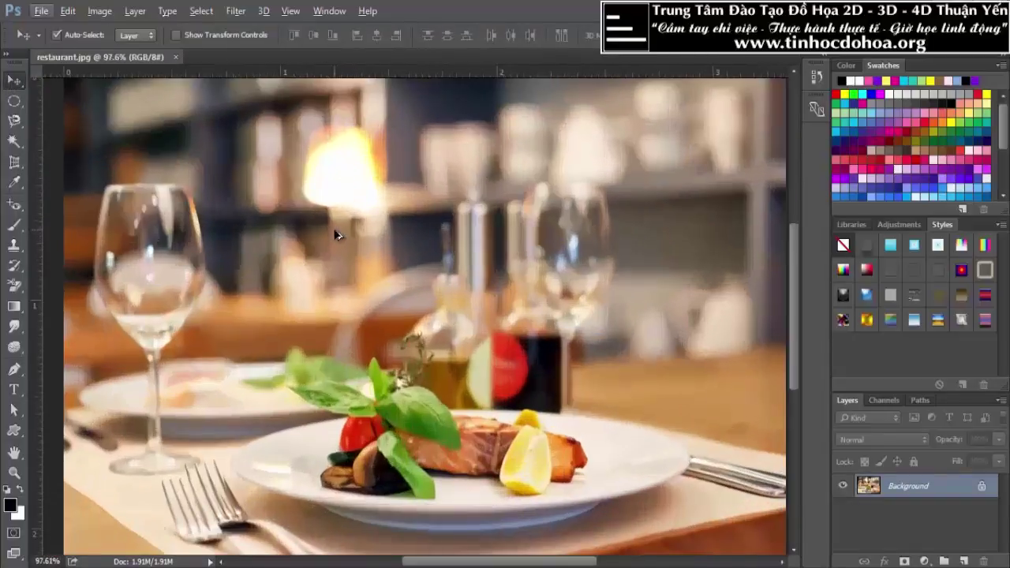
{"action": "scroll", "coordinate": [335, 230], "scroll_direction": "down", "scroll_amount": 2}
{"action": "scroll", "coordinate": [355, 235], "scroll_direction": "up", "scroll_amount": 2}
{"action": "scroll", "coordinate": [370, 238], "scroll_direction": "down", "scroll_amount": 3}
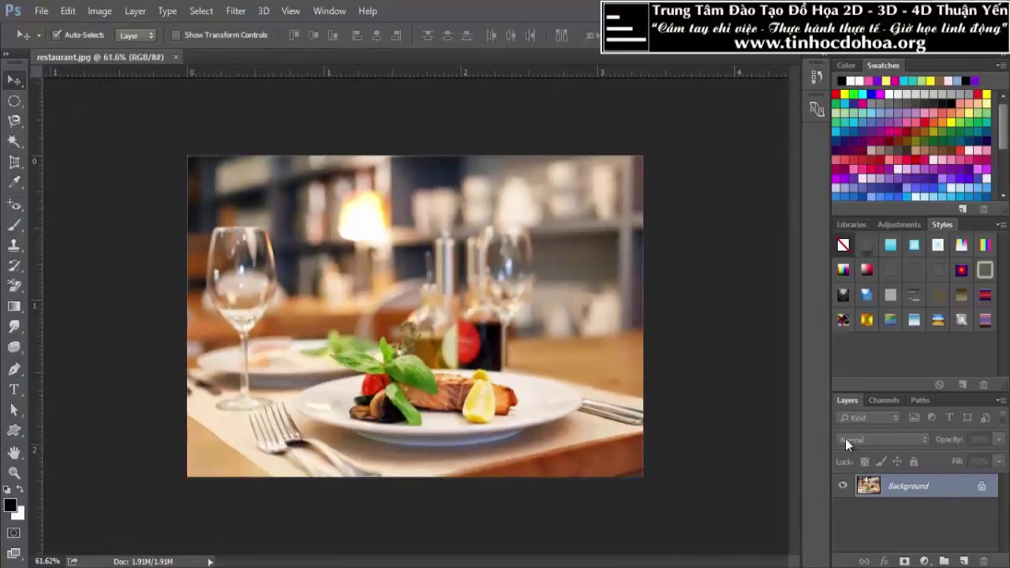
Open the ornament line-art image and paste it into the restaurant photo as Layer 1, on the right
{"action": "left_click", "coordinate": [44, 8]}
{"action": "left_click", "coordinate": [55, 42]}
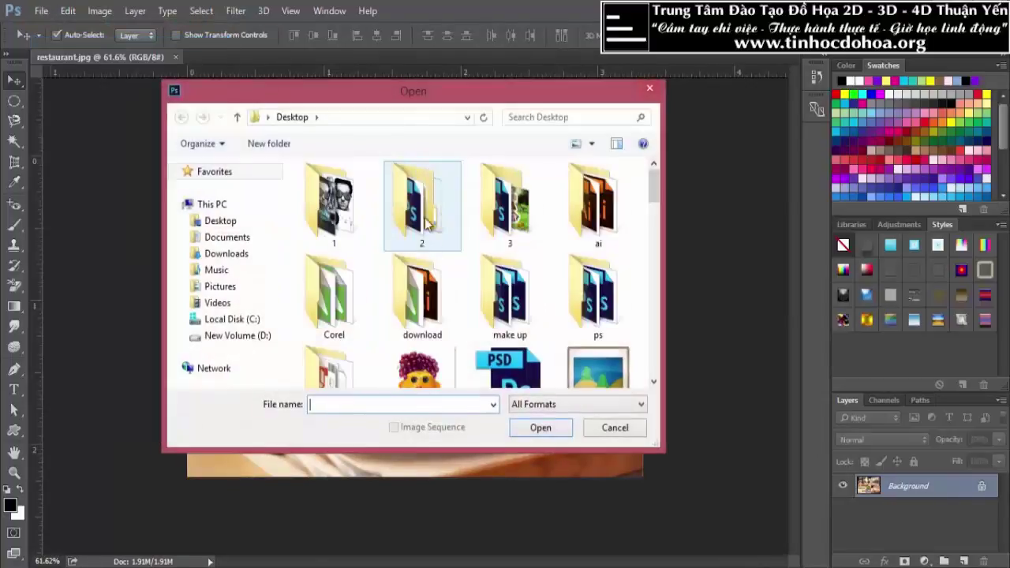
{"action": "scroll", "coordinate": [568, 313], "scroll_direction": "down", "scroll_amount": 2}
{"action": "scroll", "coordinate": [567, 313], "scroll_direction": "down", "scroll_amount": 2}
{"action": "double_click", "coordinate": [602, 169]}
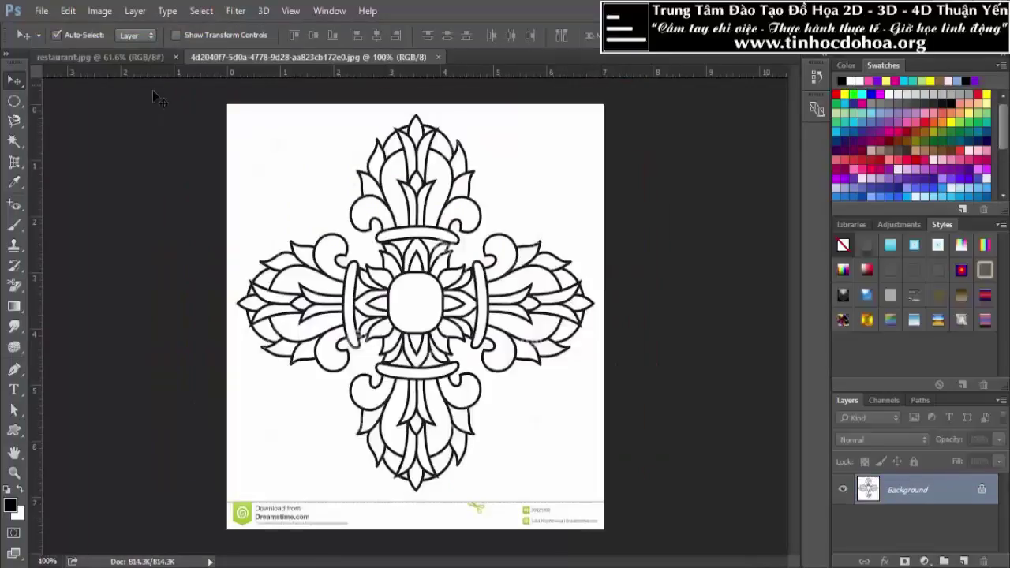
{"action": "left_click", "coordinate": [133, 60]}
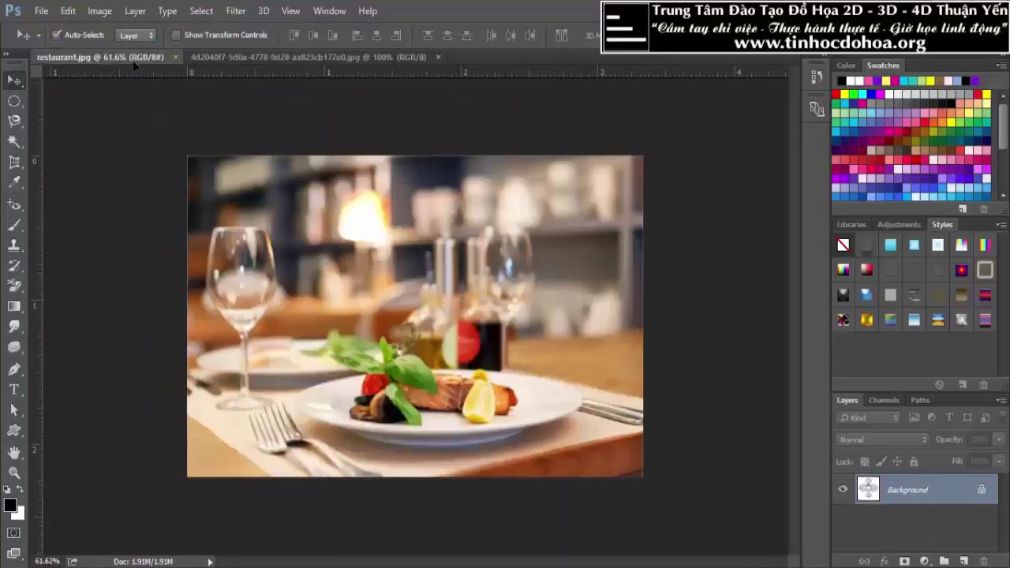
{"action": "key", "text": "ctrl+v"}
{"action": "left_click_drag", "start_coordinate": [367, 249], "coordinate": [505, 286]}
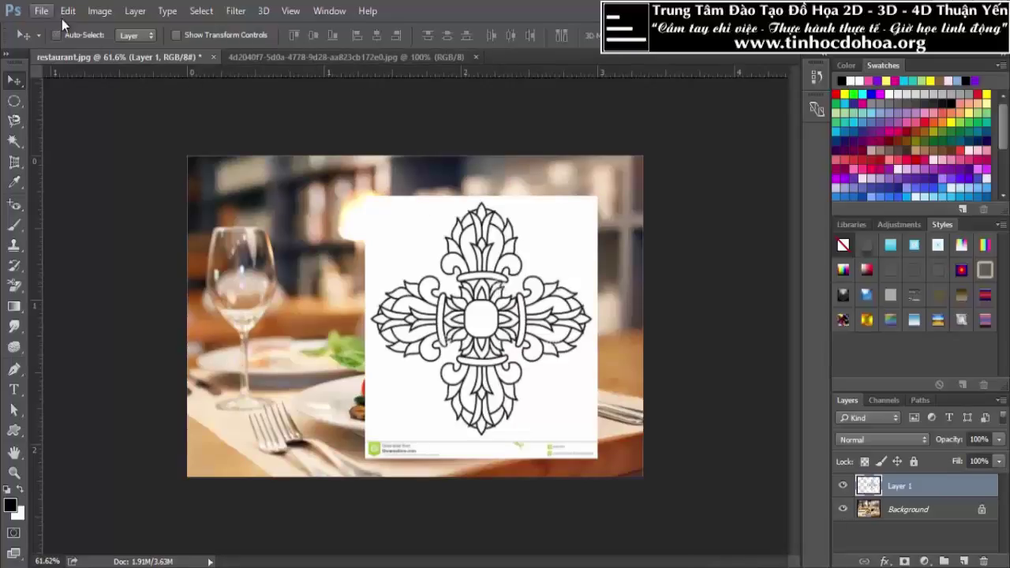
Bring the hinh nen landscape from folder 3 into the restaurant photo, then close both source images
{"action": "key", "text": "ctrl+o"}
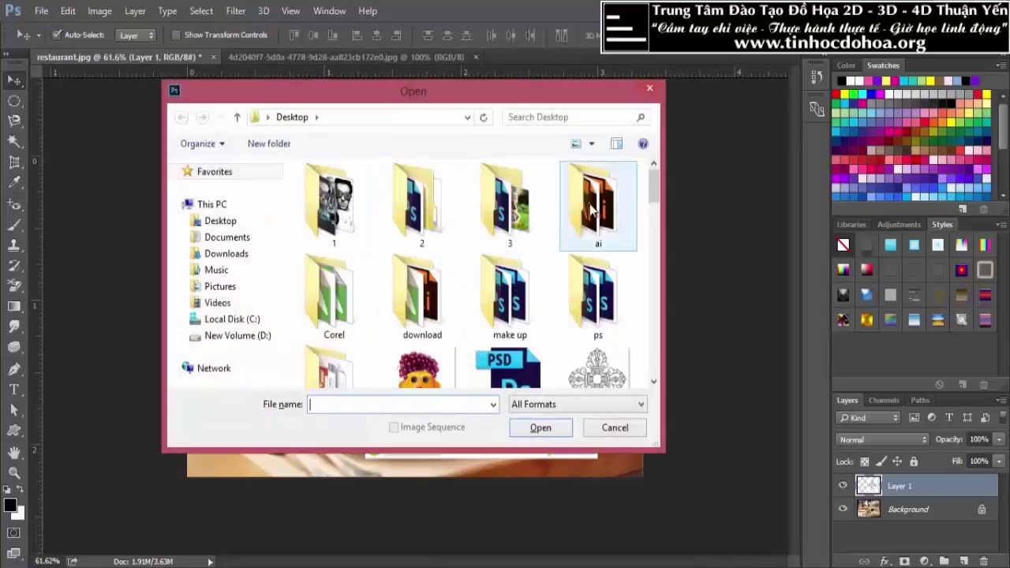
{"action": "double_click", "coordinate": [509, 204]}
{"action": "double_click", "coordinate": [544, 204]}
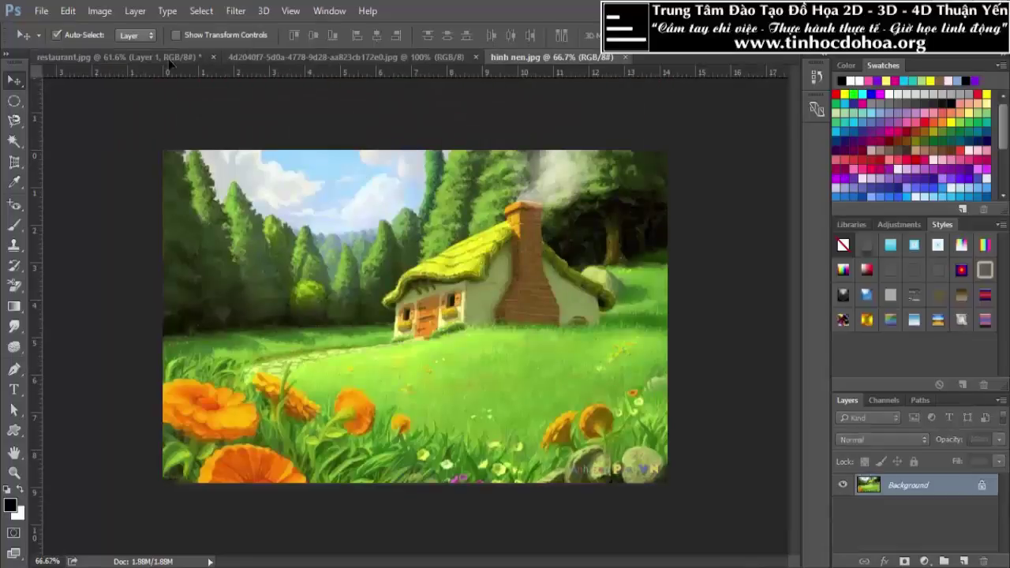
{"action": "left_click_drag", "start_coordinate": [168, 63], "coordinate": [327, 207]}
{"action": "left_click", "coordinate": [625, 57]}
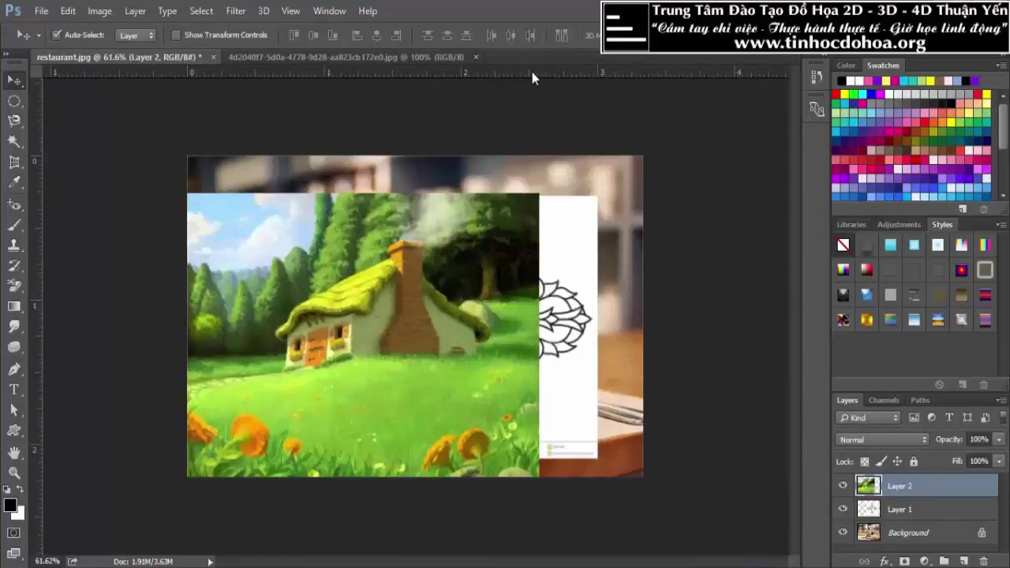
{"action": "left_click", "coordinate": [475, 57]}
Enlarge the landscape layer, reposition it and the ornament, then hide the landscape layer
{"action": "key", "text": "ctrl+t"}
{"action": "left_click_drag", "start_coordinate": [539, 477], "coordinate": [618, 458]}
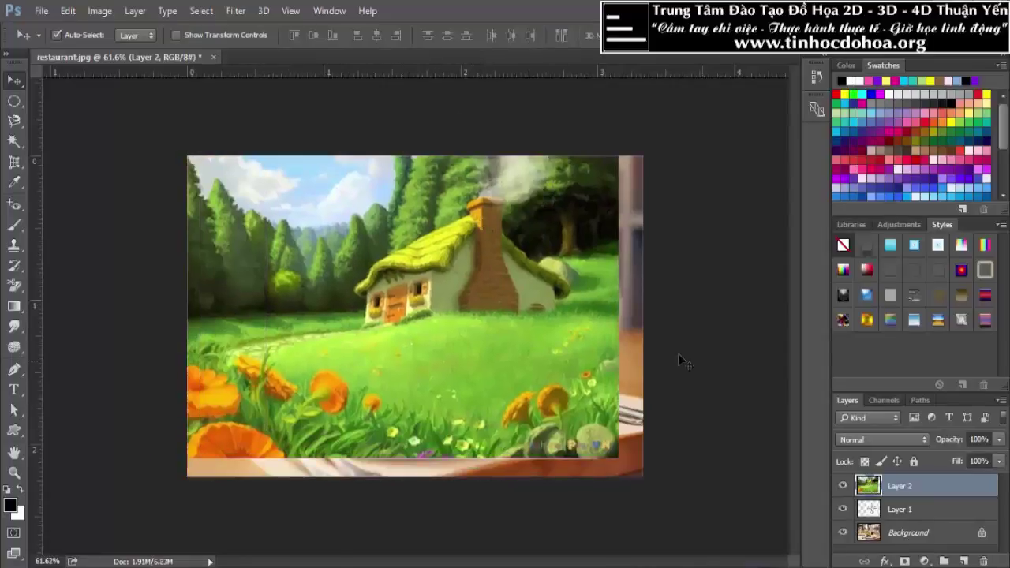
{"action": "left_click_drag", "start_coordinate": [576, 333], "coordinate": [426, 325]}
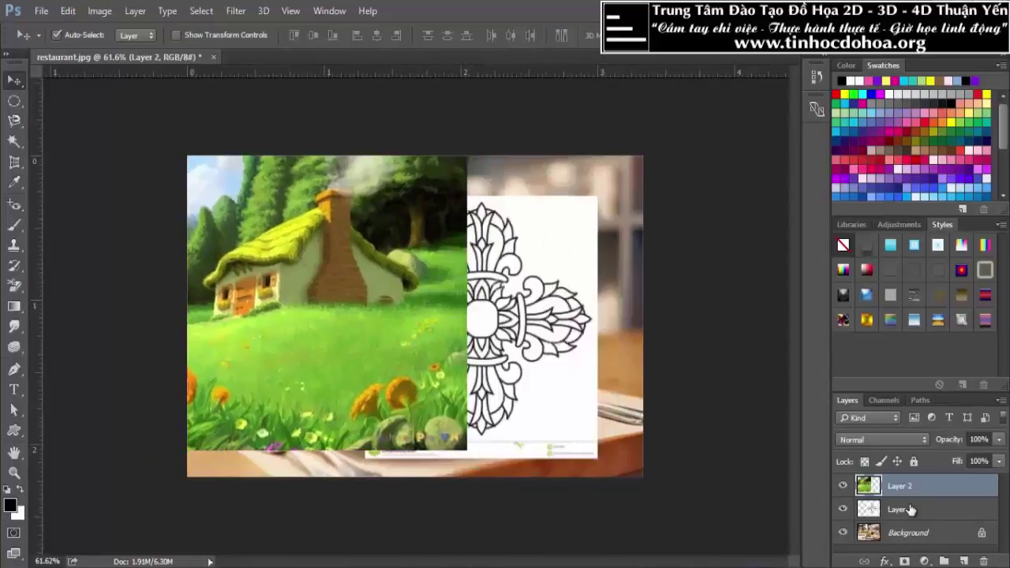
{"action": "mouse_move", "coordinate": [383, 307]}
{"action": "left_mouse_down"}
{"action": "mouse_move", "coordinate": [622, 331]}
{"action": "mouse_move", "coordinate": [368, 312]}
{"action": "left_mouse_up"}
{"action": "mouse_move", "coordinate": [477, 264]}
{"action": "left_mouse_down"}
{"action": "mouse_move", "coordinate": [584, 254]}
{"action": "mouse_move", "coordinate": [521, 256]}
{"action": "left_mouse_up"}
{"action": "mouse_move", "coordinate": [339, 284]}
{"action": "left_mouse_down"}
{"action": "mouse_move", "coordinate": [303, 277]}
{"action": "mouse_move", "coordinate": [502, 290]}
{"action": "left_mouse_up"}
{"action": "mouse_move", "coordinate": [354, 267]}
{"action": "left_mouse_down"}
{"action": "mouse_move", "coordinate": [543, 274]}
{"action": "mouse_move", "coordinate": [375, 282]}
{"action": "left_mouse_up"}
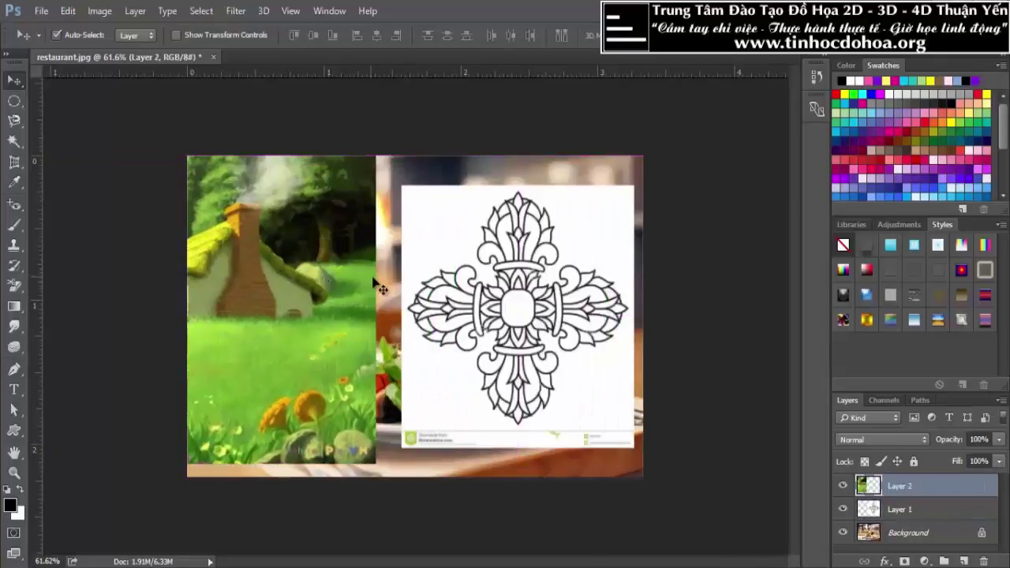
{"action": "left_click", "coordinate": [843, 486]}
Hide the ornament layer, select the Background layer and zoom in
{"action": "left_click", "coordinate": [843, 509]}
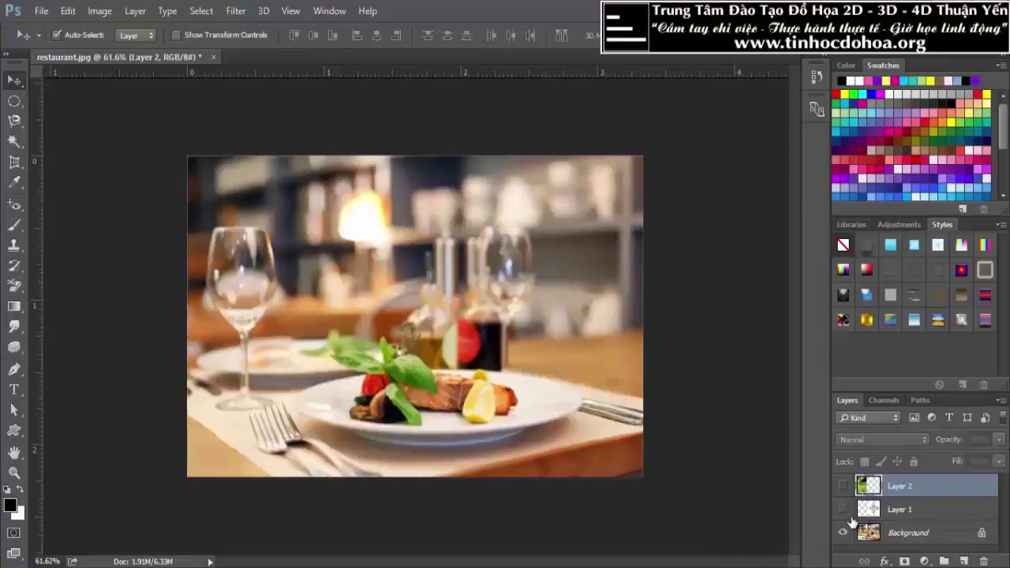
{"action": "left_click", "coordinate": [907, 533]}
{"action": "key", "text": "ctrl+plus"}
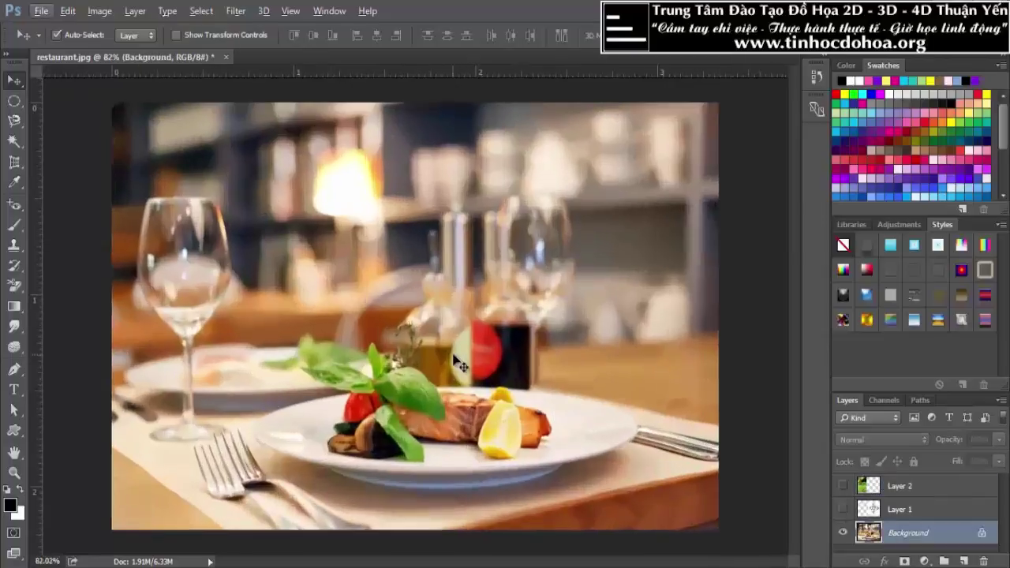
{"action": "scroll", "coordinate": [564, 343], "scroll_direction": "up", "scroll_amount": 3}
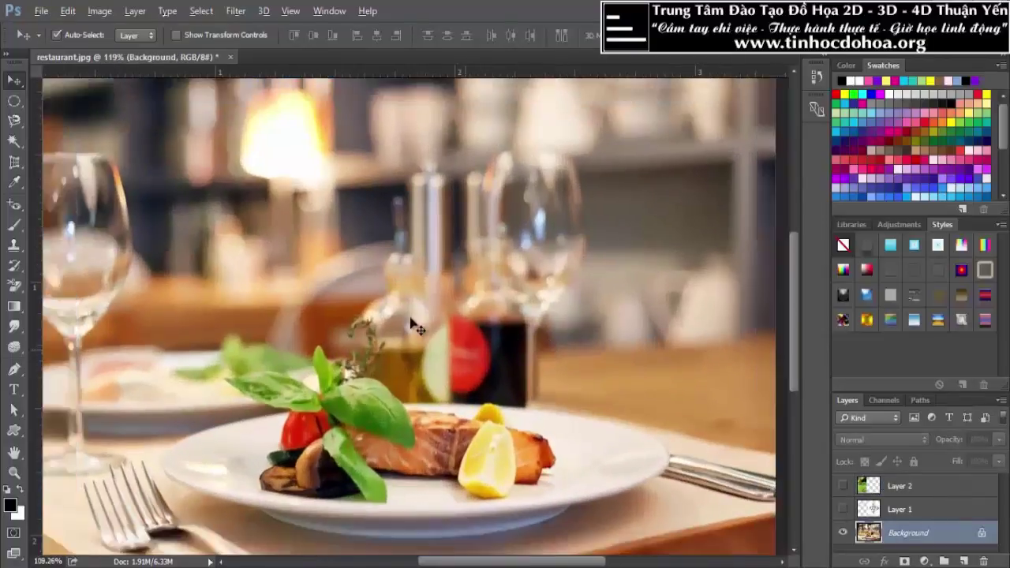
{"action": "scroll", "coordinate": [563, 342], "scroll_direction": "down", "scroll_amount": 2}
Draw a thick black scribble across the photo with a 44 px Pencil
{"action": "right_click", "coordinate": [8, 224]}
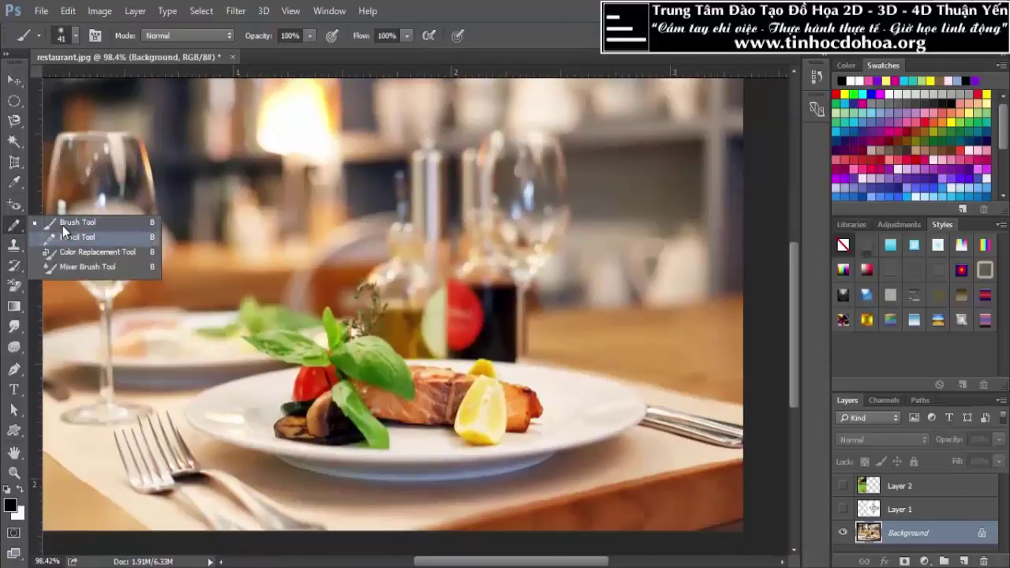
{"action": "left_click", "coordinate": [67, 241]}
{"action": "right_click", "coordinate": [352, 267]}
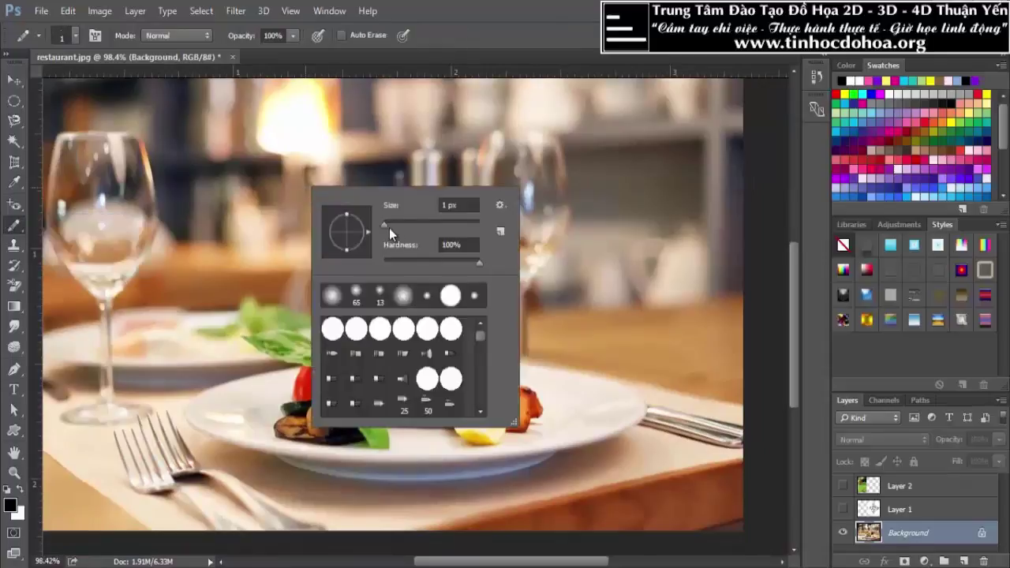
{"action": "left_click_drag", "start_coordinate": [389, 228], "coordinate": [407, 237]}
{"action": "key", "text": "Return"}
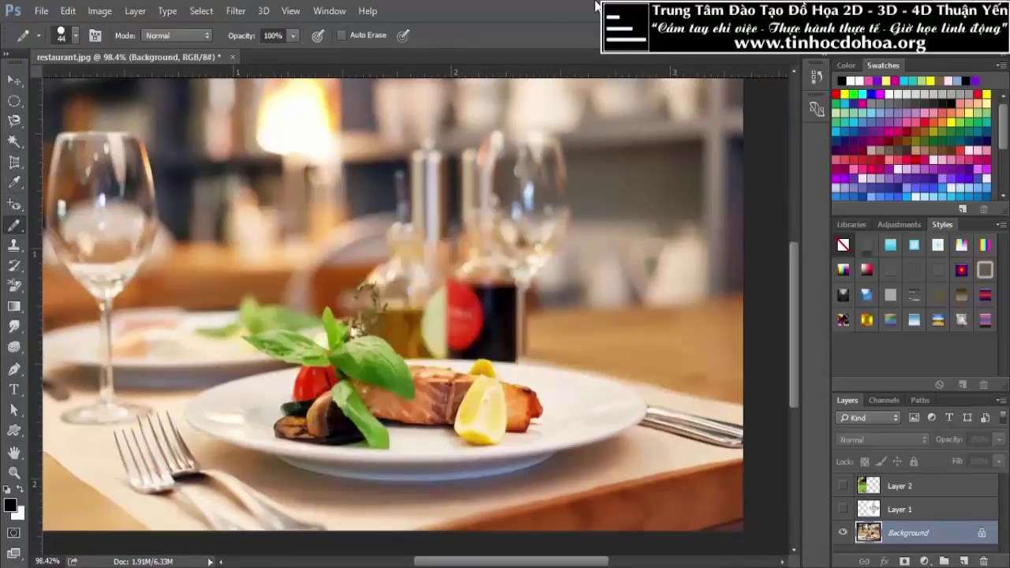
{"action": "scroll", "coordinate": [473, 271], "scroll_direction": "down", "scroll_amount": 3}
{"action": "mouse_move", "coordinate": [528, 218]}
{"action": "left_mouse_down"}
{"action": "mouse_move", "coordinate": [544, 251]}
{"action": "mouse_move", "coordinate": [532, 325]}
{"action": "left_mouse_up"}
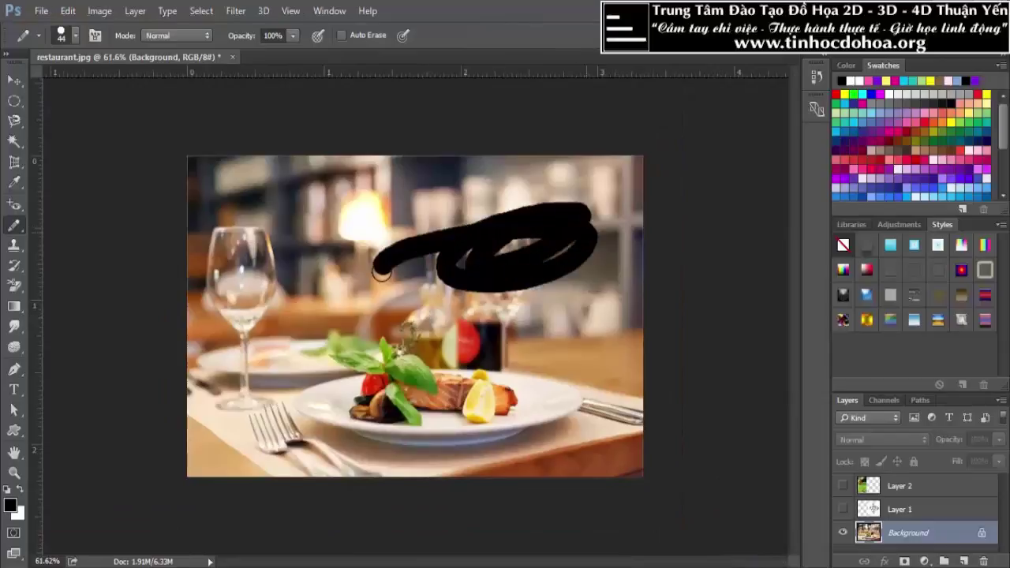
Switch to the Move tool, drag the Background layer, and zoom to fit the scribbled photo
{"action": "left_click", "coordinate": [16, 82]}
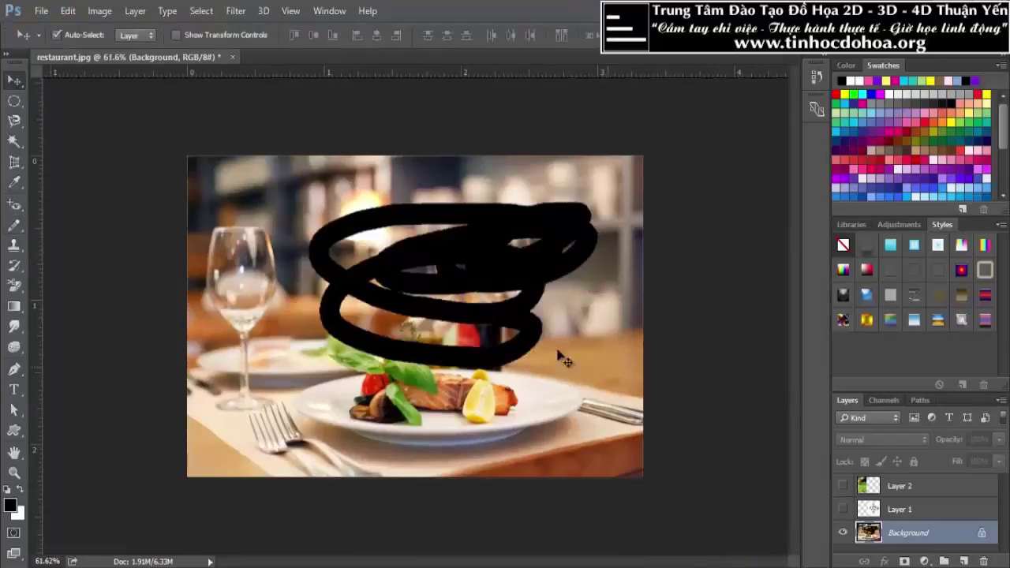
{"action": "key", "text": "ctrl"}
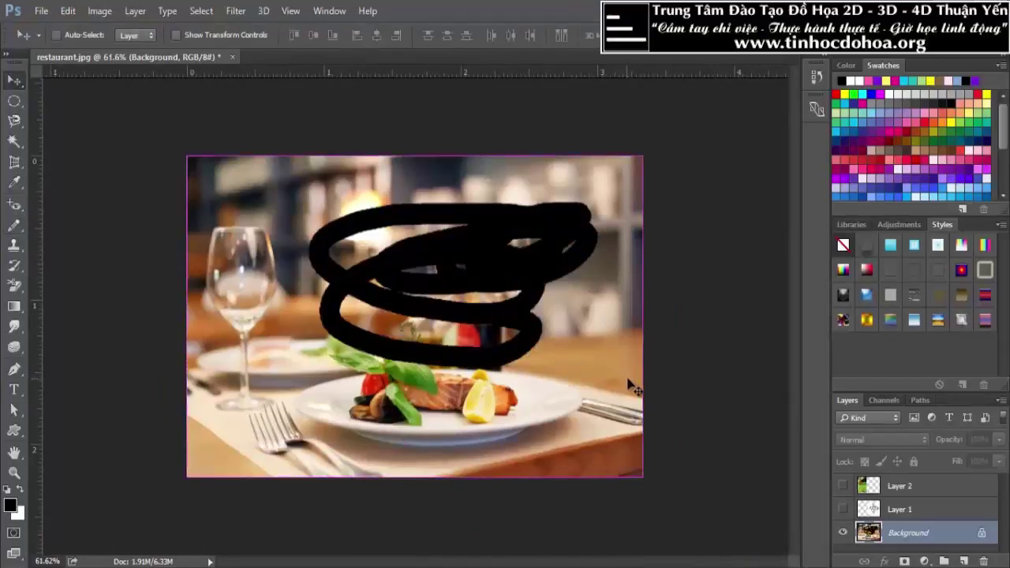
{"action": "scroll", "coordinate": [483, 270], "scroll_direction": "up", "scroll_amount": 2}
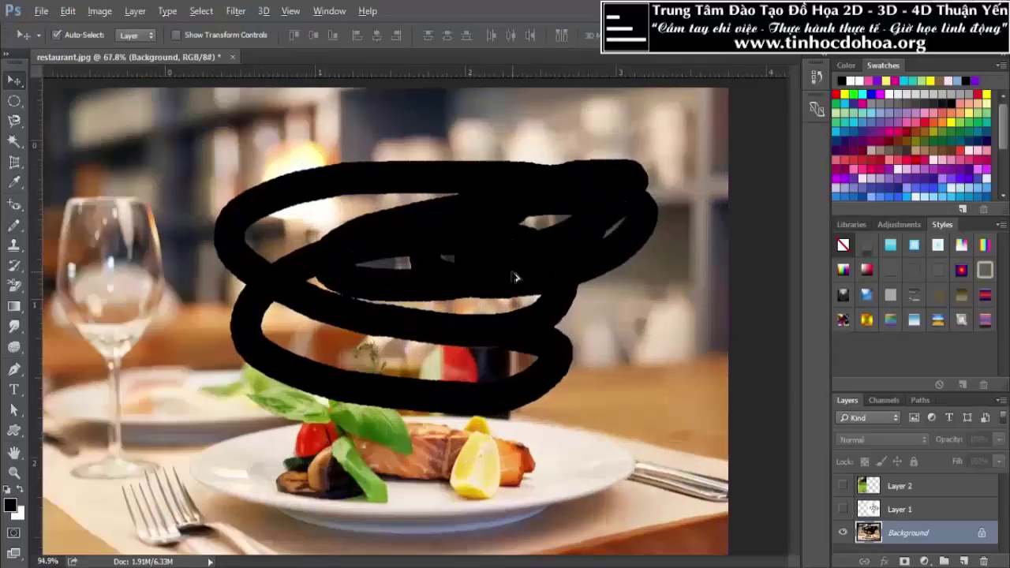
{"action": "left_click_drag", "start_coordinate": [471, 237], "coordinate": [505, 245]}
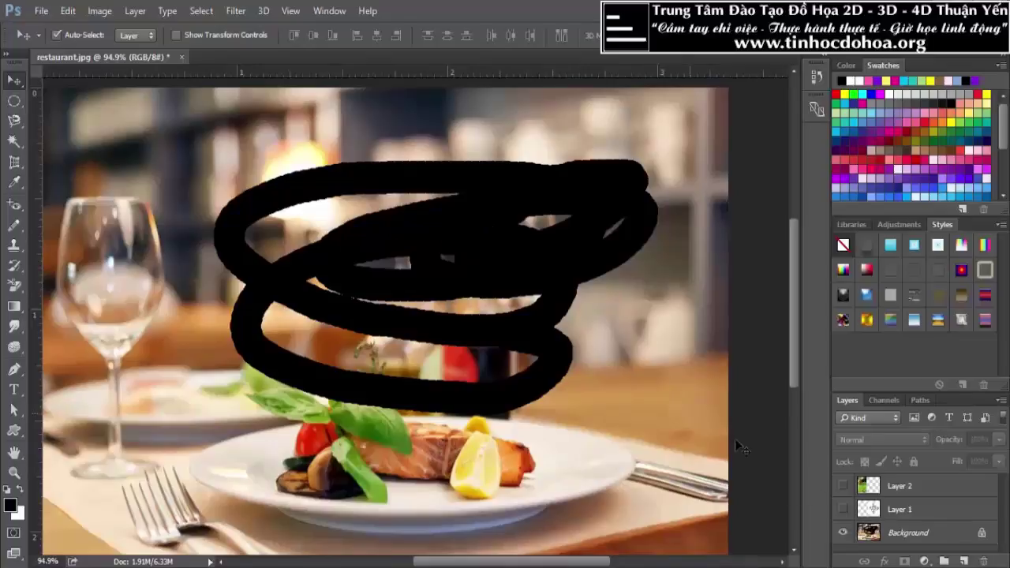
{"action": "scroll", "coordinate": [550, 305], "scroll_direction": "down", "scroll_amount": 2}
{"action": "scroll", "coordinate": [549, 302], "scroll_direction": "up", "scroll_amount": 2}
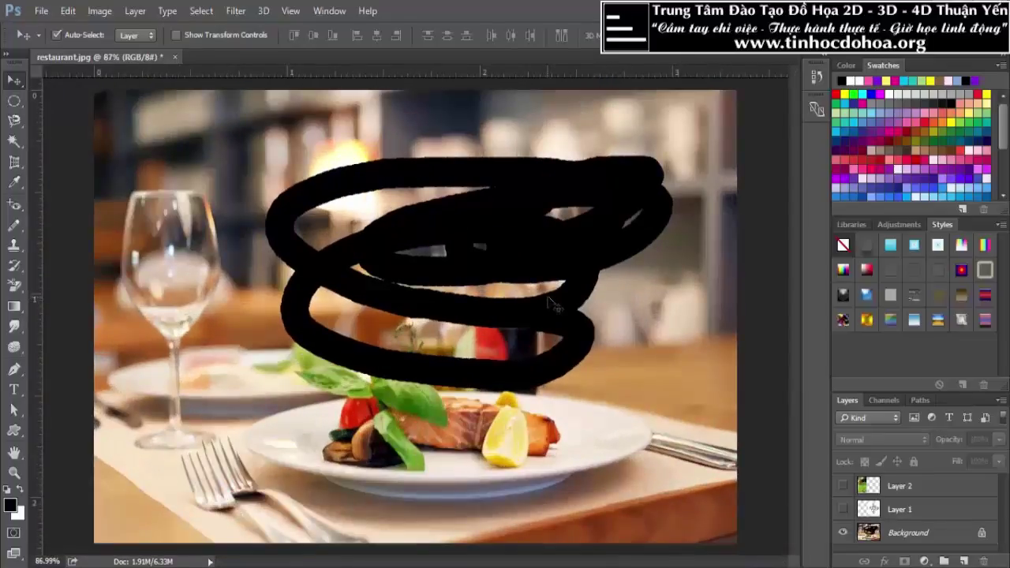
{"action": "scroll", "coordinate": [549, 302], "scroll_direction": "up", "scroll_amount": 2}
{"action": "scroll", "coordinate": [549, 302], "scroll_direction": "down", "scroll_amount": 1}
{"action": "scroll", "coordinate": [549, 302], "scroll_direction": "down", "scroll_amount": 1}
{"action": "scroll", "coordinate": [549, 303], "scroll_direction": "down", "scroll_amount": 2}
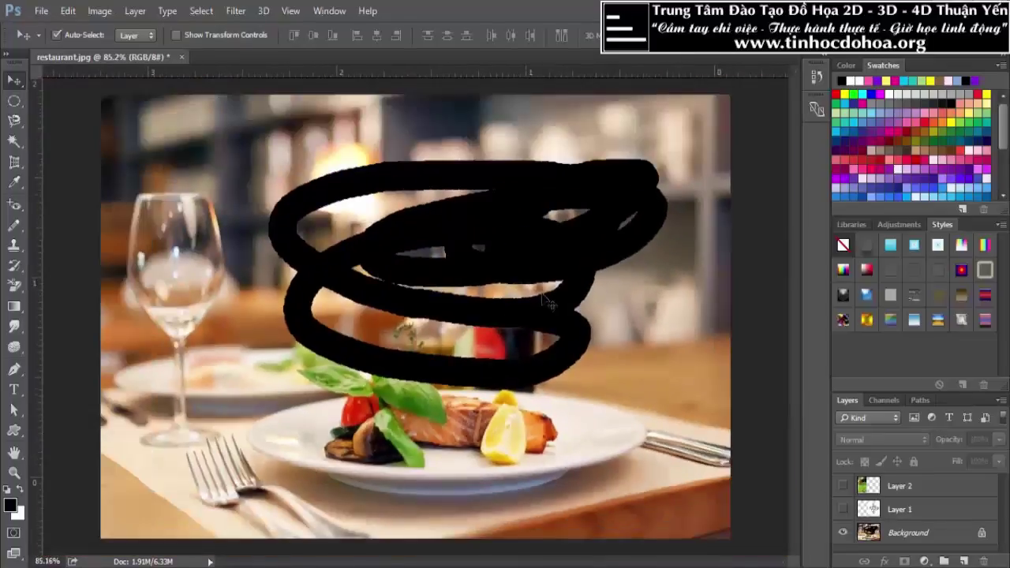
{"action": "scroll", "coordinate": [548, 302], "scroll_direction": "down", "scroll_amount": 1}
{"action": "scroll", "coordinate": [544, 299], "scroll_direction": "up", "scroll_amount": 2}
{"action": "scroll", "coordinate": [471, 246], "scroll_direction": "down", "scroll_amount": 2}
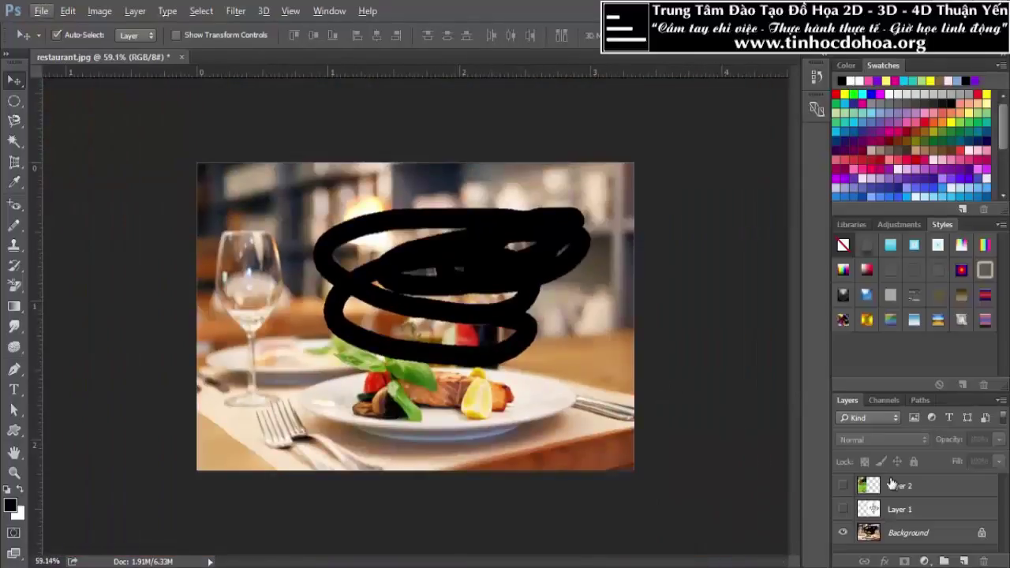
Show Layers 1 and 2 again, try moving them, then undo back to the background photo
{"action": "left_click", "coordinate": [843, 509]}
{"action": "left_click", "coordinate": [843, 486]}
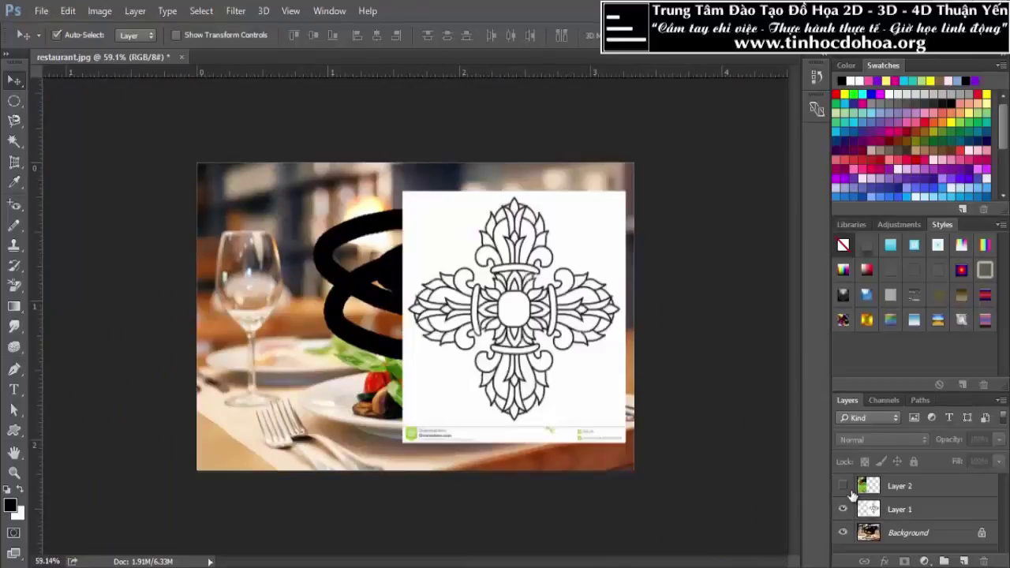
{"action": "mouse_move", "coordinate": [601, 366]}
{"action": "left_mouse_down"}
{"action": "mouse_move", "coordinate": [513, 297]}
{"action": "mouse_move", "coordinate": [592, 381]}
{"action": "left_mouse_up"}
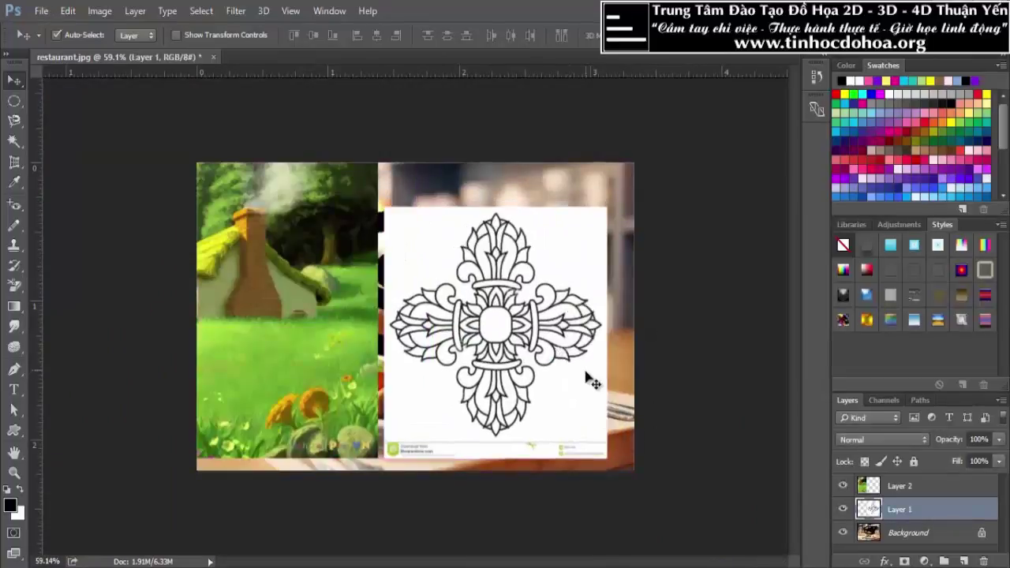
{"action": "key", "text": "Delete"}
{"action": "key", "text": "ctrl+z"}
{"action": "left_click_drag", "start_coordinate": [225, 306], "coordinate": [466, 302]}
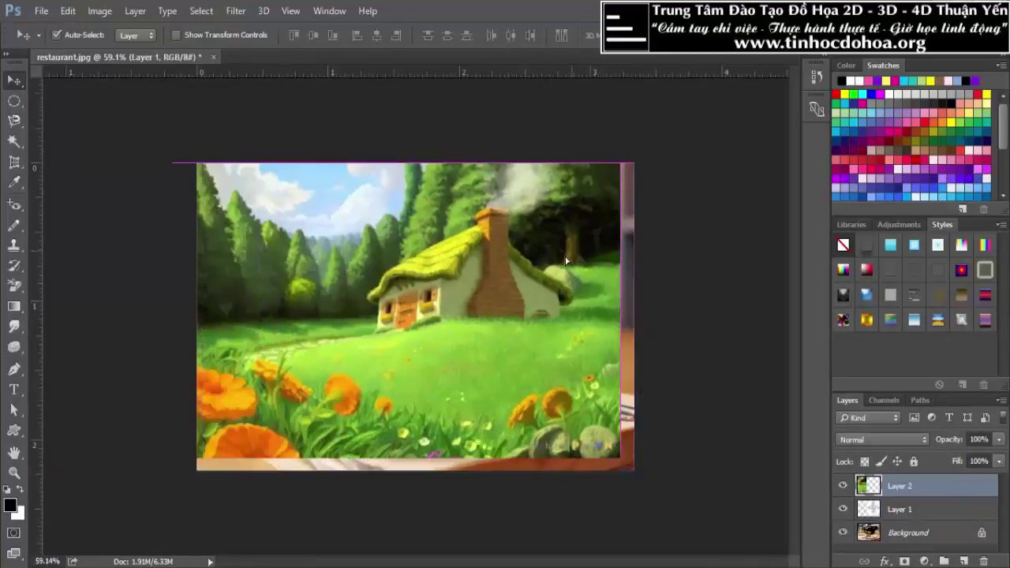
{"action": "key", "text": "Delete"}
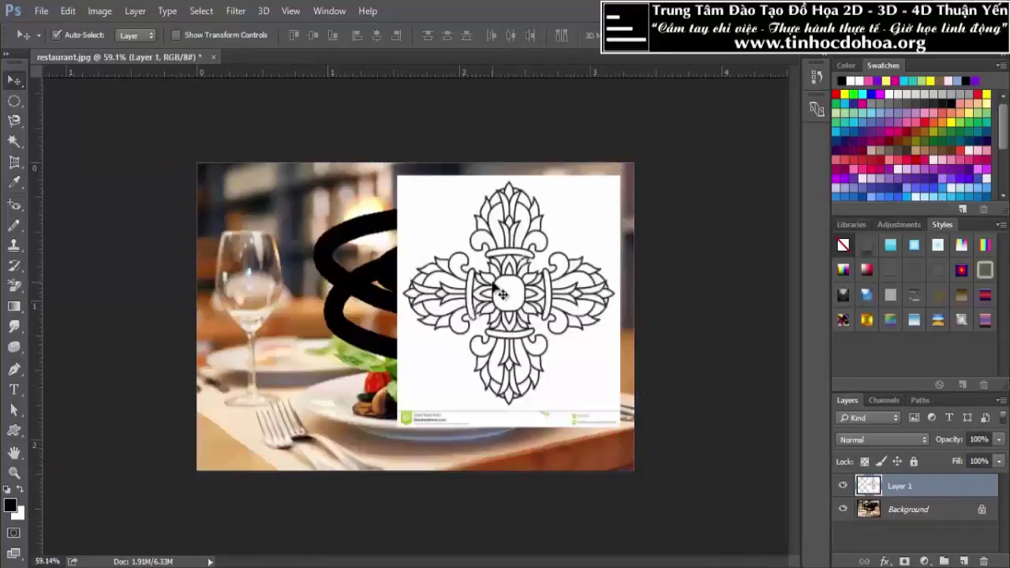
{"action": "key", "text": "Delete"}
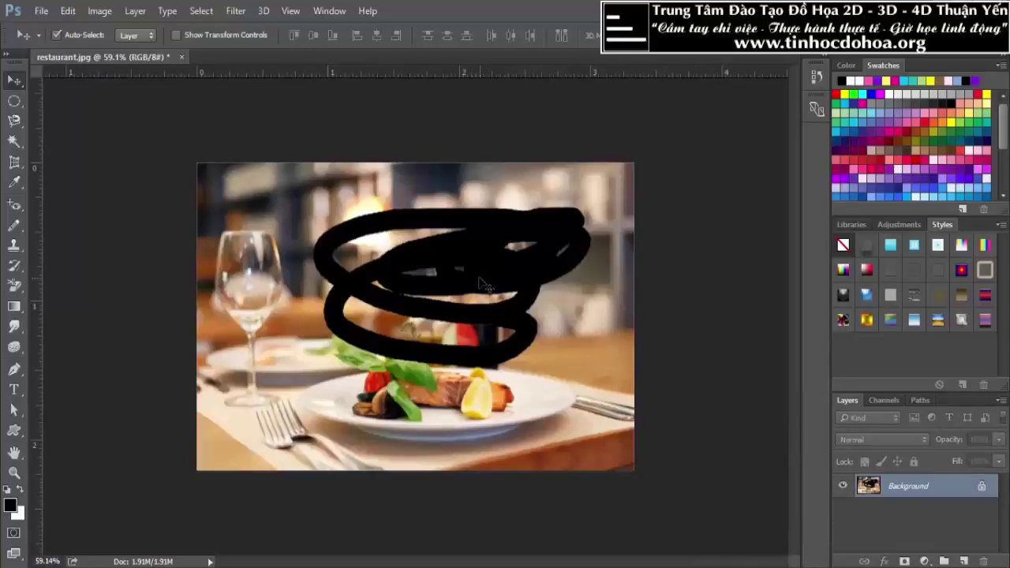
Paint away the scribble with the History Brush, then redo back to the layered state
{"action": "scroll", "coordinate": [474, 288], "scroll_direction": "up", "scroll_amount": 3}
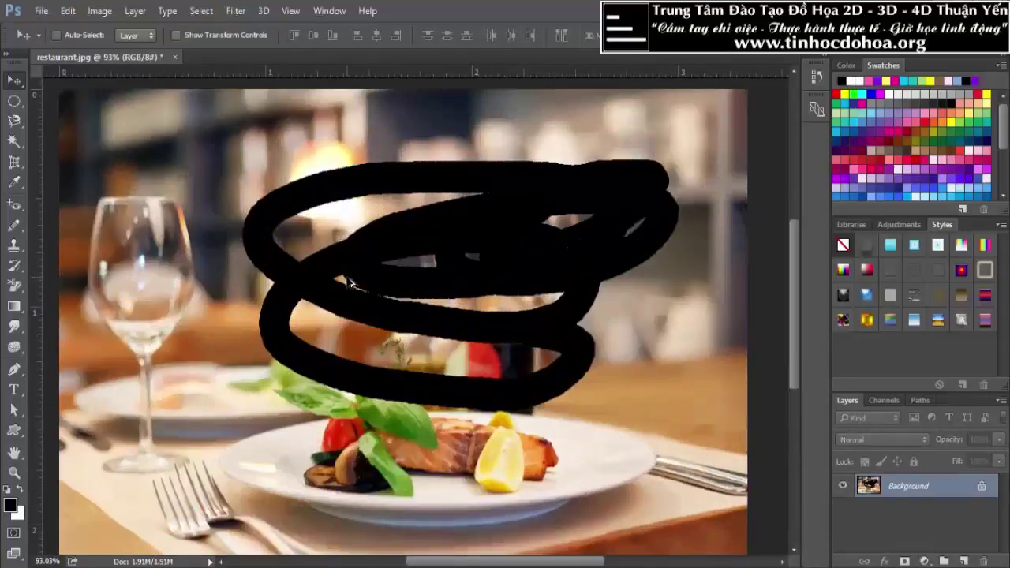
{"action": "scroll", "coordinate": [280, 300], "scroll_direction": "down", "scroll_amount": 3}
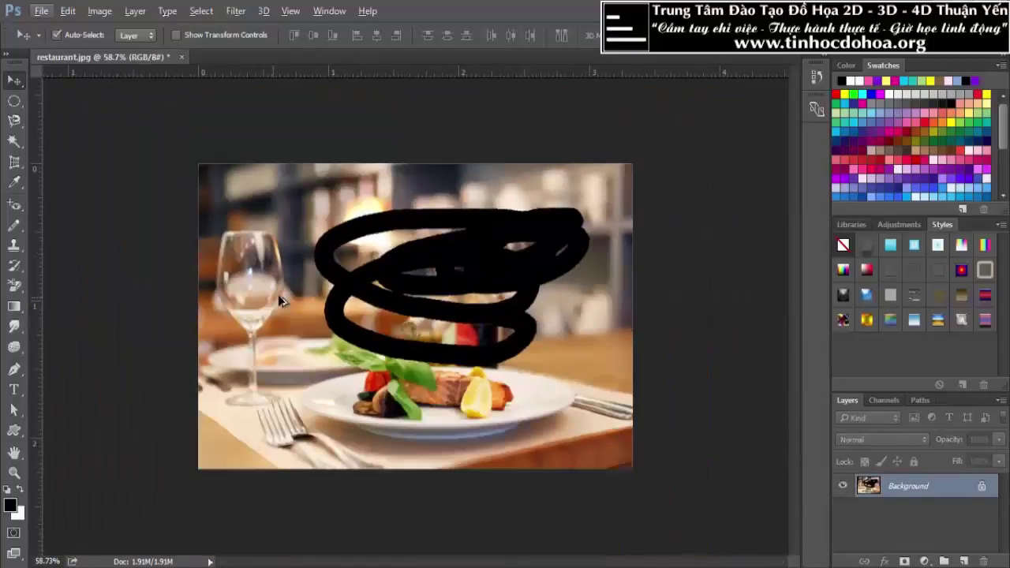
{"action": "left_click", "coordinate": [25, 264]}
{"action": "left_click_drag", "start_coordinate": [316, 236], "coordinate": [572, 225]}
{"action": "mouse_move", "coordinate": [330, 228]}
{"action": "left_mouse_down"}
{"action": "mouse_move", "coordinate": [436, 344]}
{"action": "mouse_move", "coordinate": [408, 281]}
{"action": "left_mouse_up"}
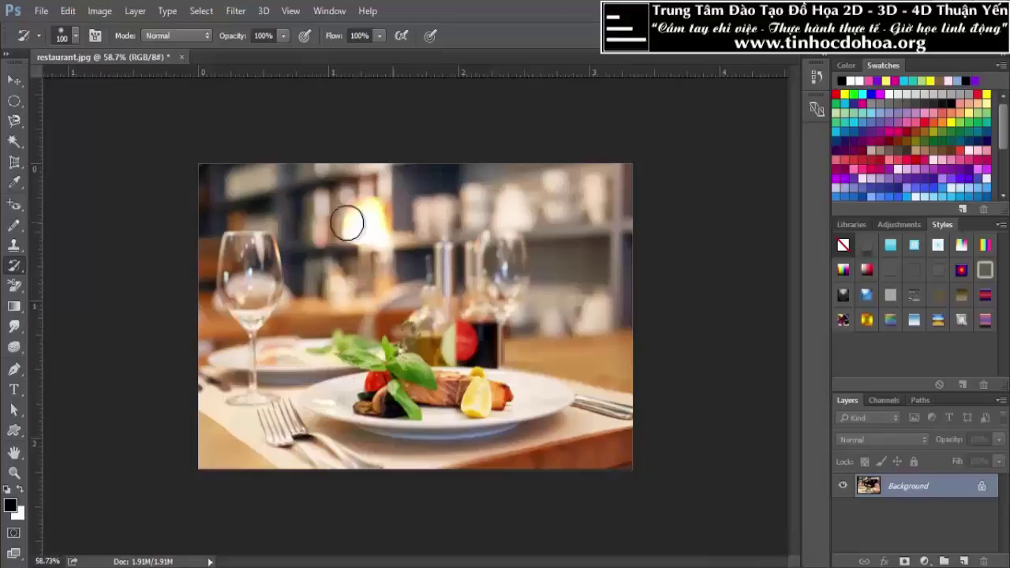
{"action": "left_click", "coordinate": [19, 81]}
{"action": "key", "text": "ctrl+alt+z"}
{"action": "key", "text": "ctrl+alt+z"}
{"action": "key", "text": "ctrl+alt+z"}
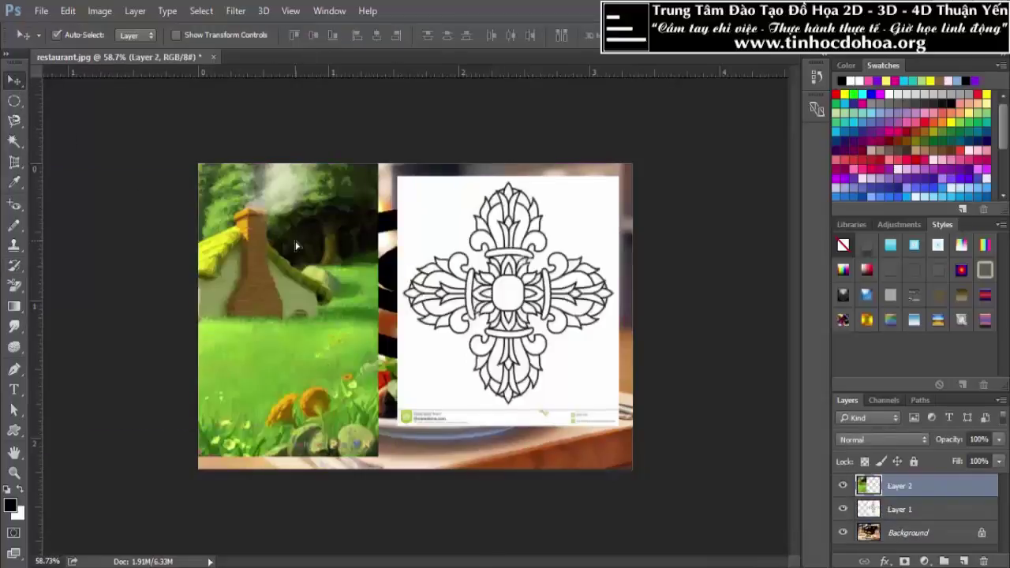
Nudge the house and ornament layers, then delete the house image layer
{"action": "left_click_drag", "start_coordinate": [297, 246], "coordinate": [297, 252]}
{"action": "left_click_drag", "start_coordinate": [521, 271], "coordinate": [463, 277]}
{"action": "left_click", "coordinate": [341, 276]}
{"action": "key", "text": "Delete"}
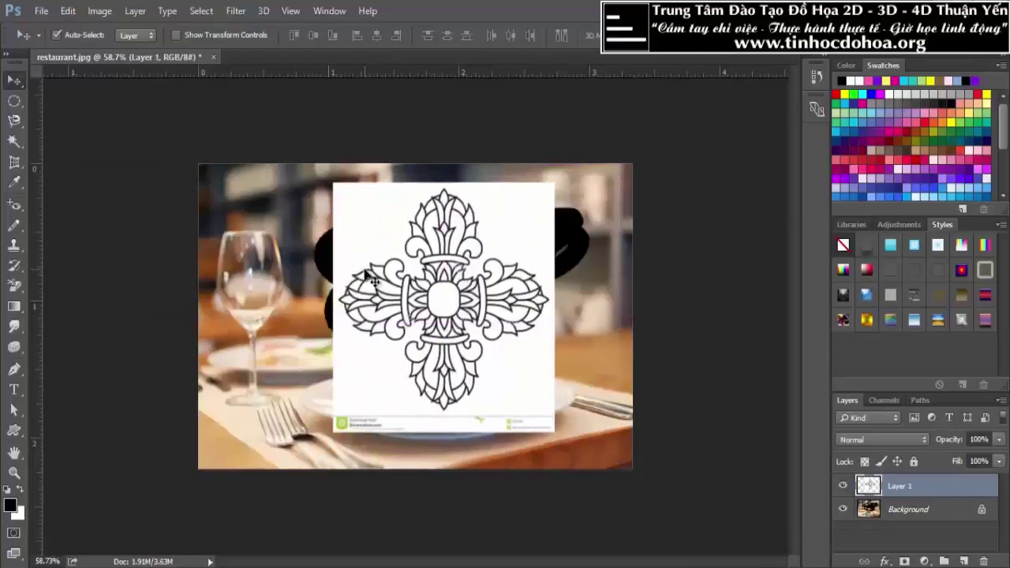
Reposition the ornament near the photo's centre, keeping Normal blend mode
{"action": "left_click_drag", "start_coordinate": [433, 282], "coordinate": [430, 306]}
{"action": "scroll", "coordinate": [460, 271], "scroll_direction": "up", "scroll_amount": 3}
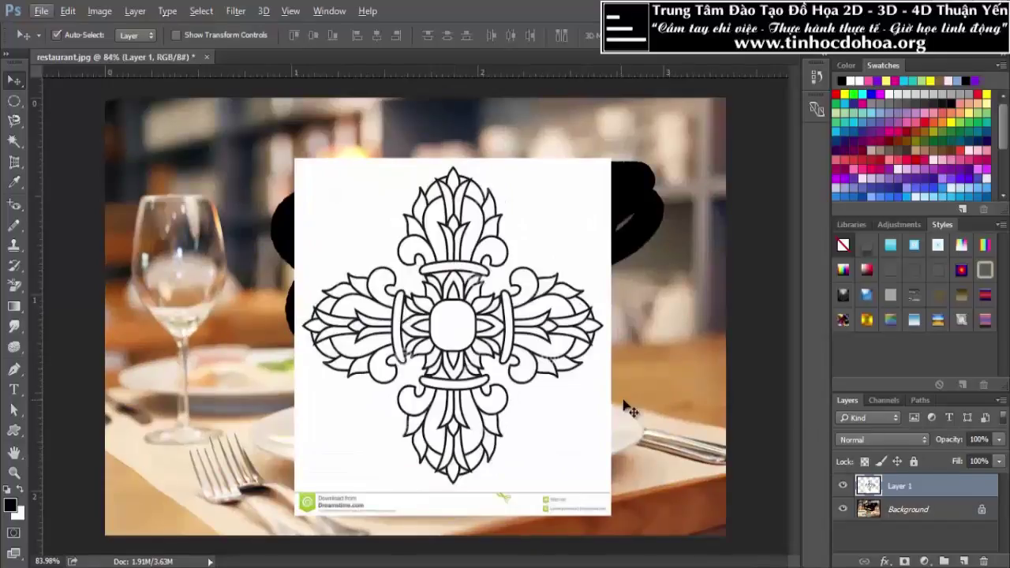
{"action": "left_click_drag", "start_coordinate": [629, 409], "coordinate": [577, 359]}
{"action": "left_click", "coordinate": [878, 439]}
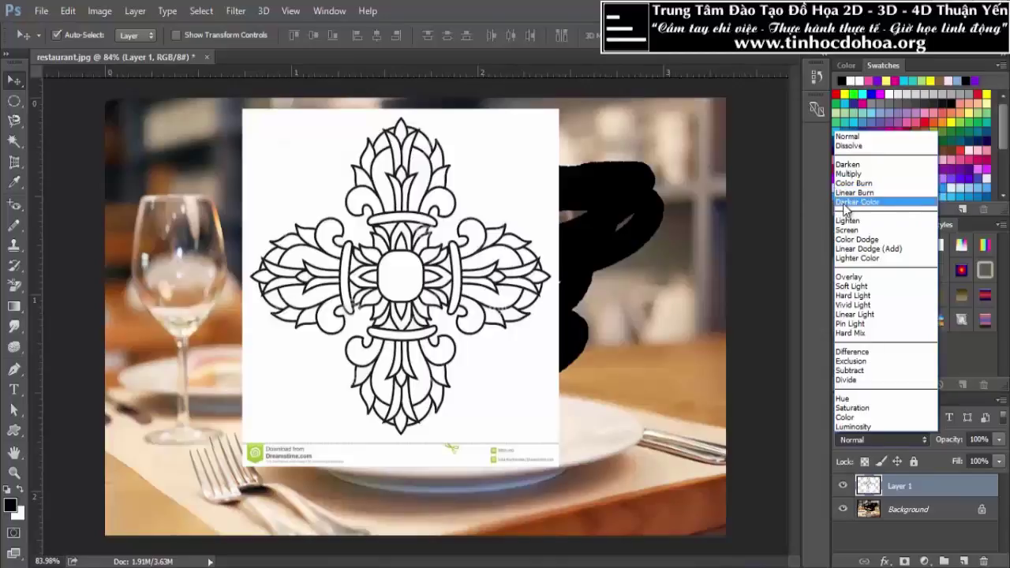
{"action": "key", "text": "Escape"}
{"action": "left_click_drag", "start_coordinate": [457, 229], "coordinate": [515, 242]}
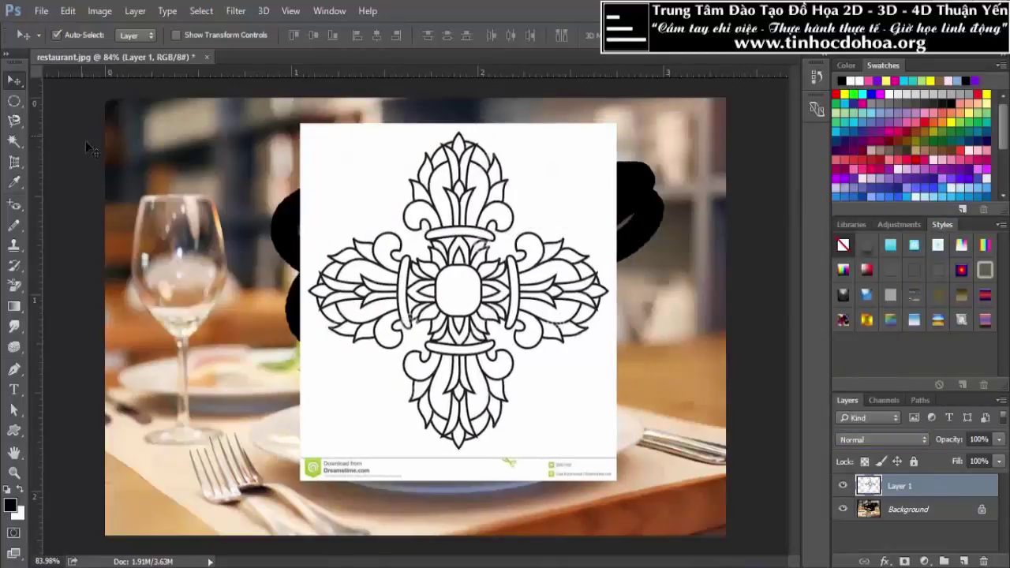
{"action": "right_click", "coordinate": [20, 105]}
{"action": "left_click", "coordinate": [47, 99]}
Delete the Dreamstime strip from the ornament's bottom edge and move the ornament down-left
{"action": "left_click_drag", "start_coordinate": [238, 453], "coordinate": [693, 517]}
{"action": "key", "text": "Delete"}
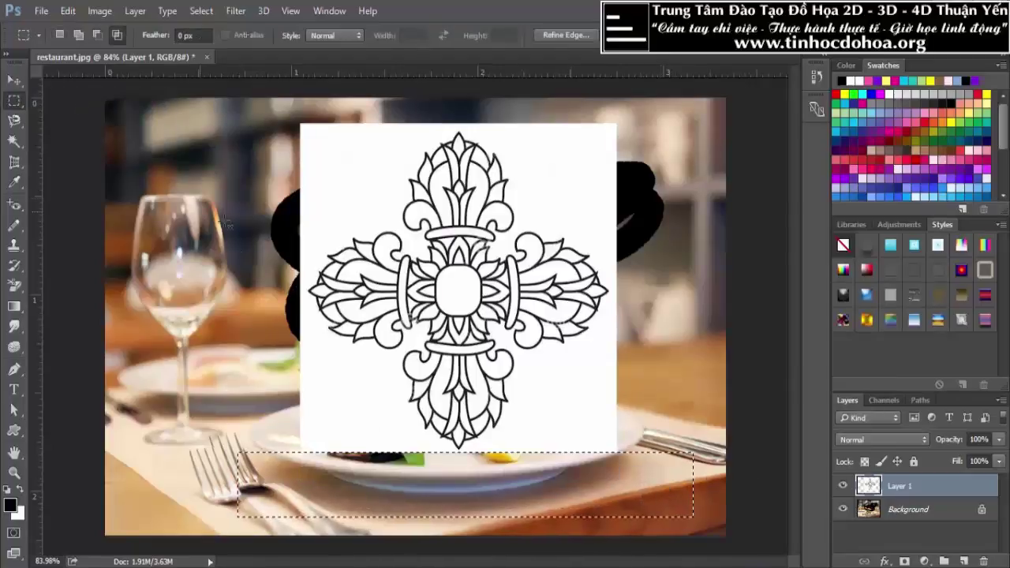
{"action": "left_click", "coordinate": [14, 80]}
{"action": "key", "text": "ctrl+d"}
{"action": "mouse_move", "coordinate": [614, 299]}
{"action": "left_mouse_down"}
{"action": "mouse_move", "coordinate": [489, 392]}
{"action": "mouse_move", "coordinate": [266, 439]}
{"action": "left_mouse_up"}
Paint the black scribble out of the Background photo with the History Brush
{"action": "left_click", "coordinate": [903, 511]}
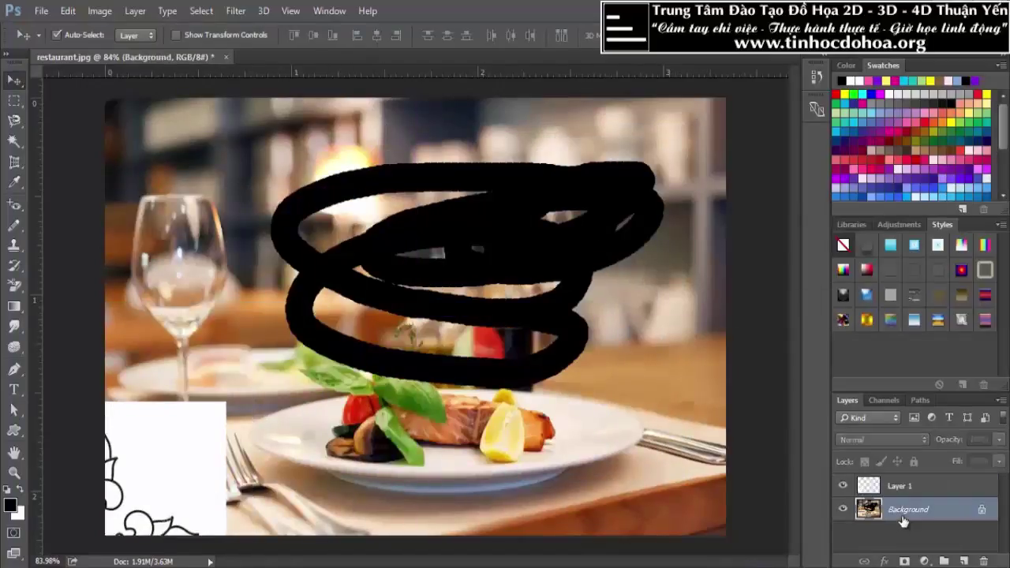
{"action": "left_click", "coordinate": [14, 265]}
{"action": "mouse_move", "coordinate": [280, 237]}
{"action": "left_mouse_down"}
{"action": "mouse_move", "coordinate": [353, 209]}
{"action": "mouse_move", "coordinate": [397, 129]}
{"action": "mouse_move", "coordinate": [339, 165]}
{"action": "mouse_move", "coordinate": [542, 214]}
{"action": "mouse_move", "coordinate": [683, 319]}
{"action": "mouse_move", "coordinate": [627, 156]}
{"action": "mouse_move", "coordinate": [687, 248]}
{"action": "left_mouse_up"}
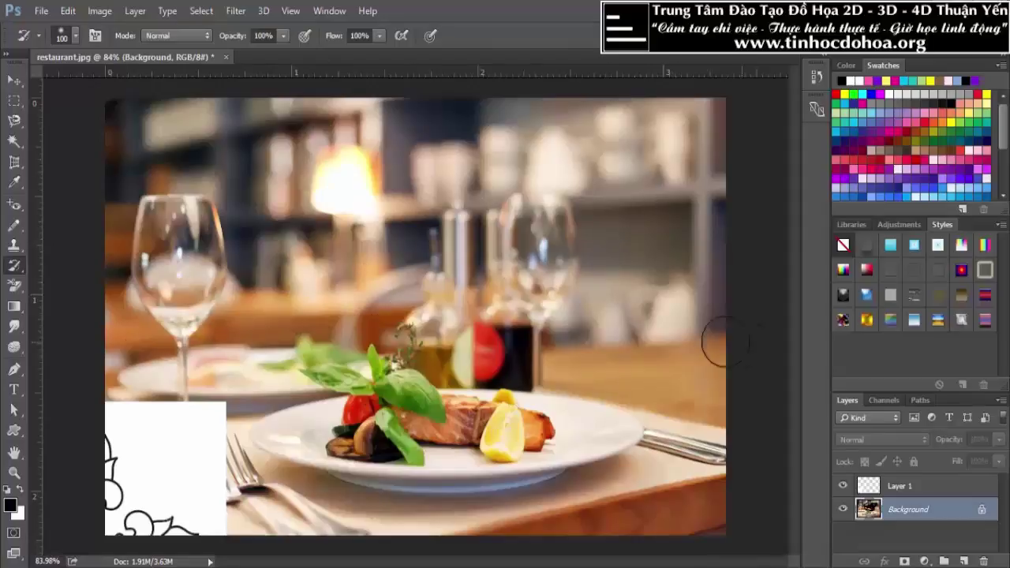
Center the ornament, set Layer 1 to Multiply, and slide it over the glass and plate
{"action": "left_click", "coordinate": [20, 85]}
{"action": "left_click_drag", "start_coordinate": [174, 476], "coordinate": [529, 220]}
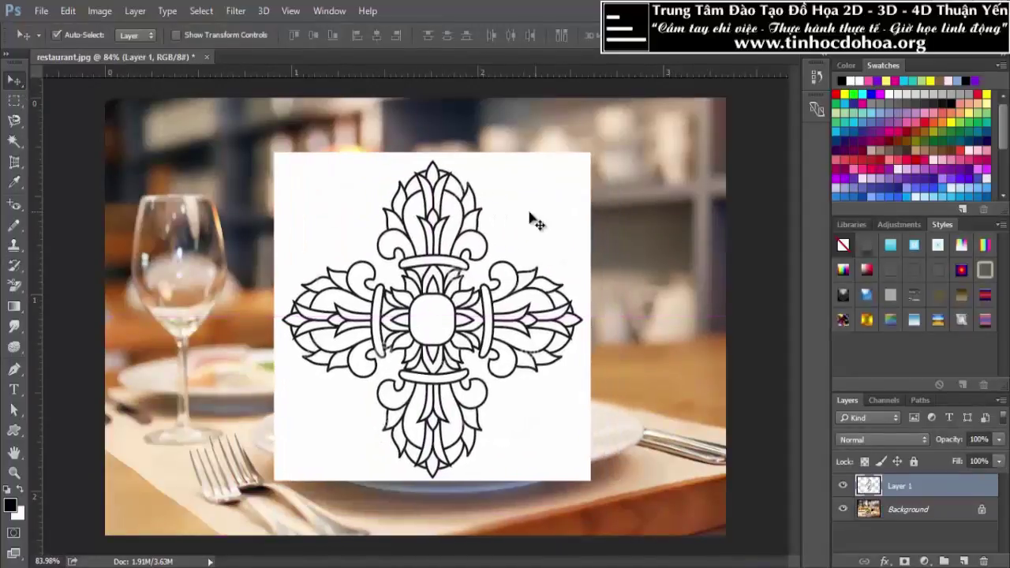
{"action": "mouse_move", "coordinate": [514, 288]}
{"action": "left_mouse_down"}
{"action": "mouse_move", "coordinate": [593, 260]}
{"action": "mouse_move", "coordinate": [588, 284]}
{"action": "mouse_move", "coordinate": [608, 267]}
{"action": "left_mouse_up"}
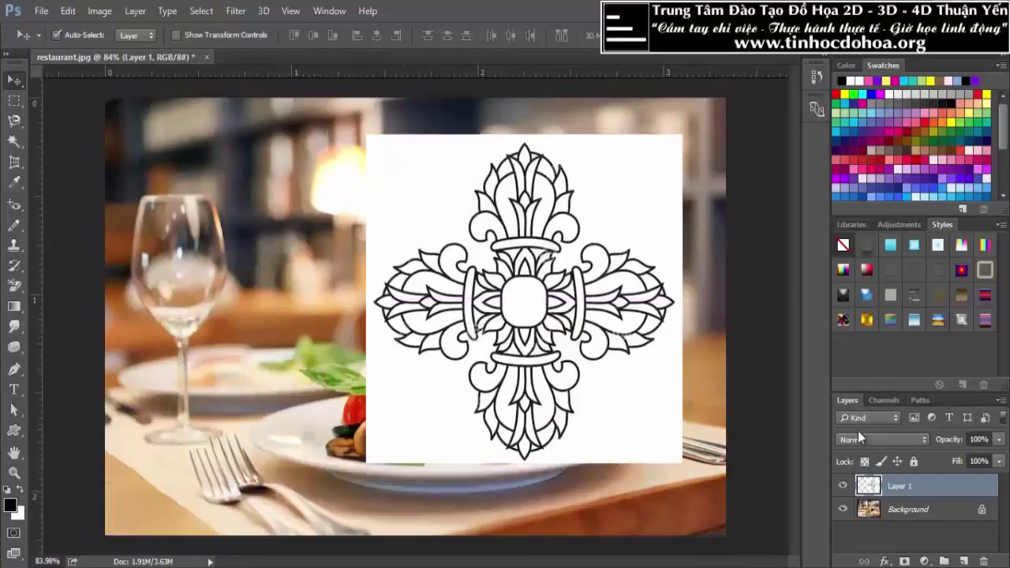
{"action": "left_click", "coordinate": [896, 441]}
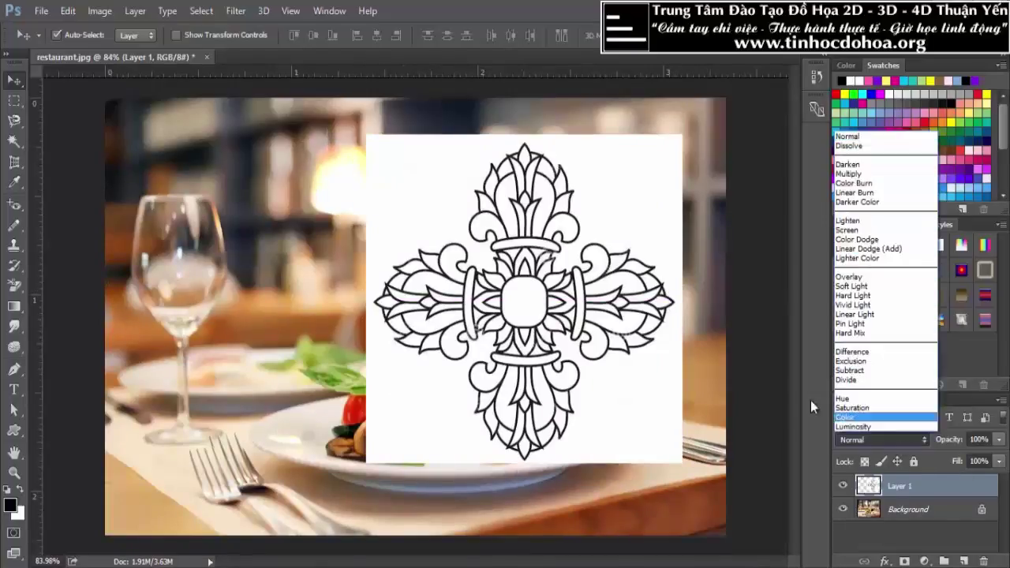
{"action": "left_click", "coordinate": [853, 173]}
{"action": "left_click_drag", "start_coordinate": [654, 316], "coordinate": [445, 316]}
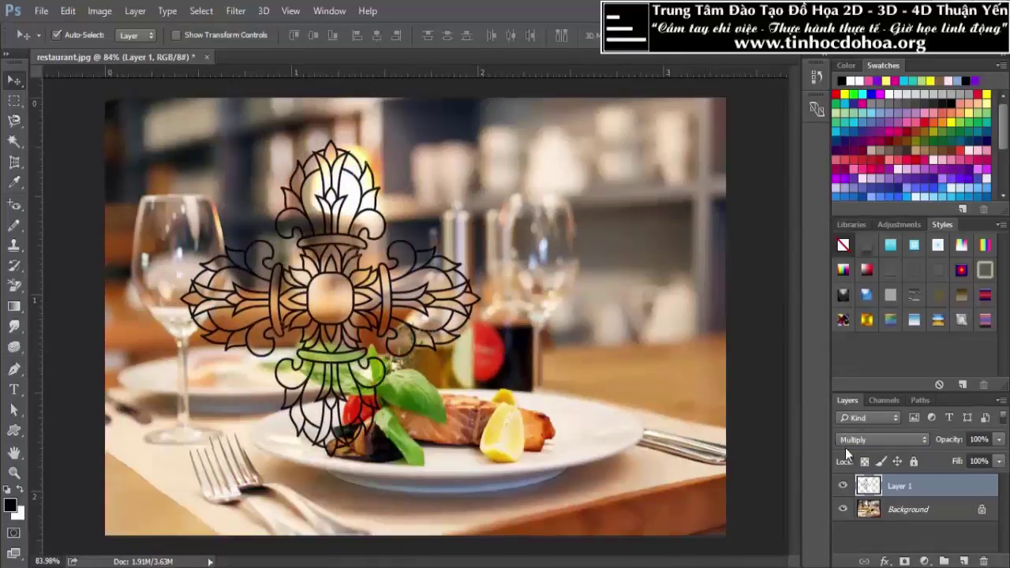
Merge the Multiply ornament into the Background, dismiss the locked-layer warning, and undo the merge
{"action": "left_click", "coordinate": [894, 516]}
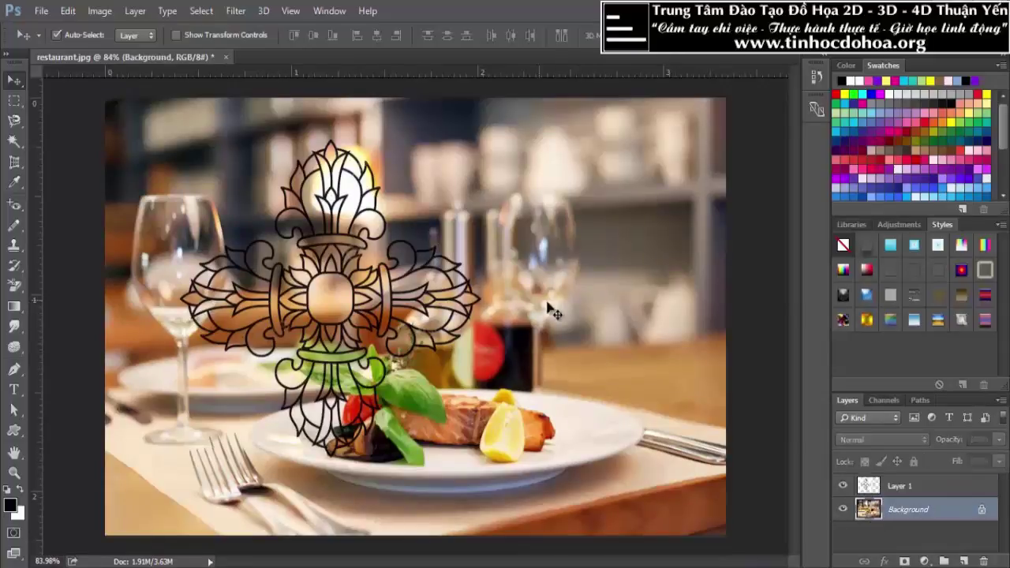
{"action": "left_click", "coordinate": [900, 489]}
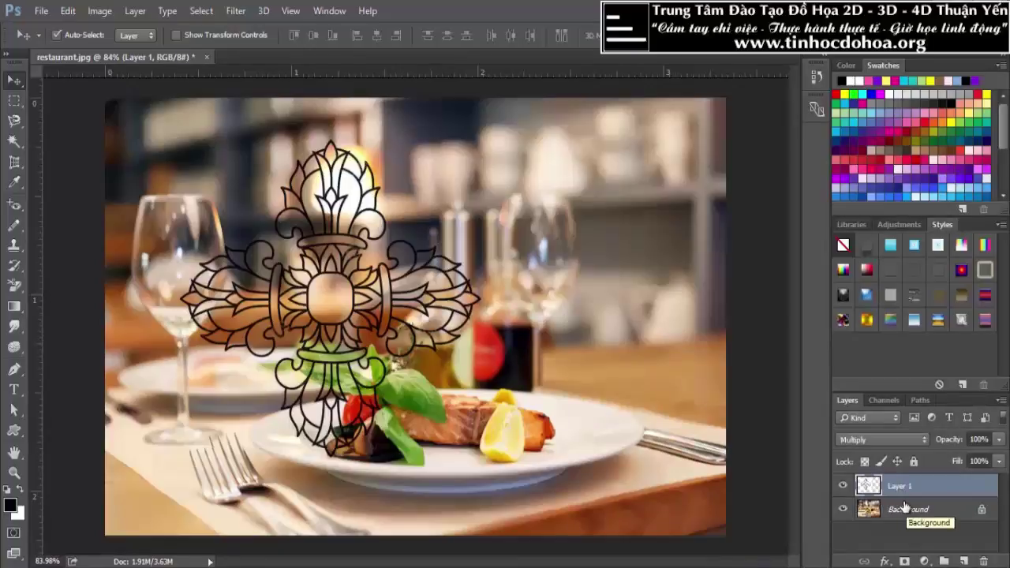
{"action": "key", "text": "ctrl+e"}
{"action": "left_click_drag", "start_coordinate": [409, 282], "coordinate": [440, 314]}
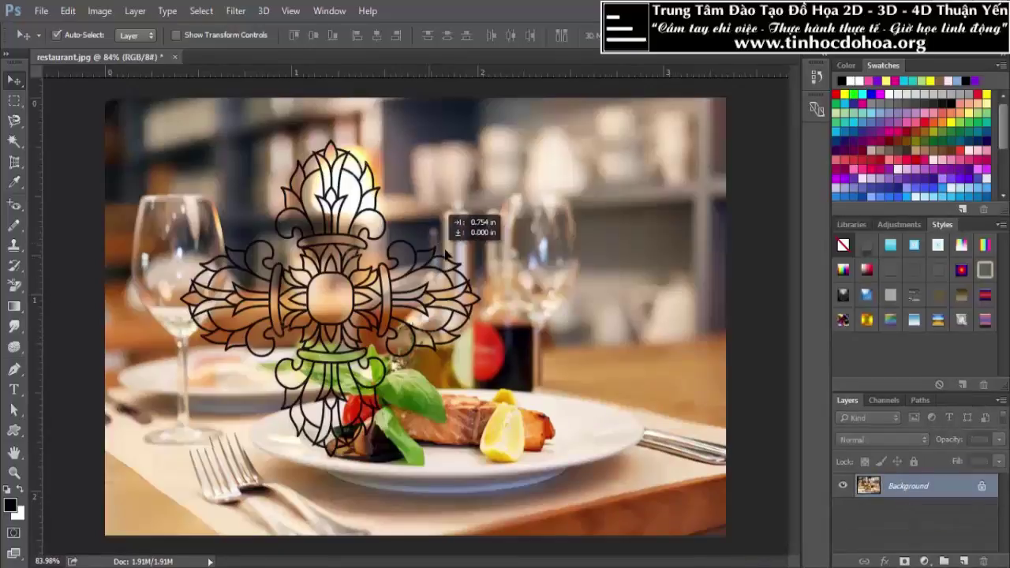
{"action": "left_click", "coordinate": [507, 232]}
{"action": "key", "text": "ctrl+z"}
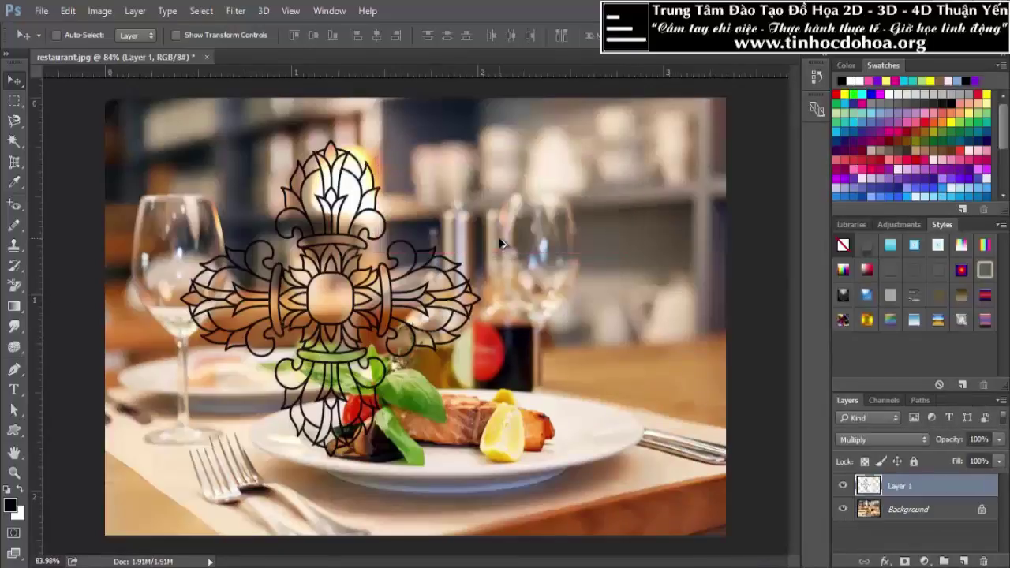
Set Layer 1 back to Normal and merge it with Background into one layer
{"action": "left_click", "coordinate": [836, 440]}
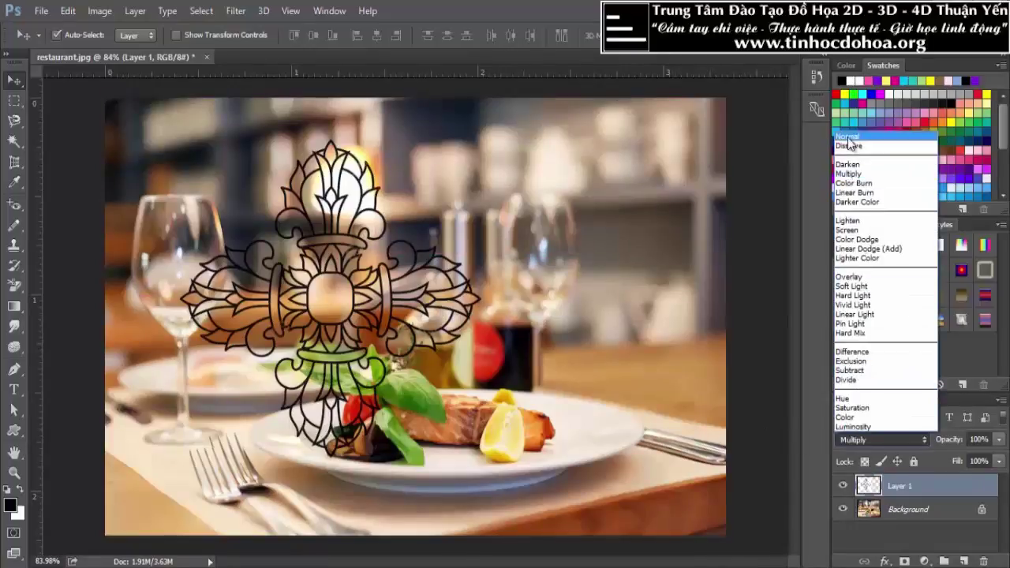
{"action": "left_click", "coordinate": [856, 134]}
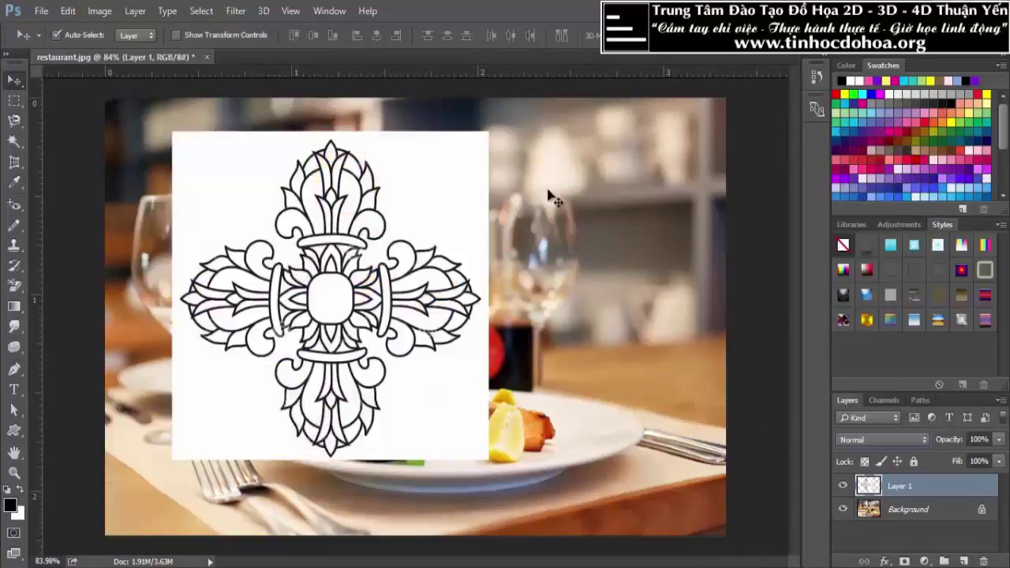
{"action": "left_click", "coordinate": [908, 509], "text": "shift"}
{"action": "key", "text": "ctrl+e"}
{"action": "left_click_drag", "start_coordinate": [427, 367], "coordinate": [700, 225]}
Magic-wand the white background around the mandala and Content-Aware fill it
{"action": "key", "text": "Return"}
{"action": "scroll", "coordinate": [304, 196], "scroll_direction": "up", "scroll_amount": 2}
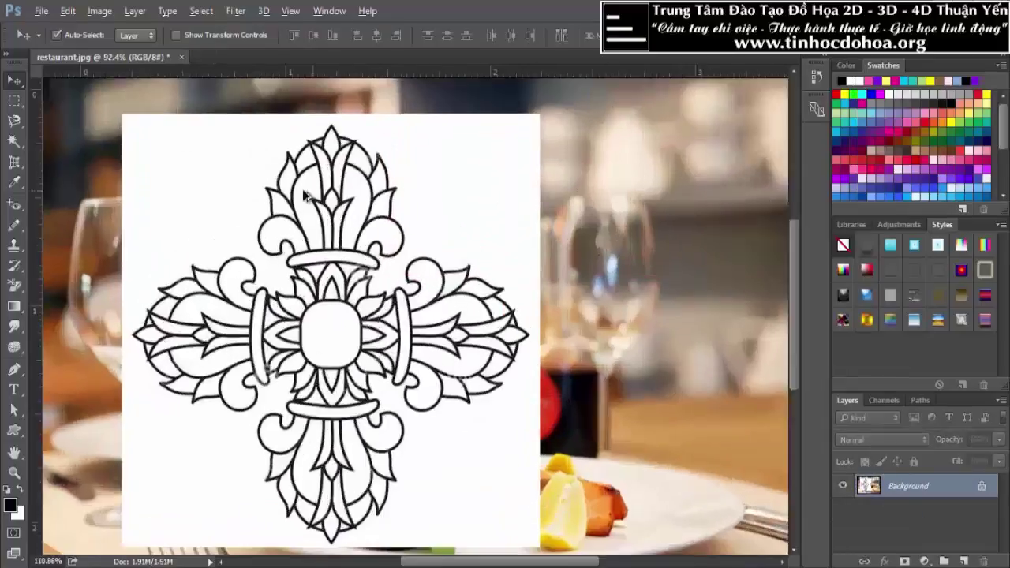
{"action": "scroll", "coordinate": [331, 201], "scroll_direction": "up", "scroll_amount": 1}
{"action": "scroll", "coordinate": [426, 209], "scroll_direction": "down", "scroll_amount": 1}
{"action": "scroll", "coordinate": [427, 213], "scroll_direction": "down", "scroll_amount": 2}
{"action": "scroll", "coordinate": [395, 209], "scroll_direction": "up", "scroll_amount": 2}
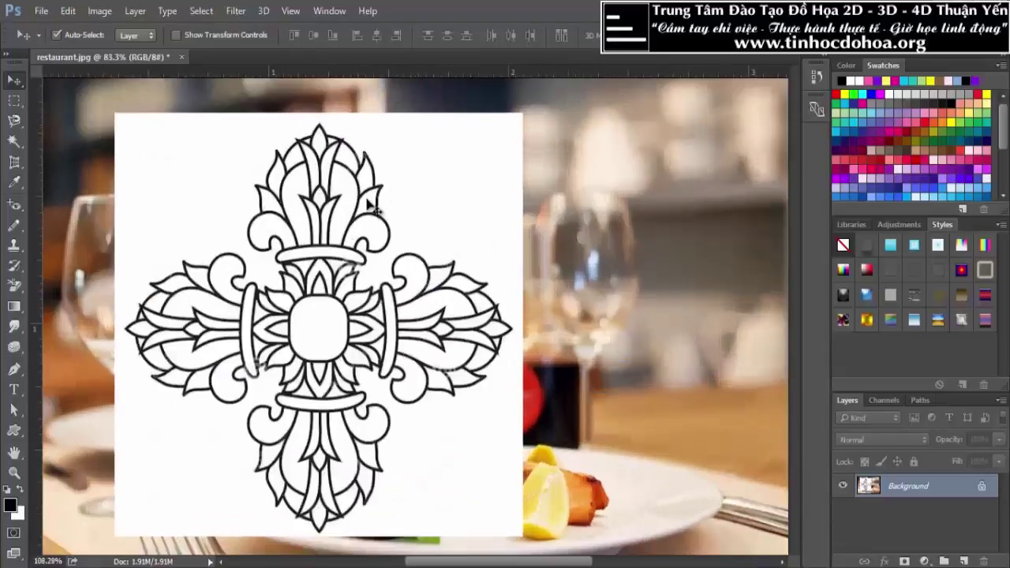
{"action": "left_click_drag", "start_coordinate": [14, 141], "coordinate": [79, 145]}
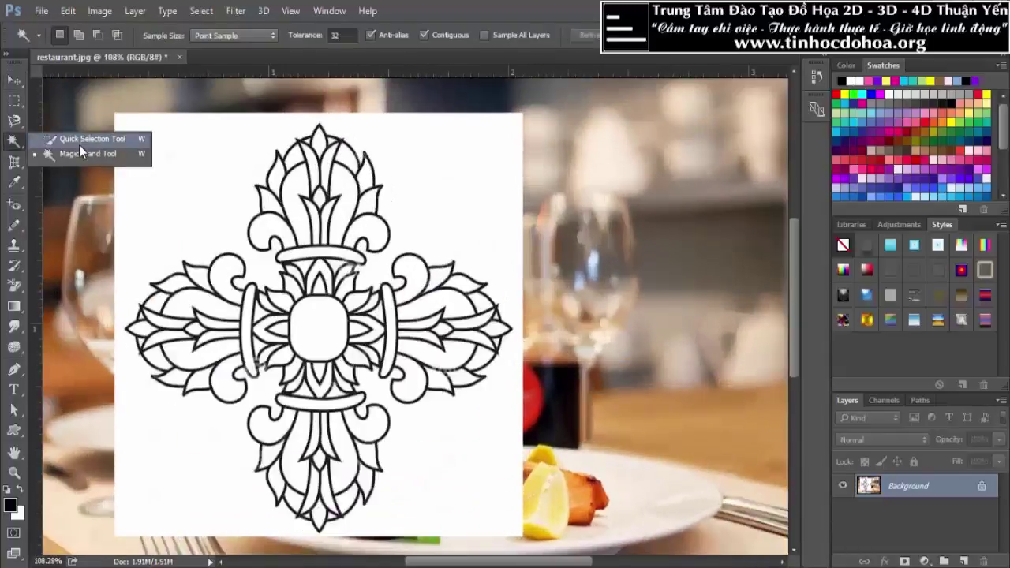
{"action": "left_click", "coordinate": [207, 186]}
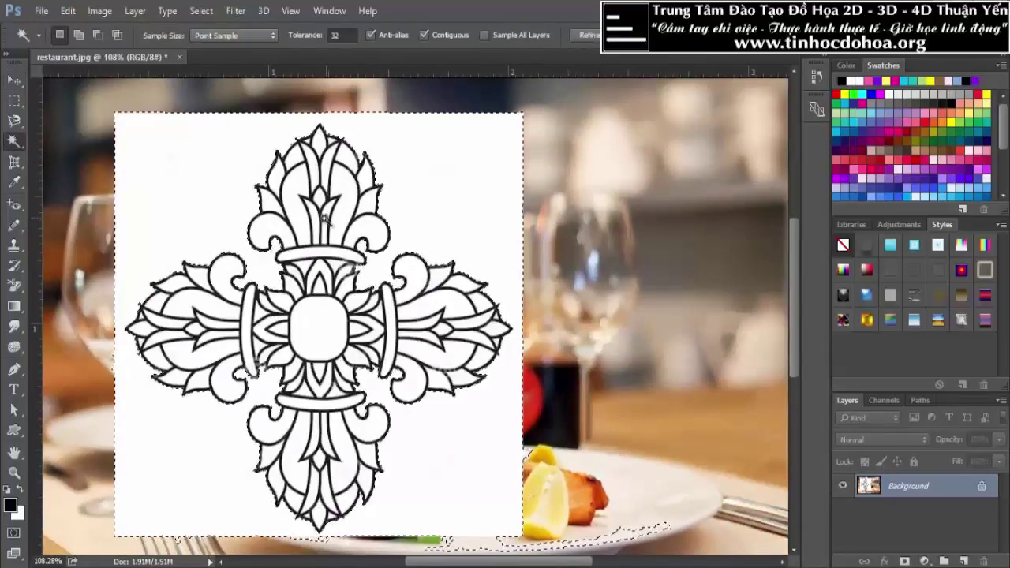
{"action": "key", "text": "Delete"}
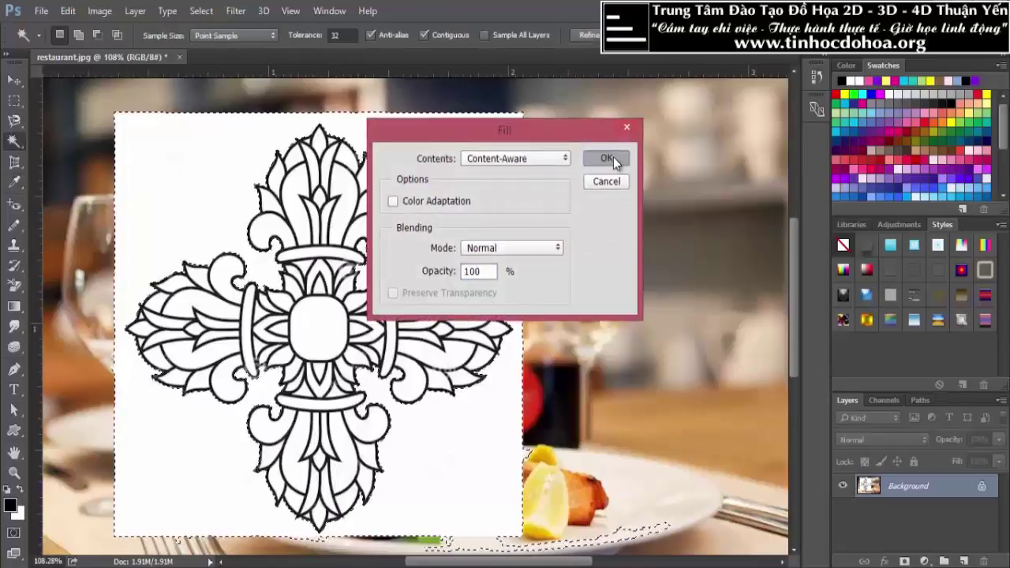
{"action": "left_click", "coordinate": [607, 159]}
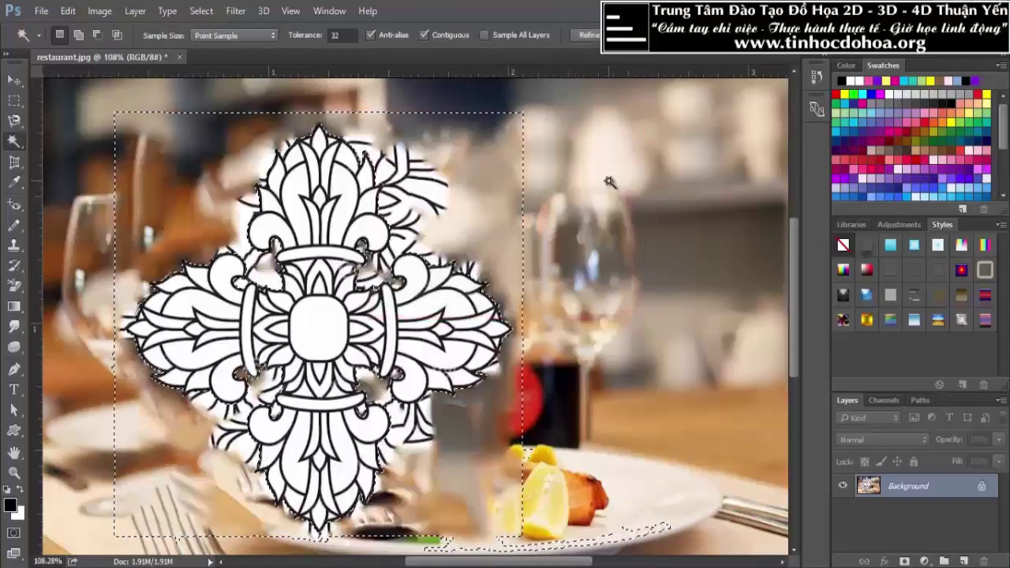
Fit the image in the window, then start a JPEG save and cancel it
{"action": "key", "text": "h"}
{"action": "key", "text": "ctrl+0"}
{"action": "key", "text": "ctrl+s"}
{"action": "left_click", "coordinate": [595, 168]}
Magic-wand the mandala's central rounded square, Content-Aware fill it, and deselect
{"action": "key", "text": "w"}
{"action": "scroll", "coordinate": [492, 202], "scroll_direction": "up", "scroll_amount": 1}
{"action": "scroll", "coordinate": [492, 201], "scroll_direction": "up", "scroll_amount": 2}
{"action": "scroll", "coordinate": [494, 206], "scroll_direction": "up", "scroll_amount": 2}
{"action": "scroll", "coordinate": [514, 230], "scroll_direction": "down", "scroll_amount": 2}
{"action": "scroll", "coordinate": [514, 230], "scroll_direction": "down", "scroll_amount": 2}
{"action": "scroll", "coordinate": [509, 294], "scroll_direction": "down", "scroll_amount": 1}
{"action": "scroll", "coordinate": [473, 308], "scroll_direction": "up", "scroll_amount": 2}
{"action": "scroll", "coordinate": [411, 331], "scroll_direction": "up", "scroll_amount": 2}
{"action": "scroll", "coordinate": [355, 351], "scroll_direction": "up", "scroll_amount": 2}
{"action": "left_click", "coordinate": [397, 239]}
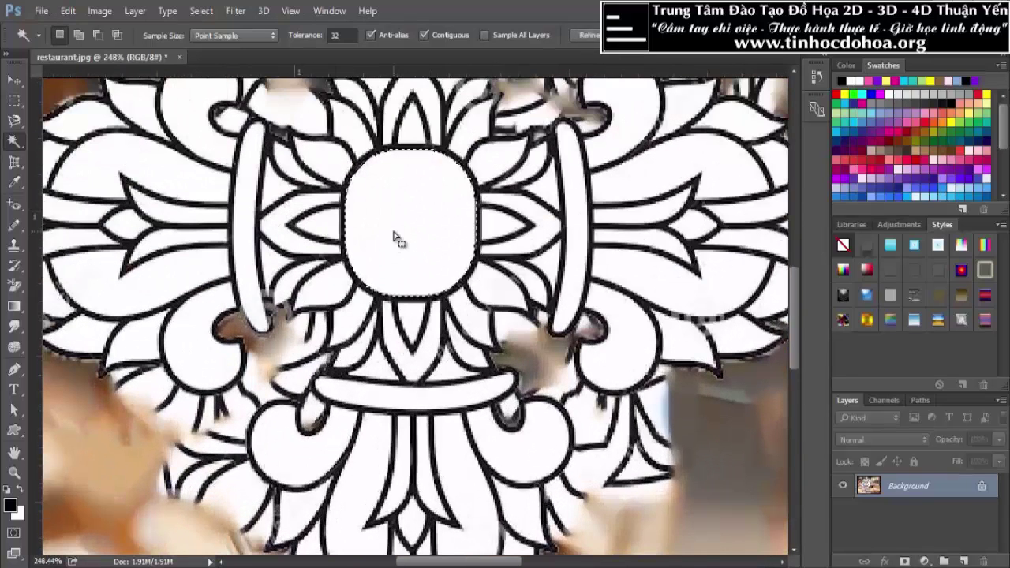
{"action": "key", "text": "shift+F5"}
{"action": "left_click", "coordinate": [598, 156]}
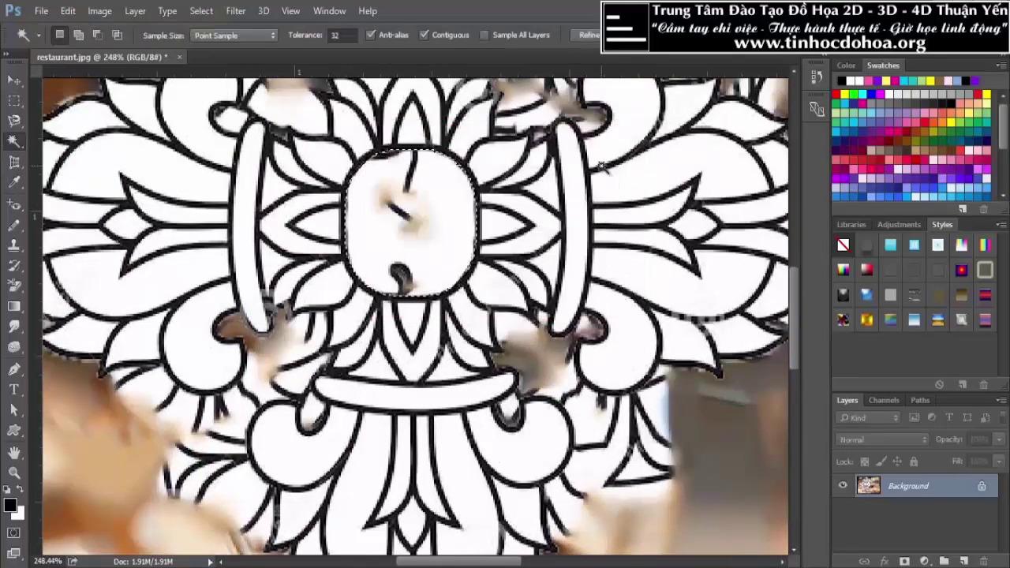
{"action": "key", "text": "alt"}
{"action": "key", "text": "ctrl+d"}
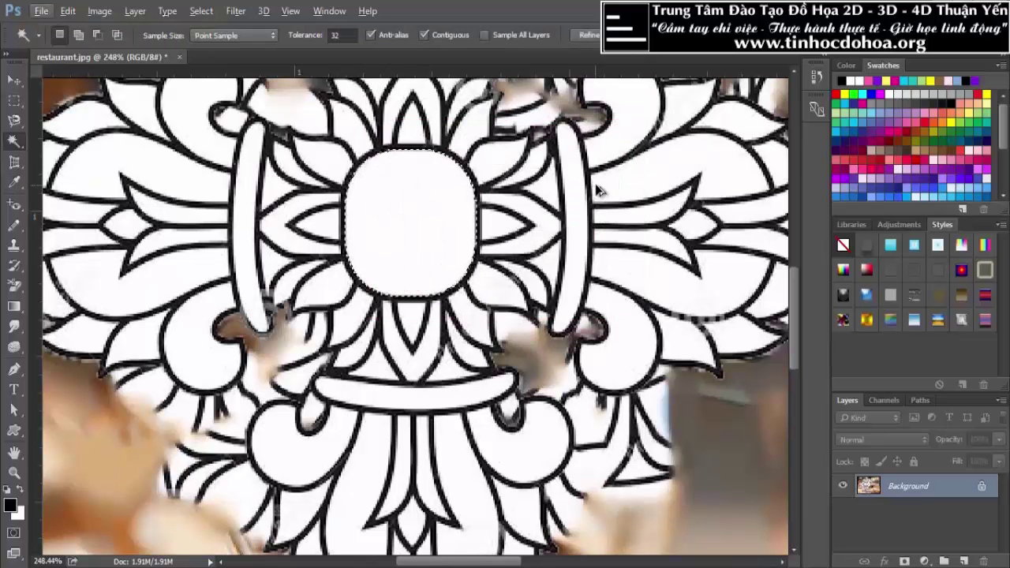
{"action": "scroll", "coordinate": [474, 288], "scroll_direction": "down", "scroll_amount": 5}
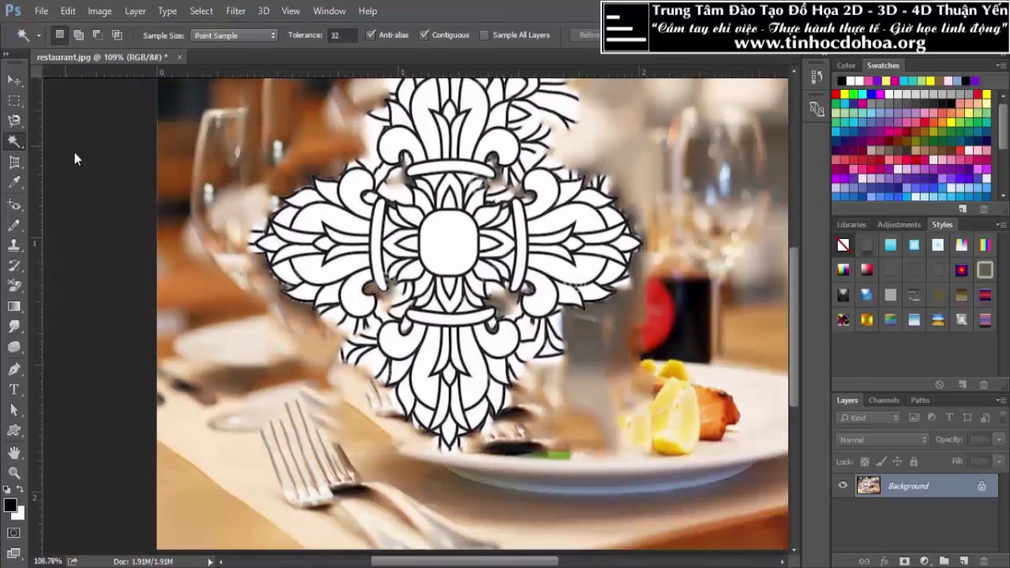
{"action": "left_click", "coordinate": [14, 81]}
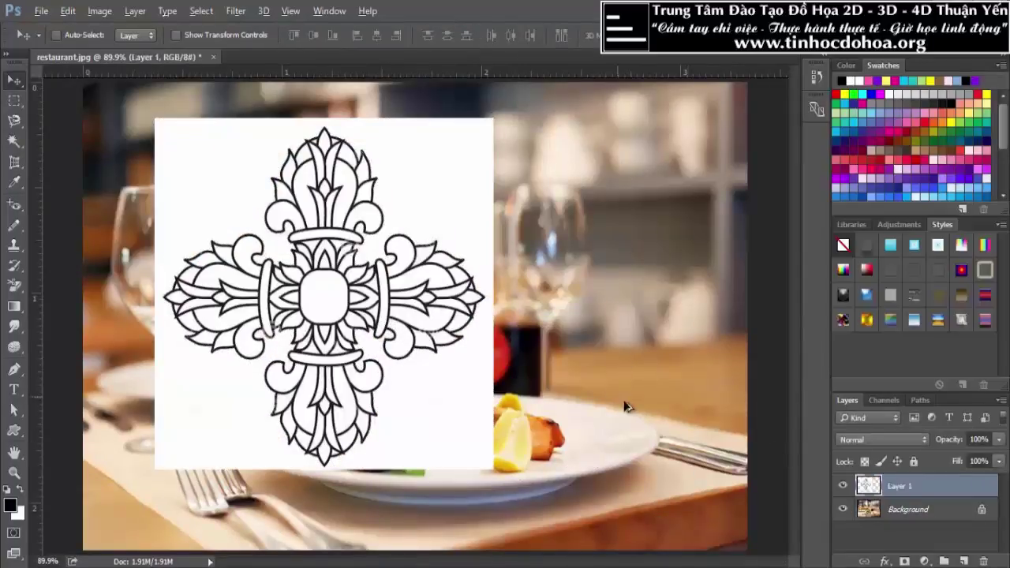
Try Darken, Lighten and Color Burn on Layer 1, settle on Overlay, and nudge it up-right
{"action": "left_click", "coordinate": [886, 440]}
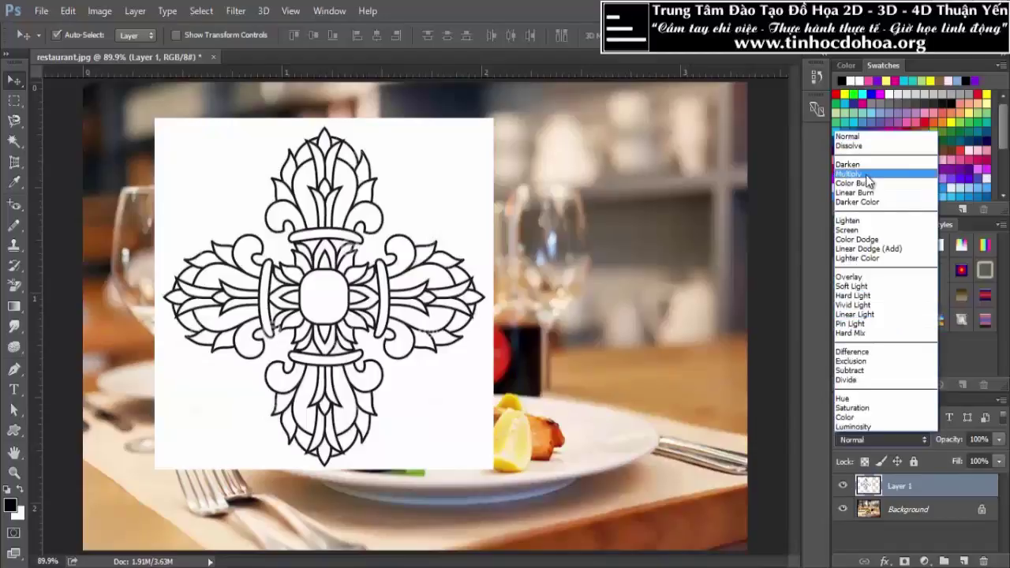
{"action": "left_click", "coordinate": [865, 172]}
{"action": "key", "text": "Down"}
{"action": "key", "text": "Down"}
{"action": "key", "text": "Down"}
{"action": "key", "text": "Down"}
{"action": "key", "text": "Down"}
{"action": "key", "text": "Up"}
{"action": "key", "text": "Up"}
{"action": "key", "text": "Up"}
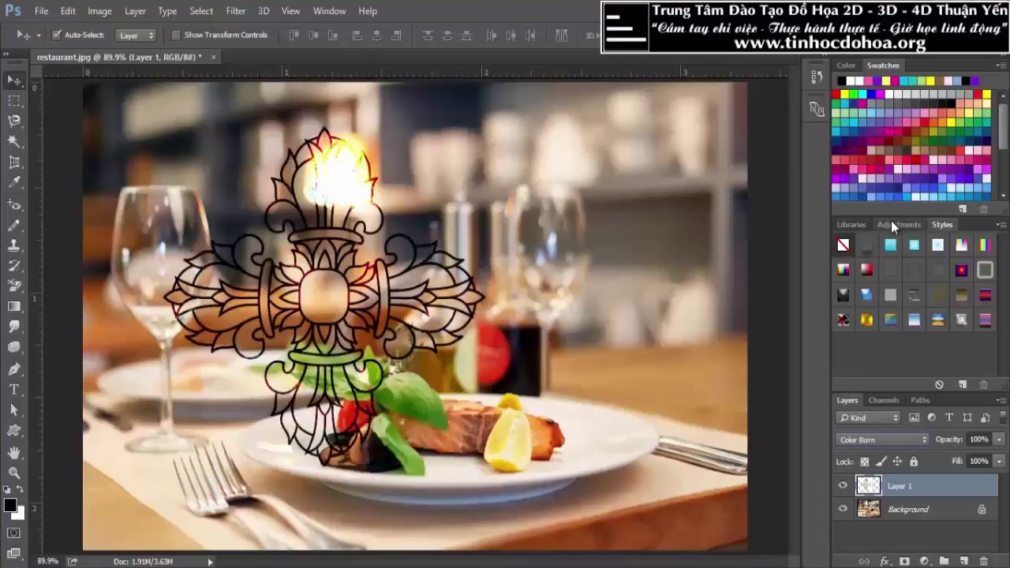
{"action": "key", "text": "Down"}
{"action": "key", "text": "Down"}
{"action": "key", "text": "Down"}
{"action": "key", "text": "Down"}
{"action": "key", "text": "Down"}
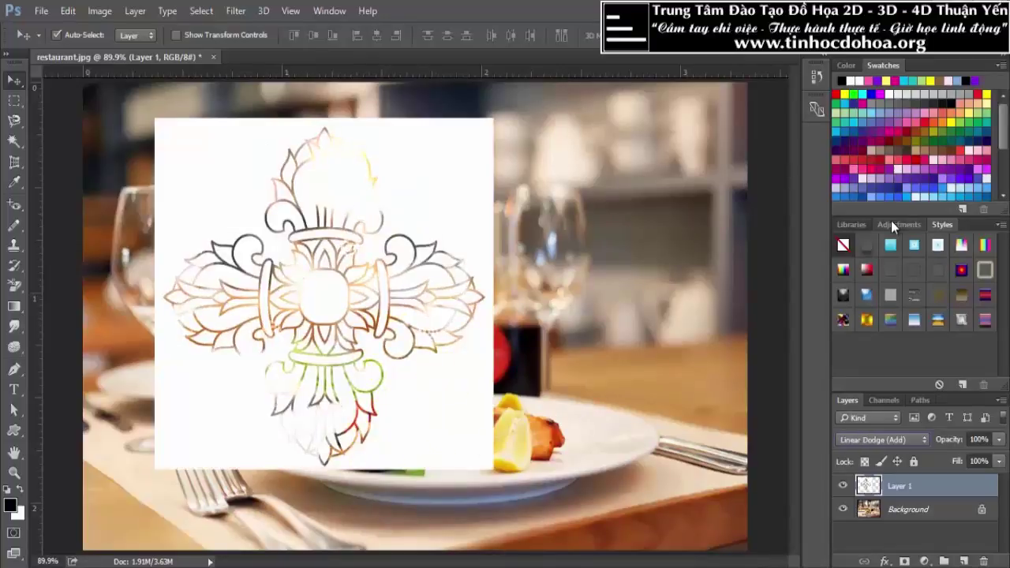
{"action": "key", "text": "Down"}
{"action": "key", "text": "Down"}
{"action": "key", "text": "Down"}
{"action": "key", "text": "Down"}
{"action": "key", "text": "Down"}
{"action": "key", "text": "Up"}
{"action": "key", "text": "Up"}
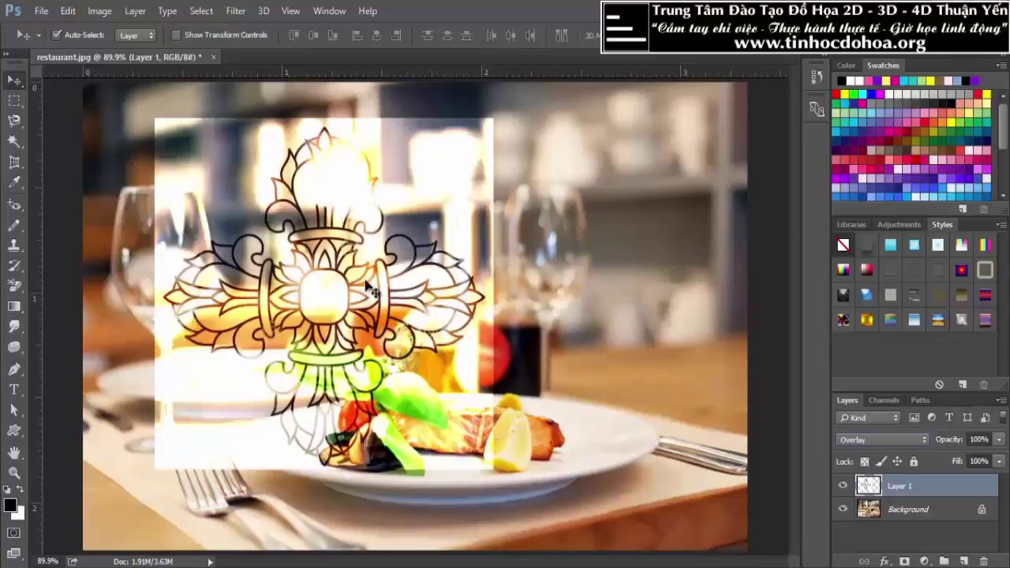
{"action": "left_click_drag", "start_coordinate": [372, 292], "coordinate": [388, 282]}
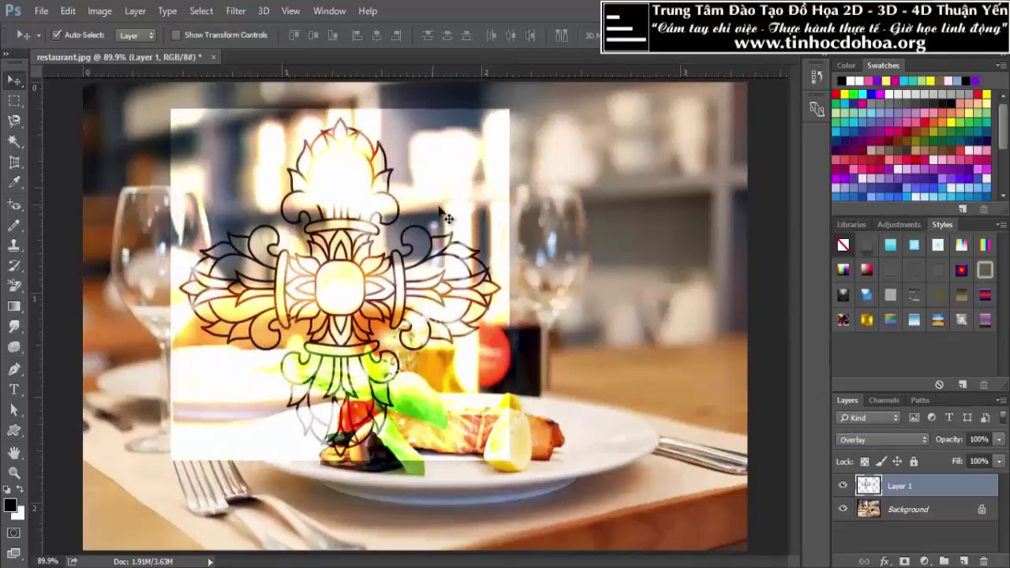
Set up the Eraser with a soft 126 px brush
{"action": "left_click_drag", "start_coordinate": [14, 286], "coordinate": [71, 275]}
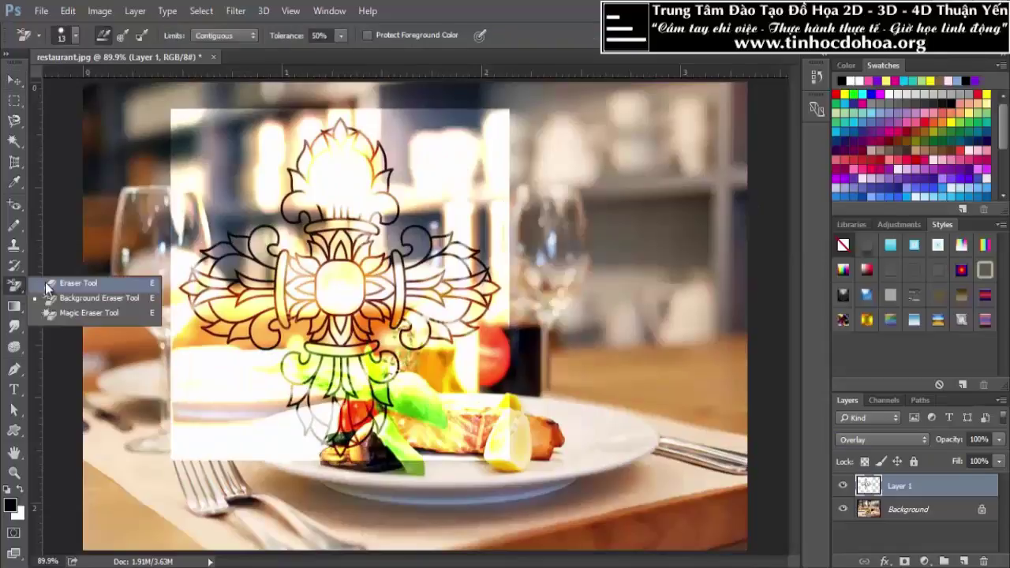
{"action": "right_click", "coordinate": [247, 129]}
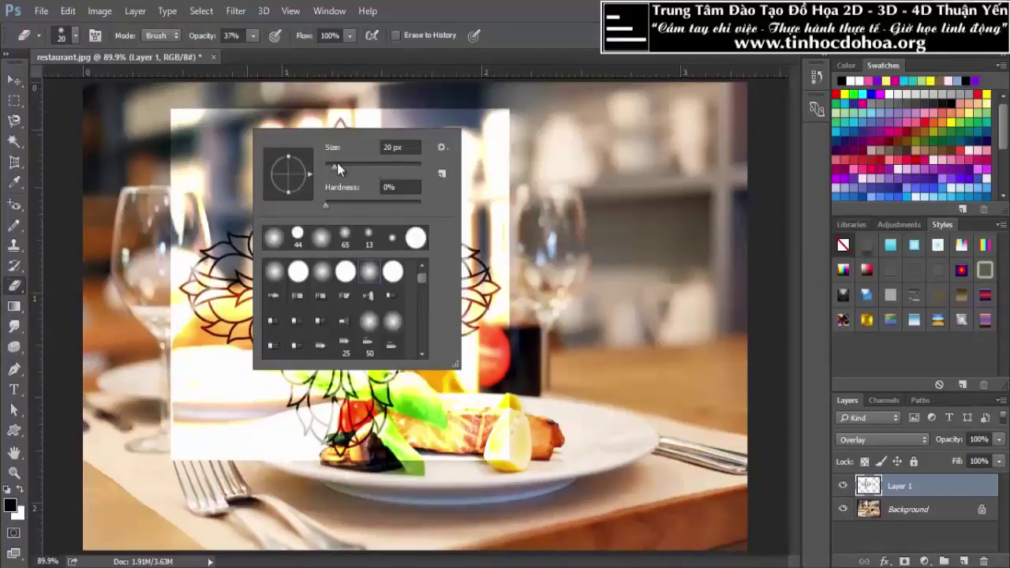
{"action": "left_click_drag", "start_coordinate": [370, 162], "coordinate": [380, 164]}
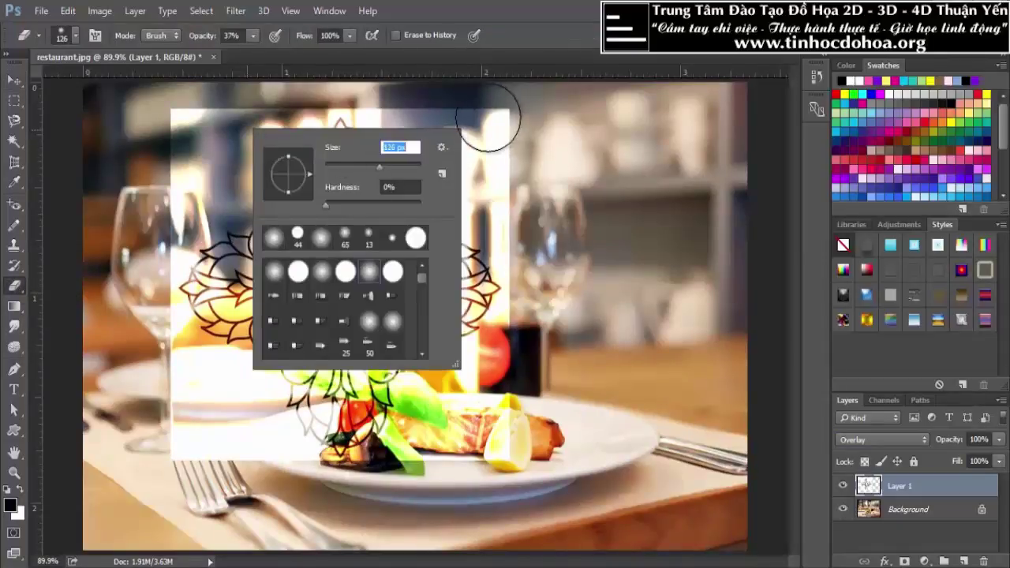
{"action": "key", "text": "Return"}
Erase the pale haze over the top, fork and wine glass, then shrink the brush to 60 px
{"action": "mouse_move", "coordinate": [435, 112]}
{"action": "left_mouse_down"}
{"action": "mouse_move", "coordinate": [553, 206]}
{"action": "mouse_move", "coordinate": [401, 103]}
{"action": "mouse_move", "coordinate": [197, 138]}
{"action": "mouse_move", "coordinate": [150, 213]}
{"action": "mouse_move", "coordinate": [169, 176]}
{"action": "mouse_move", "coordinate": [144, 320]}
{"action": "mouse_move", "coordinate": [150, 268]}
{"action": "mouse_move", "coordinate": [209, 471]}
{"action": "mouse_move", "coordinate": [143, 316]}
{"action": "mouse_move", "coordinate": [158, 282]}
{"action": "mouse_move", "coordinate": [270, 479]}
{"action": "mouse_move", "coordinate": [181, 418]}
{"action": "mouse_move", "coordinate": [240, 447]}
{"action": "mouse_move", "coordinate": [277, 384]}
{"action": "left_mouse_up"}
{"action": "mouse_move", "coordinate": [510, 140]}
{"action": "left_mouse_down"}
{"action": "mouse_move", "coordinate": [531, 219]}
{"action": "mouse_move", "coordinate": [542, 355]}
{"action": "mouse_move", "coordinate": [521, 363]}
{"action": "mouse_move", "coordinate": [557, 387]}
{"action": "mouse_move", "coordinate": [521, 391]}
{"action": "mouse_move", "coordinate": [542, 325]}
{"action": "mouse_move", "coordinate": [553, 337]}
{"action": "left_mouse_up"}
{"action": "scroll", "coordinate": [530, 401], "scroll_direction": "down", "scroll_amount": 3}
{"action": "scroll", "coordinate": [401, 85], "scroll_direction": "up", "scroll_amount": 4}
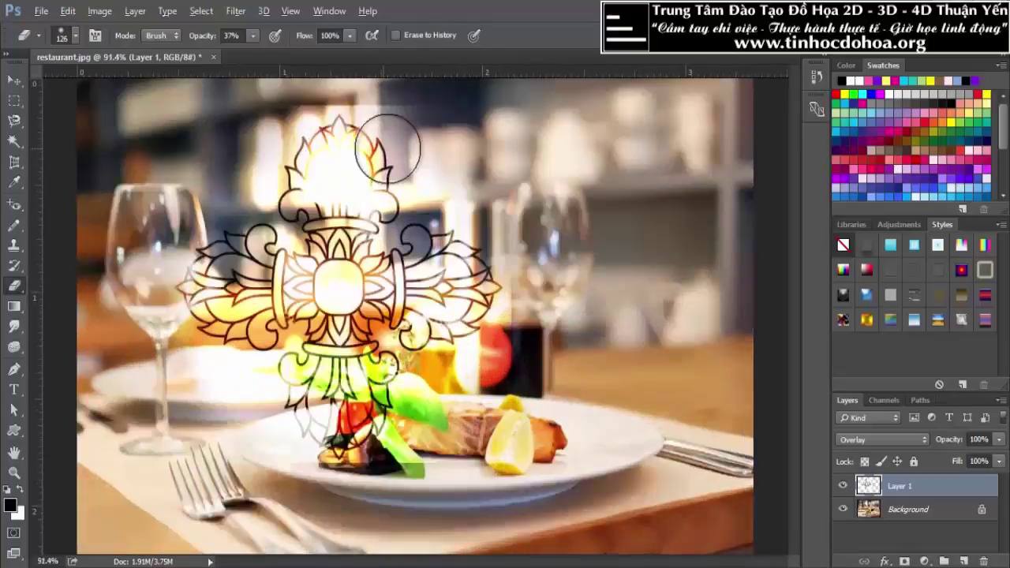
{"action": "scroll", "coordinate": [355, 135], "scroll_direction": "up", "scroll_amount": 2}
{"action": "mouse_move", "coordinate": [355, 135]}
{"action": "left_mouse_down"}
{"action": "mouse_move", "coordinate": [360, 230]}
{"action": "mouse_move", "coordinate": [383, 282]}
{"action": "left_mouse_up"}
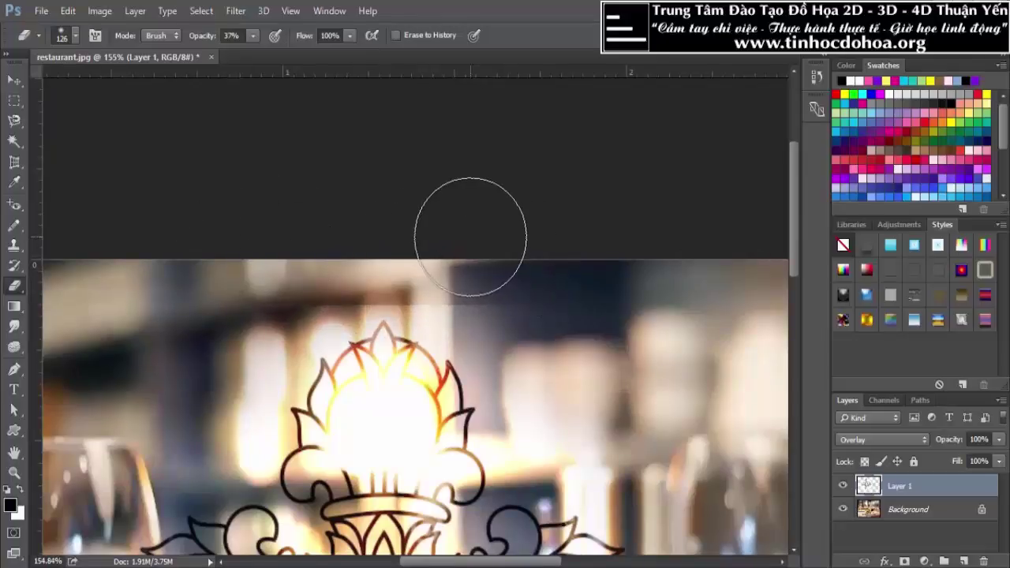
{"action": "left_click_drag", "start_coordinate": [562, 291], "coordinate": [536, 291]}
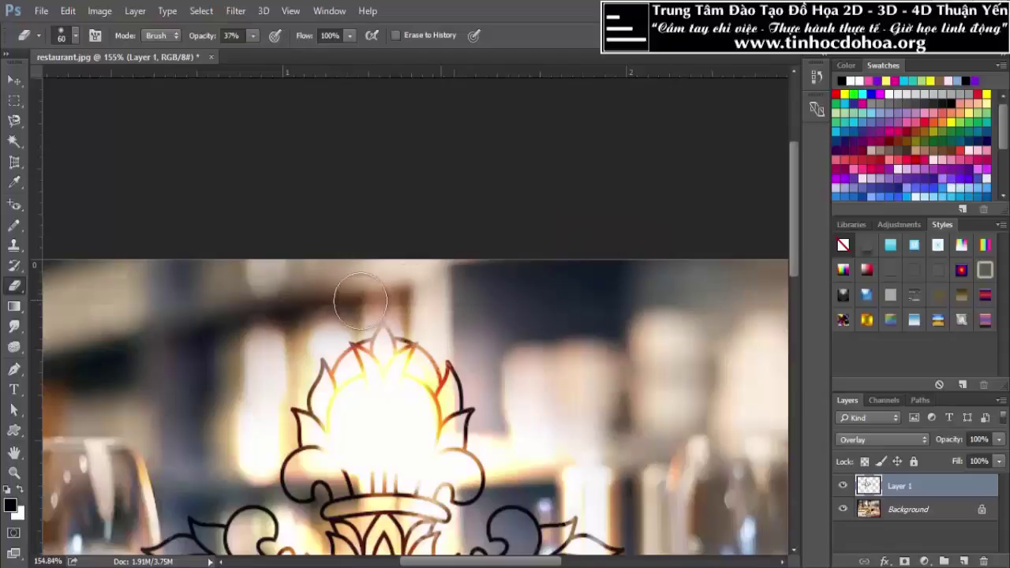
{"action": "scroll", "coordinate": [613, 278], "scroll_direction": "down", "scroll_amount": 3}
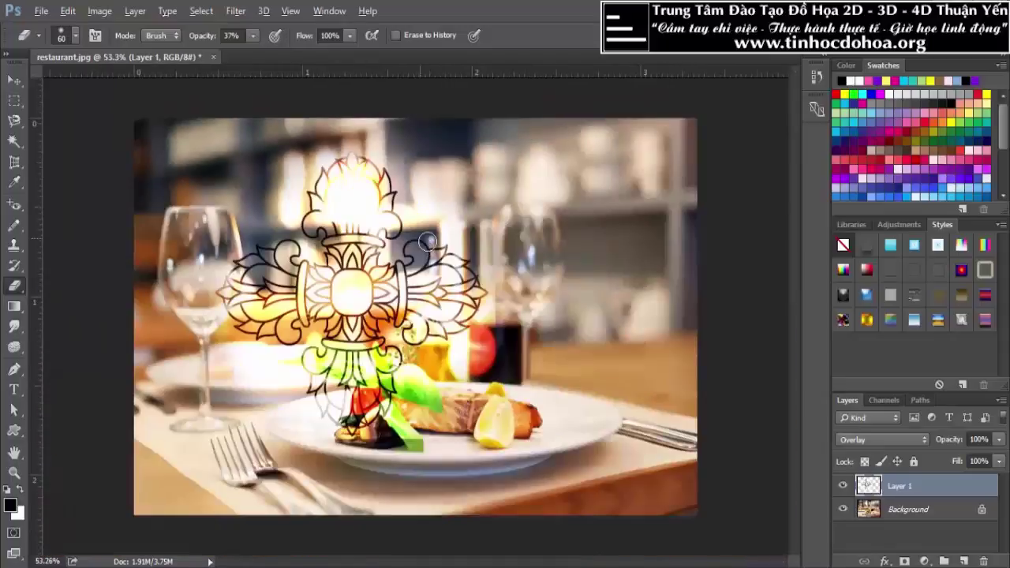
{"action": "scroll", "coordinate": [422, 235], "scroll_direction": "up", "scroll_amount": 1}
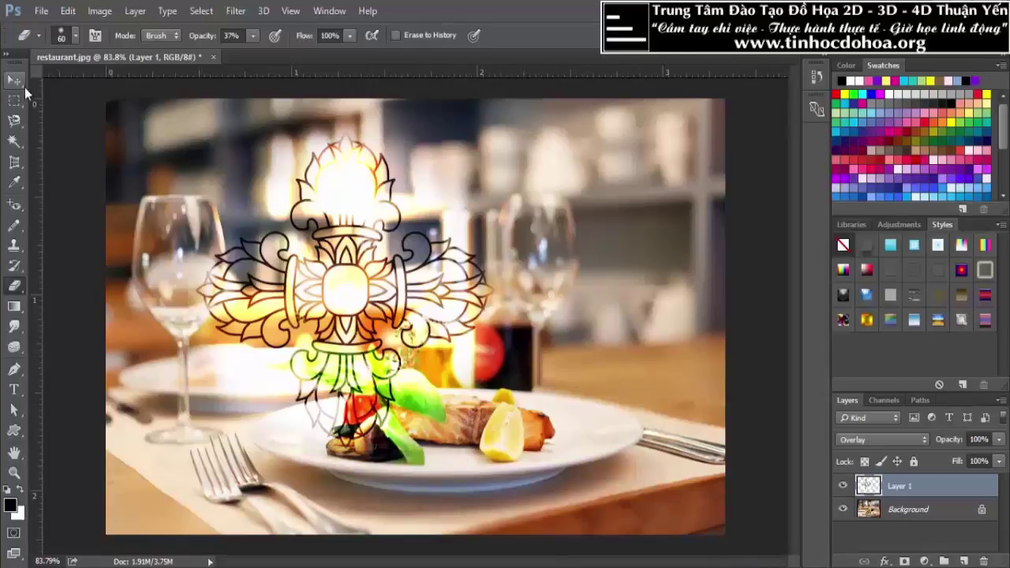
Compare Layer 1 in Normal blending, then set it back to Overlay
{"action": "left_click", "coordinate": [15, 81]}
{"action": "left_click", "coordinate": [906, 442]}
{"action": "left_click", "coordinate": [846, 134]}
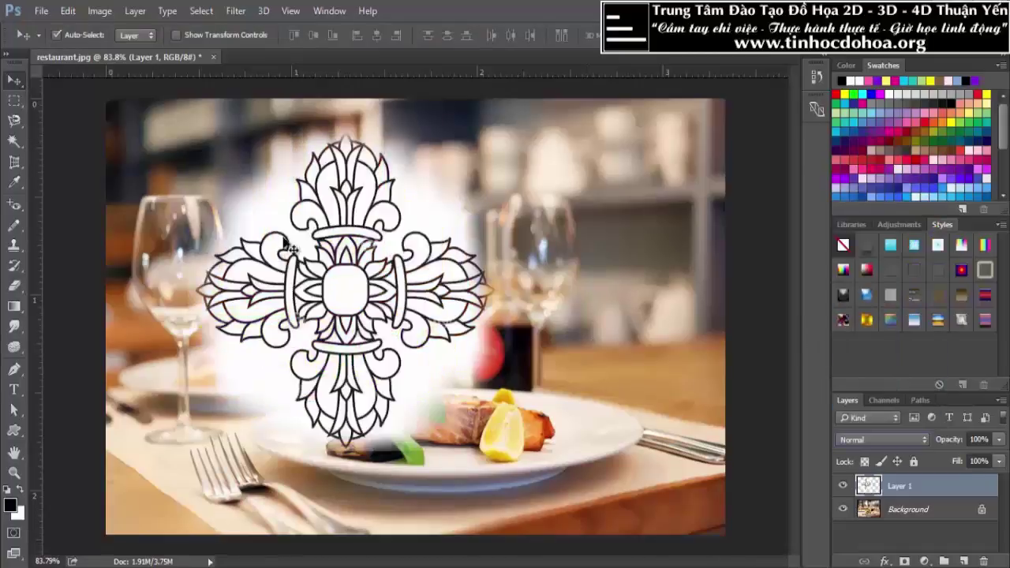
{"action": "left_click", "coordinate": [889, 436]}
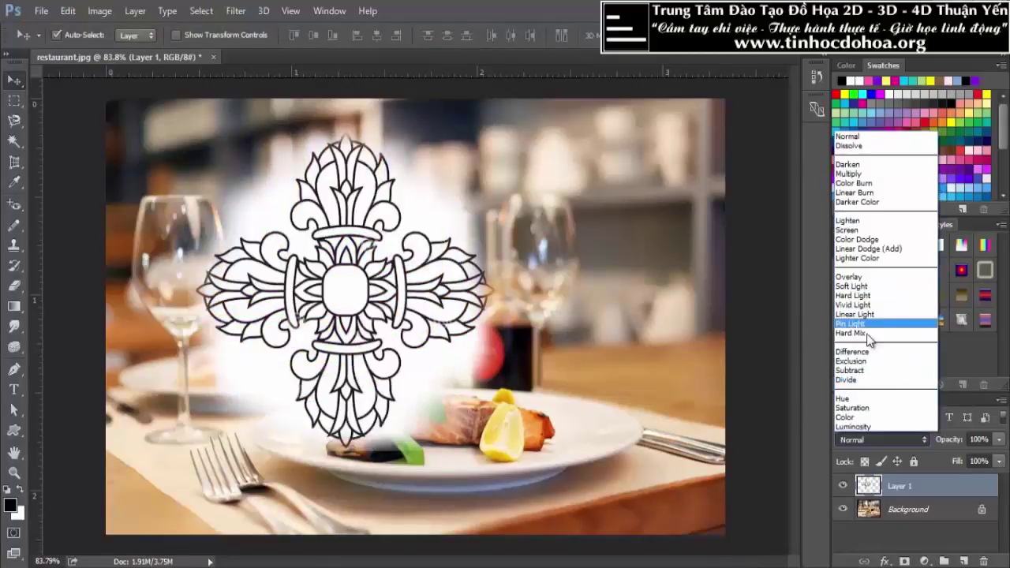
{"action": "left_click", "coordinate": [878, 282]}
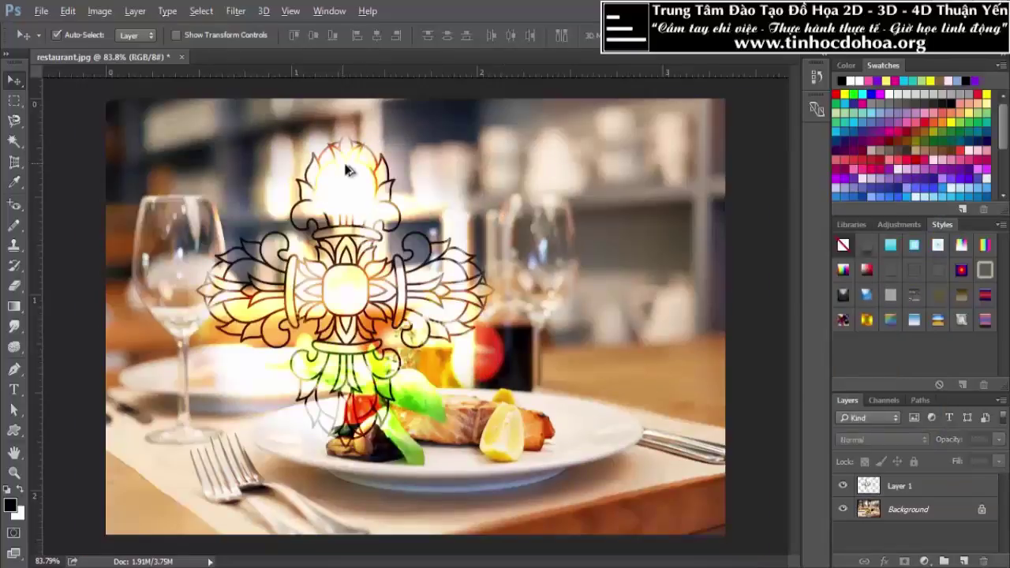
{"action": "scroll", "coordinate": [342, 100], "scroll_direction": "up", "scroll_amount": 3}
{"action": "scroll", "coordinate": [379, 259], "scroll_direction": "down", "scroll_amount": 1}
{"action": "scroll", "coordinate": [383, 260], "scroll_direction": "down", "scroll_amount": 1}
{"action": "scroll", "coordinate": [384, 260], "scroll_direction": "down", "scroll_amount": 2}
{"action": "scroll", "coordinate": [370, 249], "scroll_direction": "up", "scroll_amount": 3}
{"action": "scroll", "coordinate": [363, 244], "scroll_direction": "up", "scroll_amount": 2}
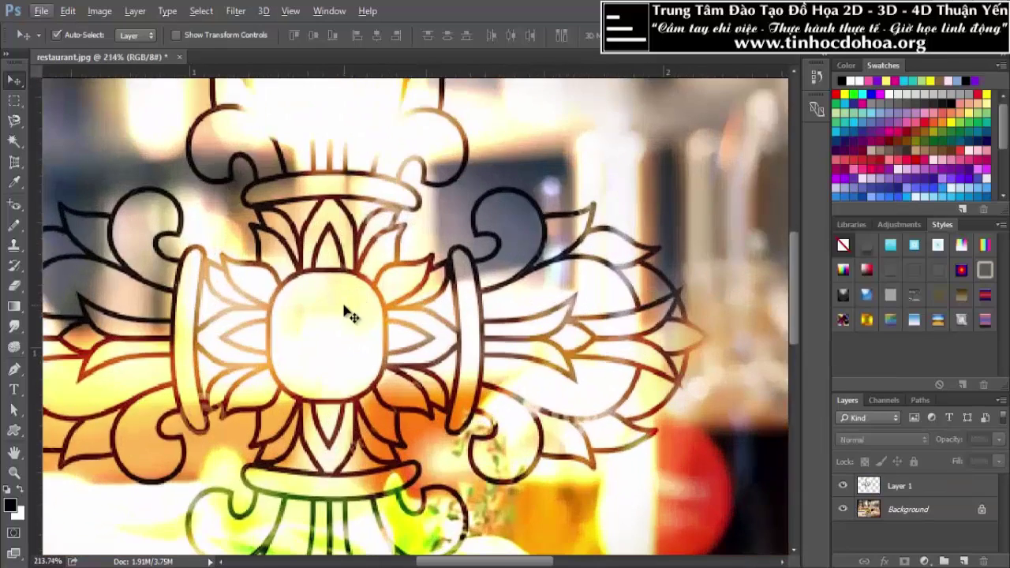
{"action": "scroll", "coordinate": [349, 237], "scroll_direction": "down", "scroll_amount": 1}
{"action": "scroll", "coordinate": [344, 261], "scroll_direction": "down", "scroll_amount": 1}
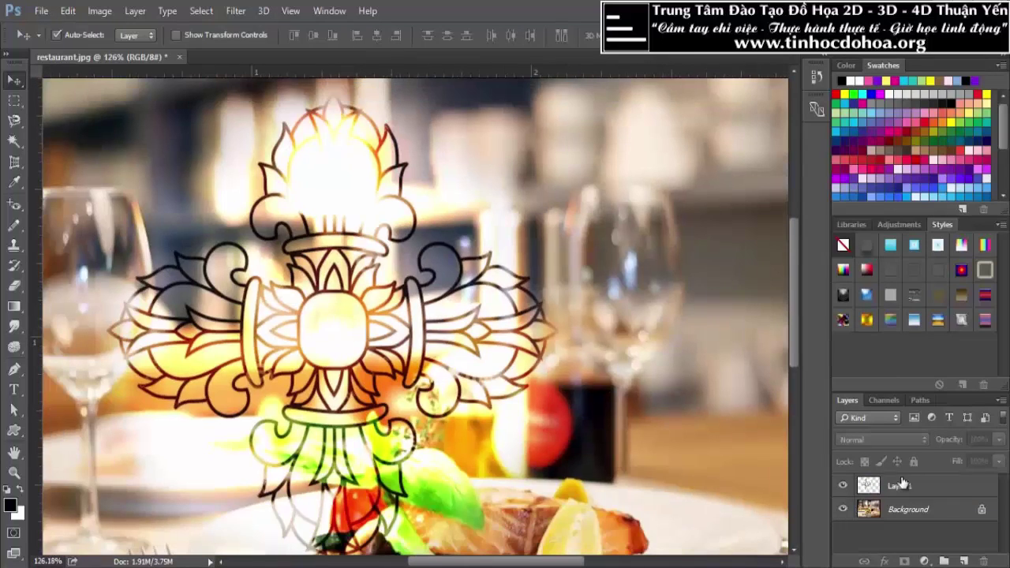
Put Layer 1 in Normal blending at 100% opacity with a lowered fill
{"action": "left_click", "coordinate": [933, 493]}
{"action": "scroll", "coordinate": [333, 171], "scroll_direction": "up", "scroll_amount": 2}
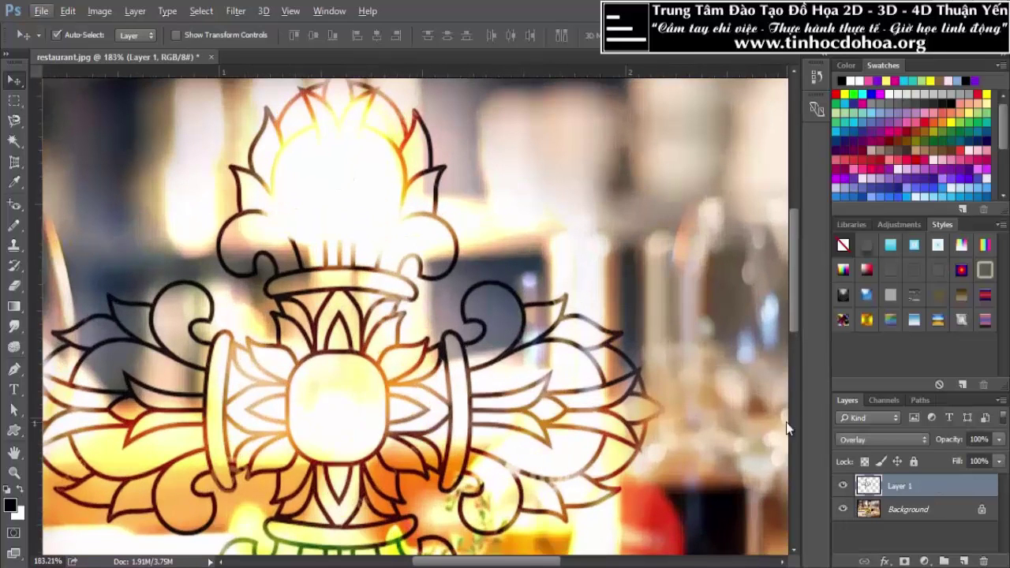
{"action": "scroll", "coordinate": [456, 367], "scroll_direction": "down", "scroll_amount": 2}
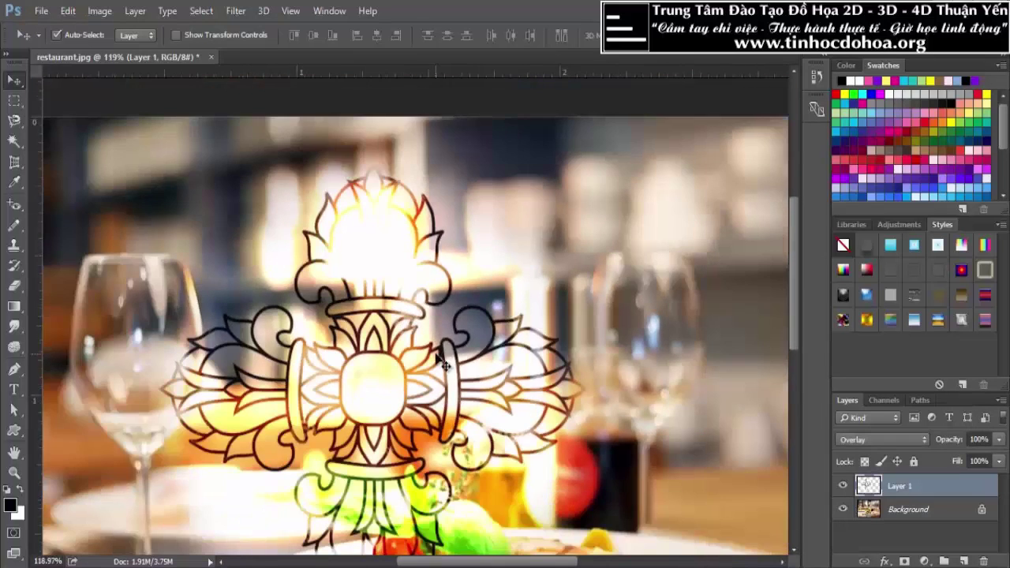
{"action": "scroll", "coordinate": [422, 341], "scroll_direction": "down", "scroll_amount": 2}
{"action": "scroll", "coordinate": [371, 252], "scroll_direction": "up", "scroll_amount": 1}
{"action": "scroll", "coordinate": [324, 156], "scroll_direction": "up", "scroll_amount": 2}
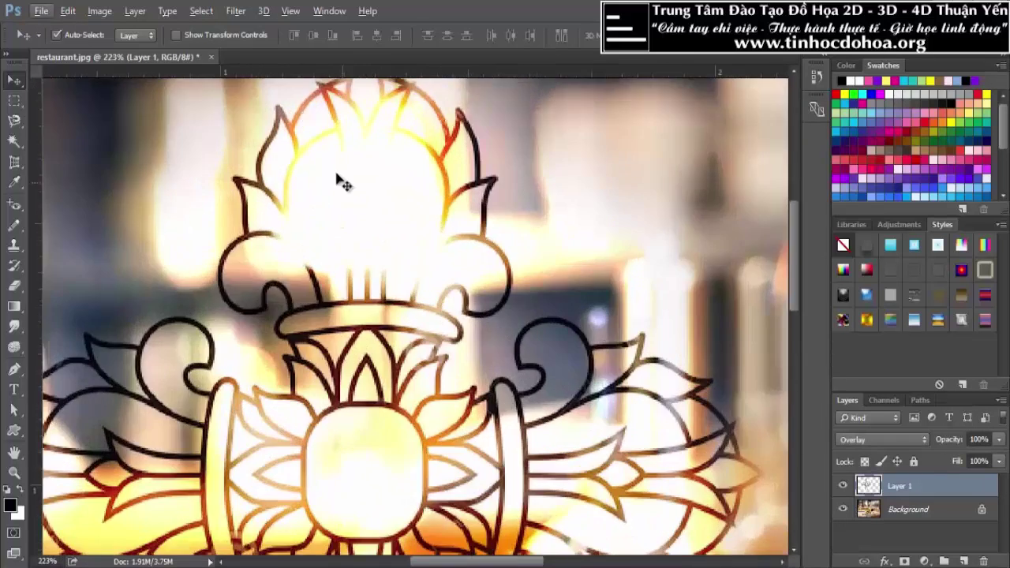
{"action": "scroll", "coordinate": [340, 197], "scroll_direction": "down", "scroll_amount": 1}
{"action": "scroll", "coordinate": [351, 230], "scroll_direction": "down", "scroll_amount": 2}
{"action": "scroll", "coordinate": [359, 254], "scroll_direction": "up", "scroll_amount": 2}
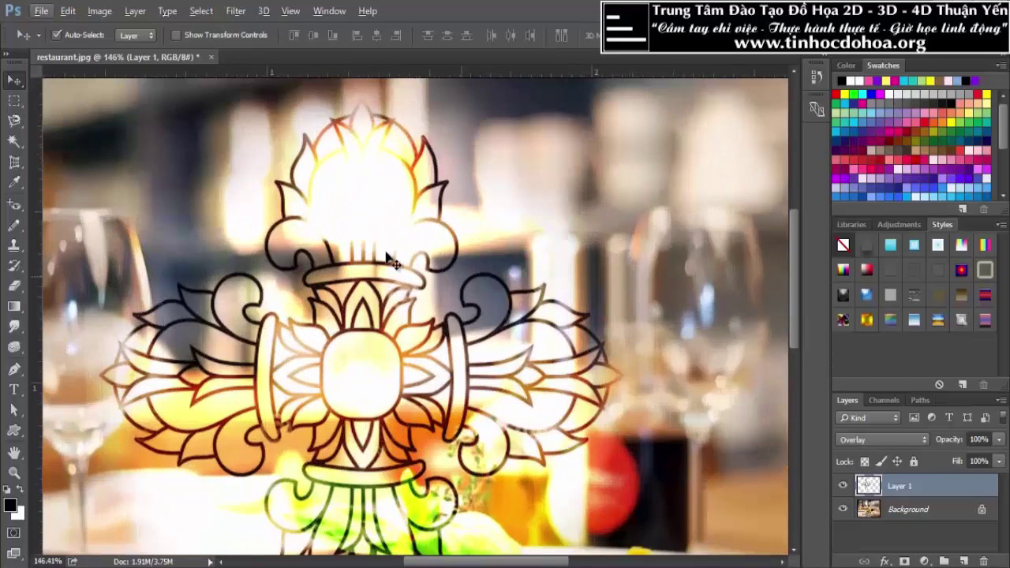
{"action": "scroll", "coordinate": [426, 367], "scroll_direction": "down", "scroll_amount": 2}
{"action": "scroll", "coordinate": [426, 367], "scroll_direction": "down", "scroll_amount": 1}
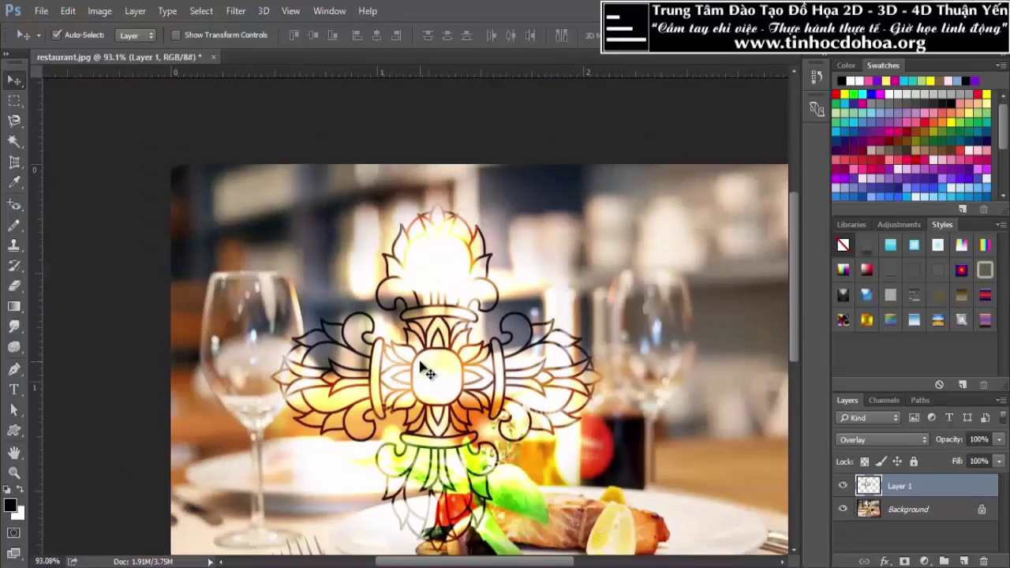
{"action": "scroll", "coordinate": [355, 335], "scroll_direction": "down", "scroll_amount": 1}
{"action": "scroll", "coordinate": [411, 290], "scroll_direction": "up", "scroll_amount": 2}
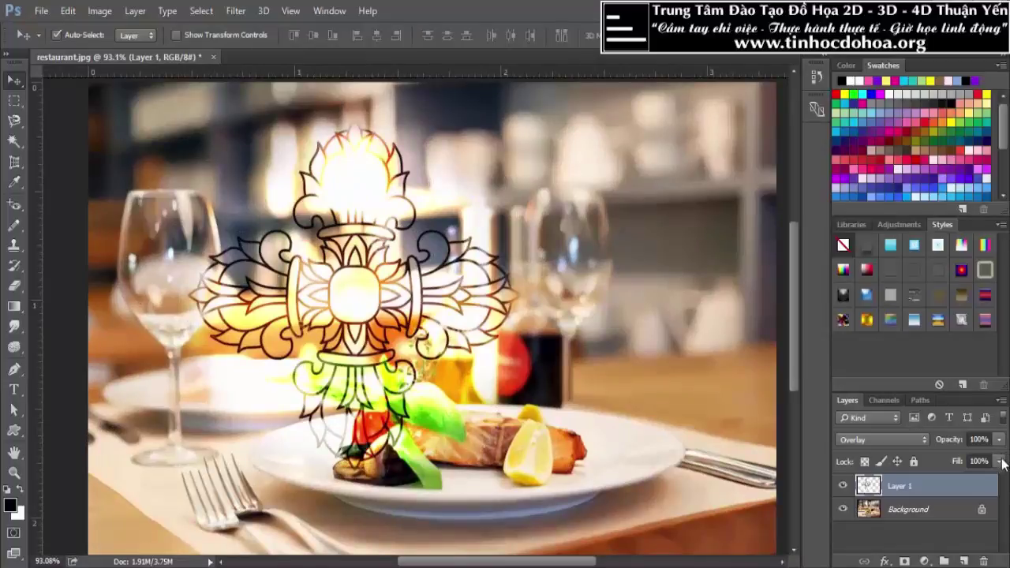
{"action": "left_click", "coordinate": [882, 440]}
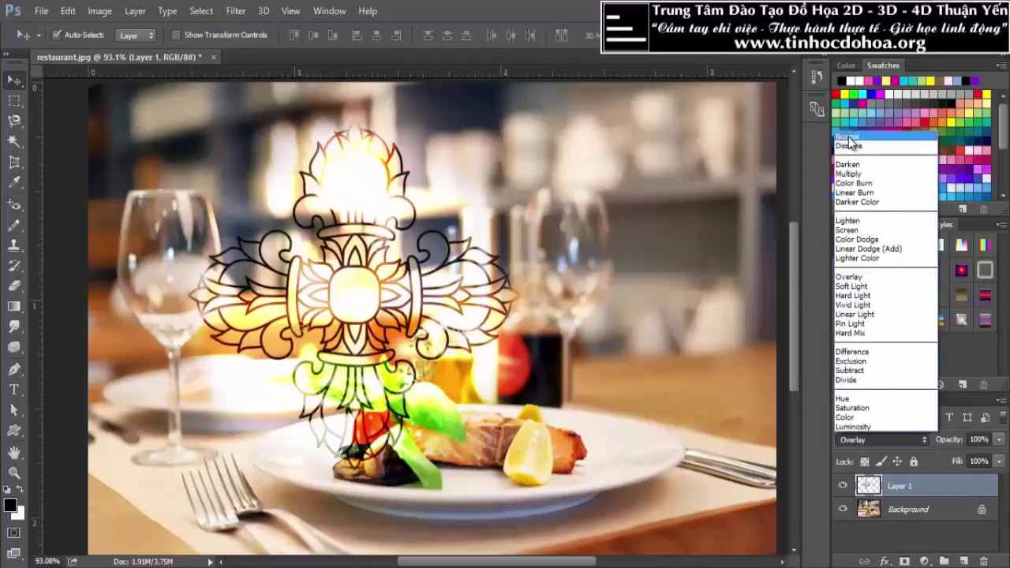
{"action": "left_click", "coordinate": [868, 137]}
{"action": "left_click", "coordinate": [999, 441]}
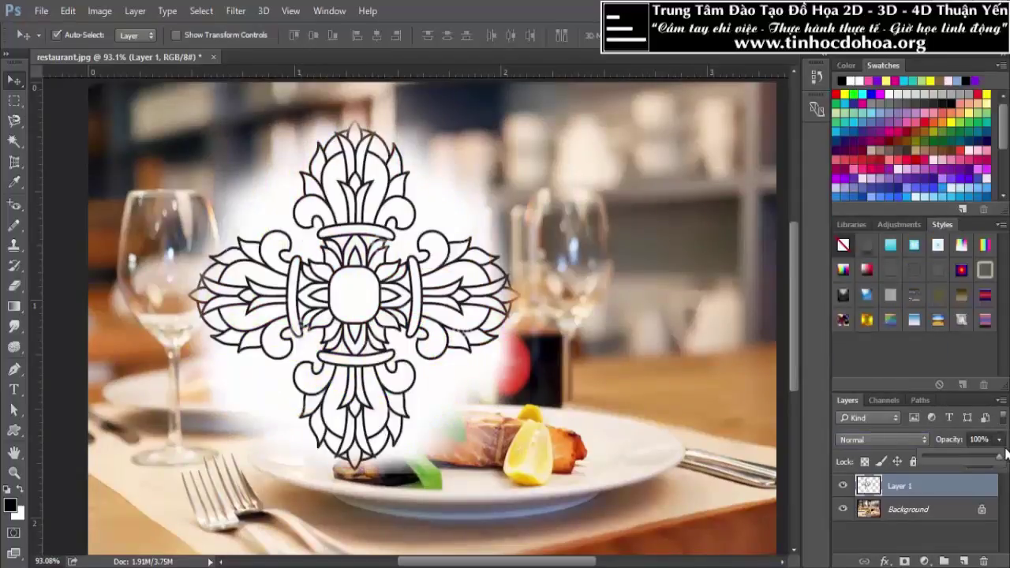
{"action": "left_click_drag", "start_coordinate": [938, 458], "coordinate": [995, 458]}
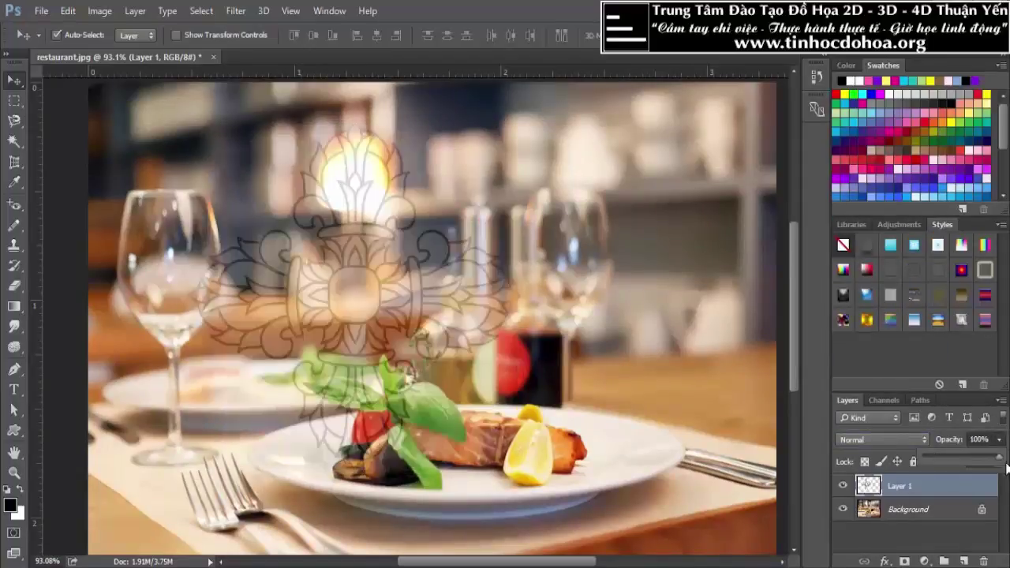
{"action": "left_click", "coordinate": [1004, 456]}
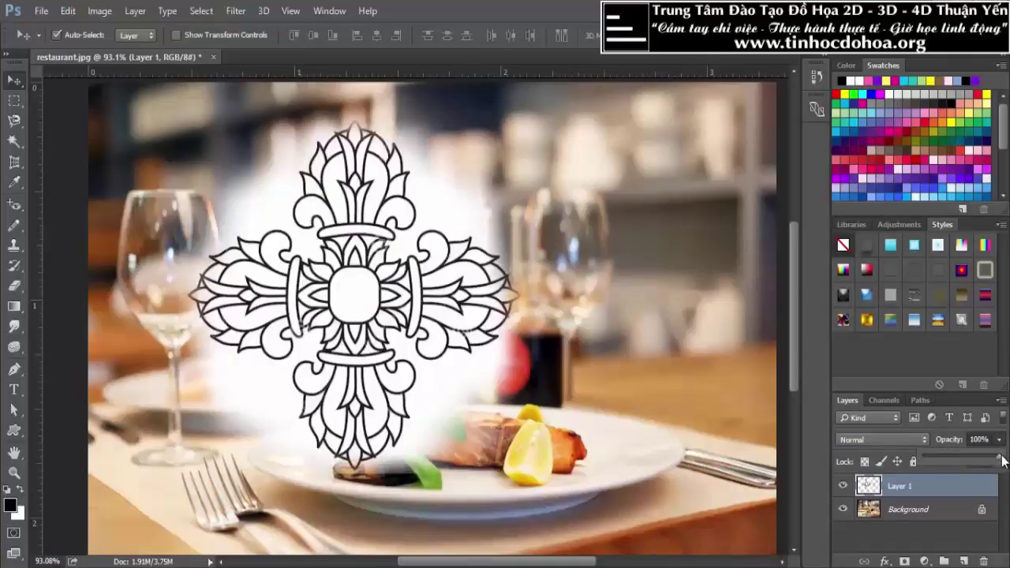
{"action": "mouse_move", "coordinate": [958, 458]}
{"action": "left_mouse_down"}
{"action": "mouse_move", "coordinate": [938, 458]}
{"action": "mouse_move", "coordinate": [1001, 462]}
{"action": "left_mouse_up"}
Set the ornament to Overlay with fill back at 100%, and deselect the layer
{"action": "left_click", "coordinate": [889, 440]}
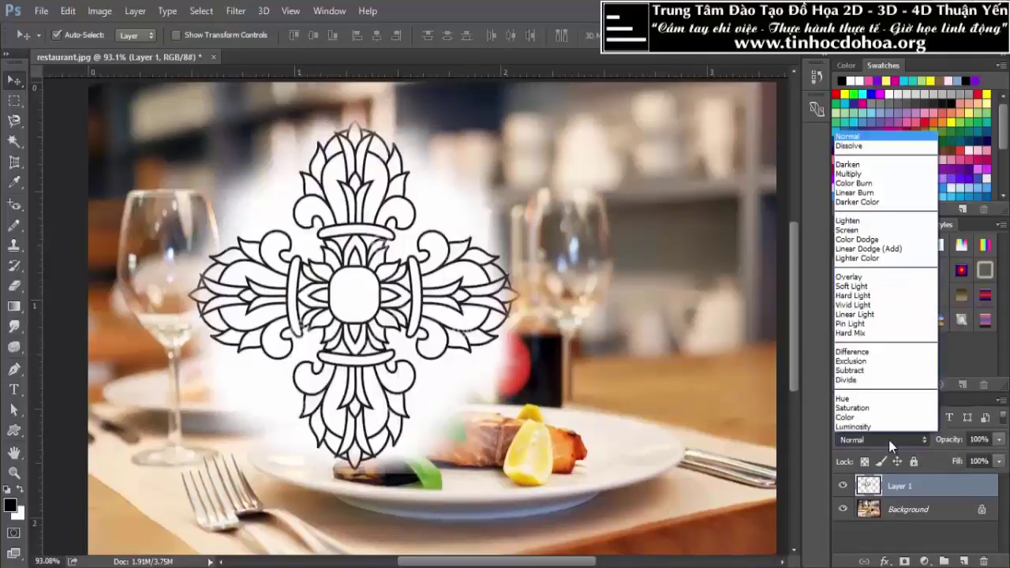
{"action": "left_click", "coordinate": [856, 278]}
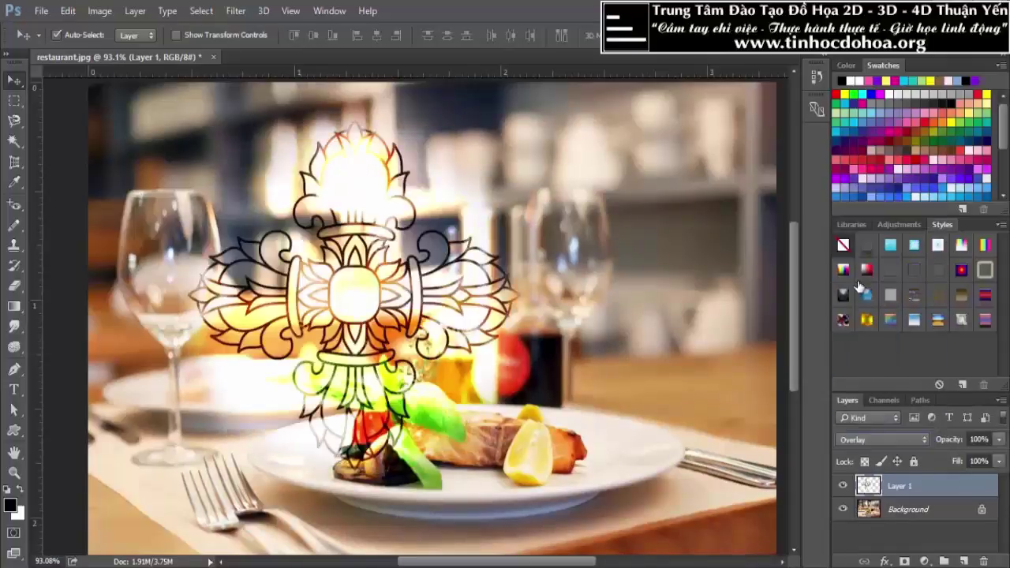
{"action": "left_click", "coordinate": [1001, 462]}
{"action": "mouse_move", "coordinate": [965, 480]}
{"action": "left_mouse_down"}
{"action": "mouse_move", "coordinate": [943, 481]}
{"action": "mouse_move", "coordinate": [999, 479]}
{"action": "left_mouse_up"}
{"action": "left_click", "coordinate": [707, 305]}
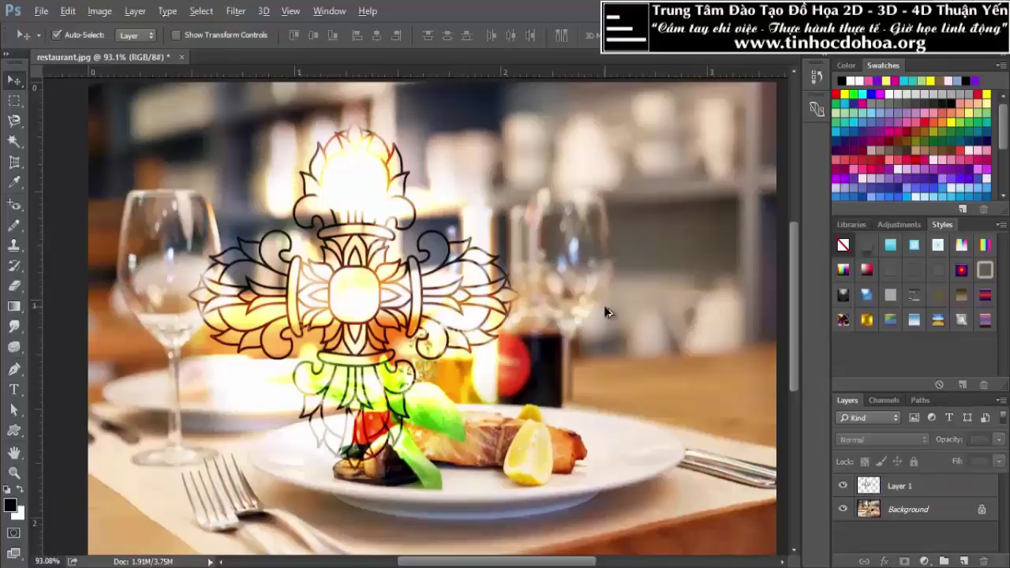
{"action": "scroll", "coordinate": [703, 310], "scroll_direction": "down", "scroll_amount": 2}
{"action": "scroll", "coordinate": [541, 246], "scroll_direction": "up", "scroll_amount": 3}
{"action": "scroll", "coordinate": [540, 246], "scroll_direction": "up", "scroll_amount": 2}
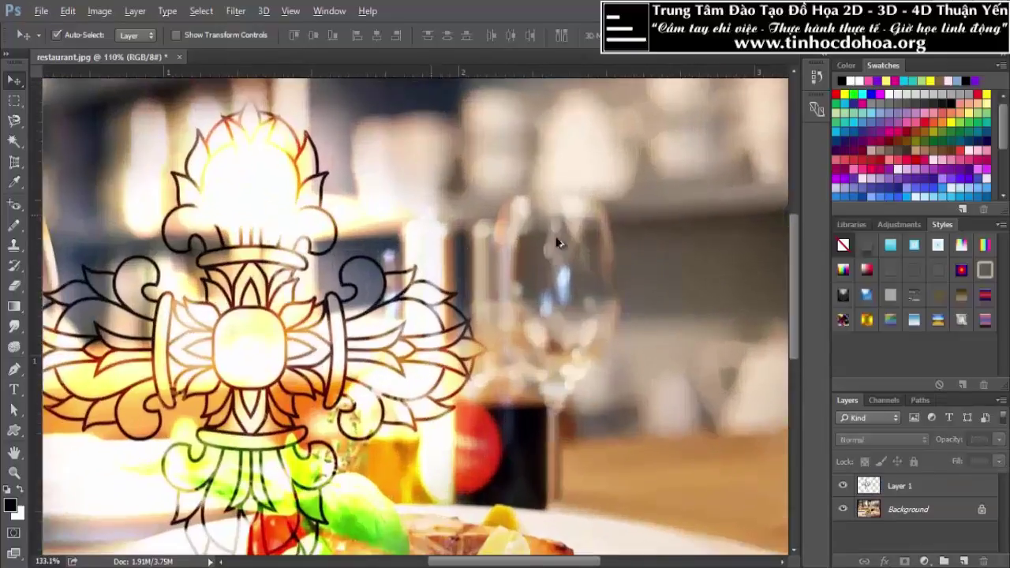
{"action": "scroll", "coordinate": [507, 232], "scroll_direction": "right", "scroll_amount": 2}
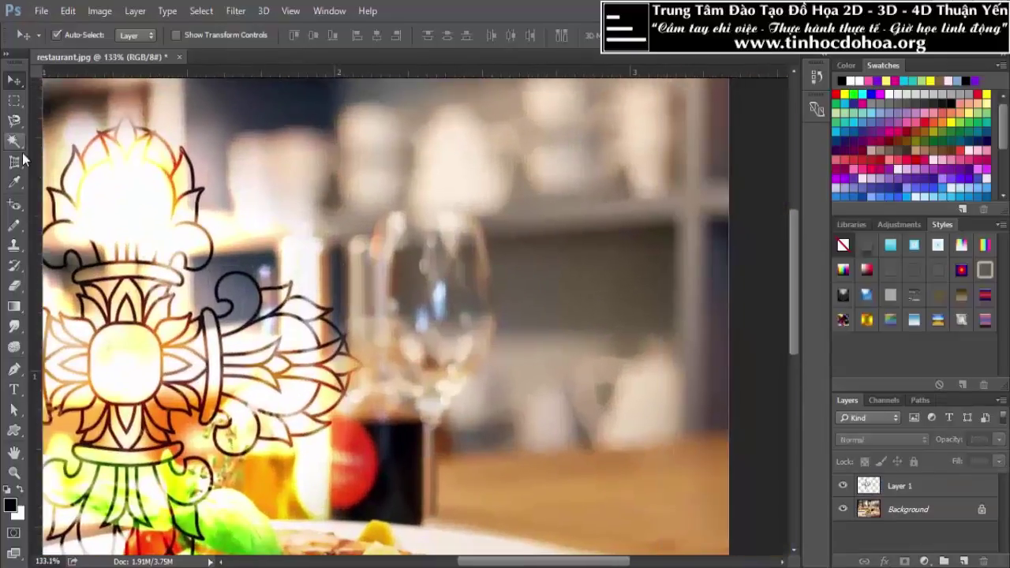
{"action": "left_click", "coordinate": [14, 389]}
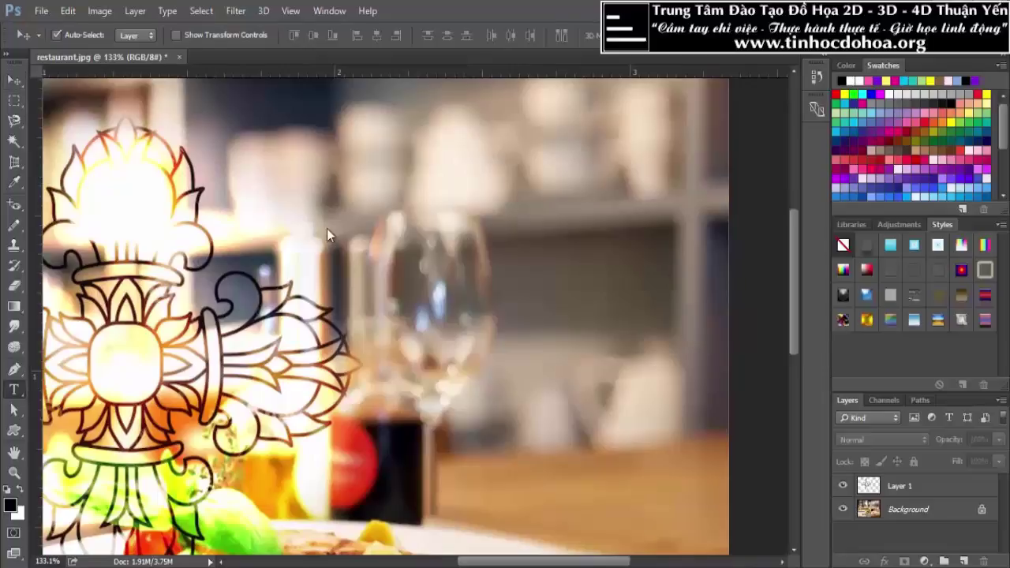
Type the capitalised '2D3D4D' title above the wine glass
{"action": "left_click", "coordinate": [338, 190]}
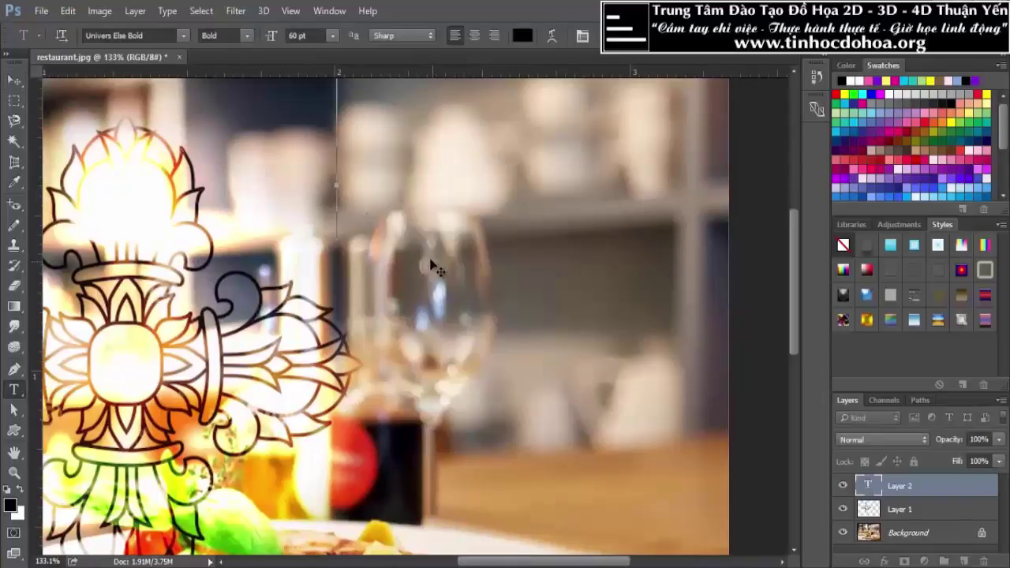
{"action": "type", "text": "2"}
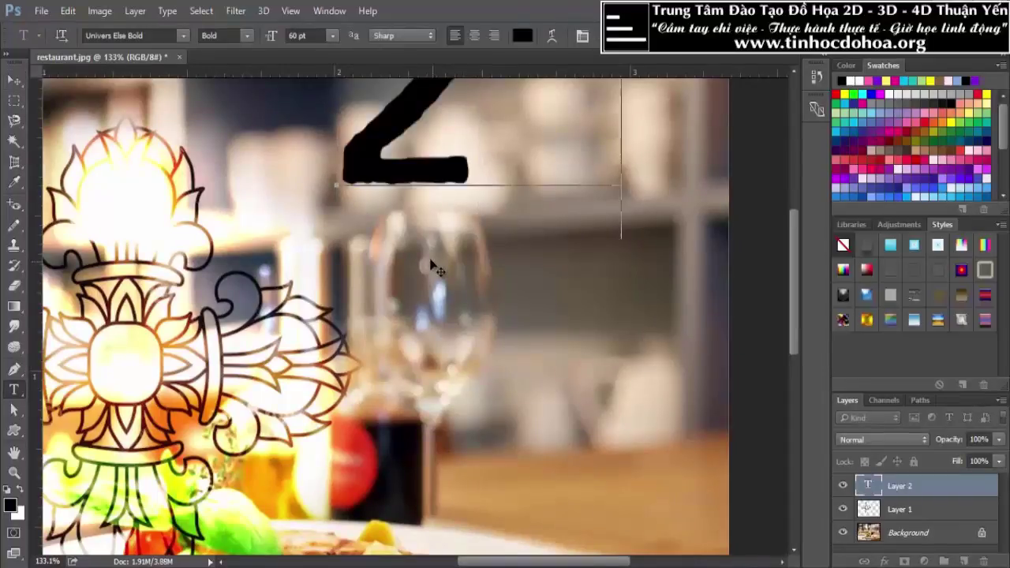
{"action": "type", "text": "a"}
{"action": "key", "text": "BackSpace"}
{"action": "key", "text": "Caps_Lock"}
{"action": "type", "text": "D3"}
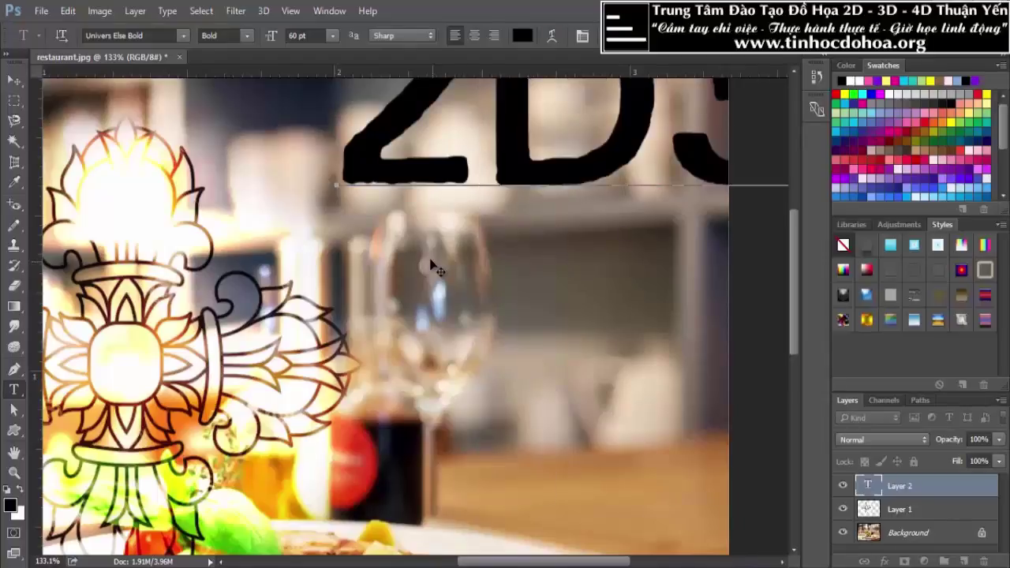
Move the title and scale it to about 50% in the upper right
{"action": "left_click", "coordinate": [15, 81]}
{"action": "mouse_move", "coordinate": [377, 177]}
{"action": "left_mouse_down"}
{"action": "mouse_move", "coordinate": [168, 328]}
{"action": "mouse_move", "coordinate": [78, 289]}
{"action": "left_mouse_up"}
{"action": "scroll", "coordinate": [277, 248], "scroll_direction": "down", "scroll_amount": 3}
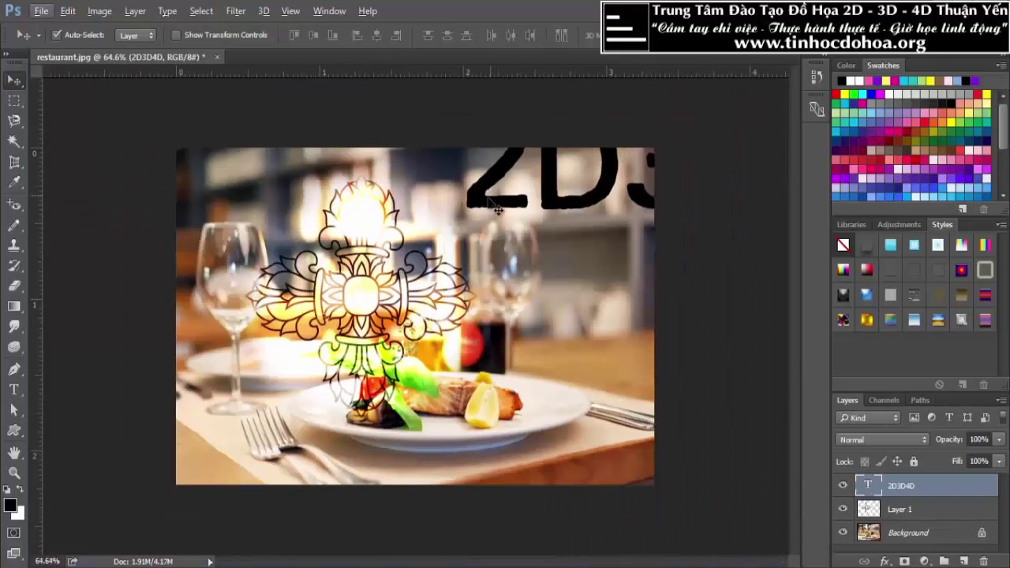
{"action": "left_click_drag", "start_coordinate": [498, 209], "coordinate": [257, 297]}
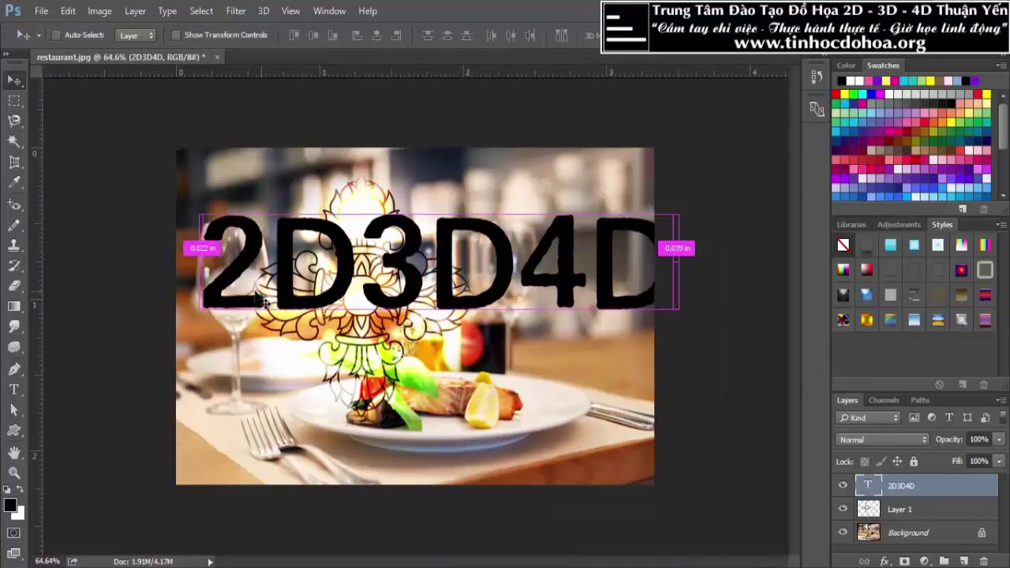
{"action": "key", "text": "ctrl+t"}
{"action": "mouse_move", "coordinate": [672, 207]}
{"action": "left_mouse_down"}
{"action": "mouse_move", "coordinate": [552, 211]}
{"action": "mouse_move", "coordinate": [619, 198]}
{"action": "left_mouse_up"}
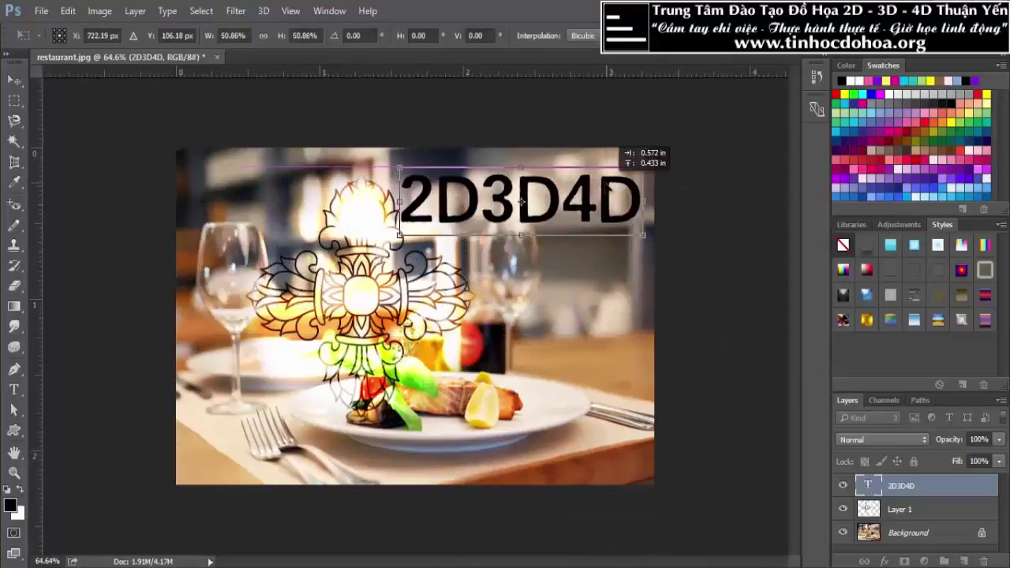
{"action": "key", "text": "Return"}
Open Blending Options from the title layer's fx menu and move the dialog aside
{"action": "scroll", "coordinate": [637, 161], "scroll_direction": "up", "scroll_amount": 2}
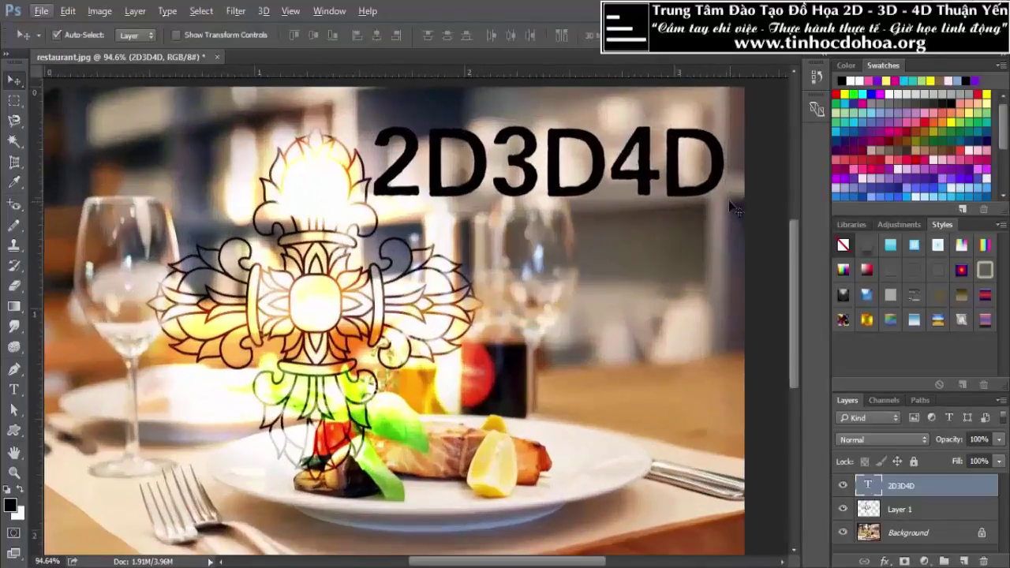
{"action": "scroll", "coordinate": [658, 202], "scroll_direction": "up", "scroll_amount": 2}
{"action": "scroll", "coordinate": [647, 221], "scroll_direction": "up", "scroll_amount": 1}
{"action": "scroll", "coordinate": [631, 246], "scroll_direction": "down", "scroll_amount": 2}
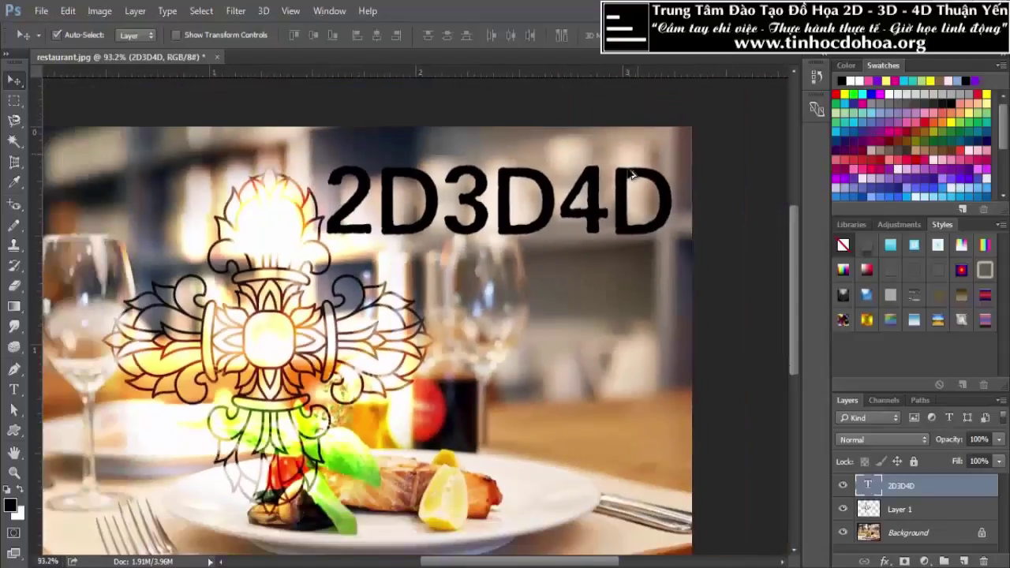
{"action": "scroll", "coordinate": [623, 190], "scroll_direction": "up", "scroll_amount": 2}
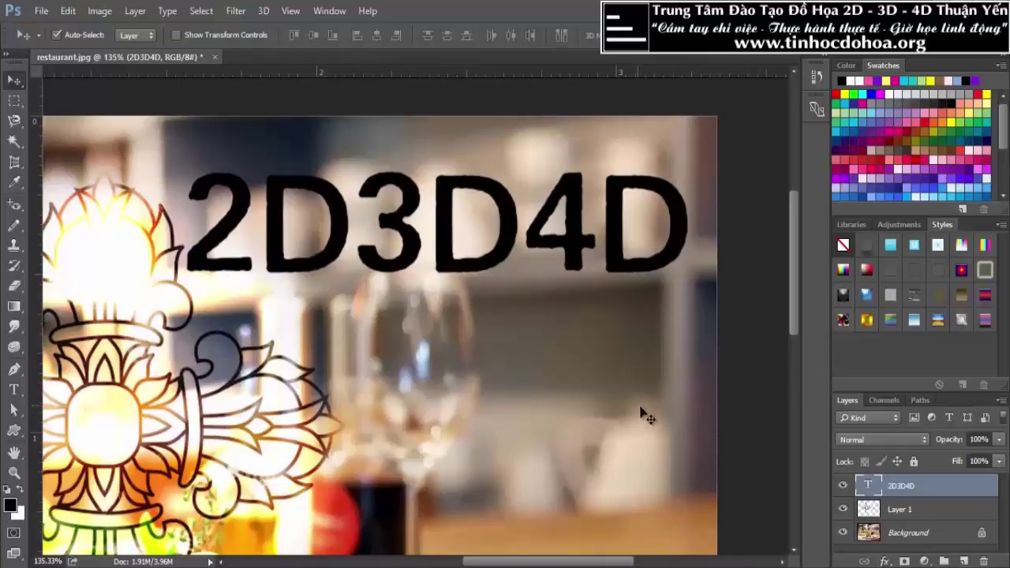
{"action": "left_click", "coordinate": [885, 561]}
{"action": "left_click", "coordinate": [939, 376]}
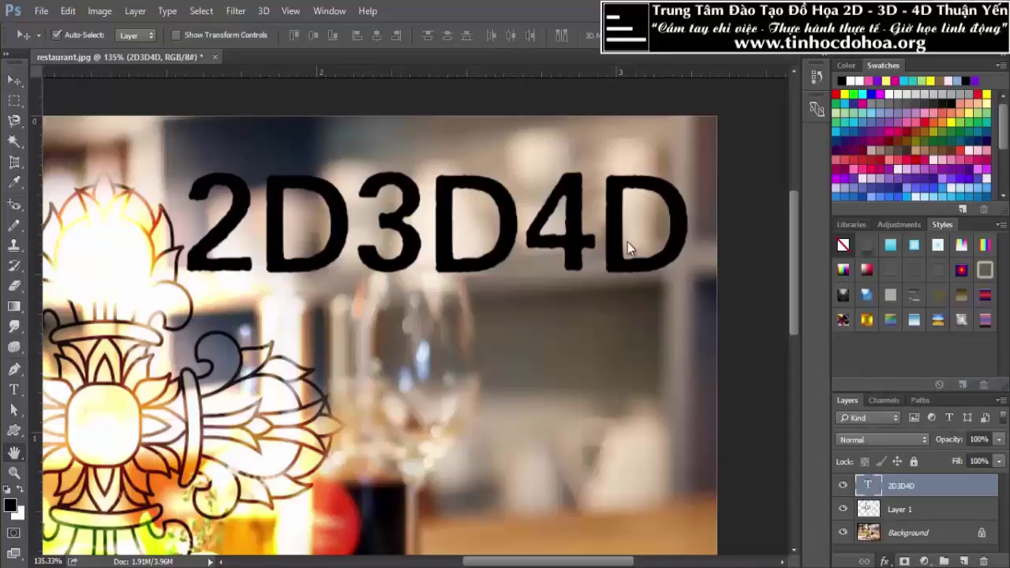
{"action": "mouse_move", "coordinate": [411, 68]}
{"action": "left_mouse_down"}
{"action": "mouse_move", "coordinate": [620, 289]}
{"action": "mouse_move", "coordinate": [678, 118]}
{"action": "mouse_move", "coordinate": [340, 229]}
{"action": "mouse_move", "coordinate": [173, 225]}
{"action": "mouse_move", "coordinate": [603, 134]}
{"action": "mouse_move", "coordinate": [700, 73]}
{"action": "mouse_move", "coordinate": [544, 173]}
{"action": "mouse_move", "coordinate": [218, 306]}
{"action": "left_mouse_up"}
Add Bevel & Emboss to the title, trying Contour and a range of Texture patterns
{"action": "left_click", "coordinate": [79, 381]}
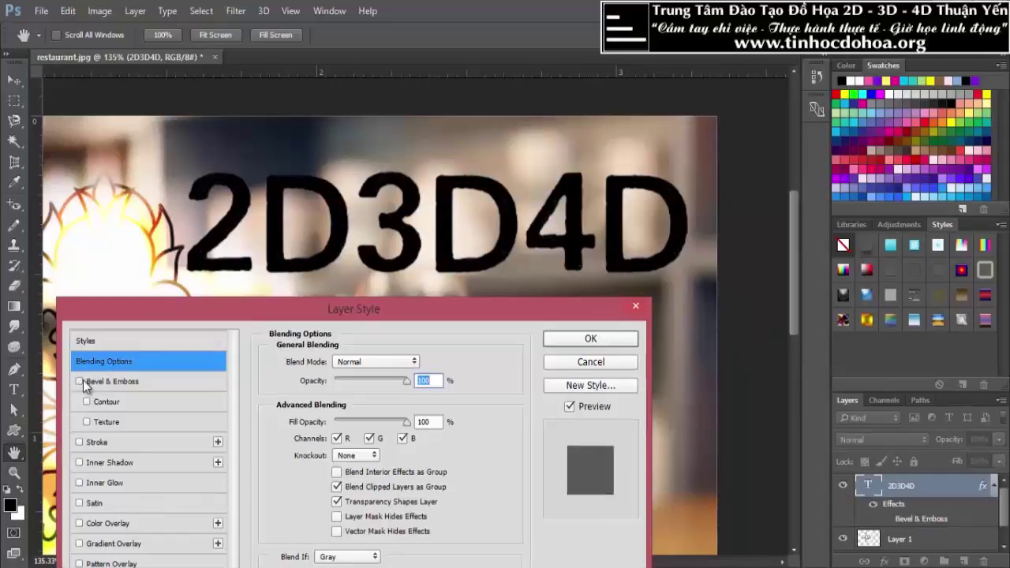
{"action": "left_click", "coordinate": [87, 402]}
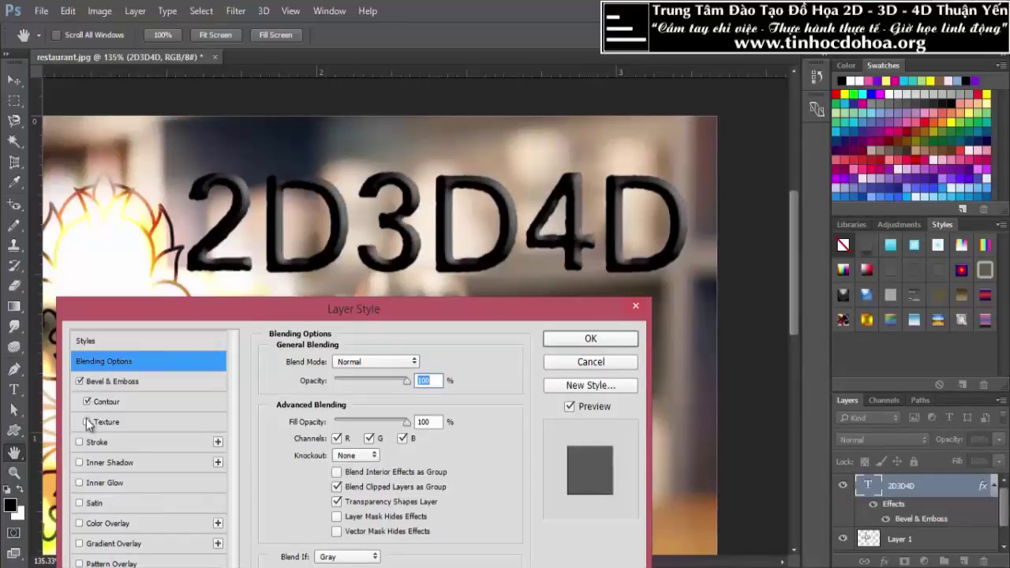
{"action": "left_click", "coordinate": [86, 401]}
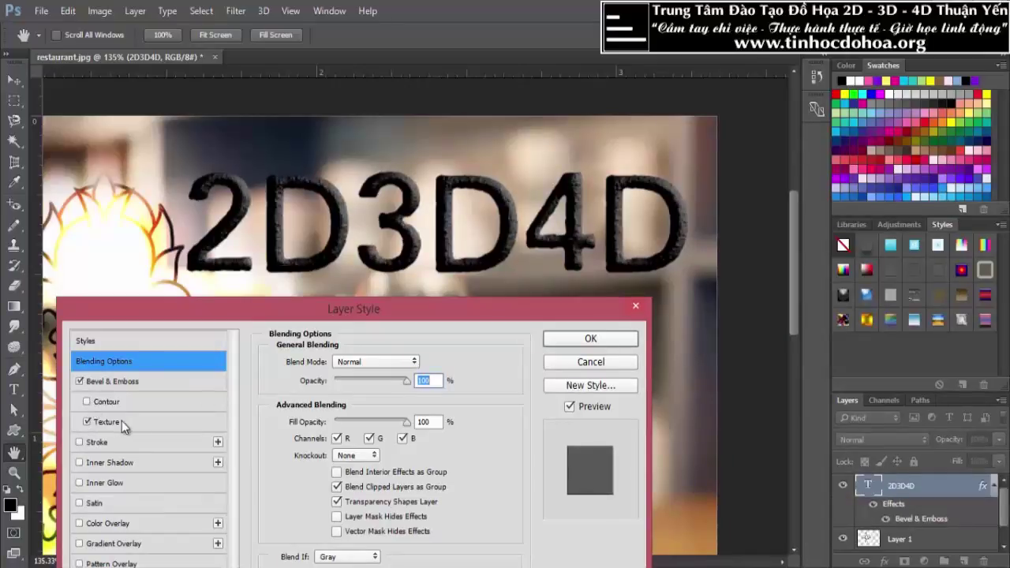
{"action": "left_click", "coordinate": [107, 422]}
{"action": "left_click", "coordinate": [348, 384]}
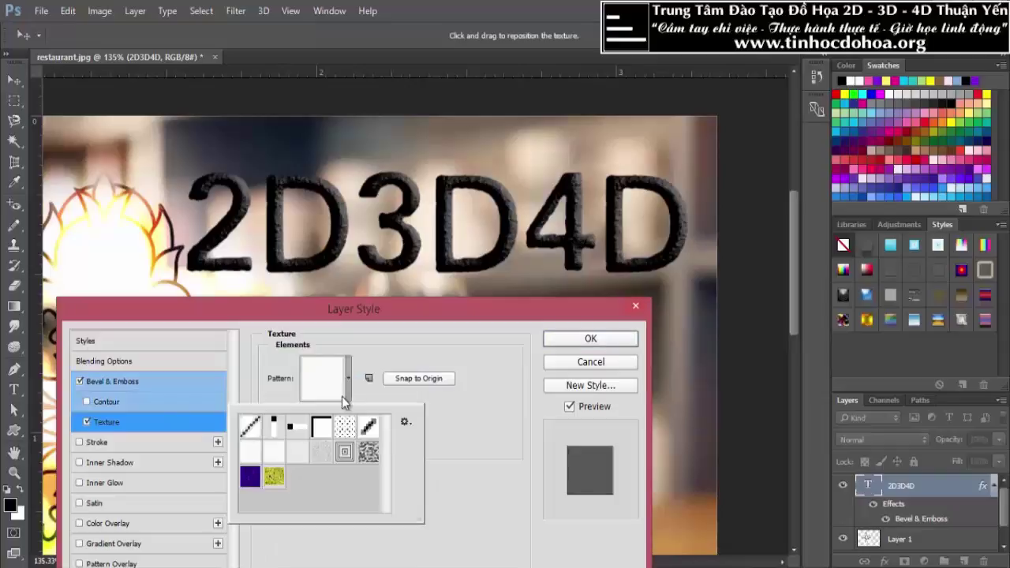
{"action": "left_click", "coordinate": [321, 452]}
{"action": "left_click", "coordinate": [345, 452]}
{"action": "left_click", "coordinate": [325, 431]}
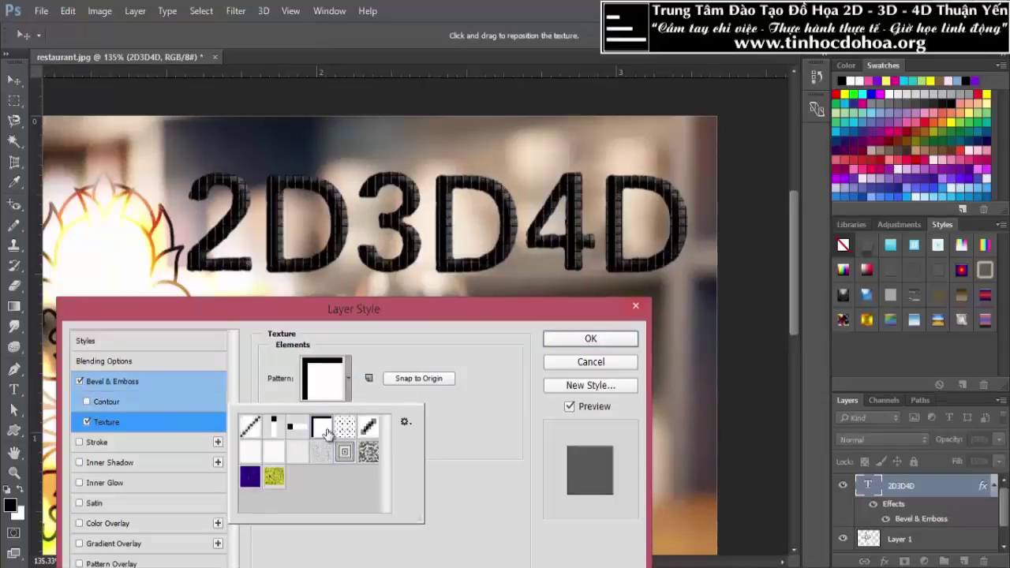
{"action": "left_click", "coordinate": [367, 427]}
{"action": "left_click", "coordinate": [367, 451]}
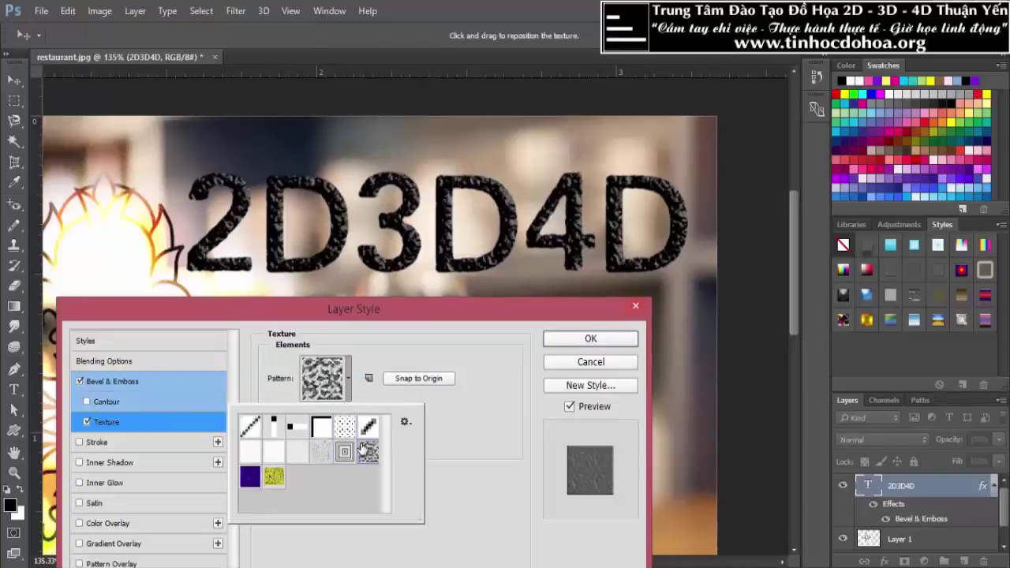
{"action": "left_click", "coordinate": [345, 427]}
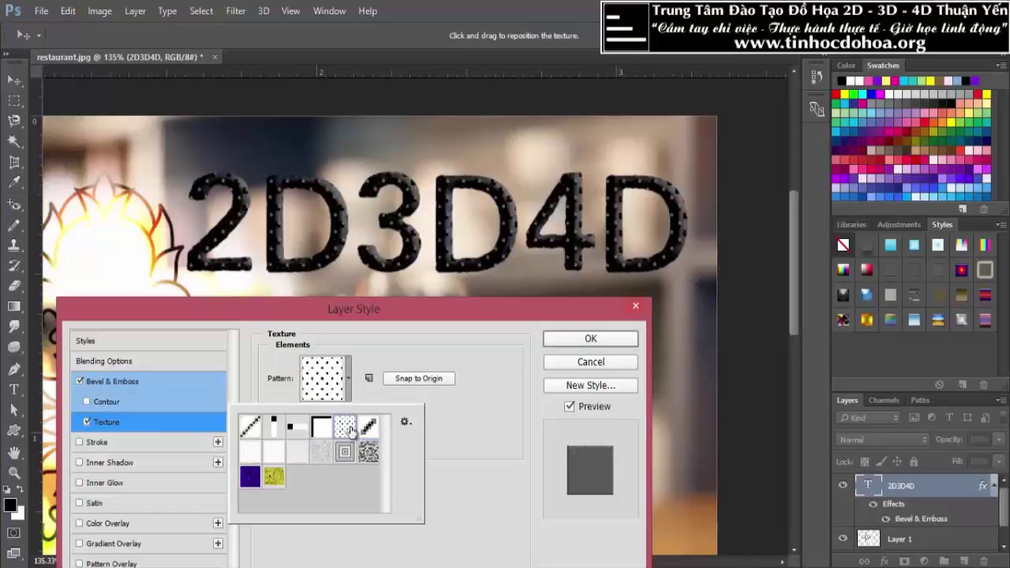
{"action": "left_click", "coordinate": [368, 452]}
{"action": "left_click", "coordinate": [249, 454]}
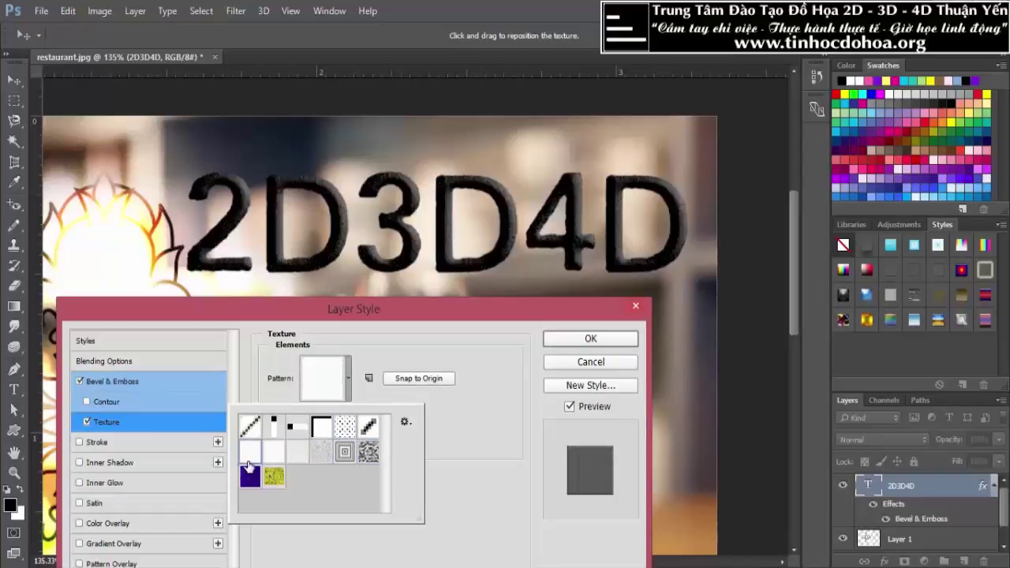
{"action": "left_click", "coordinate": [249, 474]}
{"action": "left_click", "coordinate": [273, 481]}
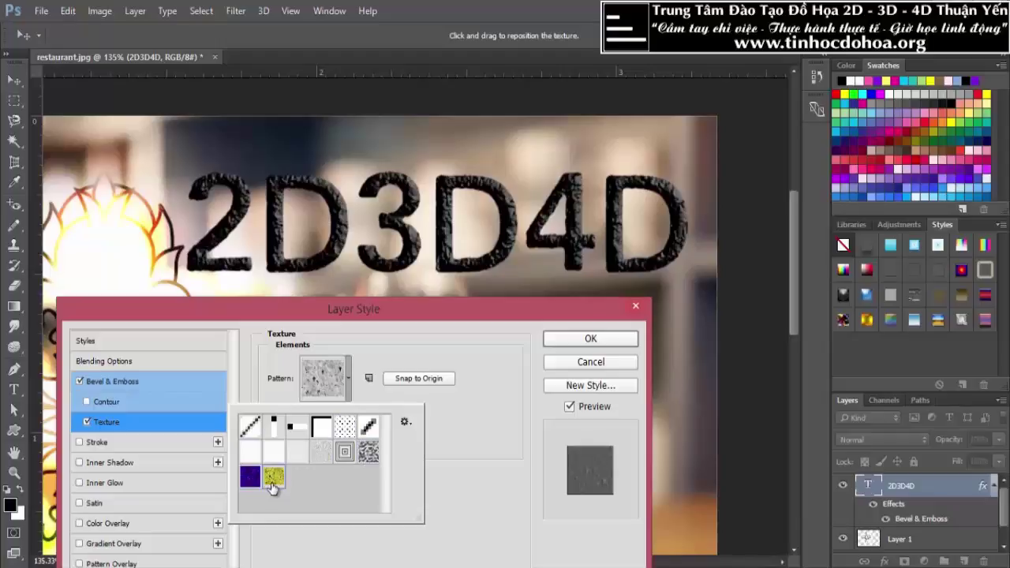
Switch off the Texture and add a rainbow gradient Stroke outline
{"action": "left_click", "coordinate": [86, 422]}
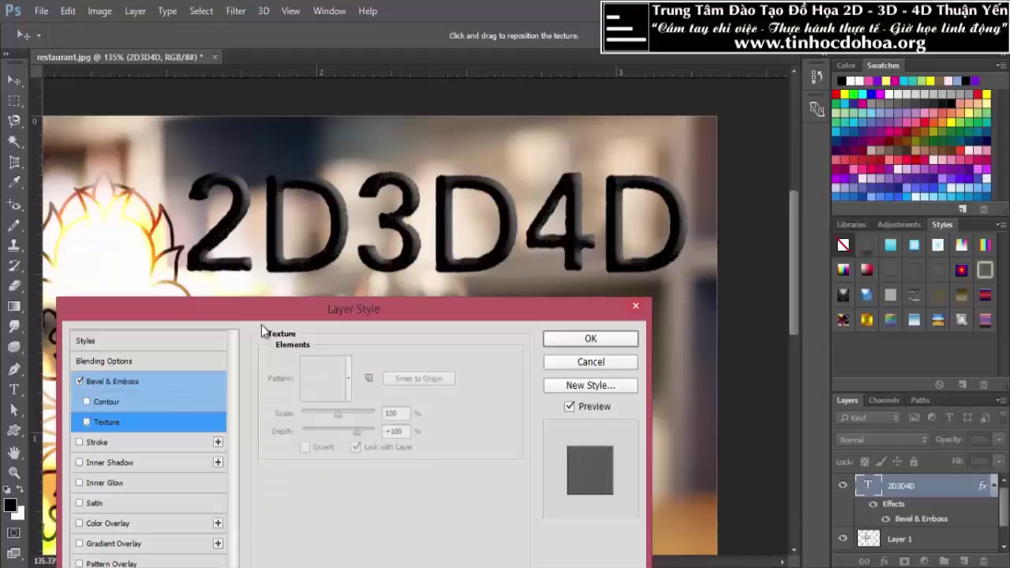
{"action": "left_click_drag", "start_coordinate": [260, 309], "coordinate": [462, 286]}
{"action": "left_click", "coordinate": [281, 417]}
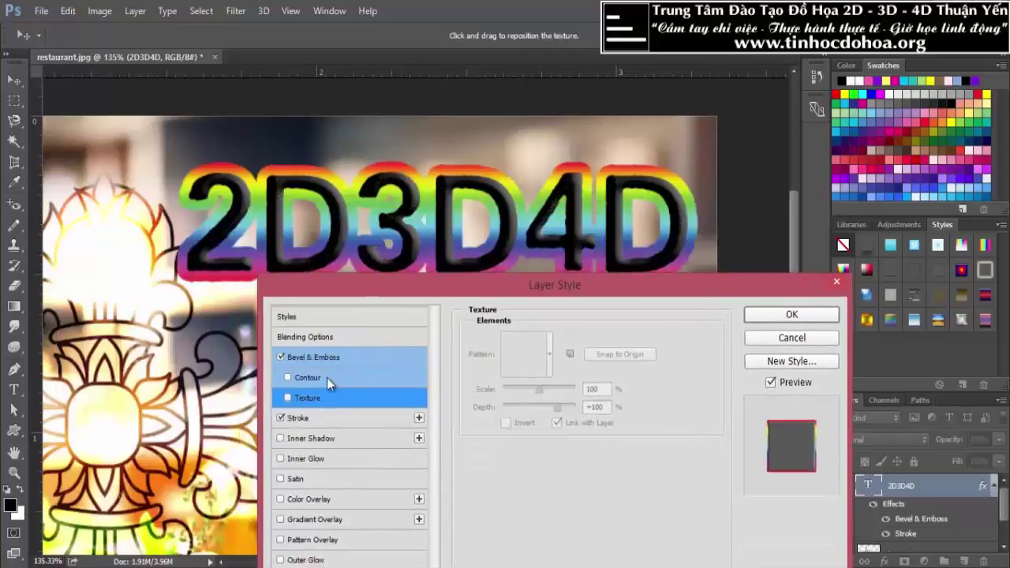
Change the title's stroke from a rainbow gradient to the solid colour ff2f00
{"action": "left_click", "coordinate": [323, 419]}
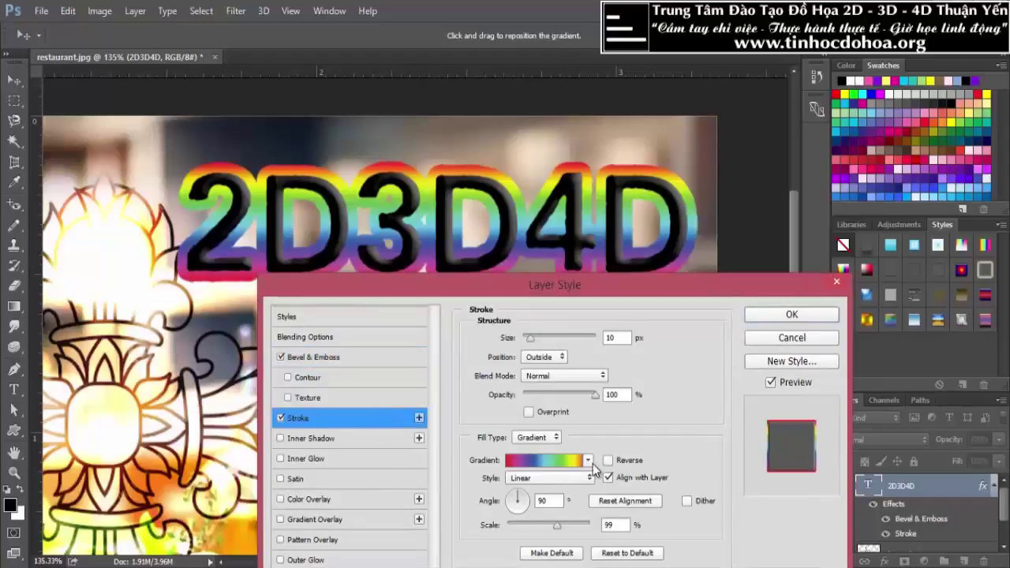
{"action": "left_click", "coordinate": [588, 461]}
{"action": "left_click", "coordinate": [588, 461]}
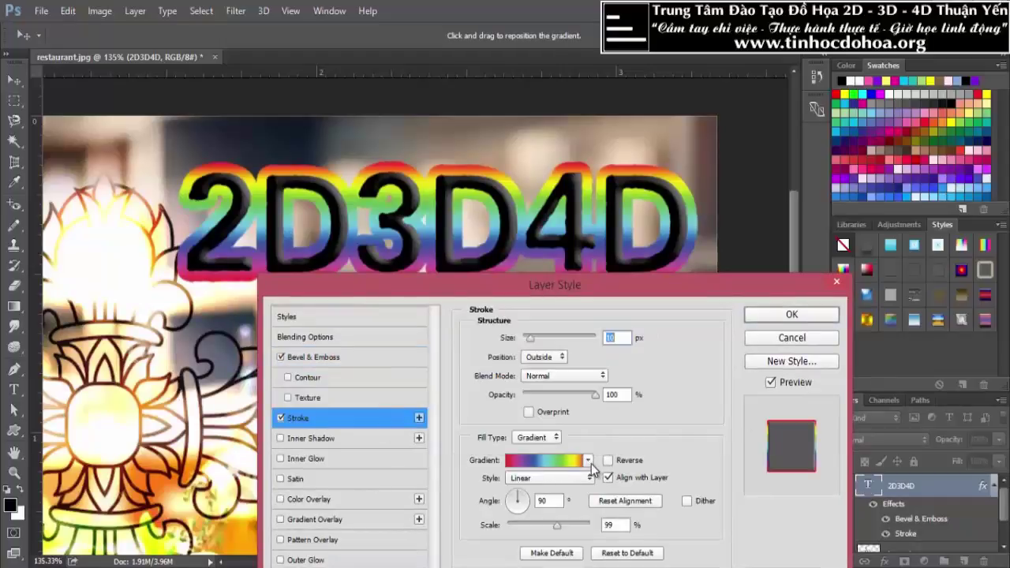
{"action": "left_click", "coordinate": [552, 460]}
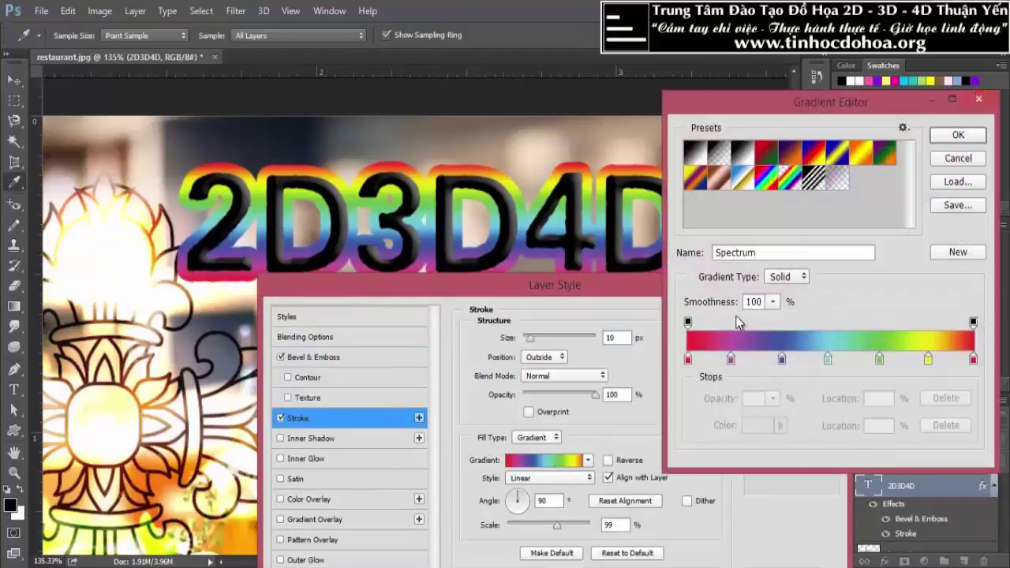
{"action": "left_click", "coordinate": [959, 159]}
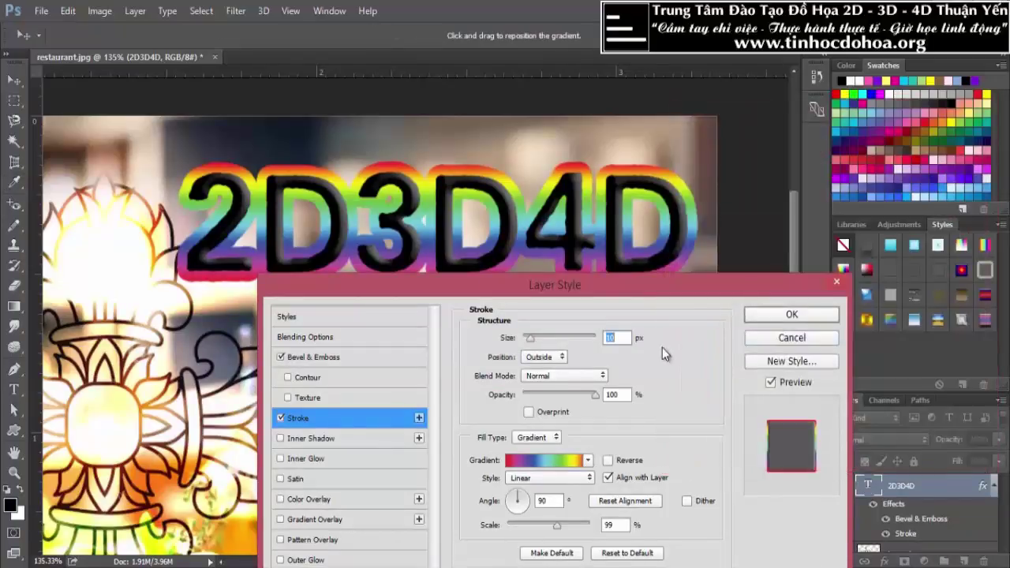
{"action": "left_click", "coordinate": [537, 437]}
{"action": "left_click", "coordinate": [525, 450]}
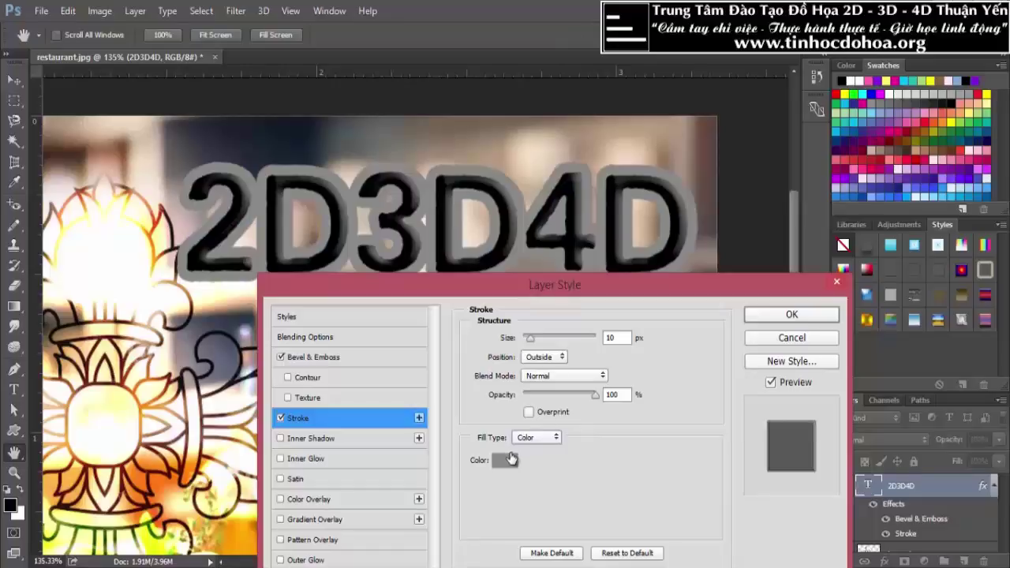
{"action": "left_click", "coordinate": [505, 460]}
{"action": "type", "text": "ff2f00"}
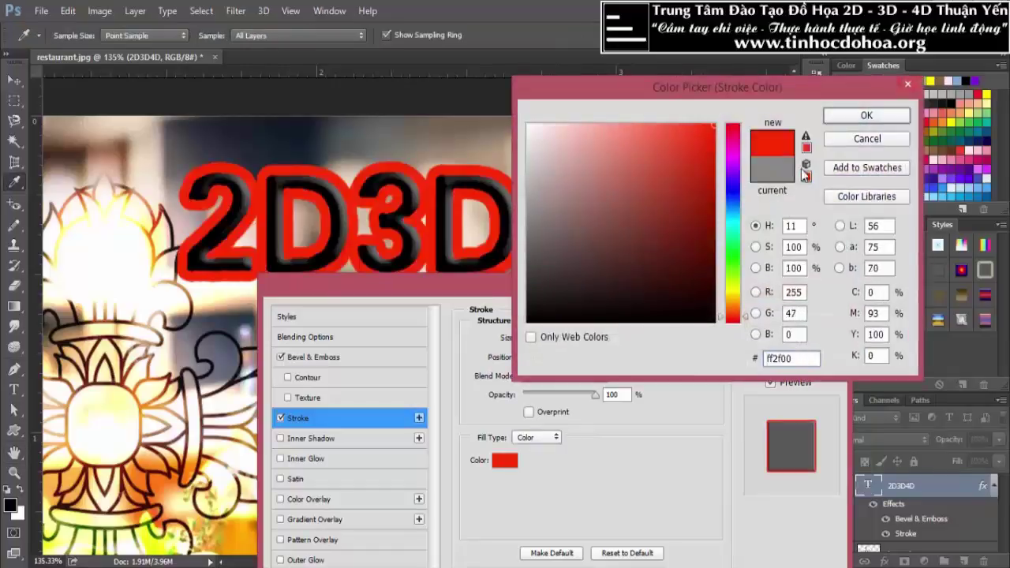
{"action": "left_click", "coordinate": [860, 116]}
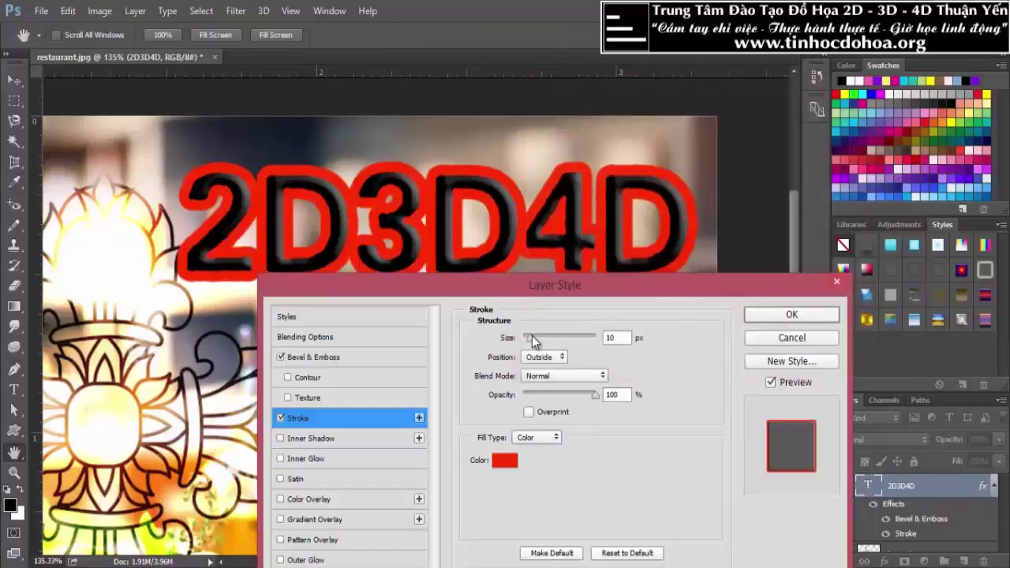
Thin the stroke to 1 px, then try Linear Light and Lighten before returning to Normal
{"action": "left_click_drag", "start_coordinate": [527, 340], "coordinate": [523, 340]}
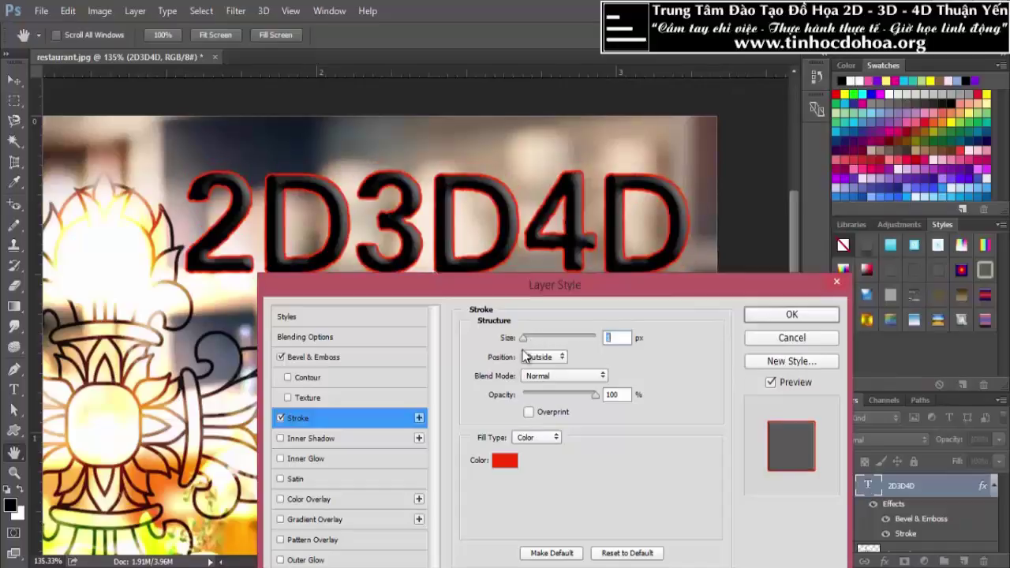
{"action": "left_click", "coordinate": [601, 378]}
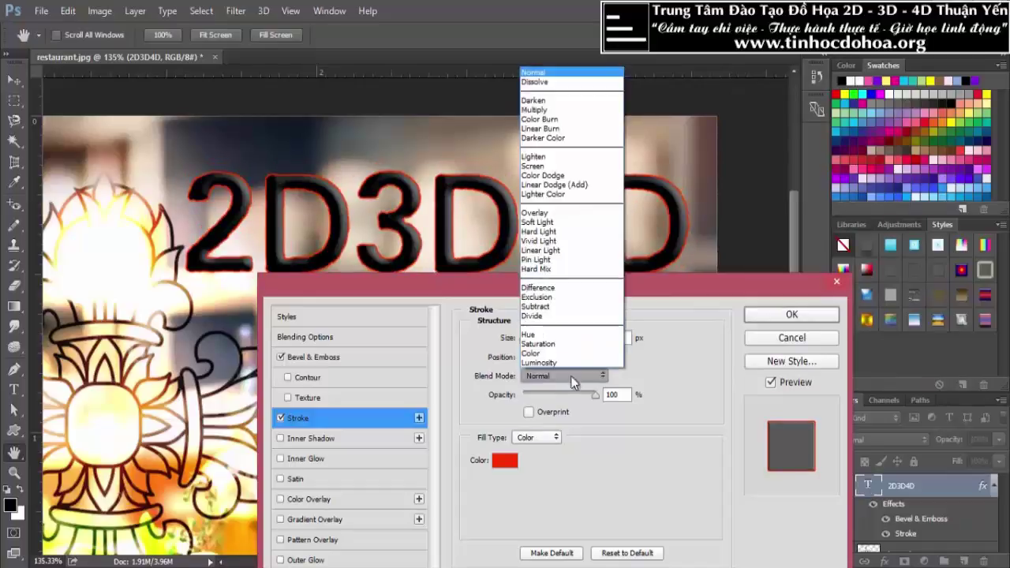
{"action": "left_click", "coordinate": [552, 250]}
{"action": "left_click", "coordinate": [569, 374]}
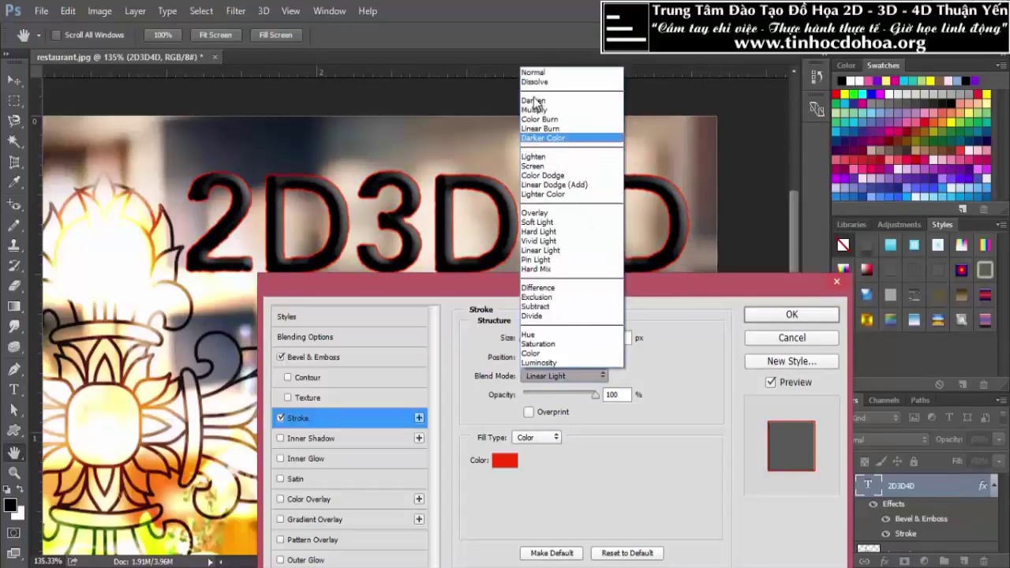
{"action": "left_click", "coordinate": [533, 156]}
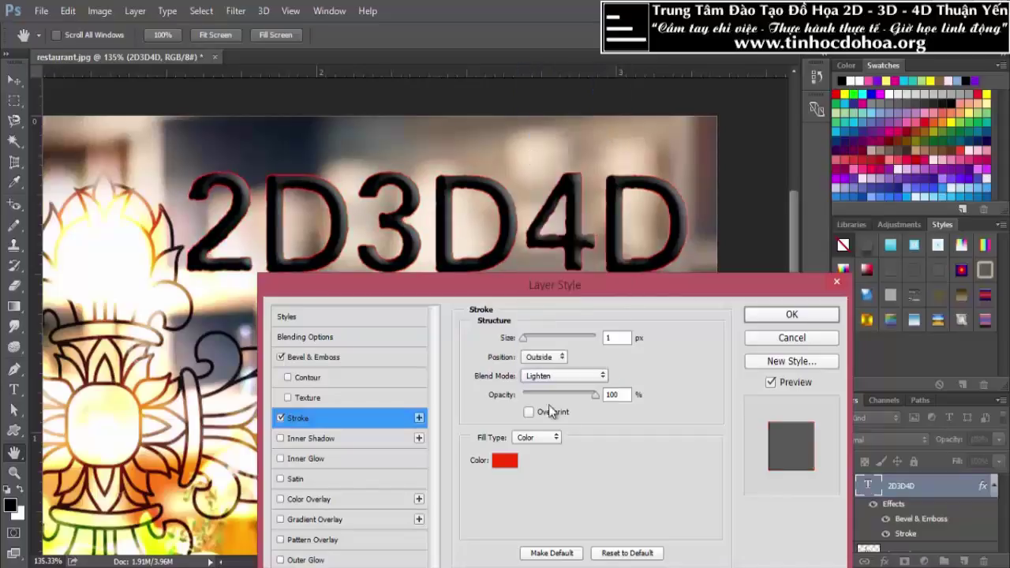
{"action": "left_click", "coordinate": [575, 376]}
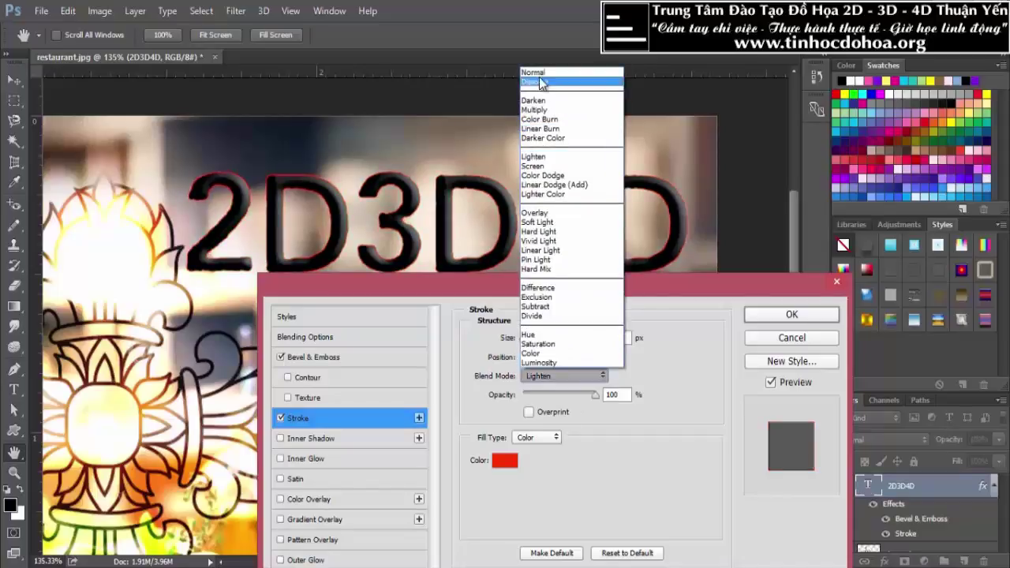
{"action": "left_click", "coordinate": [540, 73]}
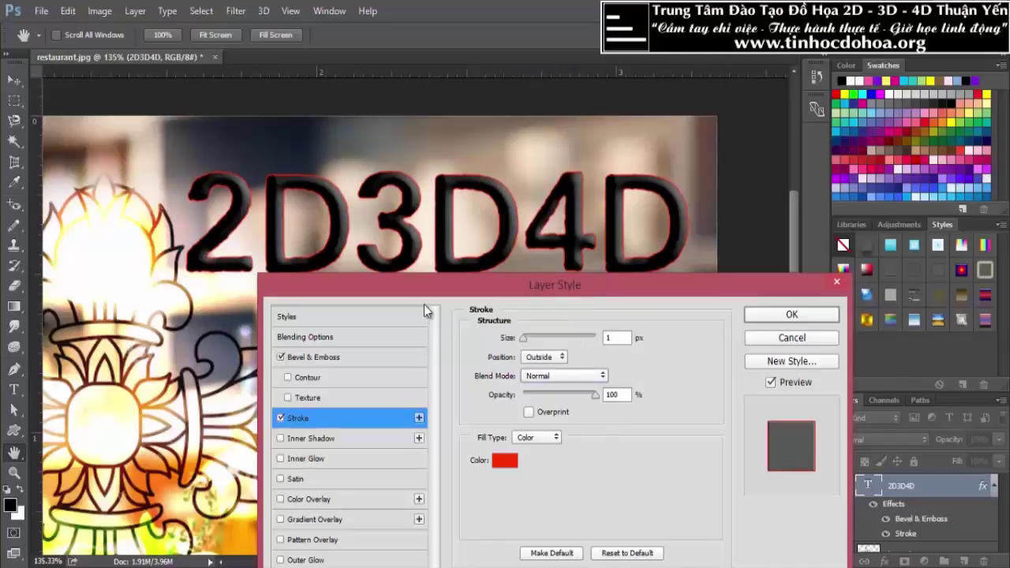
{"action": "left_click_drag", "start_coordinate": [438, 285], "coordinate": [593, 191]}
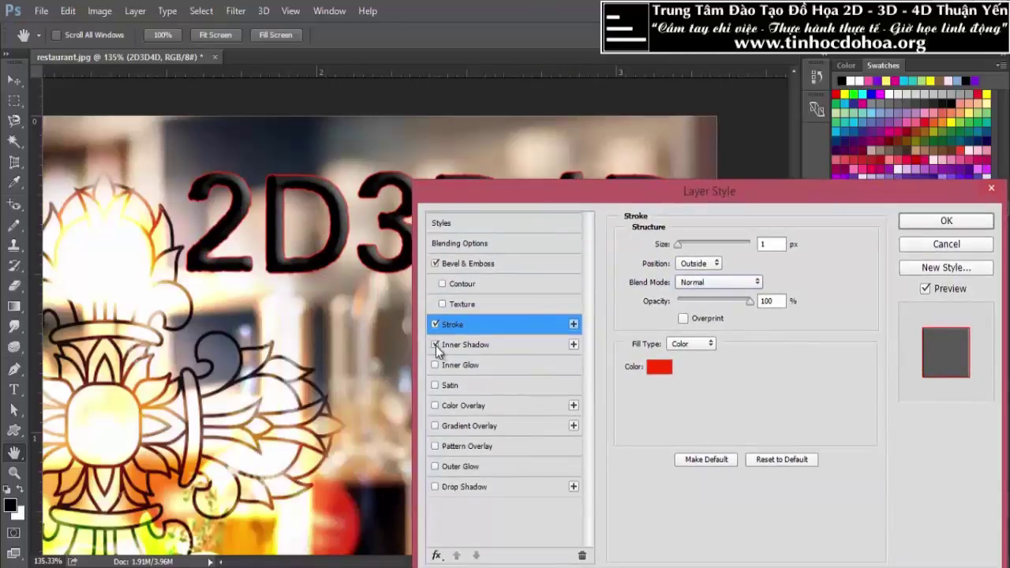
Enable Inner Shadow and give it a near-white colour sampled from the photo
{"action": "left_click", "coordinate": [435, 345]}
{"action": "left_click", "coordinate": [450, 345]}
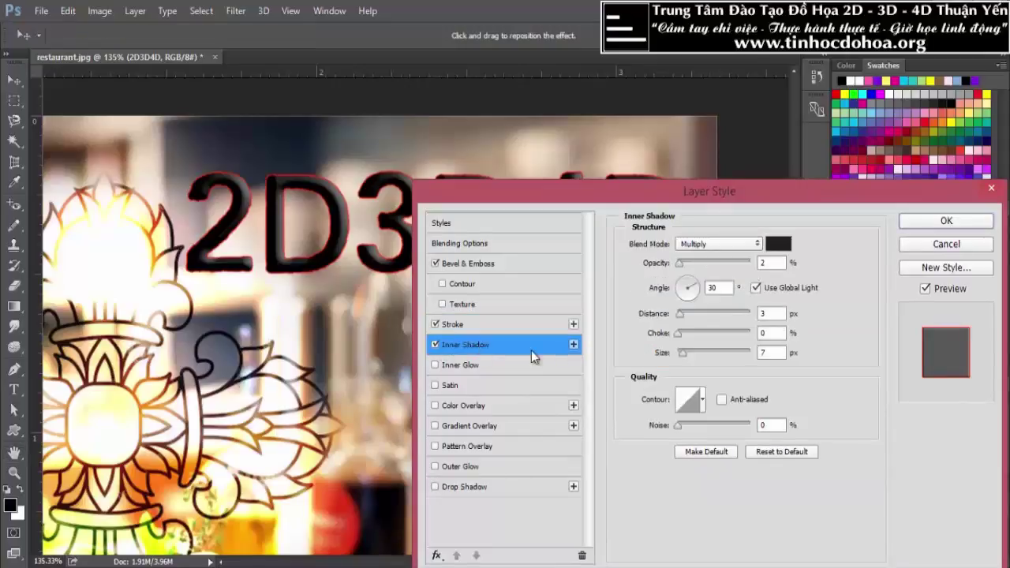
{"action": "left_click", "coordinate": [772, 245]}
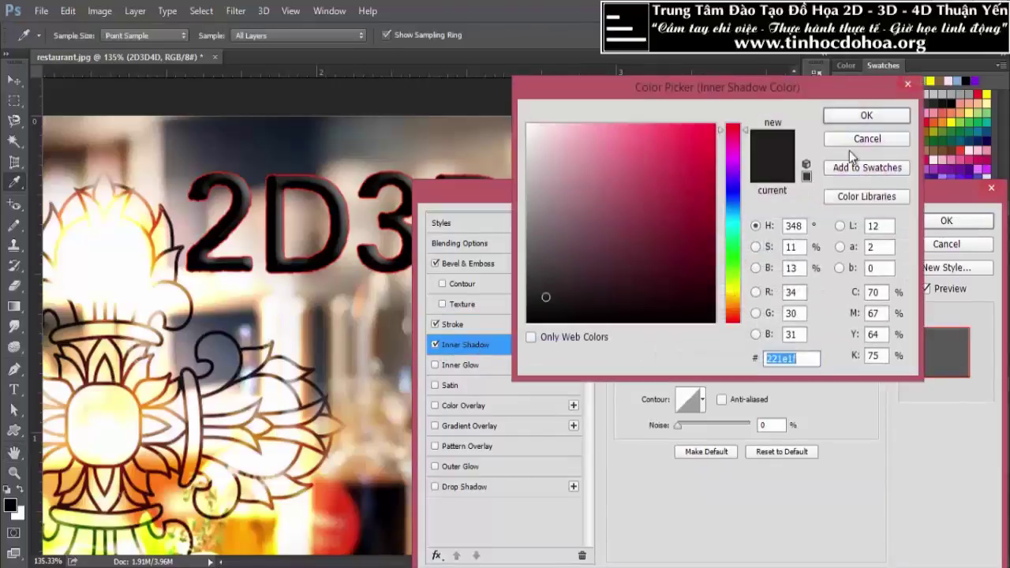
{"action": "left_click", "coordinate": [868, 140]}
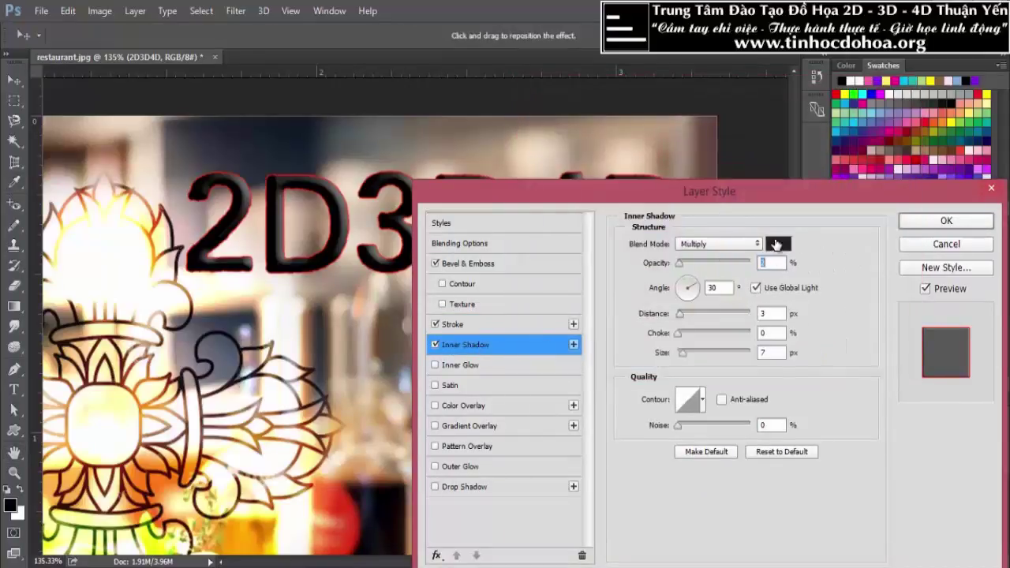
{"action": "left_click", "coordinate": [775, 246]}
{"action": "left_click", "coordinate": [474, 130]}
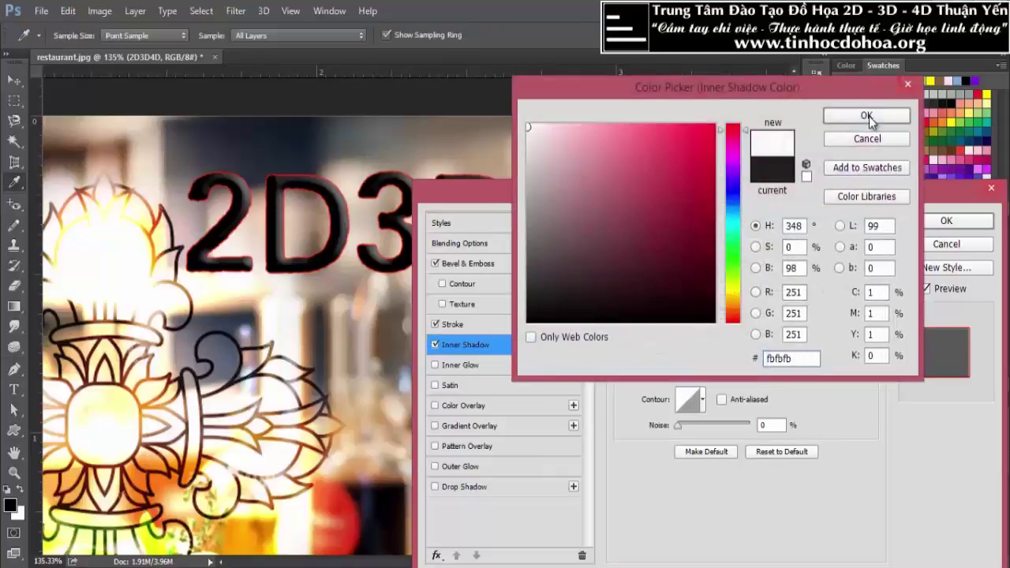
{"action": "left_click", "coordinate": [868, 117]}
Set the inner shadow's opacity to 100% and raise its distance to 25 px
{"action": "left_click", "coordinate": [435, 345]}
{"action": "left_click", "coordinate": [435, 345]}
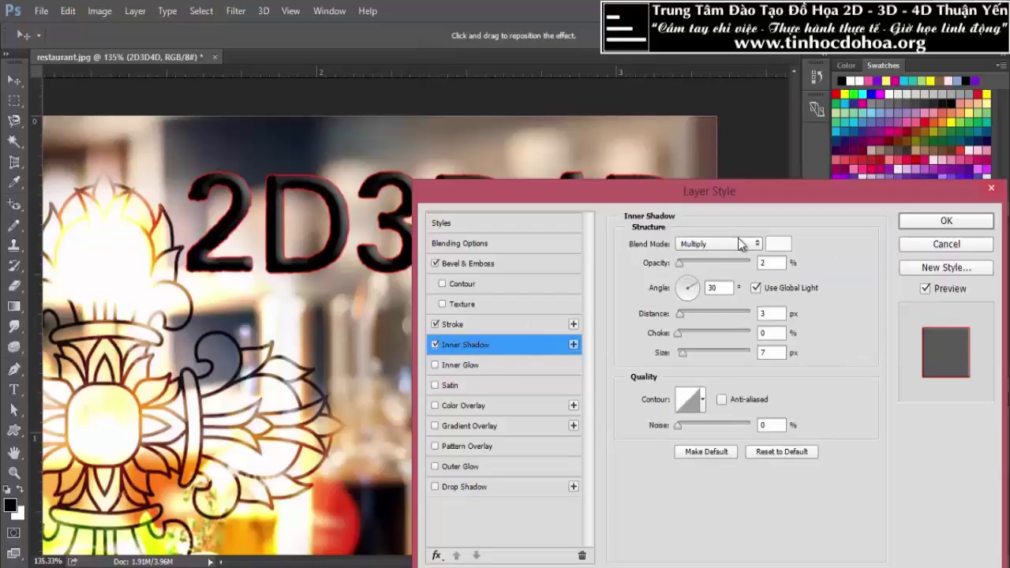
{"action": "left_click_drag", "start_coordinate": [687, 264], "coordinate": [669, 265]}
{"action": "left_click_drag", "start_coordinate": [733, 265], "coordinate": [750, 265]}
{"action": "left_click_drag", "start_coordinate": [680, 314], "coordinate": [691, 315]}
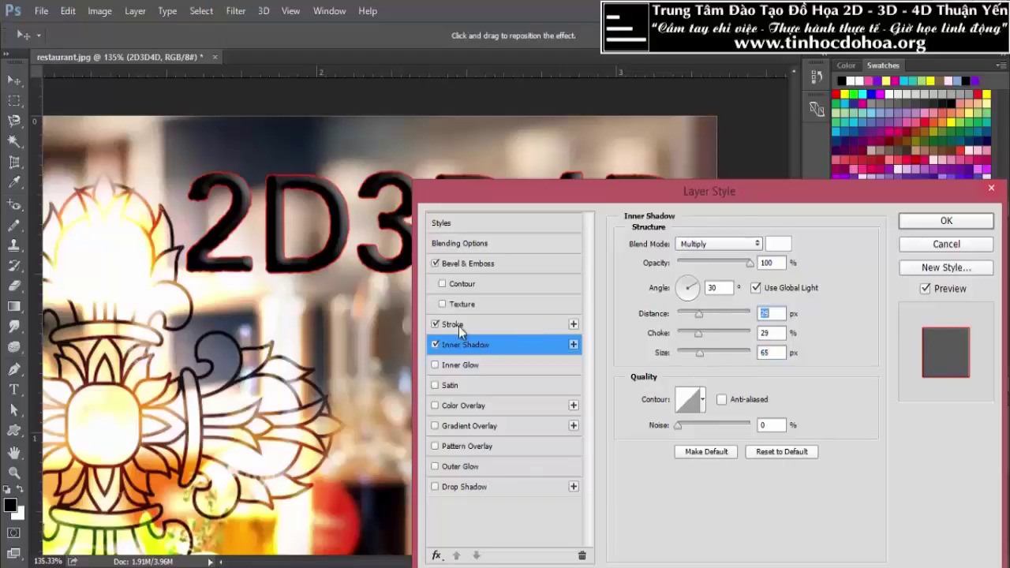
Turn off Inner Shadow, preview Inner Glow and Satin, then cancel the Layer Style dialog
{"action": "left_click", "coordinate": [435, 345]}
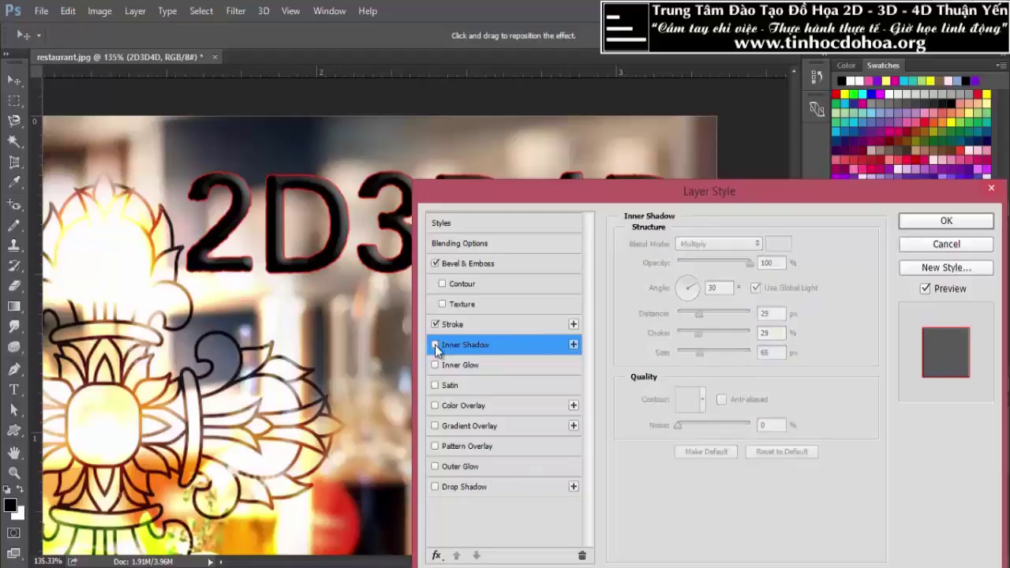
{"action": "left_click", "coordinate": [447, 367]}
{"action": "left_click", "coordinate": [436, 366]}
{"action": "left_click", "coordinate": [435, 367]}
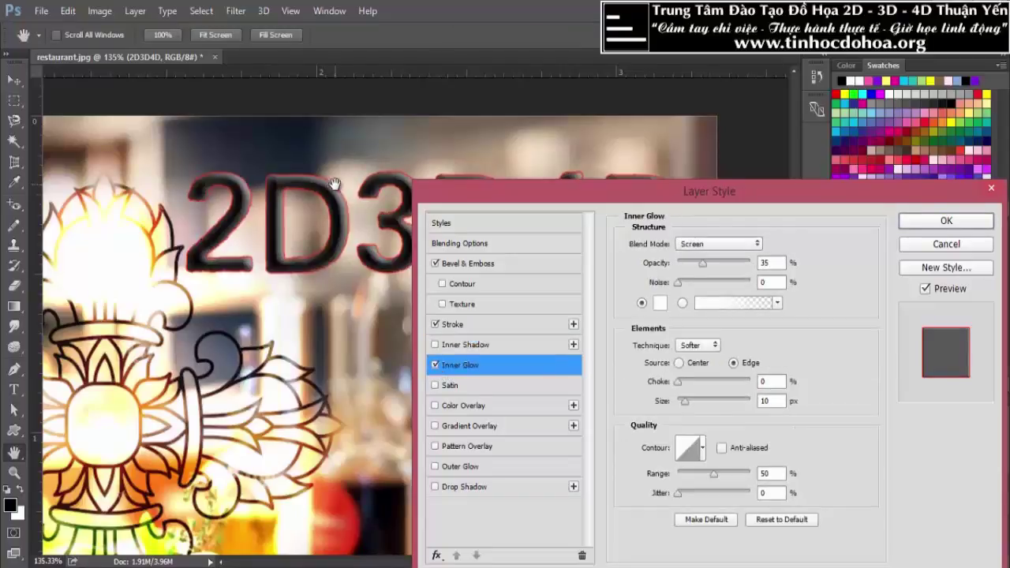
{"action": "left_click", "coordinate": [455, 386]}
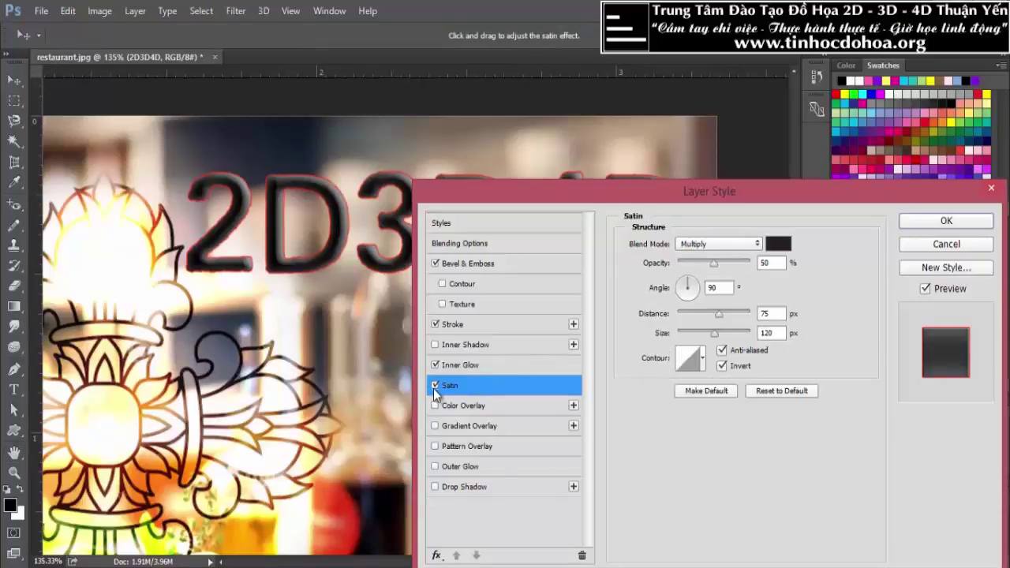
{"action": "left_click", "coordinate": [946, 244]}
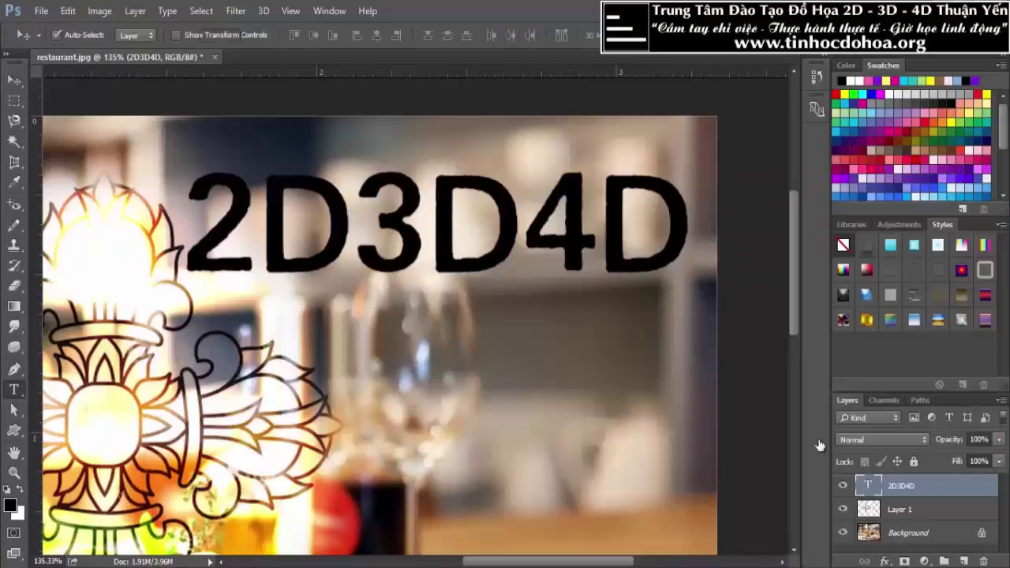
Recolour the 2D3D4D text to ff0000 and bring up its Blending Options
{"action": "double_click", "coordinate": [864, 493]}
{"action": "left_click", "coordinate": [523, 34]}
{"action": "type", "text": "ff0000"}
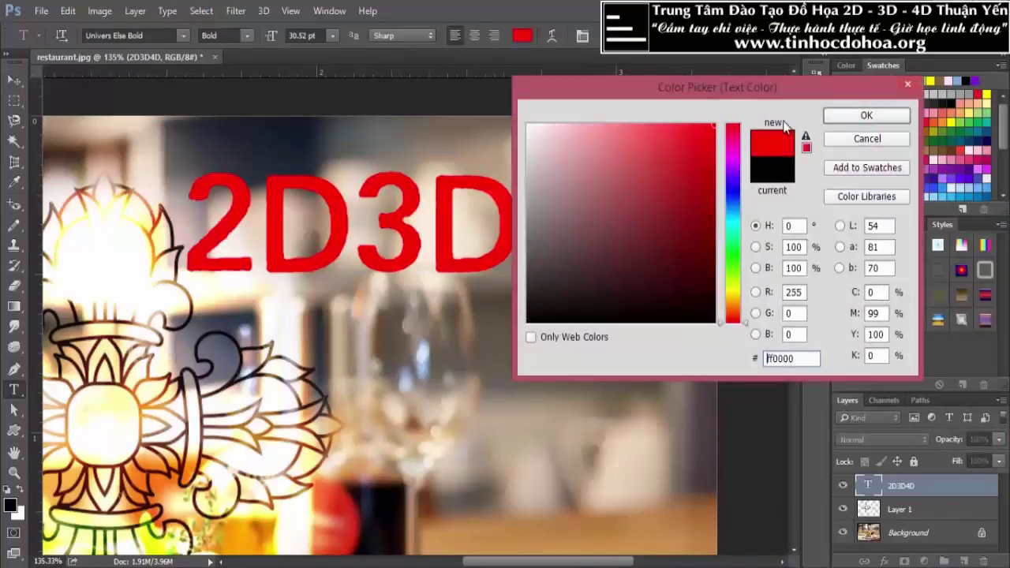
{"action": "left_click", "coordinate": [867, 116]}
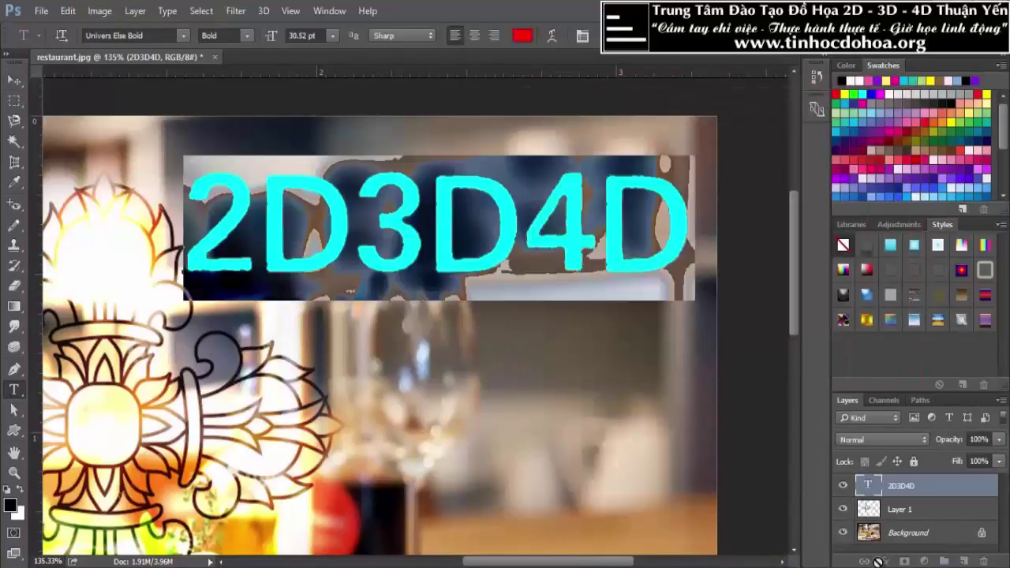
{"action": "left_click", "coordinate": [884, 561]}
{"action": "left_click", "coordinate": [913, 374]}
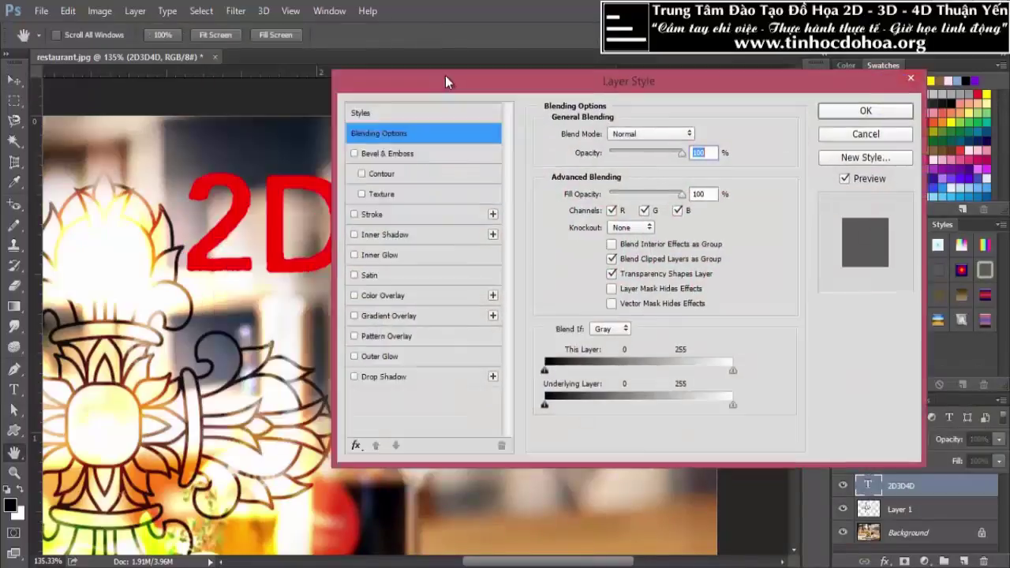
Preview Inner Shadow, Inner Glow and Satin on the title, switching each off again
{"action": "left_click_drag", "start_coordinate": [345, 76], "coordinate": [624, 139]}
{"action": "left_click", "coordinate": [570, 271]}
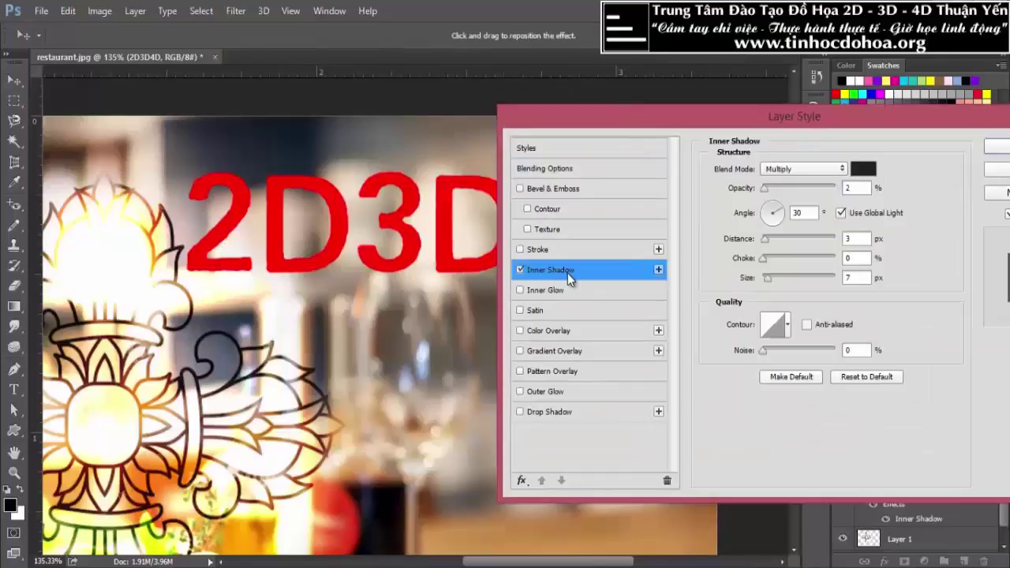
{"action": "left_click", "coordinate": [520, 270]}
{"action": "left_click", "coordinate": [520, 290]}
{"action": "left_click", "coordinate": [520, 290]}
{"action": "left_click", "coordinate": [520, 310]}
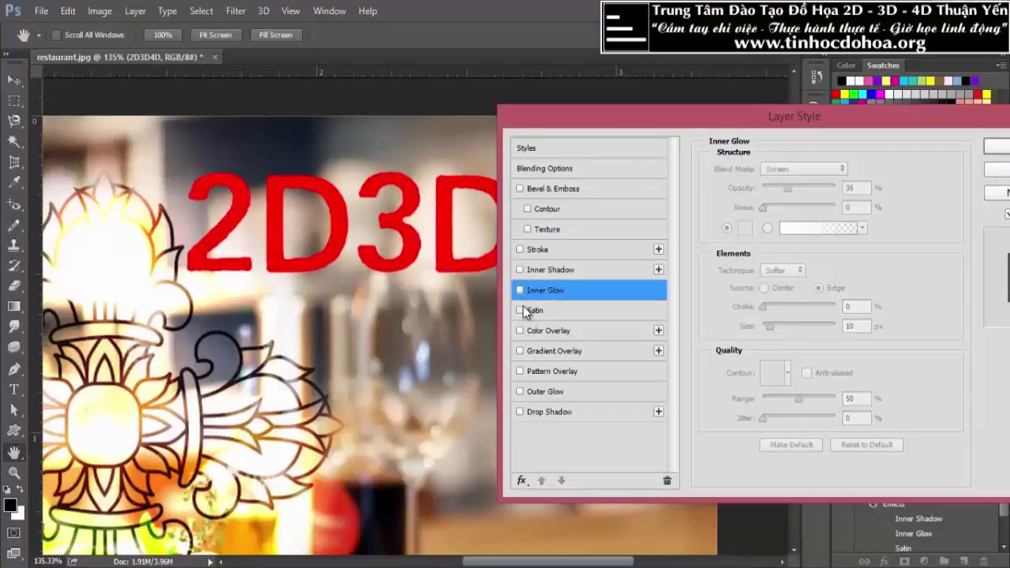
{"action": "left_click", "coordinate": [543, 310]}
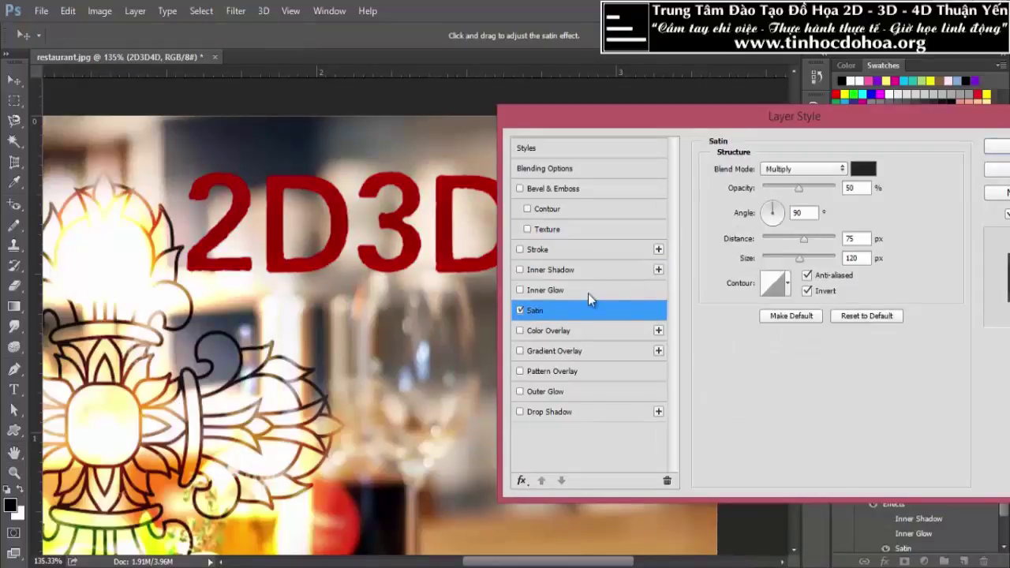
{"action": "left_click", "coordinate": [521, 310]}
Try dark red, green, cyan and grey Color Overlay colours, then cancel and disable the overlay
{"action": "left_click", "coordinate": [520, 331]}
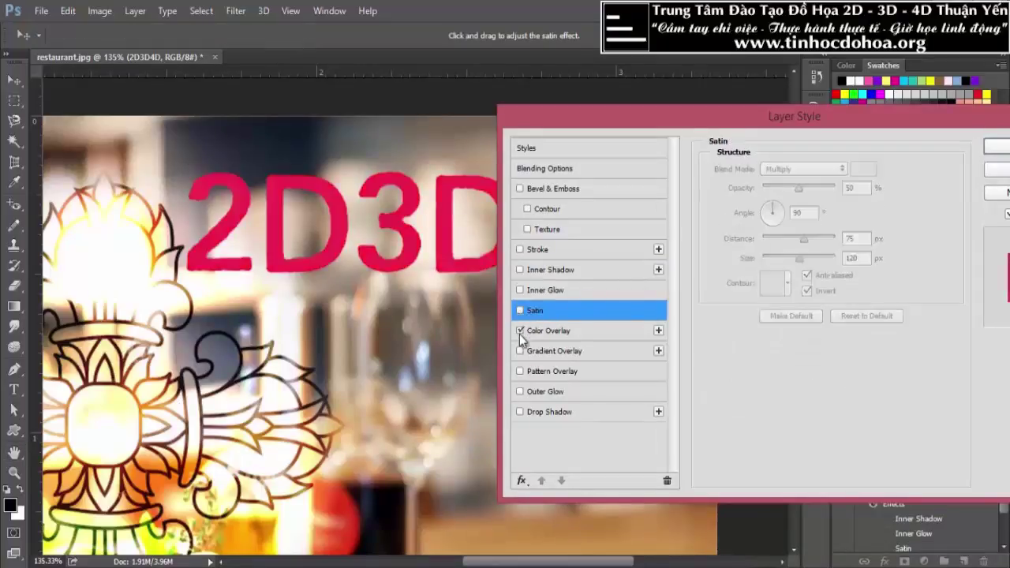
{"action": "left_click", "coordinate": [565, 331]}
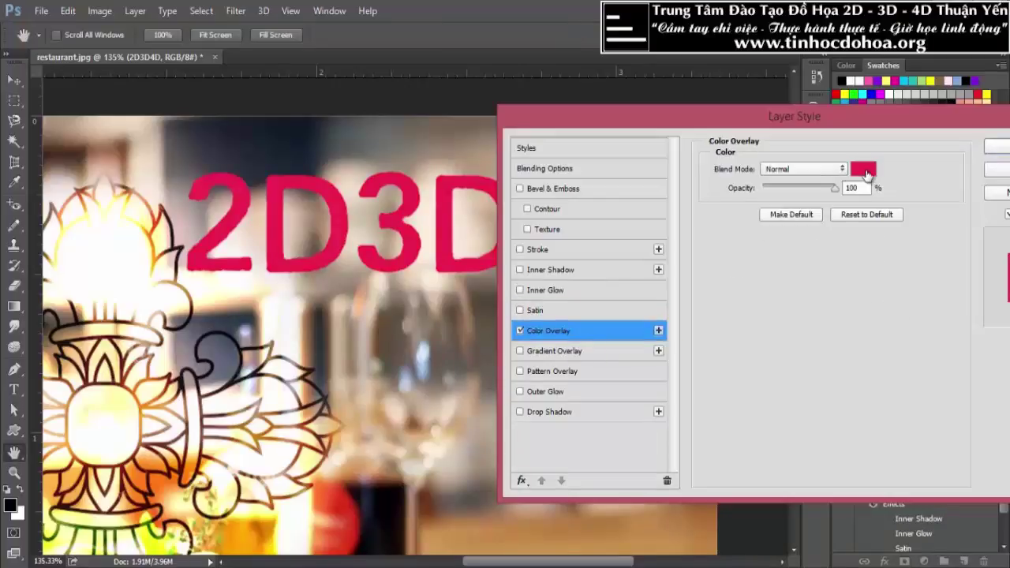
{"action": "left_click", "coordinate": [862, 168]}
{"action": "left_click", "coordinate": [697, 176]}
{"action": "left_click", "coordinate": [730, 272]}
{"action": "left_click_drag", "start_coordinate": [727, 275], "coordinate": [730, 232]}
{"action": "left_click_drag", "start_coordinate": [672, 149], "coordinate": [542, 221]}
{"action": "left_click", "coordinate": [866, 141]}
{"action": "left_click", "coordinate": [520, 331]}
Try Gradient Overlay presets, picking Orange, Yellow, Orange, then turn the gradient overlay off
{"action": "left_click", "coordinate": [520, 351]}
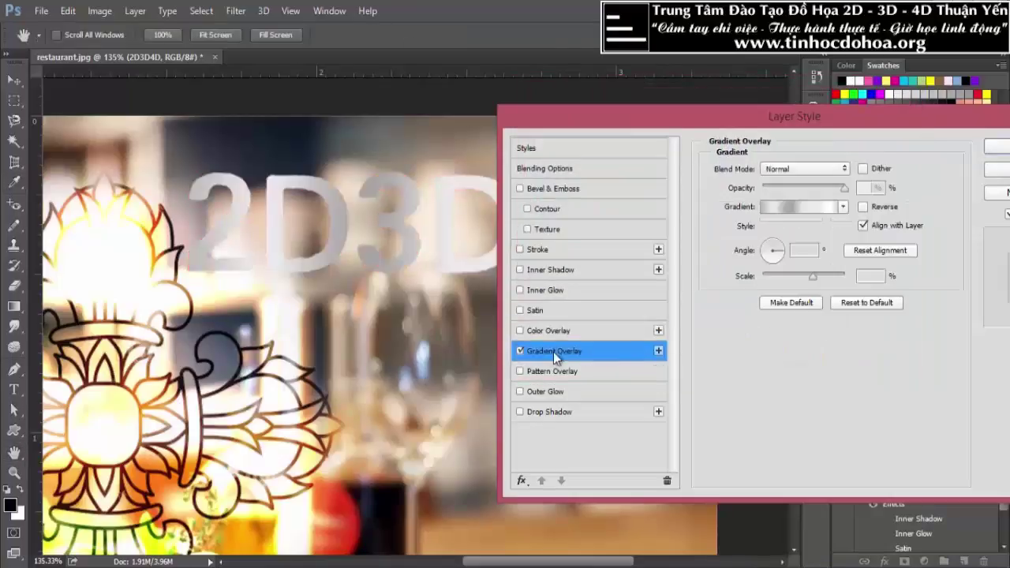
{"action": "left_click", "coordinate": [843, 207]}
{"action": "left_click", "coordinate": [756, 262]}
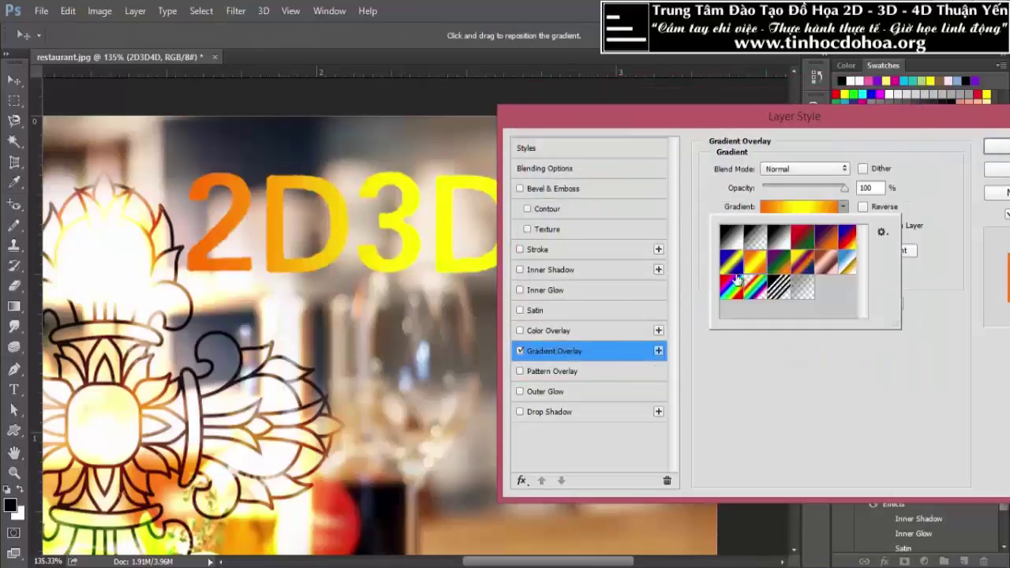
{"action": "left_click", "coordinate": [802, 261]}
{"action": "left_click", "coordinate": [843, 207]}
{"action": "left_click", "coordinate": [820, 207]}
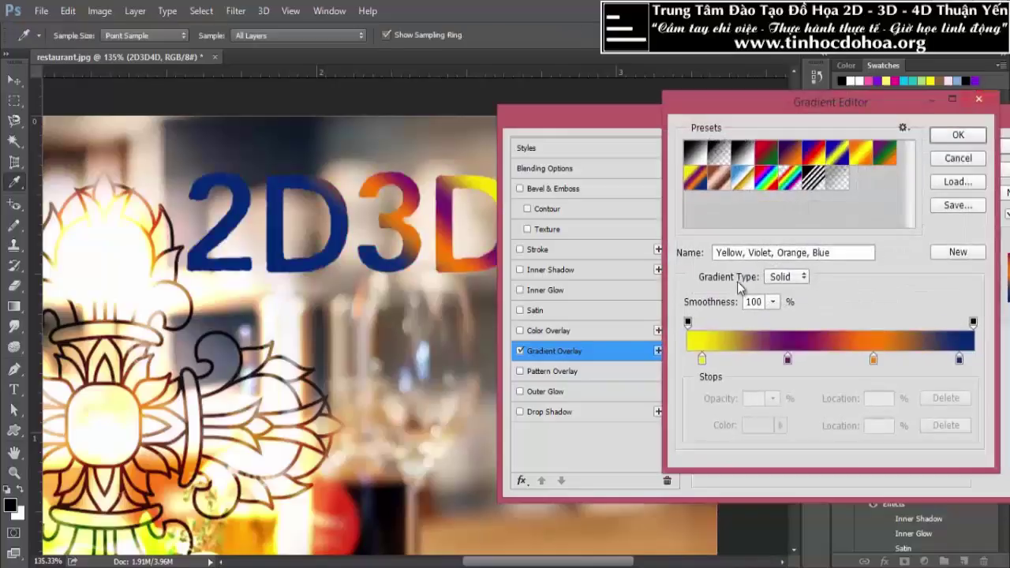
{"action": "left_click", "coordinate": [862, 153]}
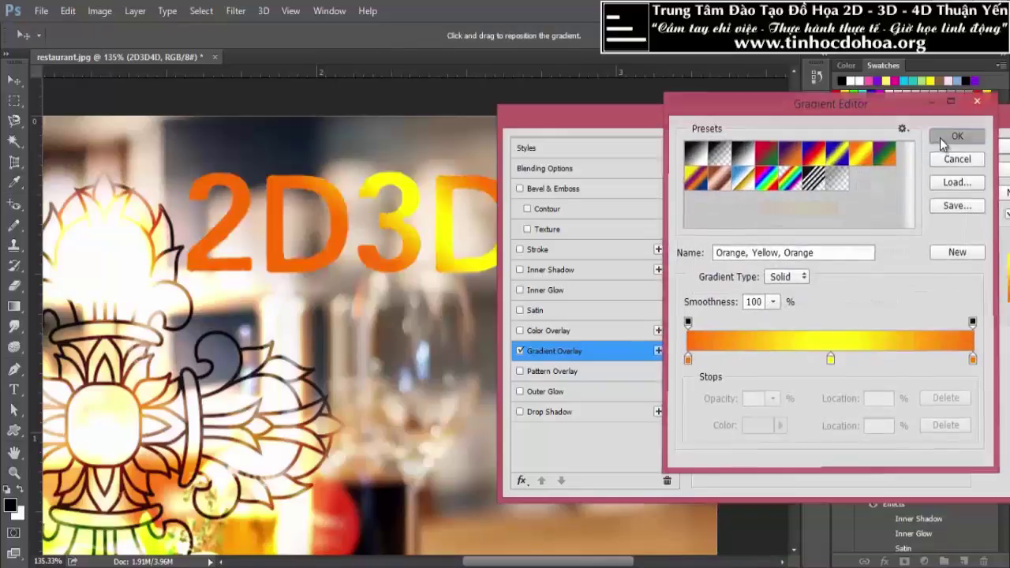
{"action": "left_click", "coordinate": [939, 138]}
{"action": "left_click", "coordinate": [520, 351]}
Enable Pattern Overlay and try light, squares, noise, dotted and yellow-green texture patterns
{"action": "left_click", "coordinate": [532, 369]}
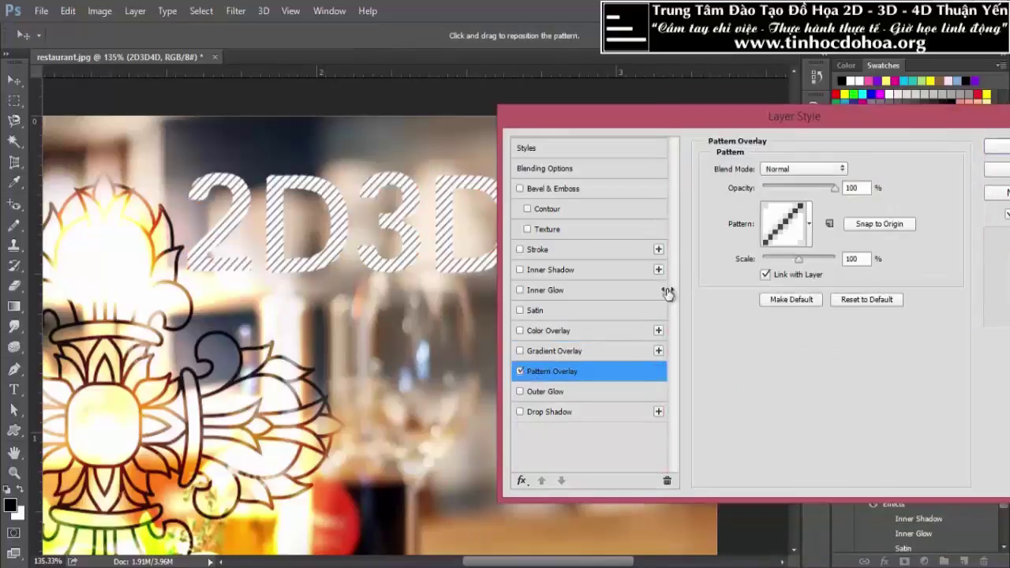
{"action": "left_click", "coordinate": [809, 228]}
{"action": "left_click", "coordinate": [757, 297]}
{"action": "left_click", "coordinate": [805, 297]}
{"action": "left_click", "coordinate": [828, 299]}
{"action": "left_click", "coordinate": [805, 272]}
{"action": "left_click", "coordinate": [734, 320]}
{"action": "left_click", "coordinate": [781, 297]}
Settle on the diagonal dash pattern for the title and confirm the Layer Style
{"action": "left_click", "coordinate": [757, 297]}
{"action": "left_click", "coordinate": [713, 273]}
{"action": "left_click", "coordinate": [712, 297]}
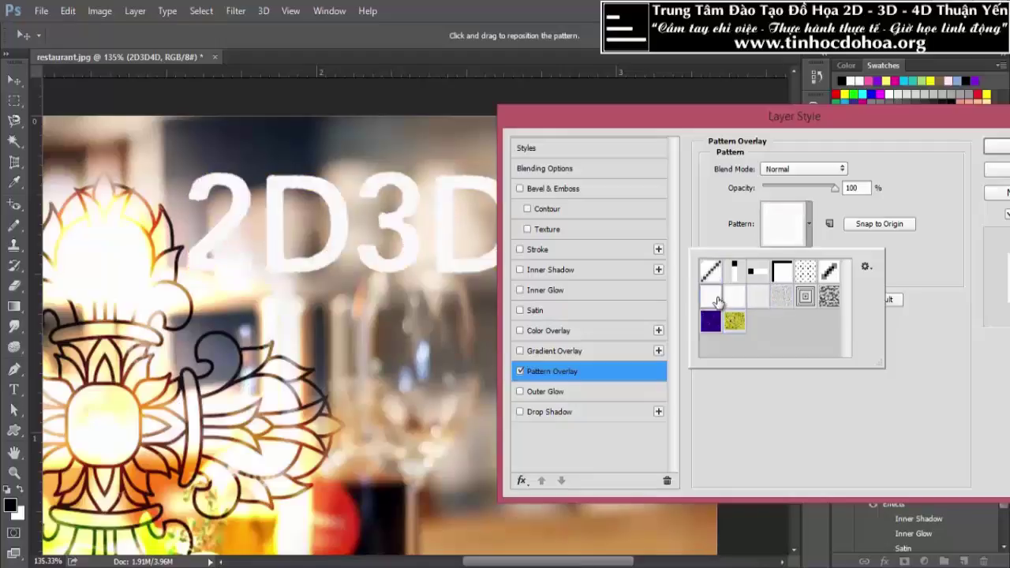
{"action": "left_click", "coordinate": [781, 296]}
{"action": "left_click", "coordinate": [805, 296]}
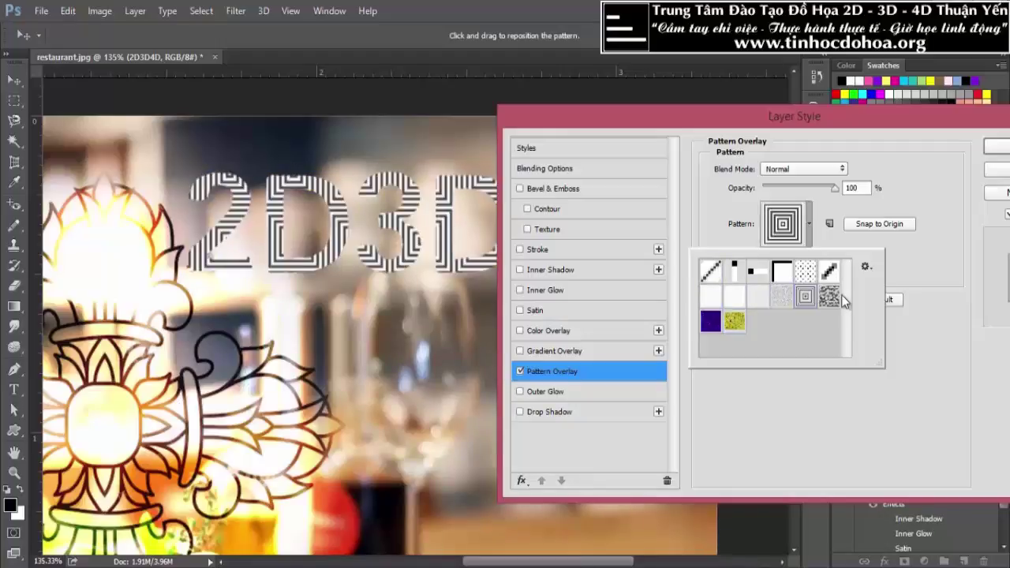
{"action": "left_click", "coordinate": [830, 271]}
{"action": "left_click_drag", "start_coordinate": [938, 126], "coordinate": [726, 149]}
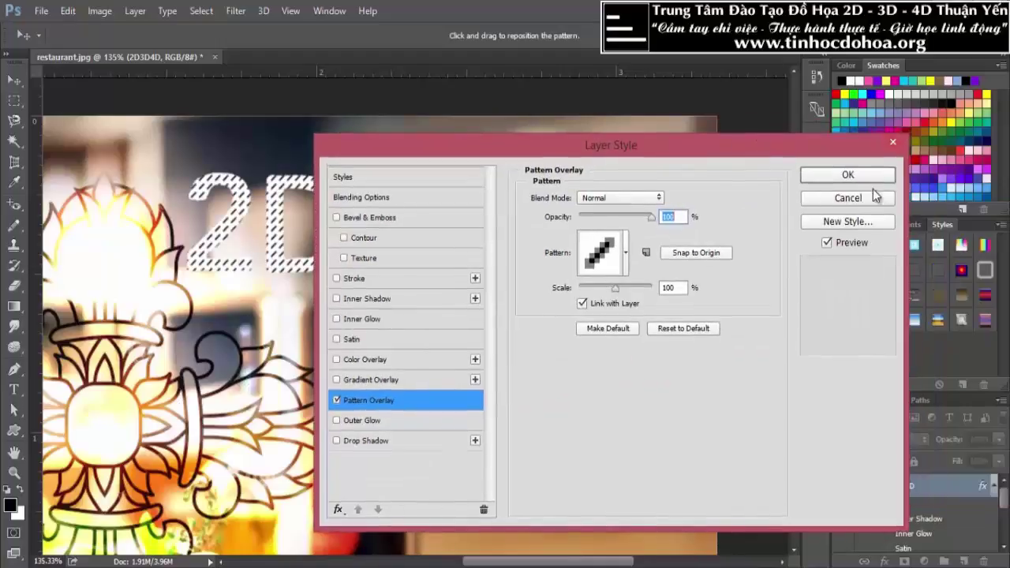
{"action": "left_click", "coordinate": [884, 174]}
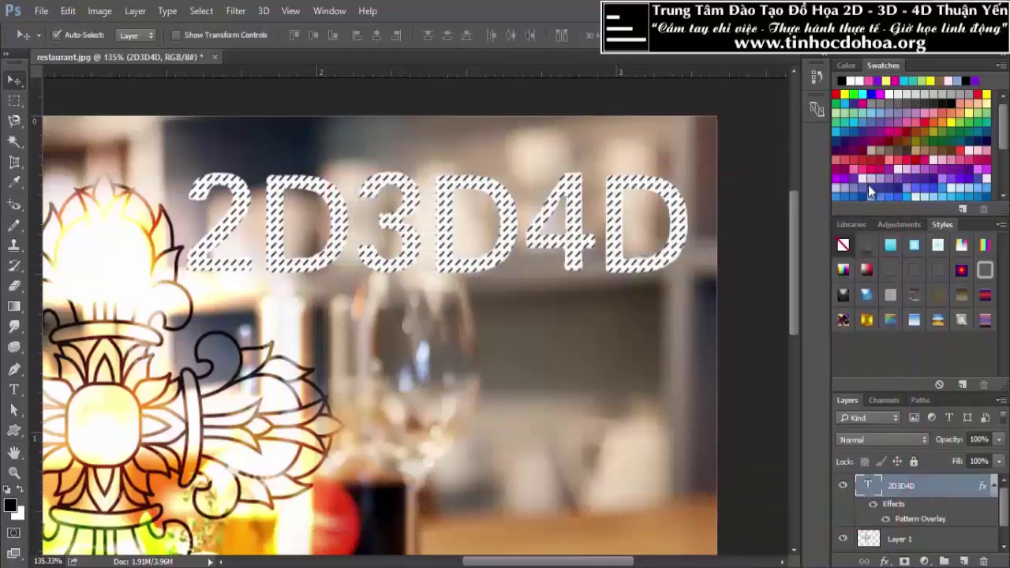
Remove the title's Pattern Overlay and add a Drop Shadow at about 75% opacity
{"action": "double_click", "coordinate": [910, 517]}
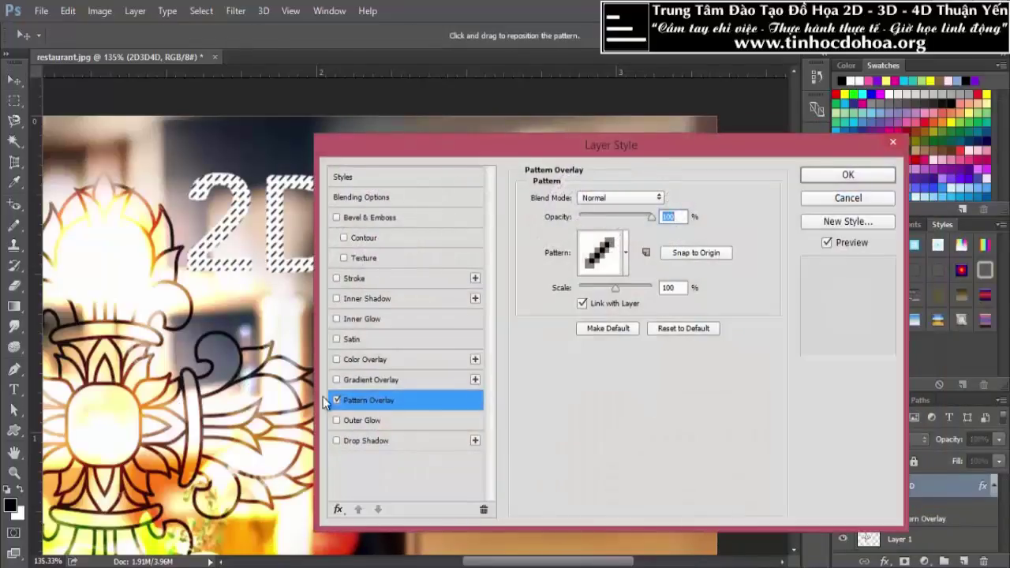
{"action": "left_click", "coordinate": [336, 420]}
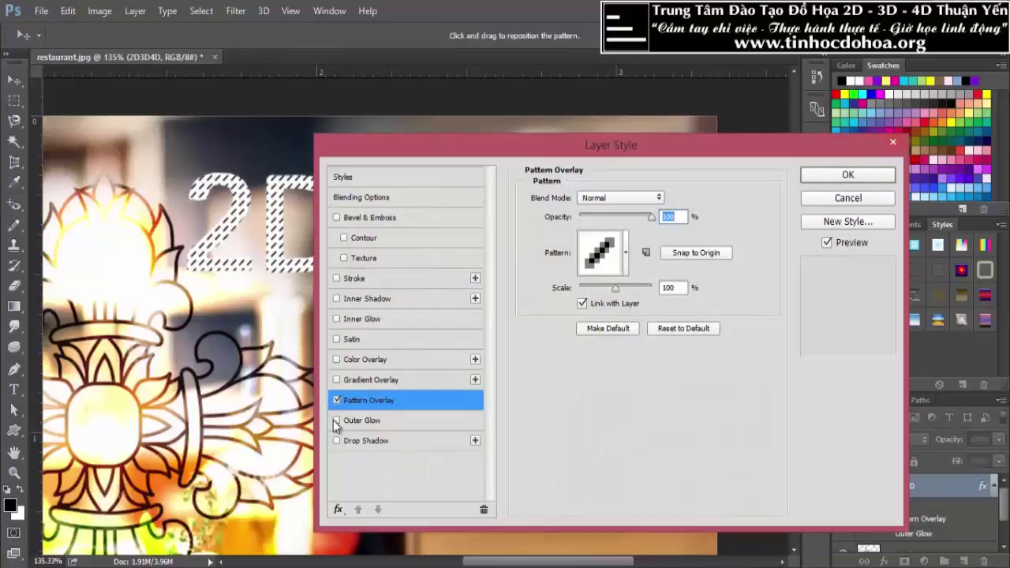
{"action": "left_click", "coordinate": [337, 400]}
{"action": "left_click", "coordinate": [336, 421]}
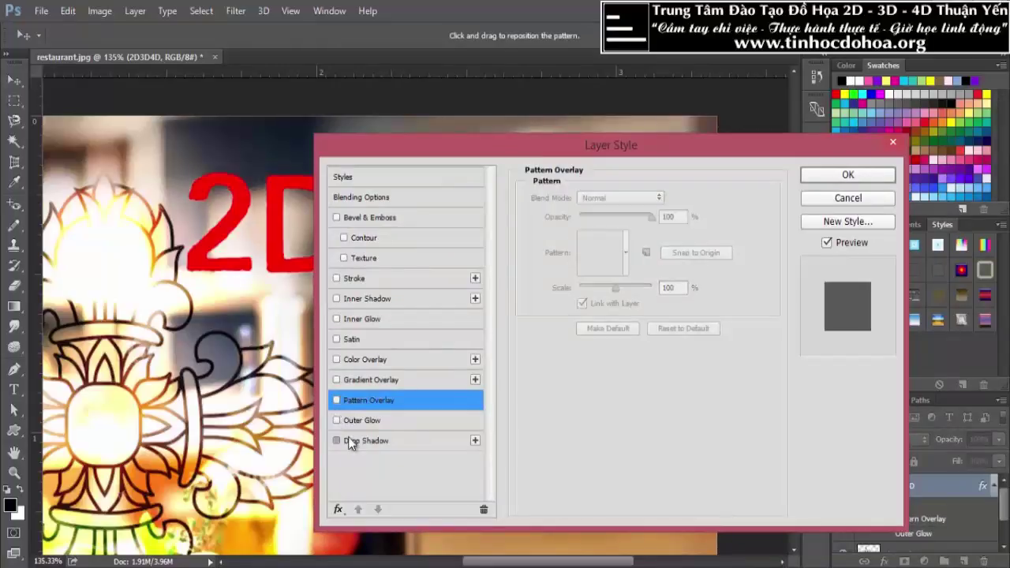
{"action": "left_click", "coordinate": [355, 442]}
{"action": "left_click", "coordinate": [337, 442]}
{"action": "left_click", "coordinate": [337, 441]}
{"action": "left_click_drag", "start_coordinate": [583, 219], "coordinate": [634, 223]}
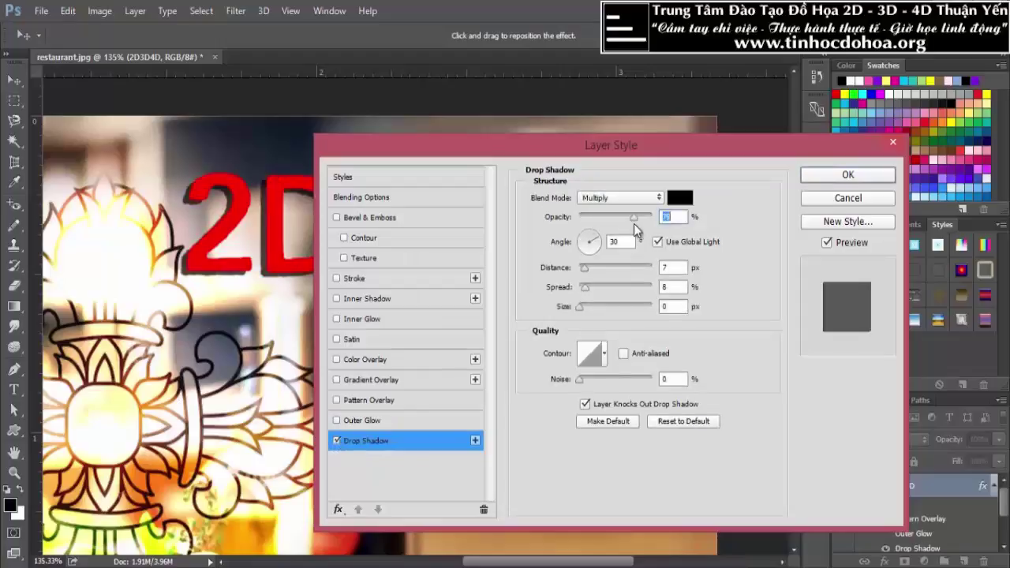
Add Bevel & Emboss at 144% depth and a 1 px solid black stroke, then confirm
{"action": "left_click", "coordinate": [367, 221]}
{"action": "left_click_drag", "start_coordinate": [598, 235], "coordinate": [601, 235]}
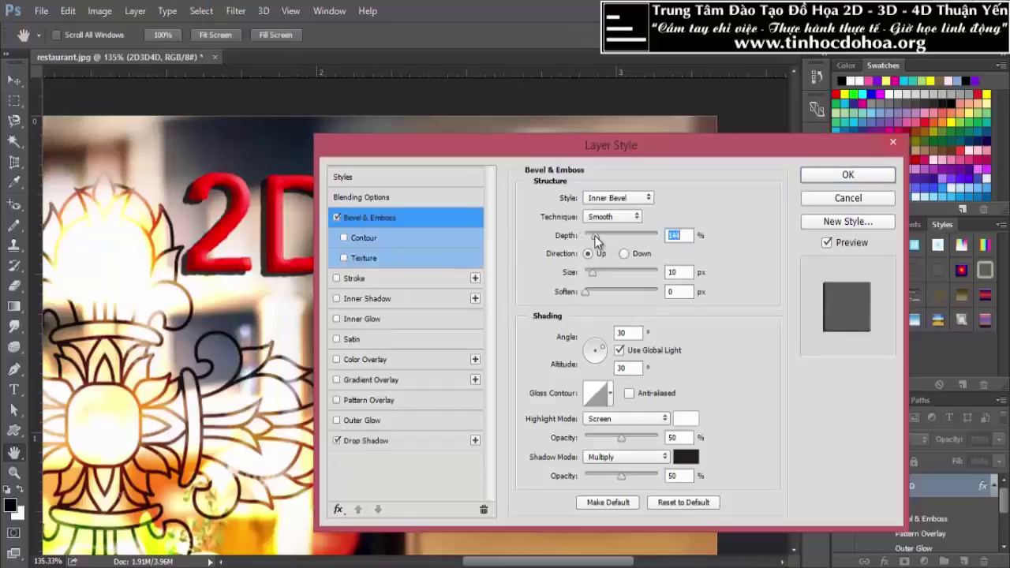
{"action": "left_click", "coordinate": [337, 278]}
{"action": "left_click", "coordinate": [372, 281]}
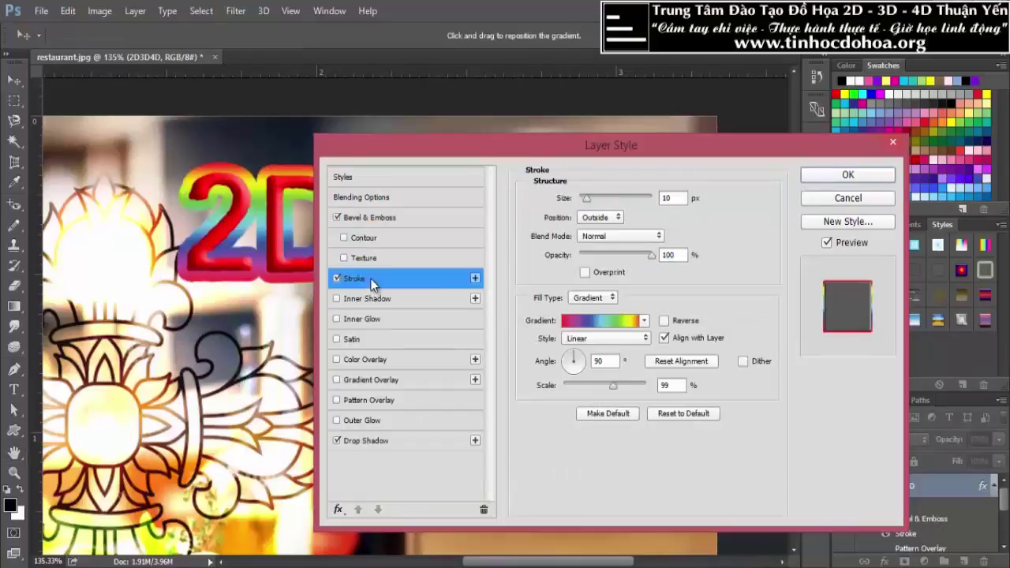
{"action": "left_click", "coordinate": [593, 298]}
{"action": "left_click", "coordinate": [583, 311]}
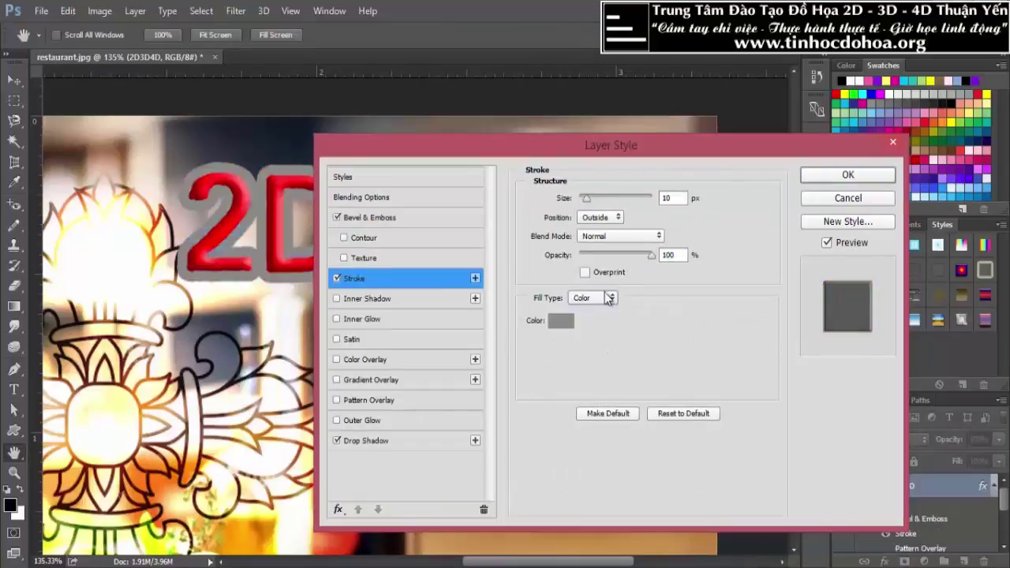
{"action": "left_click", "coordinate": [553, 324]}
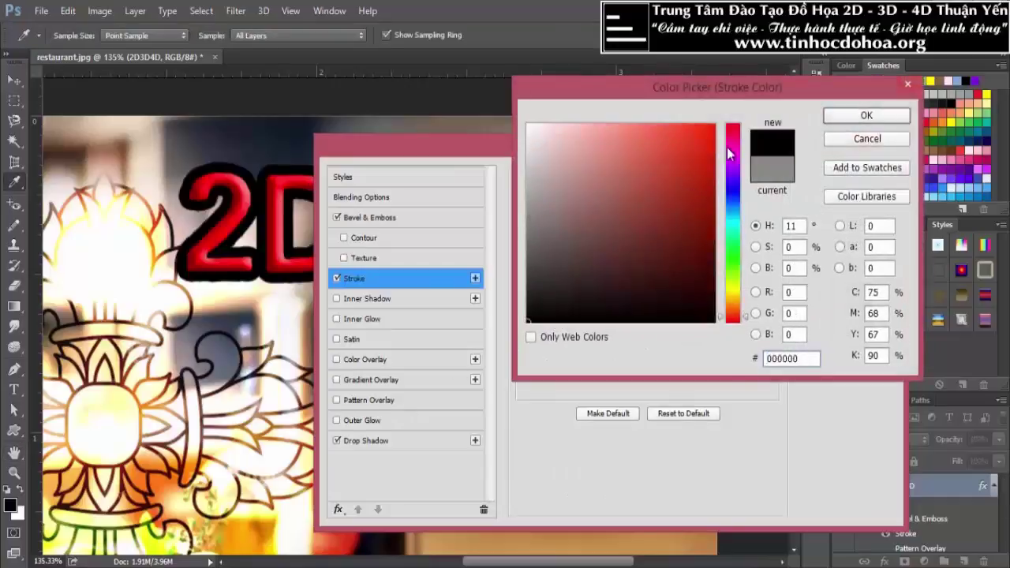
{"action": "left_click", "coordinate": [851, 116]}
{"action": "left_click_drag", "start_coordinate": [589, 200], "coordinate": [578, 207]}
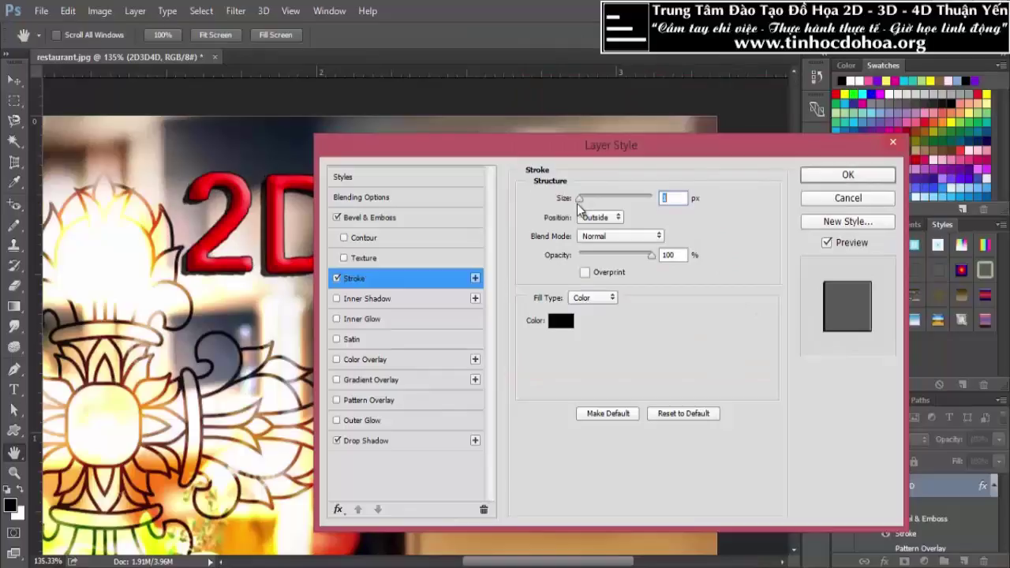
{"action": "left_click", "coordinate": [836, 177]}
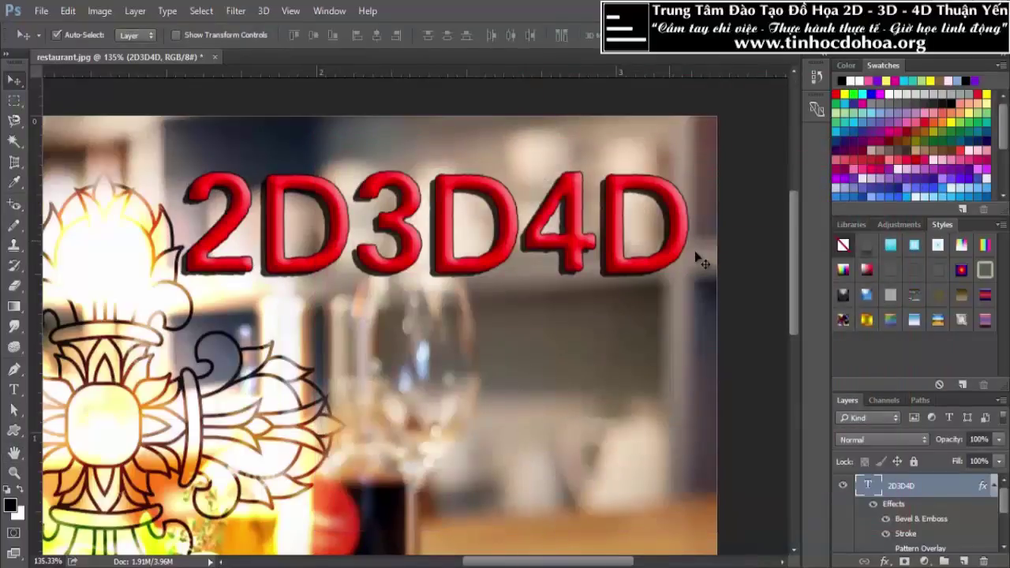
Set the title layer's opacity to 72% and its Fill to 0%
{"action": "left_click", "coordinate": [999, 439]}
{"action": "mouse_move", "coordinate": [999, 458]}
{"action": "left_mouse_down"}
{"action": "mouse_move", "coordinate": [983, 466]}
{"action": "mouse_move", "coordinate": [966, 449]}
{"action": "mouse_move", "coordinate": [1000, 458]}
{"action": "left_mouse_up"}
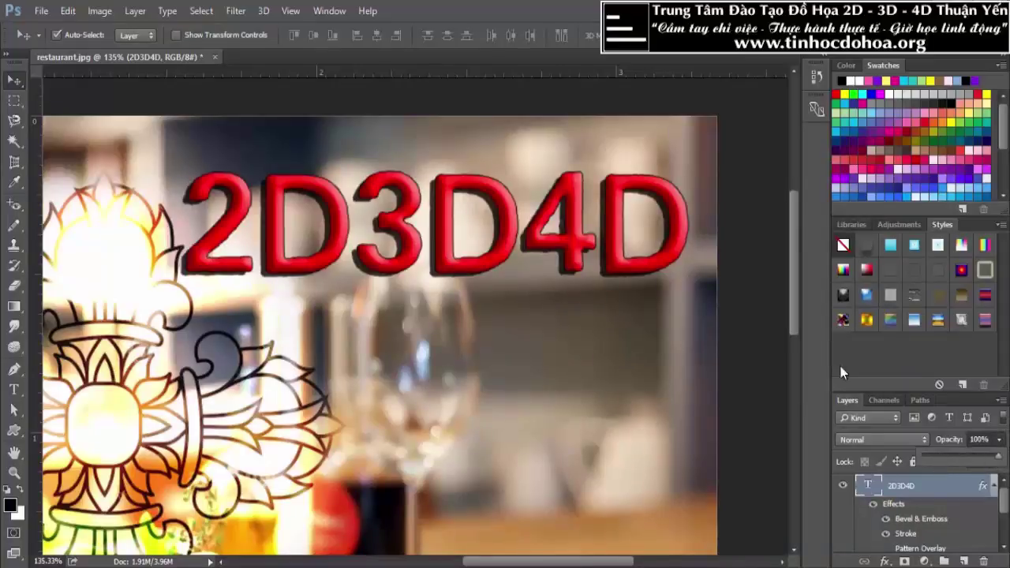
{"action": "left_click", "coordinate": [999, 462]}
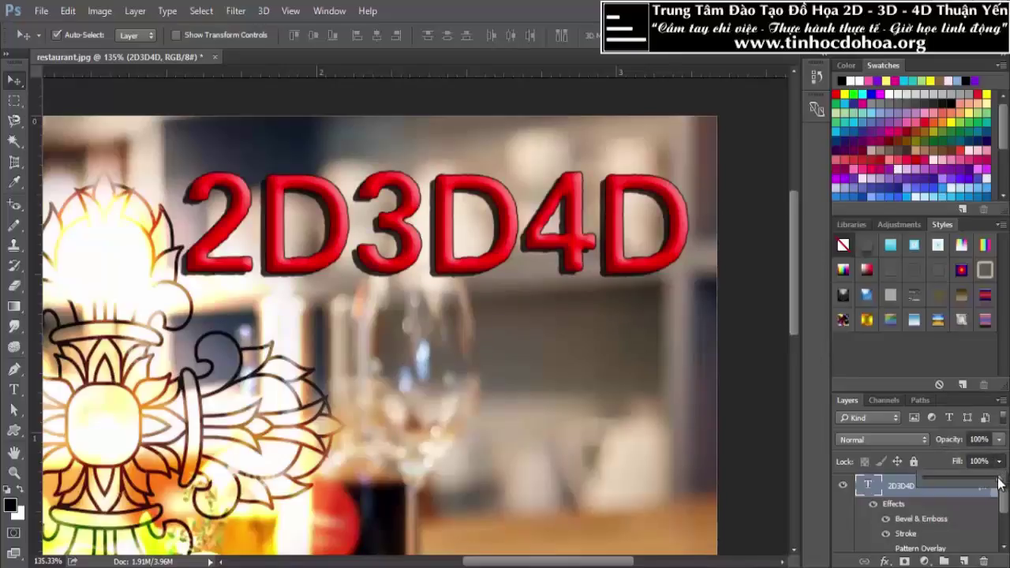
{"action": "left_click_drag", "start_coordinate": [999, 483], "coordinate": [726, 502]}
Drag the hollow title up across the photo and zoom out with Ctrl+0
{"action": "scroll", "coordinate": [932, 521], "scroll_direction": "down", "scroll_amount": 2}
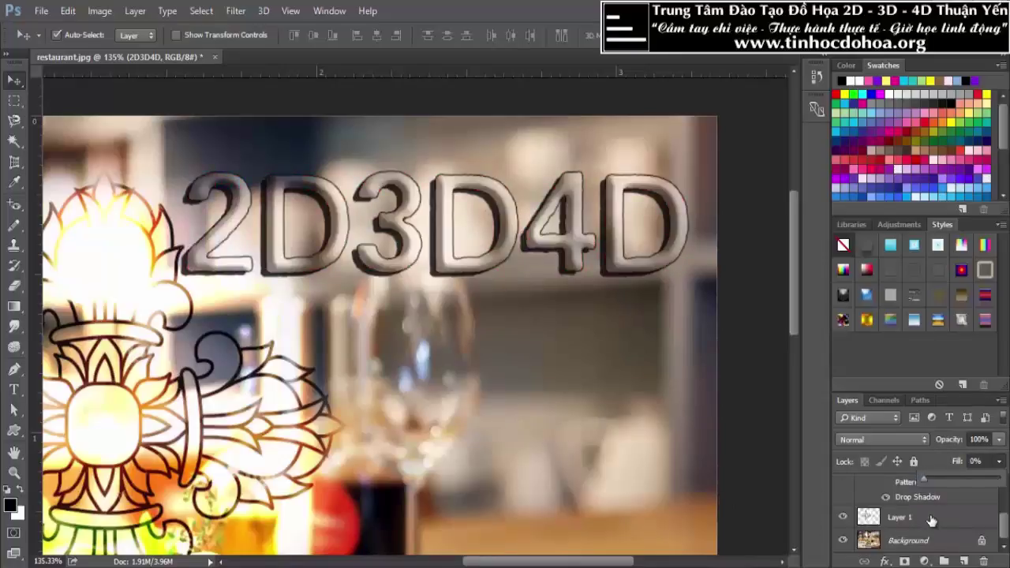
{"action": "scroll", "coordinate": [932, 516], "scroll_direction": "up", "scroll_amount": 2}
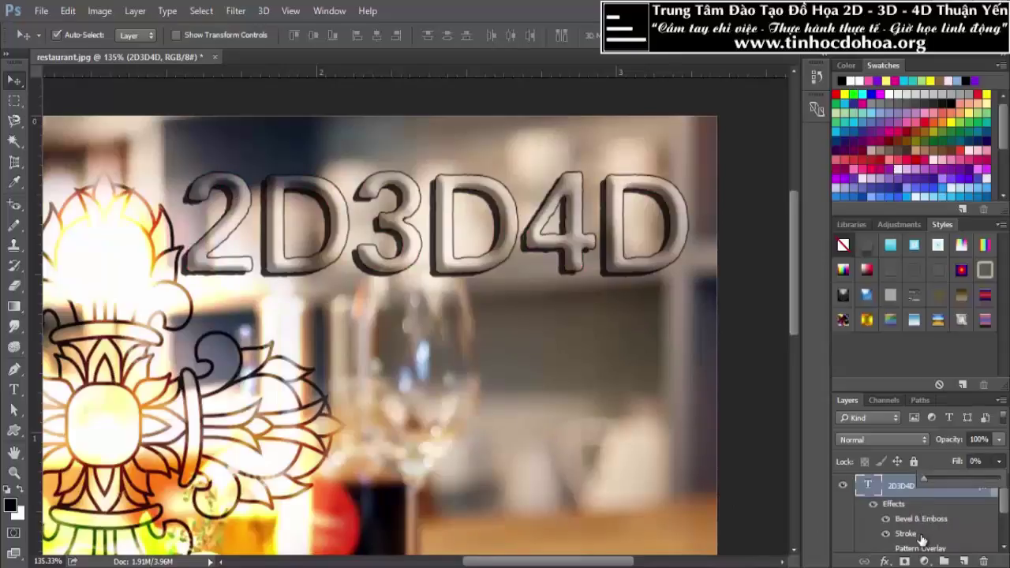
{"action": "scroll", "coordinate": [922, 539], "scroll_direction": "down", "scroll_amount": 2}
{"action": "scroll", "coordinate": [919, 511], "scroll_direction": "up", "scroll_amount": 2}
{"action": "mouse_move", "coordinate": [499, 221]}
{"action": "left_mouse_down"}
{"action": "mouse_move", "coordinate": [506, 378]}
{"action": "mouse_move", "coordinate": [505, 154]}
{"action": "left_mouse_up"}
{"action": "key", "text": "ctrl+0"}
Nudge the hollow embossed title twice so it rests along the photo's upper right edge
{"action": "scroll", "coordinate": [523, 193], "scroll_direction": "down", "scroll_amount": 1}
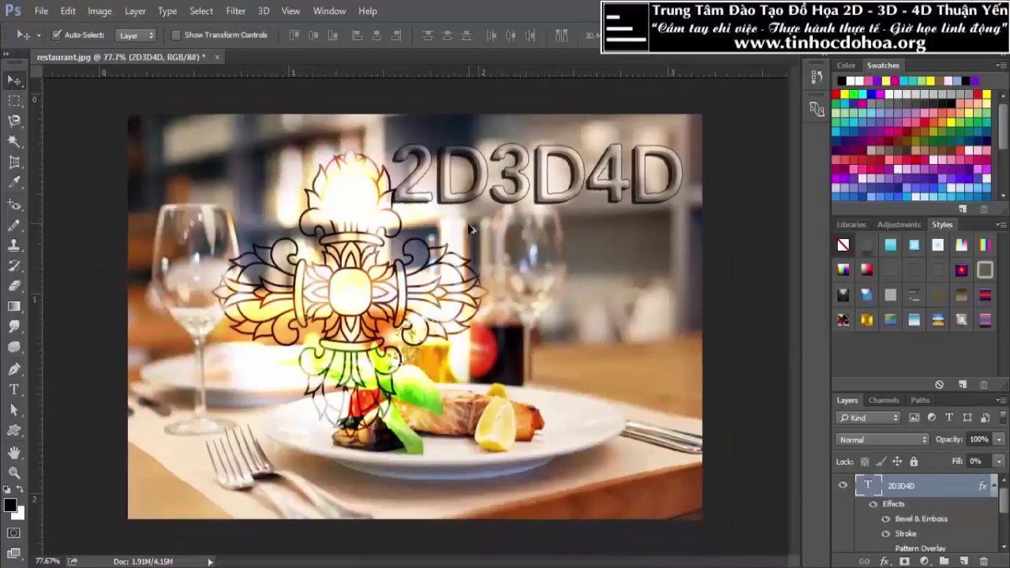
{"action": "left_click_drag", "start_coordinate": [524, 189], "coordinate": [540, 183]}
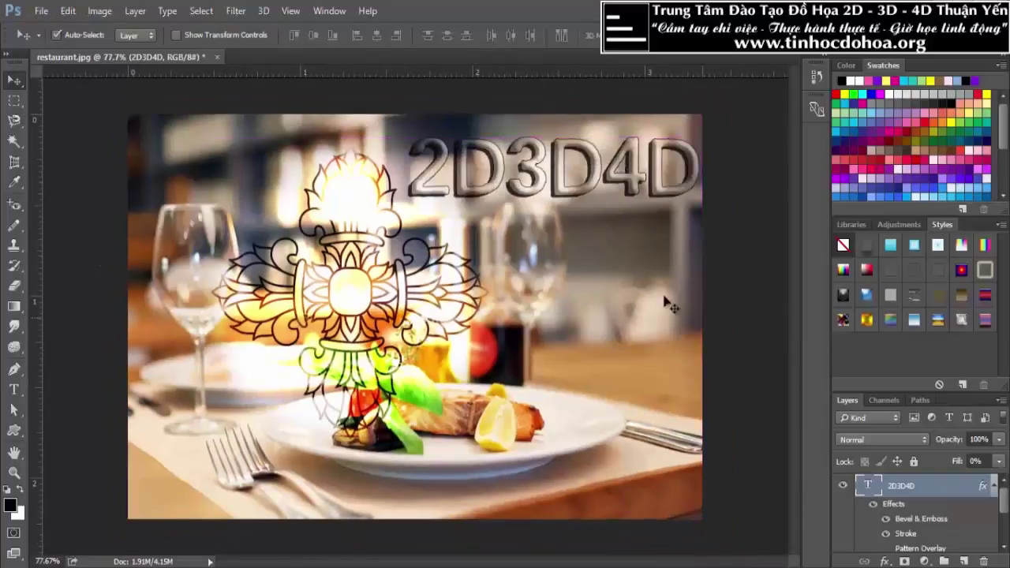
{"action": "scroll", "coordinate": [915, 502], "scroll_direction": "down", "scroll_amount": 3}
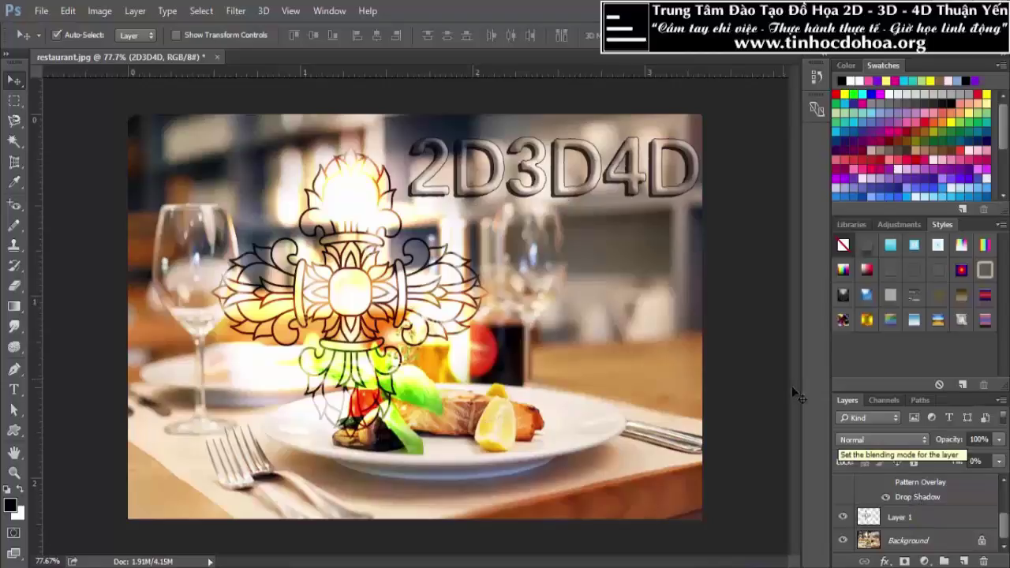
{"action": "scroll", "coordinate": [670, 142], "scroll_direction": "up", "scroll_amount": 2}
{"action": "scroll", "coordinate": [649, 164], "scroll_direction": "down", "scroll_amount": 2}
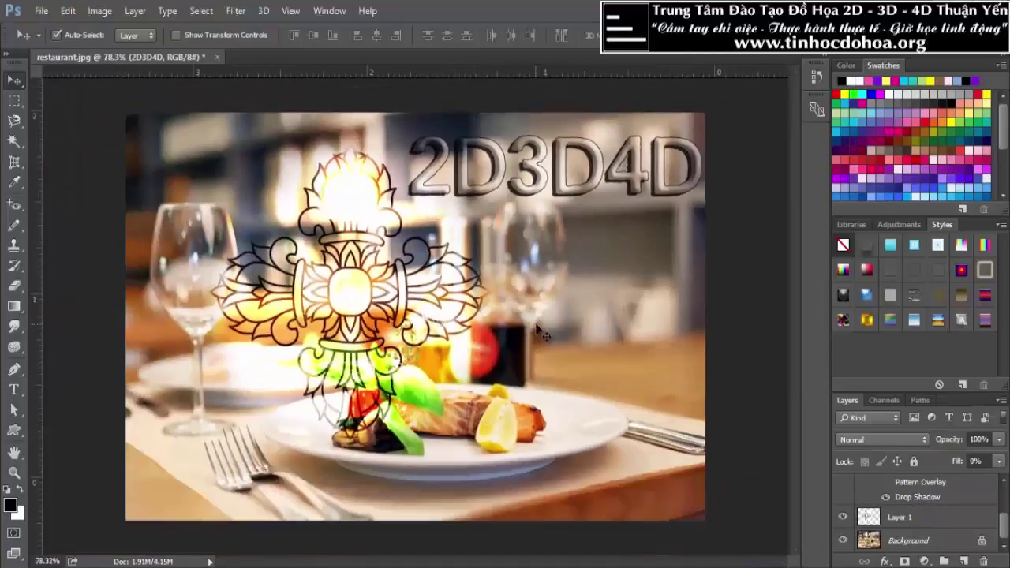
{"action": "scroll", "coordinate": [584, 142], "scroll_direction": "up", "scroll_amount": 2}
{"action": "left_click_drag", "start_coordinate": [588, 140], "coordinate": [569, 128]}
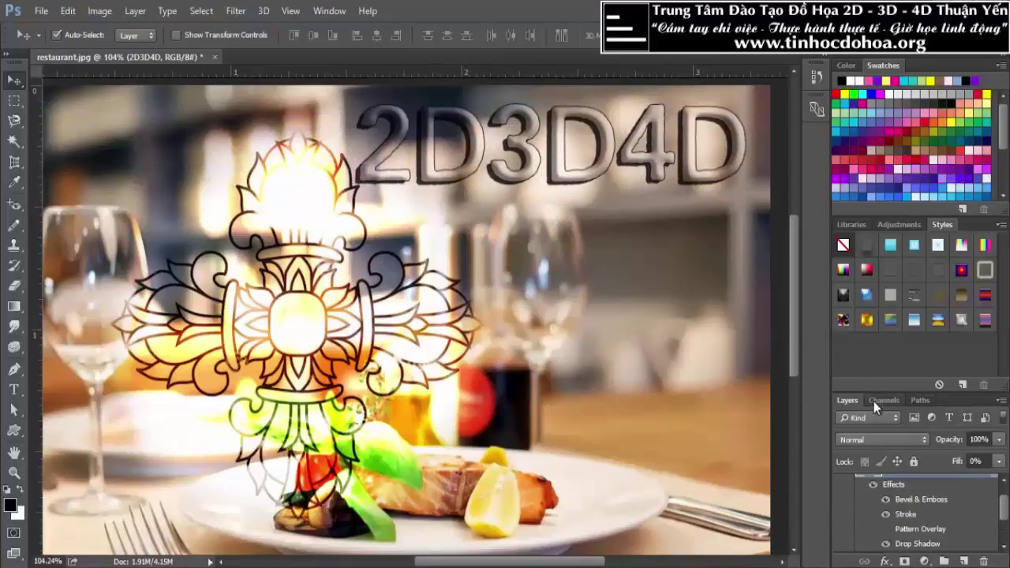
{"action": "scroll", "coordinate": [643, 420], "scroll_direction": "down", "scroll_amount": 1}
{"action": "scroll", "coordinate": [643, 420], "scroll_direction": "down", "scroll_amount": 1}
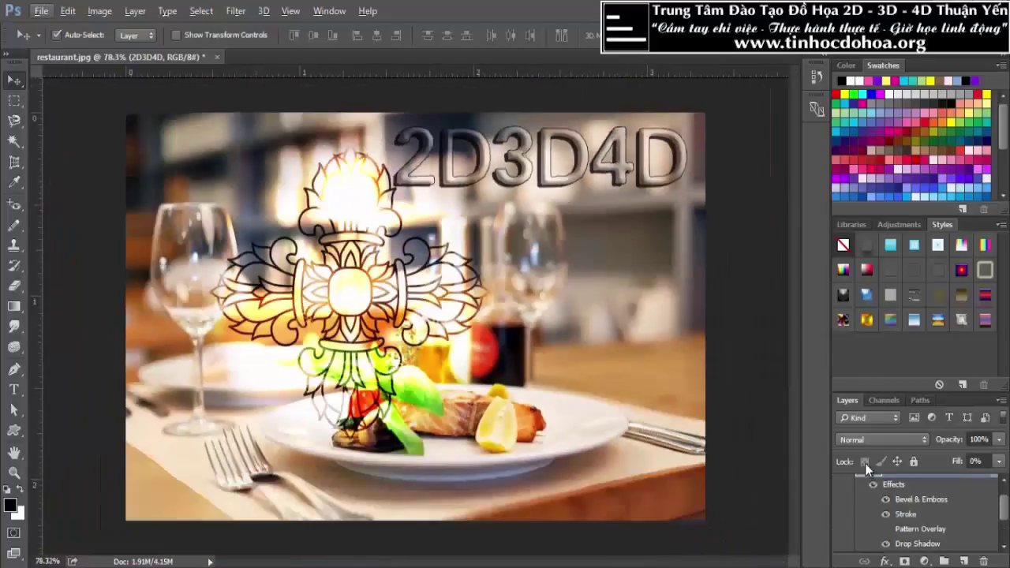
{"action": "left_click", "coordinate": [880, 399]}
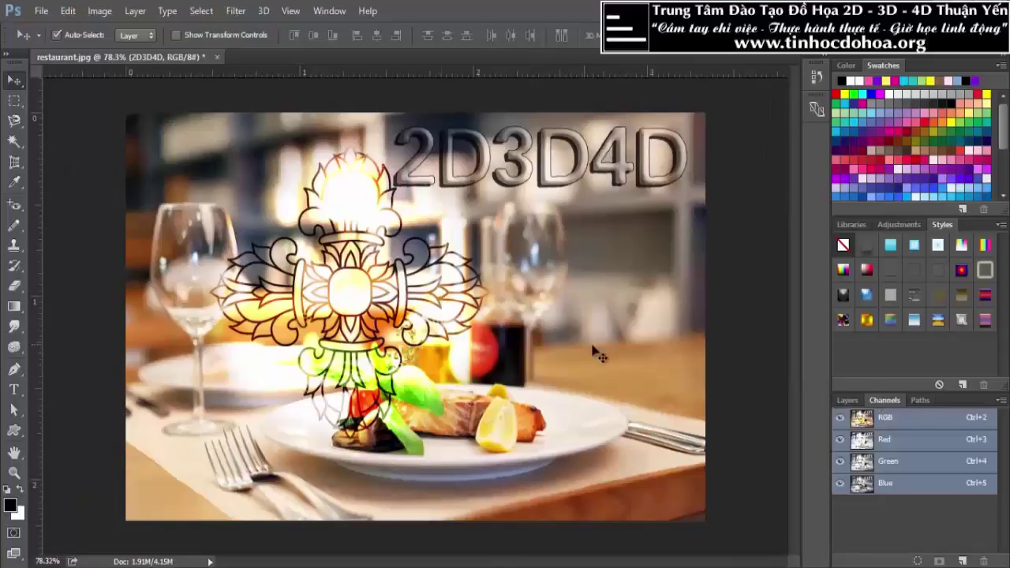
{"action": "scroll", "coordinate": [600, 356], "scroll_direction": "down", "scroll_amount": 1}
{"action": "scroll", "coordinate": [417, 320], "scroll_direction": "up", "scroll_amount": 1}
{"action": "scroll", "coordinate": [417, 319], "scroll_direction": "up", "scroll_amount": 1}
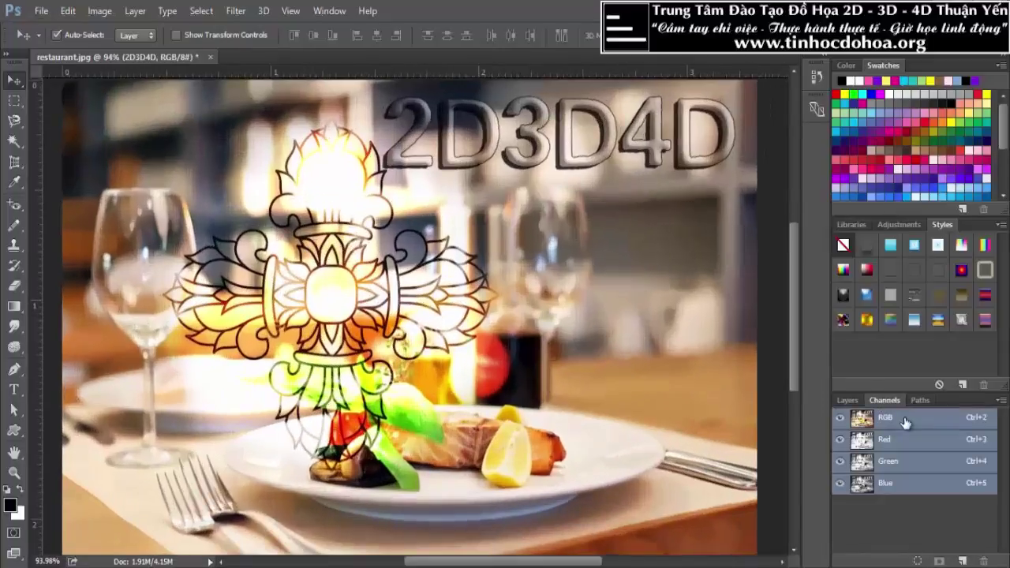
{"action": "left_click", "coordinate": [888, 439]}
{"action": "left_click", "coordinate": [888, 461]}
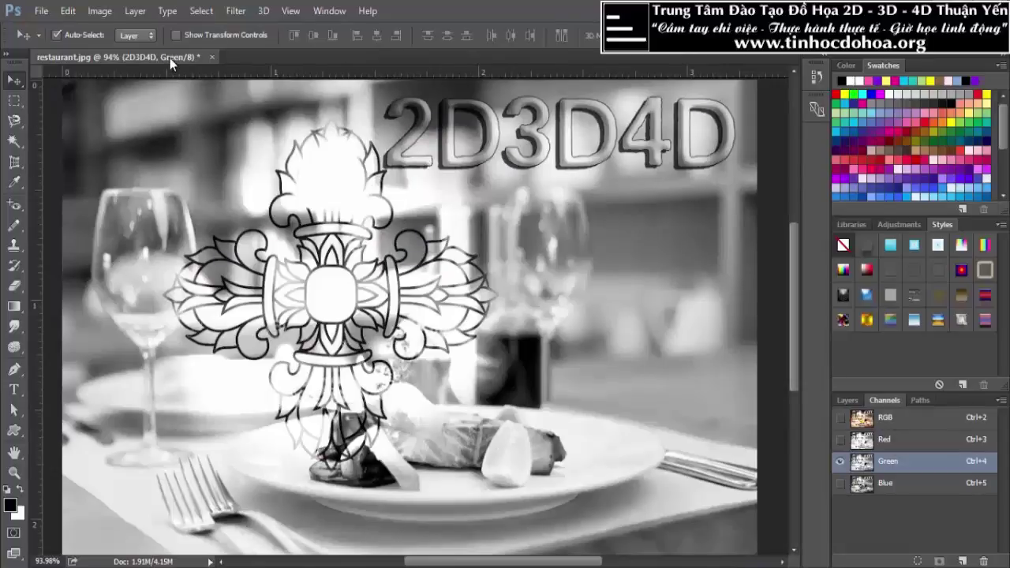
{"action": "left_click", "coordinate": [907, 418]}
{"action": "left_click", "coordinate": [911, 440]}
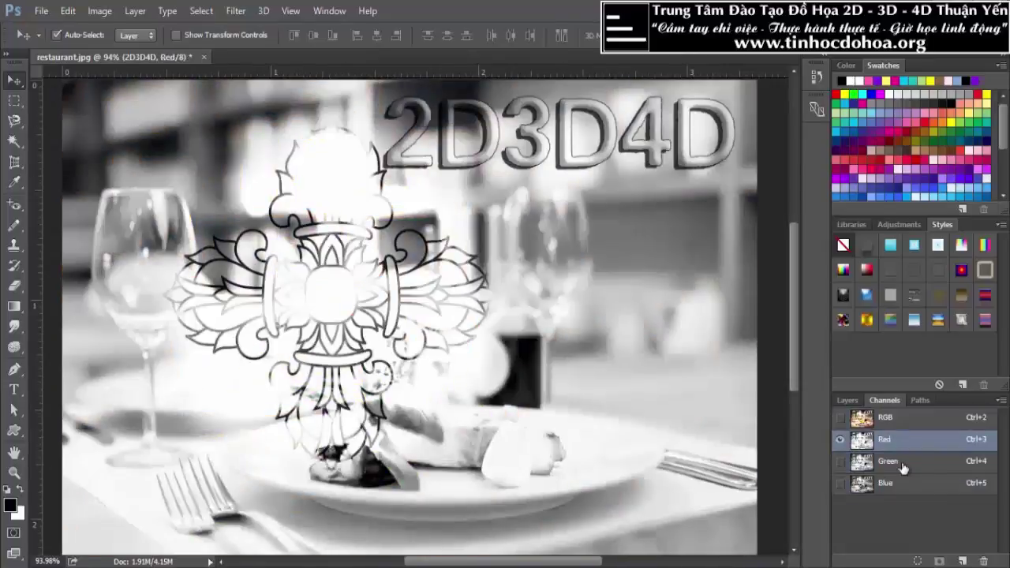
{"action": "left_click", "coordinate": [904, 466]}
{"action": "left_click", "coordinate": [904, 483]}
{"action": "left_click", "coordinate": [899, 442]}
{"action": "left_click", "coordinate": [901, 464]}
{"action": "left_click", "coordinate": [904, 441]}
{"action": "left_click", "coordinate": [903, 462]}
{"action": "left_click", "coordinate": [903, 483]}
{"action": "left_click", "coordinate": [896, 442]}
{"action": "left_click", "coordinate": [888, 462]}
{"action": "left_click", "coordinate": [888, 483]}
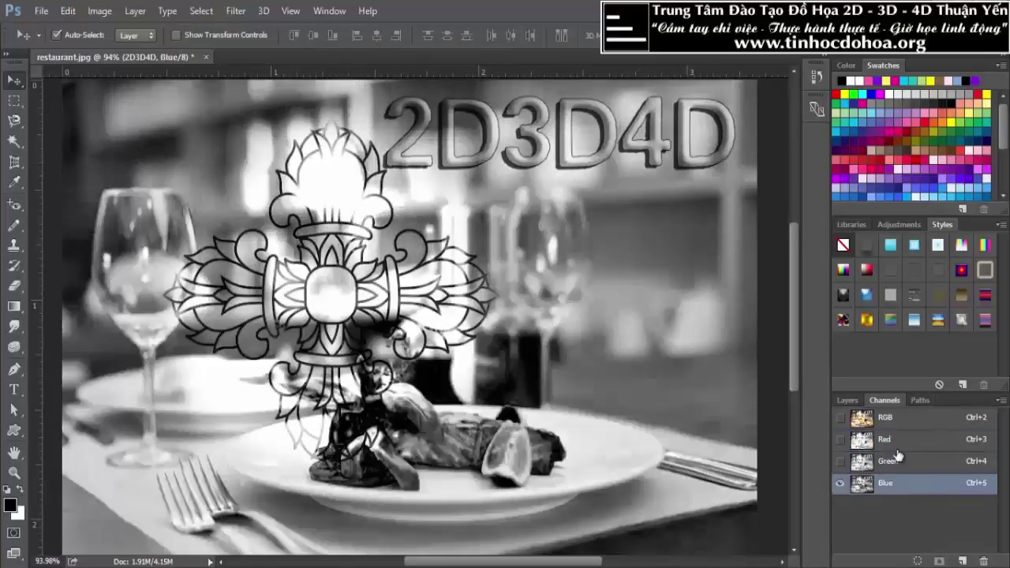
{"action": "left_click", "coordinate": [888, 463]}
{"action": "left_click", "coordinate": [897, 484]}
{"action": "left_click", "coordinate": [906, 426]}
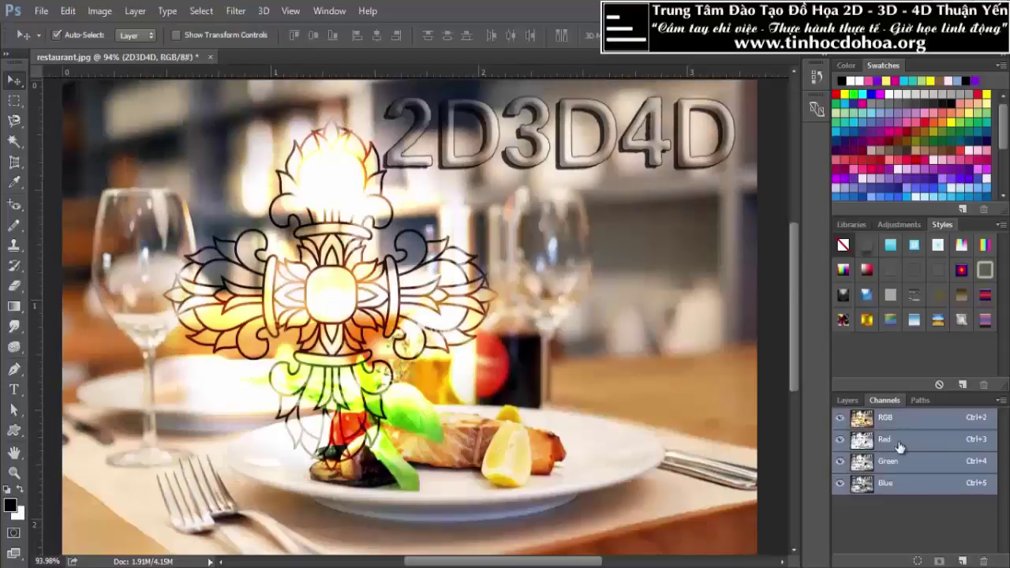
{"action": "left_click", "coordinate": [899, 441]}
{"action": "left_click", "coordinate": [900, 461]}
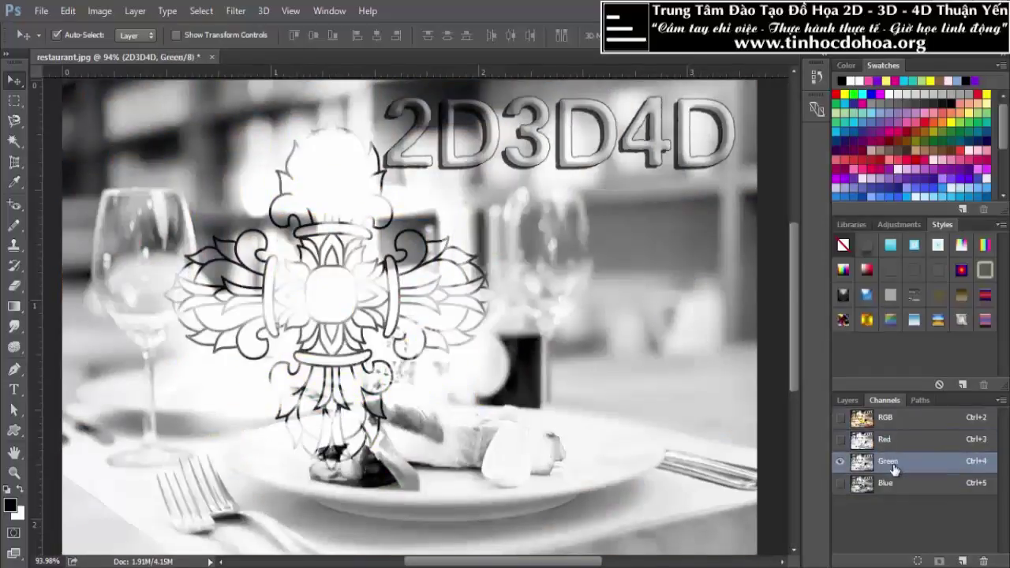
{"action": "left_click", "coordinate": [898, 484]}
{"action": "left_click", "coordinate": [900, 460]}
{"action": "left_click", "coordinate": [901, 444]}
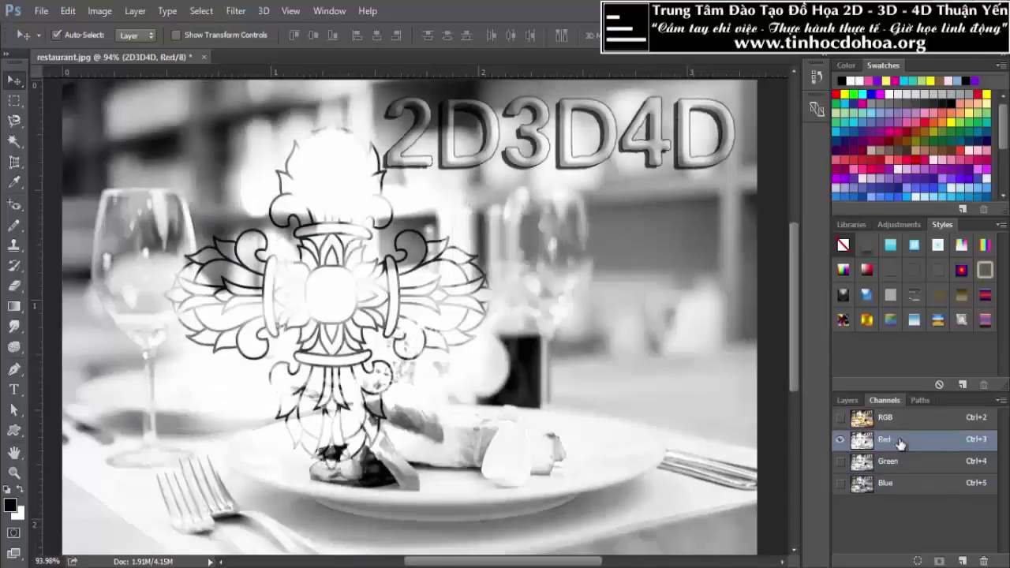
{"action": "left_click", "coordinate": [901, 463]}
{"action": "left_click", "coordinate": [901, 482]}
{"action": "left_click", "coordinate": [901, 462]}
{"action": "left_click", "coordinate": [899, 444]}
{"action": "left_click", "coordinate": [863, 442], "text": "ctrl"}
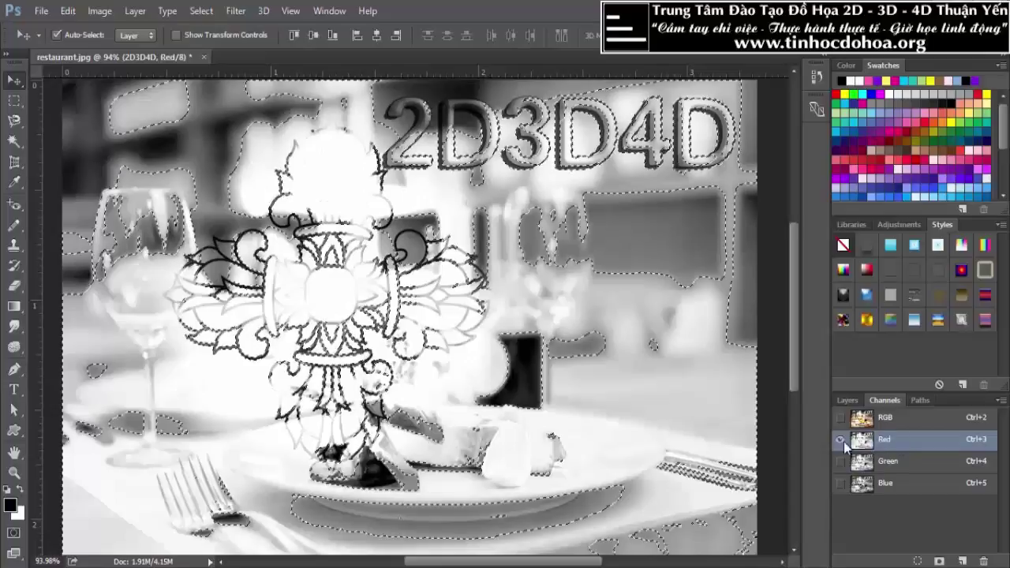
{"action": "key", "text": "ctrl+minus"}
{"action": "left_click", "coordinate": [862, 440], "text": "ctrl"}
{"action": "scroll", "coordinate": [379, 260], "scroll_direction": "up", "scroll_amount": 1}
{"action": "scroll", "coordinate": [381, 261], "scroll_direction": "up", "scroll_amount": 1}
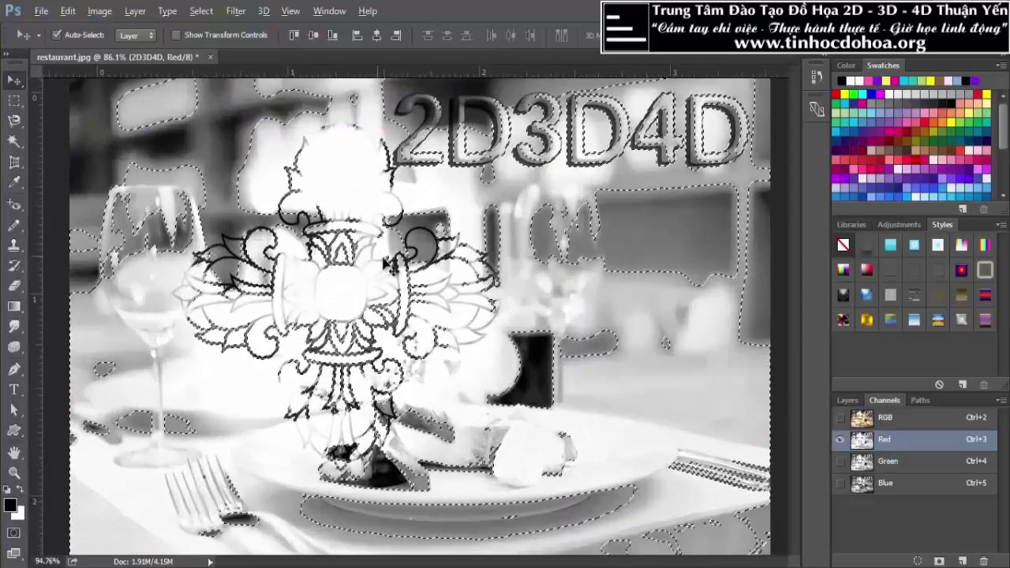
{"action": "key", "text": "ctrl+d"}
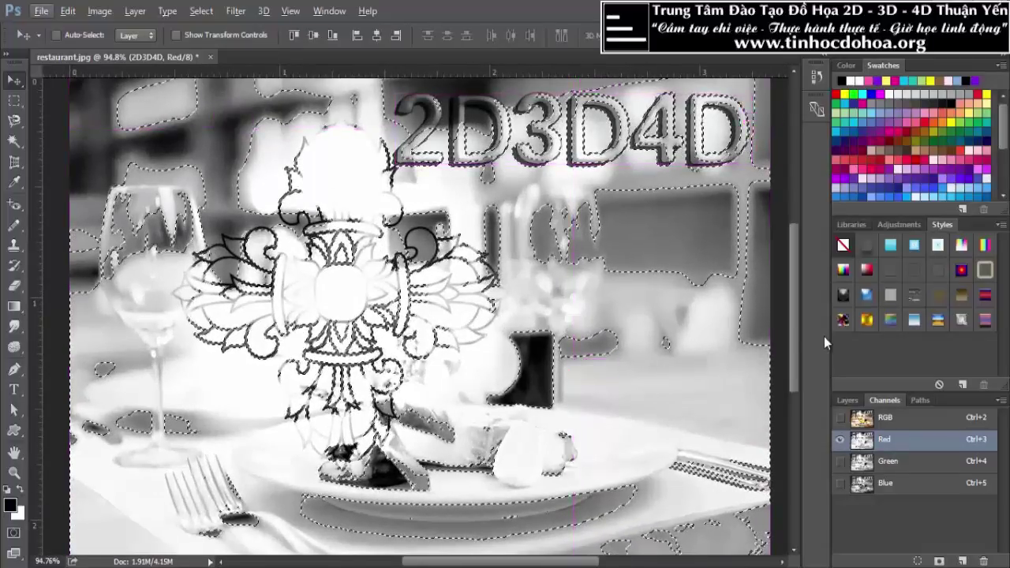
{"action": "left_click", "coordinate": [851, 402]}
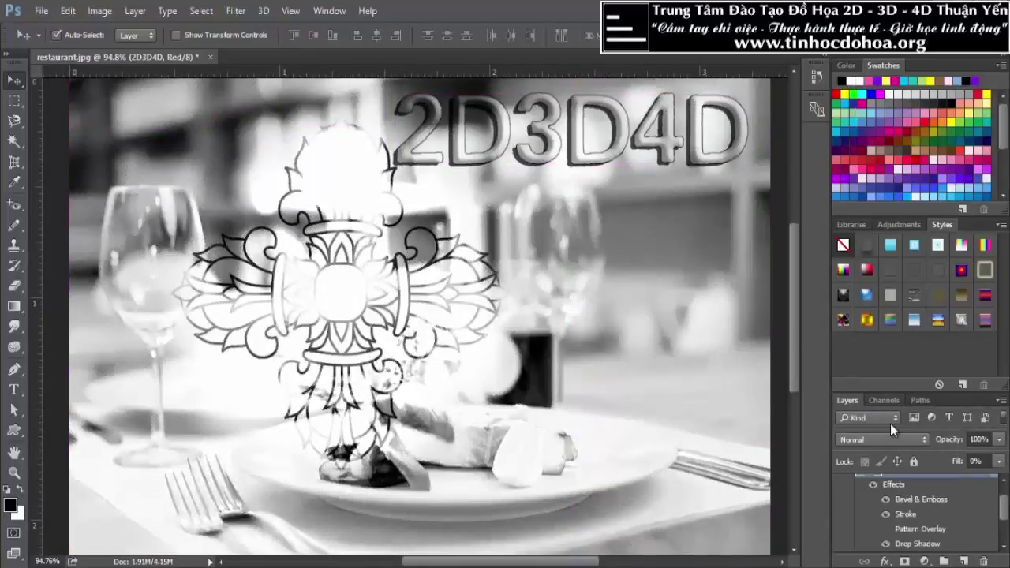
{"action": "left_click", "coordinate": [884, 401]}
Load the Red and Green channels as selections, clearing each with Ctrl+D
{"action": "left_click", "coordinate": [892, 419]}
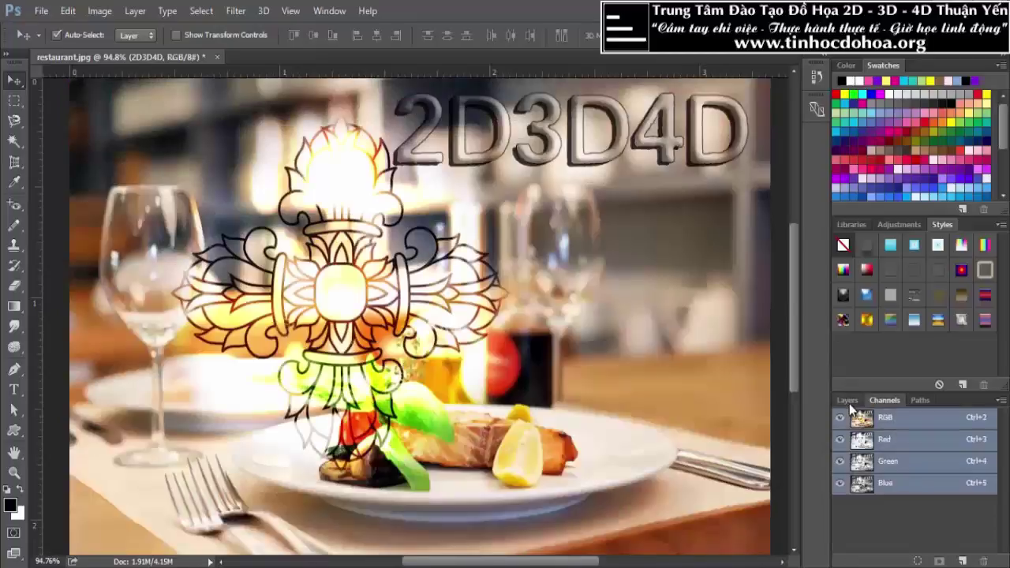
{"action": "scroll", "coordinate": [454, 355], "scroll_direction": "down", "scroll_amount": 1}
{"action": "key", "text": "alt"}
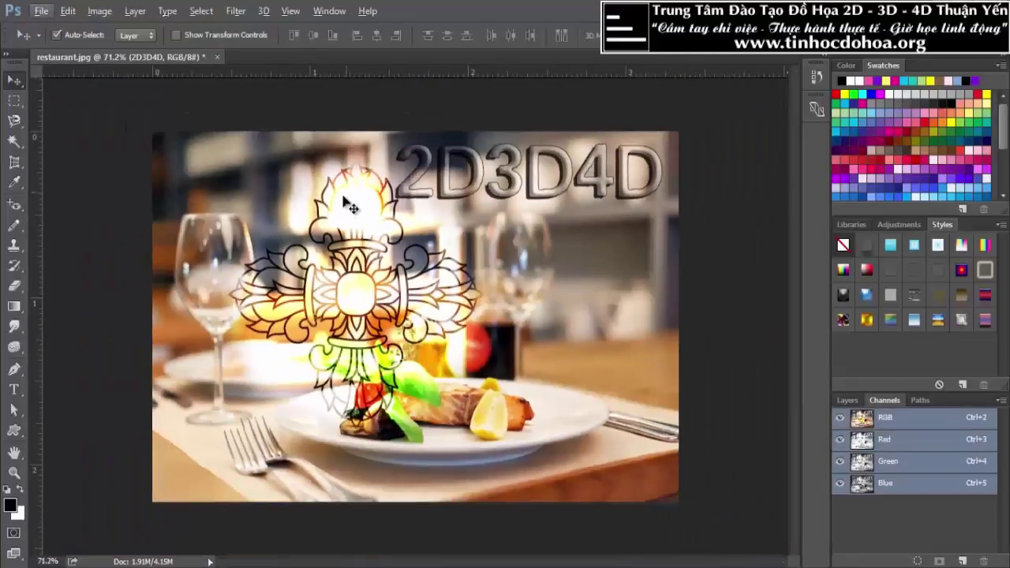
{"action": "left_click", "coordinate": [864, 444], "text": "ctrl"}
{"action": "left_click", "coordinate": [56, 35]}
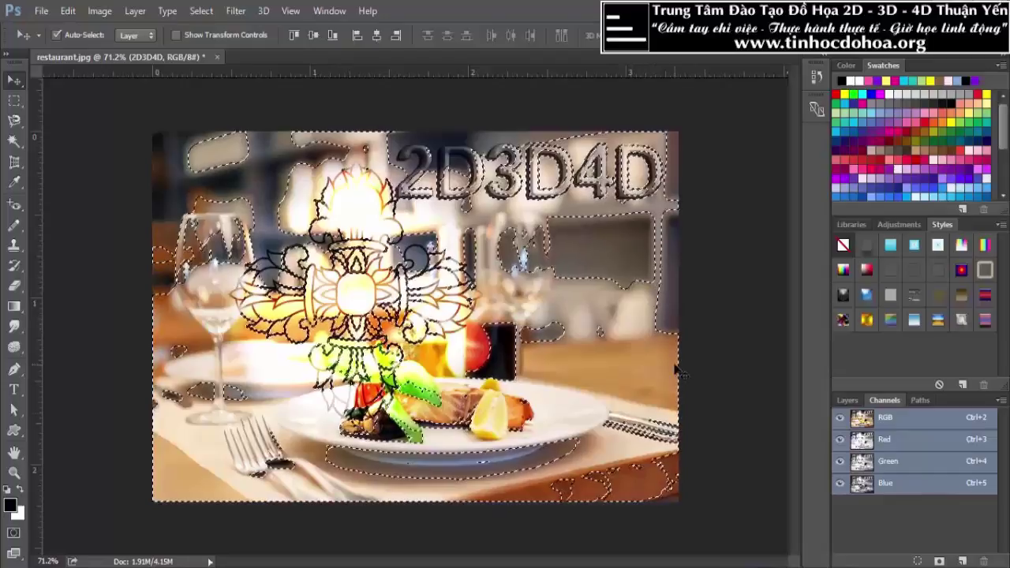
{"action": "left_click", "coordinate": [863, 465], "text": "ctrl"}
{"action": "key", "text": "ctrl+d"}
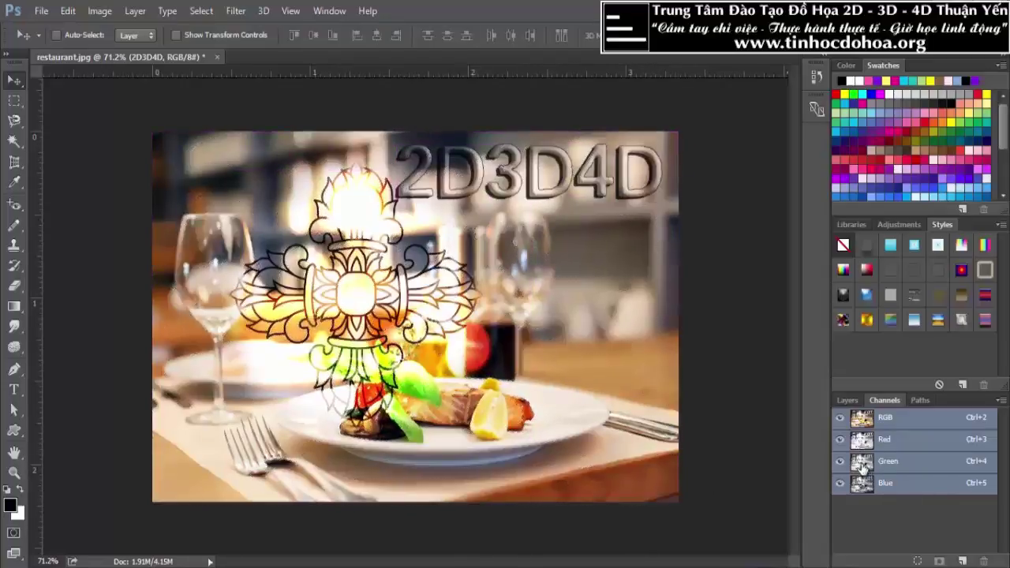
{"action": "left_click", "coordinate": [863, 465], "text": "ctrl"}
{"action": "scroll", "coordinate": [431, 396], "scroll_direction": "up", "scroll_amount": 3, "text": "alt"}
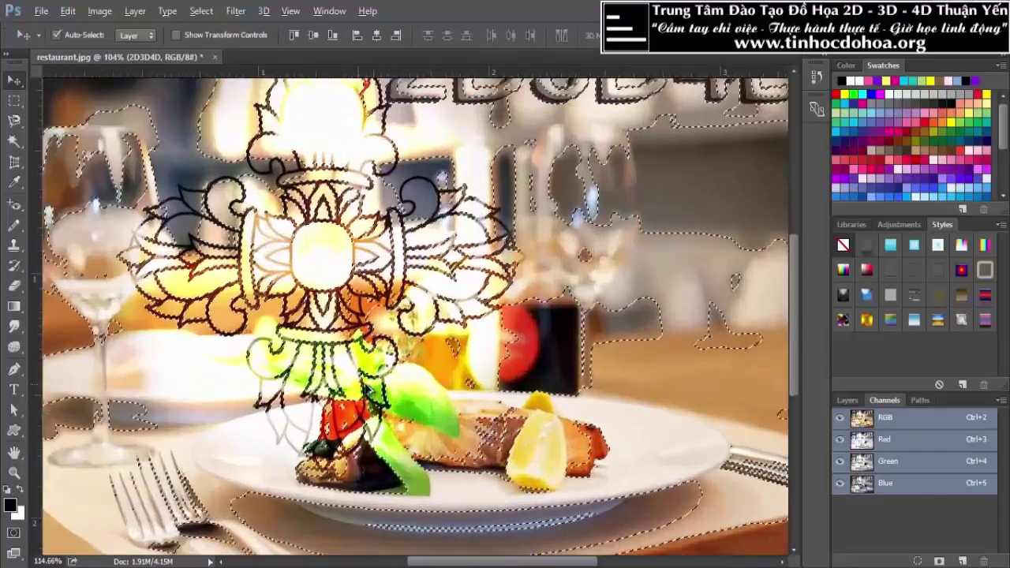
{"action": "scroll", "coordinate": [374, 406], "scroll_direction": "down", "scroll_amount": 2, "text": "alt"}
{"action": "scroll", "coordinate": [374, 405], "scroll_direction": "down", "scroll_amount": 1, "text": "alt"}
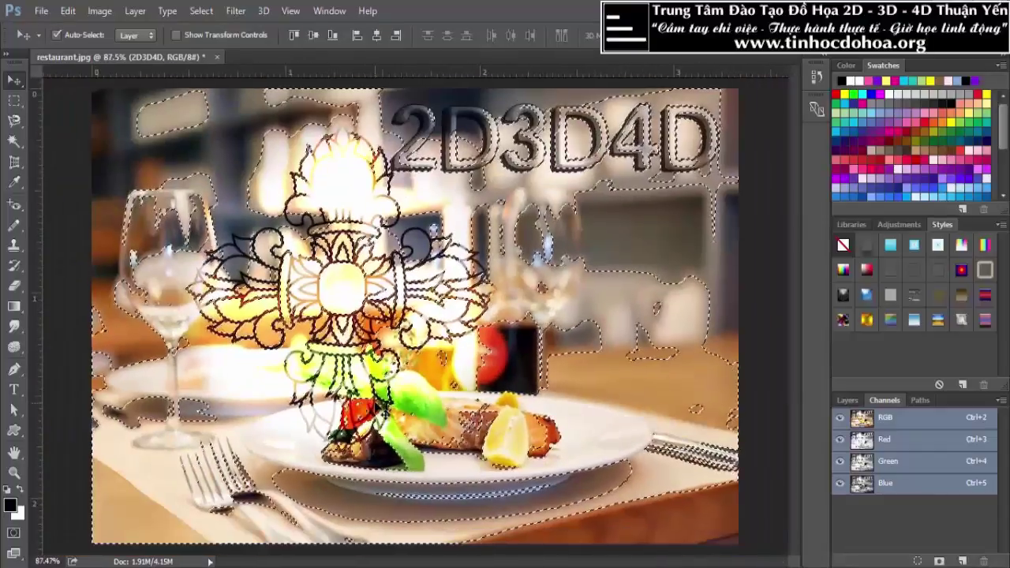
{"action": "key", "text": "ctrl+d"}
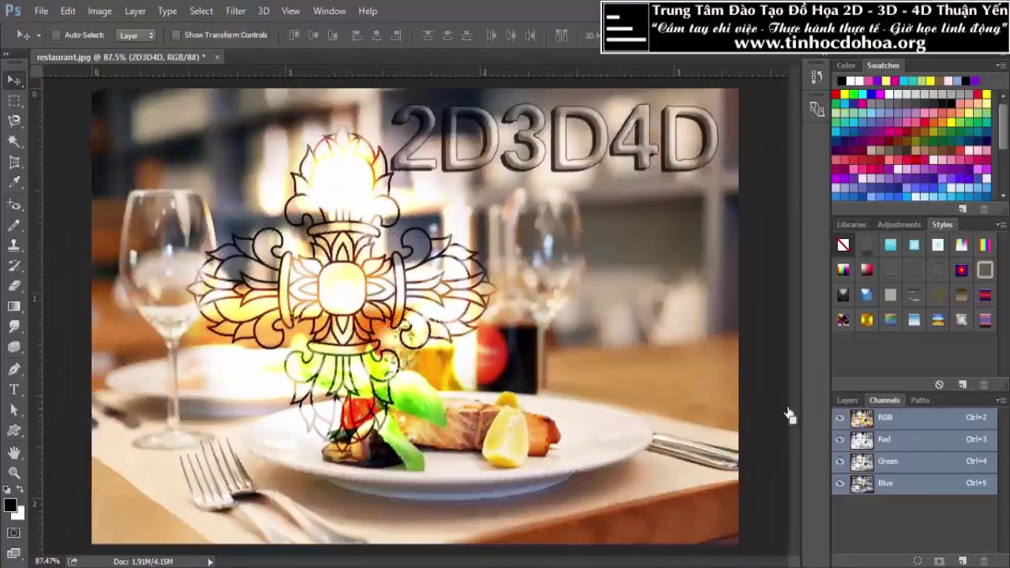
Load the Blue channel as a selection, deselect, and view the single channels with Ctrl+3/4/5
{"action": "left_click", "coordinate": [864, 472], "text": "ctrl"}
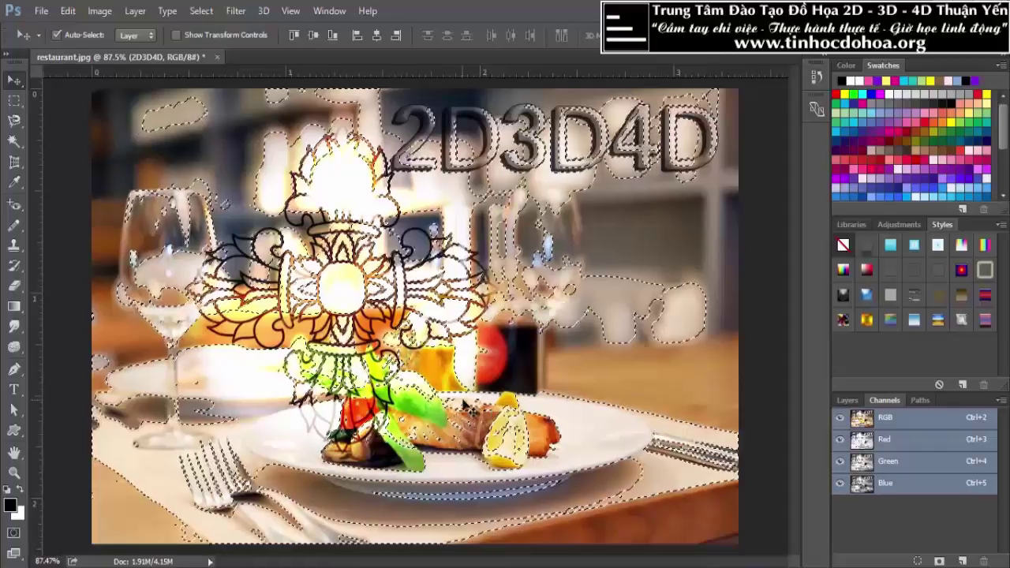
{"action": "key", "text": "ctrl+d"}
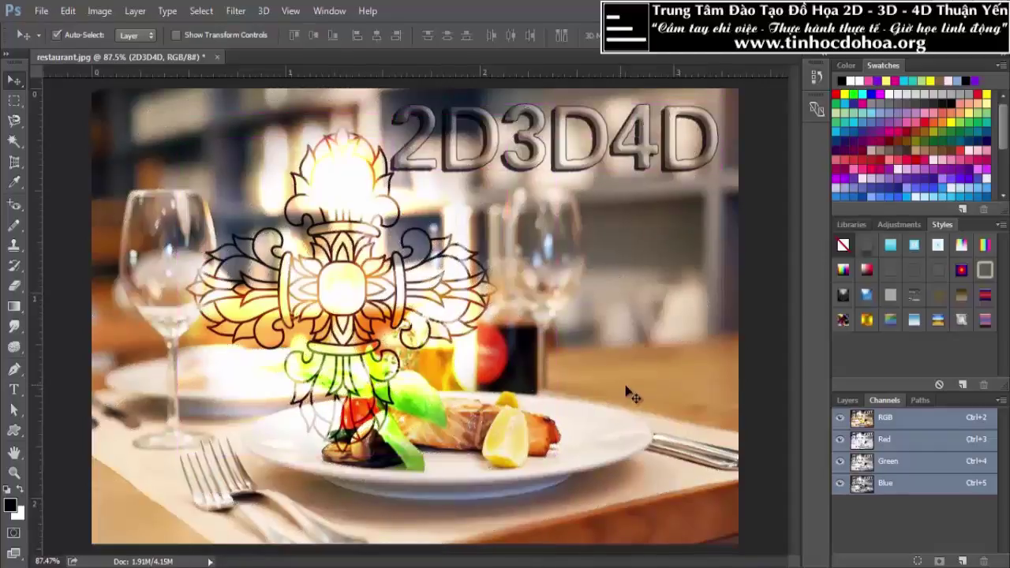
{"action": "key", "text": "ctrl+3"}
{"action": "key", "text": "ctrl+4"}
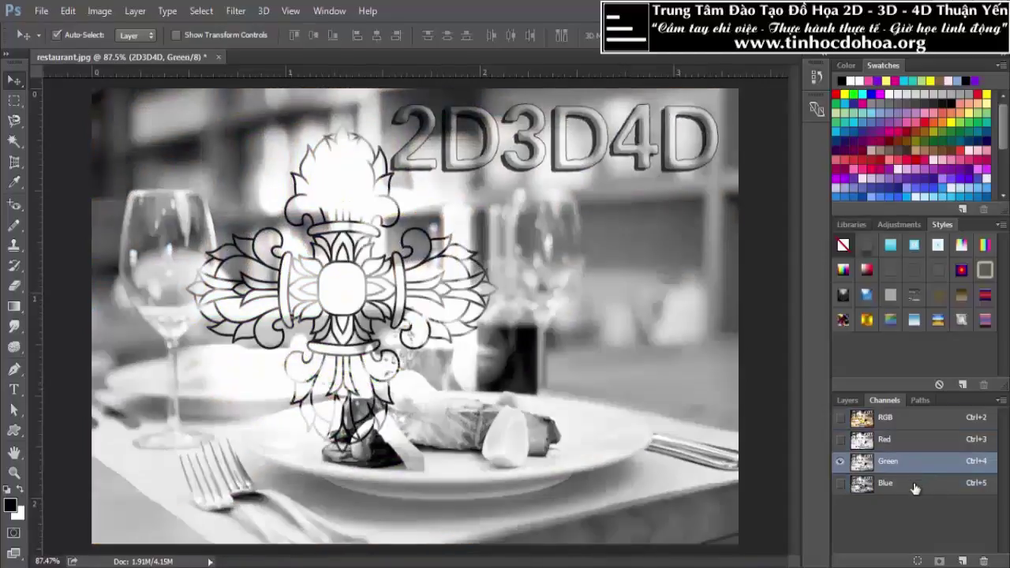
{"action": "key", "text": "ctrl+5"}
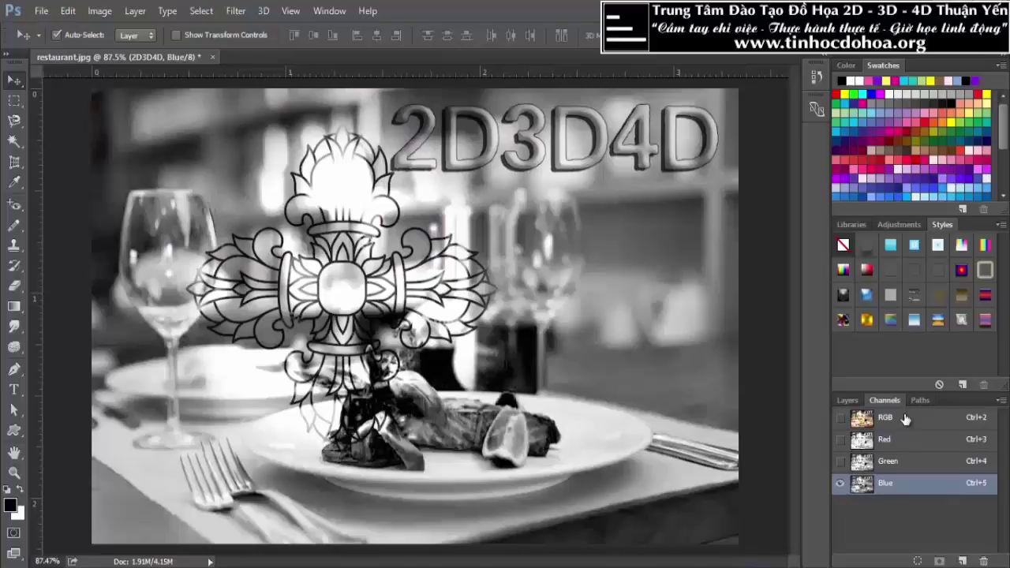
{"action": "left_click", "coordinate": [905, 419]}
Draw a closed Pen path beside the wine glass, load it as a selection, then deselect
{"action": "left_click", "coordinate": [918, 400]}
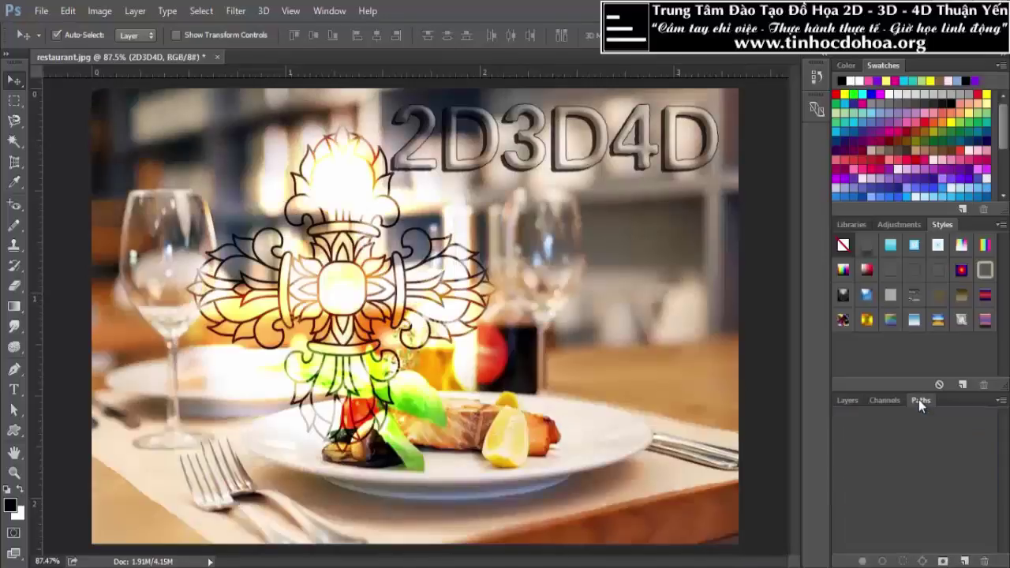
{"action": "scroll", "coordinate": [108, 314], "scroll_direction": "up", "scroll_amount": 2}
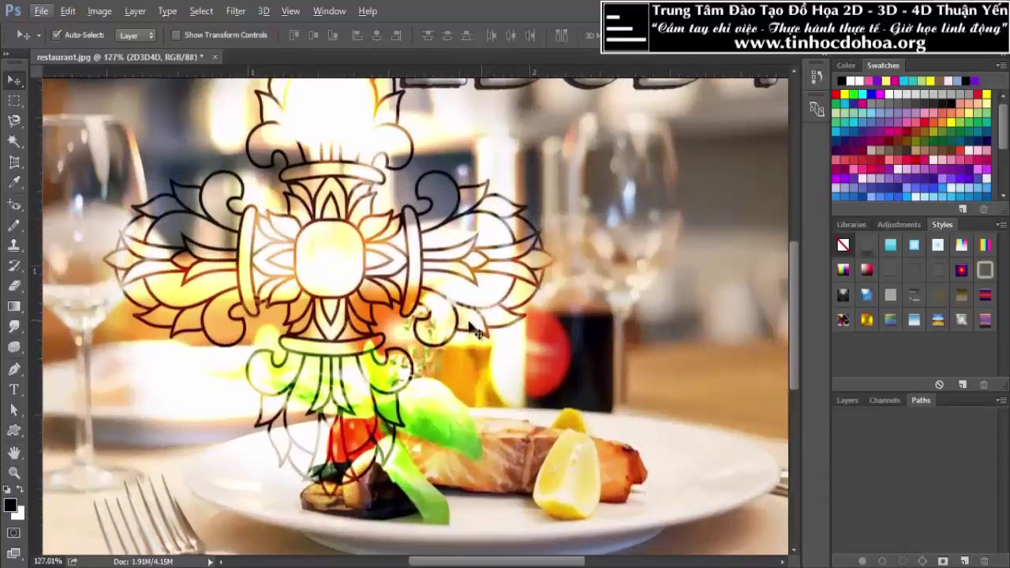
{"action": "left_click_drag", "start_coordinate": [108, 314], "coordinate": [17, 381]}
{"action": "left_click", "coordinate": [15, 373]}
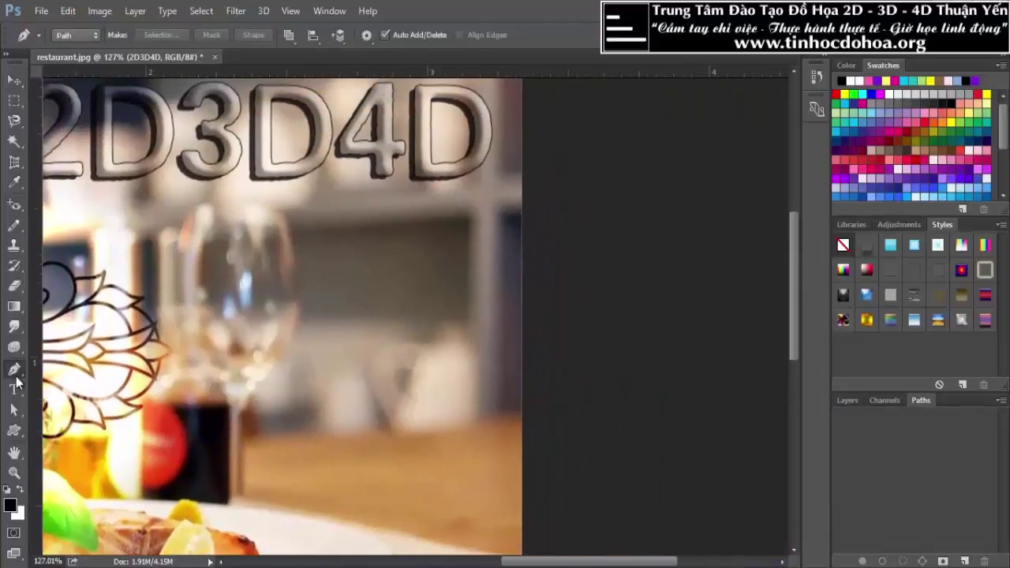
{"action": "mouse_move", "coordinate": [118, 327]}
{"action": "left_mouse_down"}
{"action": "mouse_move", "coordinate": [410, 296]}
{"action": "mouse_move", "coordinate": [356, 314]}
{"action": "left_mouse_up"}
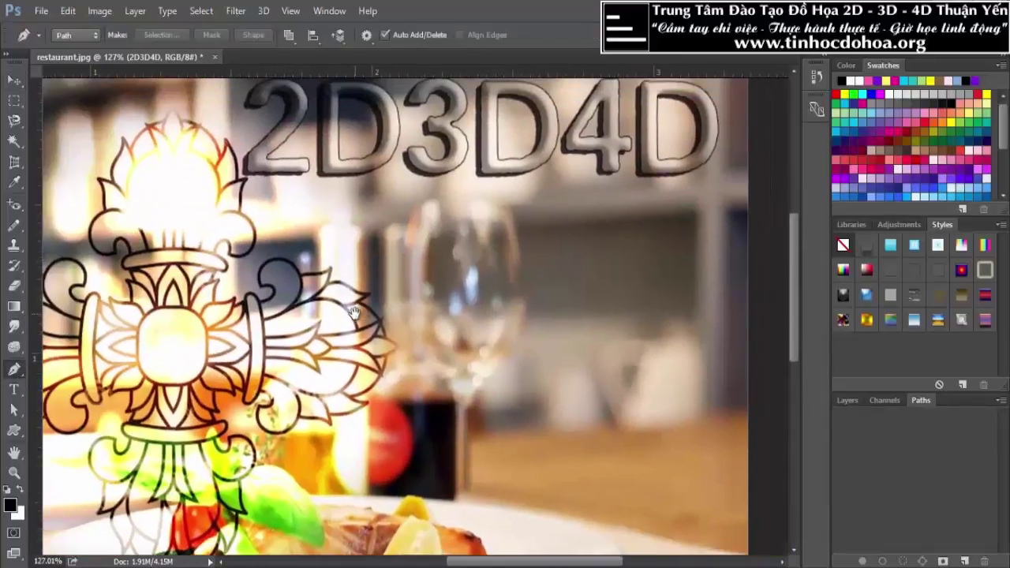
{"action": "left_click", "coordinate": [486, 281]}
{"action": "left_click", "coordinate": [534, 397]}
{"action": "left_click", "coordinate": [487, 284]}
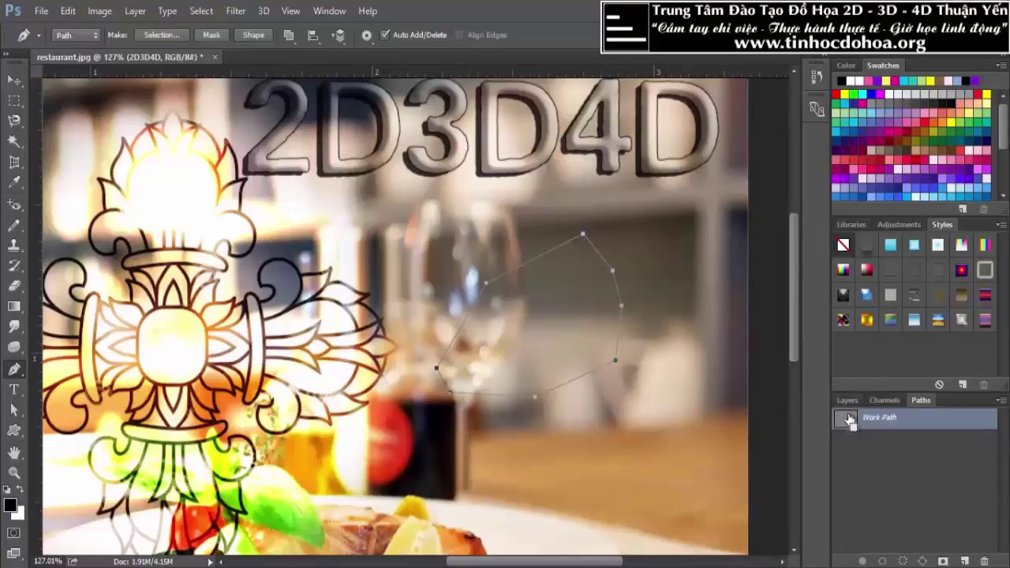
{"action": "left_click", "coordinate": [848, 421], "text": "ctrl"}
{"action": "key", "text": "ctrl+d"}
Start a new five-anchor path outline on the photo
{"action": "scroll", "coordinate": [554, 352], "scroll_direction": "down", "scroll_amount": 1}
{"action": "scroll", "coordinate": [554, 352], "scroll_direction": "down", "scroll_amount": 1}
{"action": "left_click", "coordinate": [210, 156]}
{"action": "left_click", "coordinate": [286, 162]}
{"action": "left_click", "coordinate": [368, 230]}
{"action": "left_click", "coordinate": [251, 300]}
{"action": "left_click", "coordinate": [134, 256]}
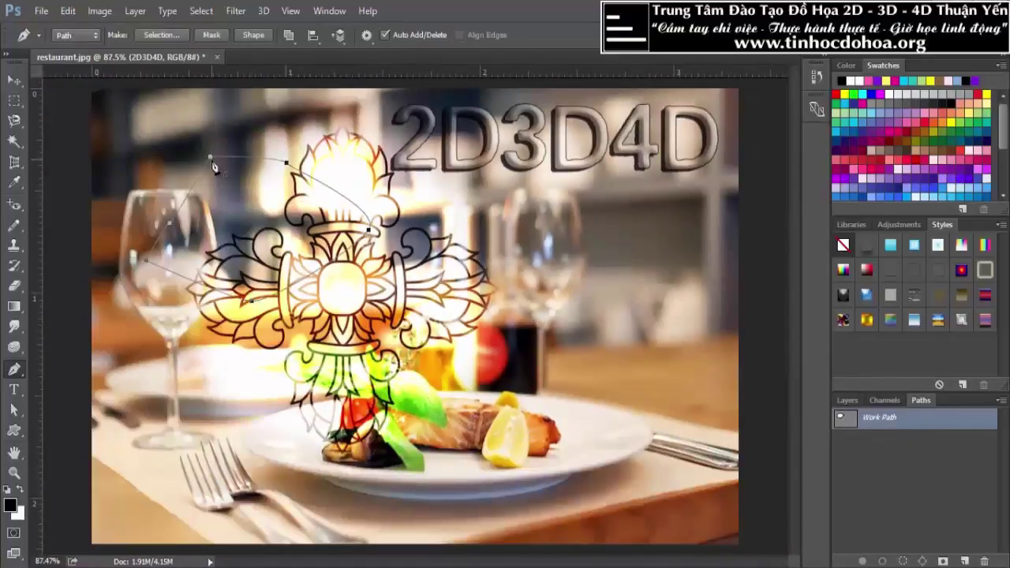
Trace a closed path from the 2D3D4D title down around the plate and back
{"action": "left_click", "coordinate": [604, 286]}
{"action": "left_click", "coordinate": [587, 380]}
{"action": "left_click", "coordinate": [446, 434]}
{"action": "left_click", "coordinate": [377, 365]}
{"action": "left_click", "coordinate": [426, 267]}
{"action": "left_click", "coordinate": [442, 202]}
{"action": "left_click", "coordinate": [507, 163]}
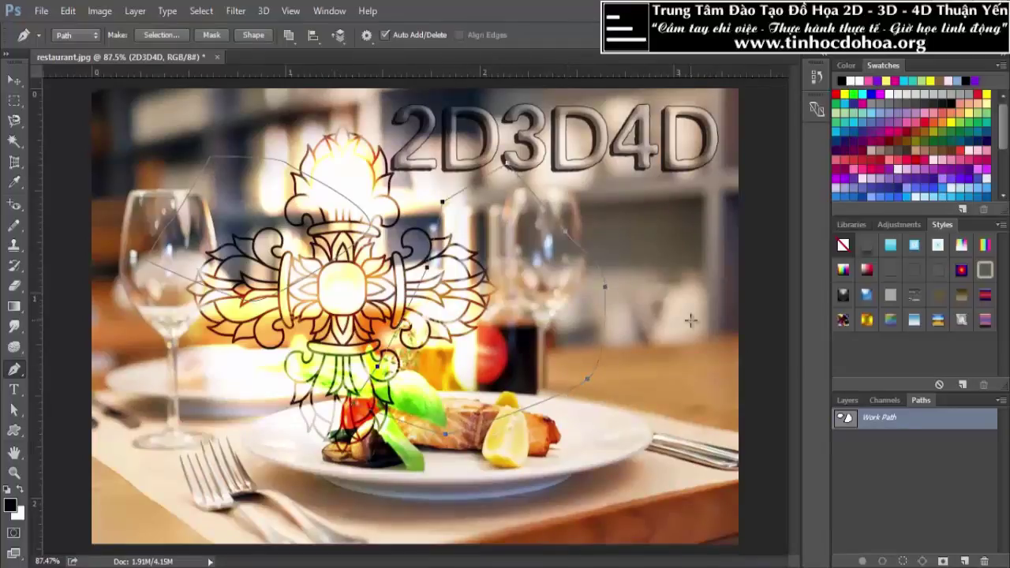
Add a closed shape around the plate's lower right and a curved right-edge anchor, then load and clear the selection
{"action": "left_click", "coordinate": [686, 480]}
{"action": "left_click", "coordinate": [622, 495]}
{"action": "left_click", "coordinate": [551, 495]}
{"action": "left_click", "coordinate": [620, 423]}
{"action": "left_click", "coordinate": [703, 331]}
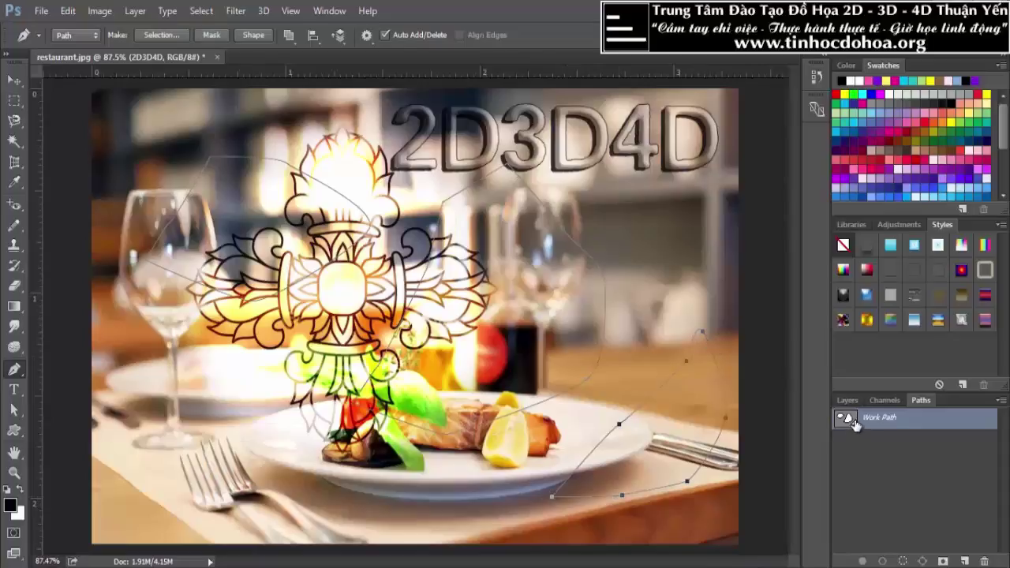
{"action": "left_click_drag", "start_coordinate": [651, 197], "coordinate": [652, 236]}
{"action": "left_click", "coordinate": [846, 418], "text": "ctrl"}
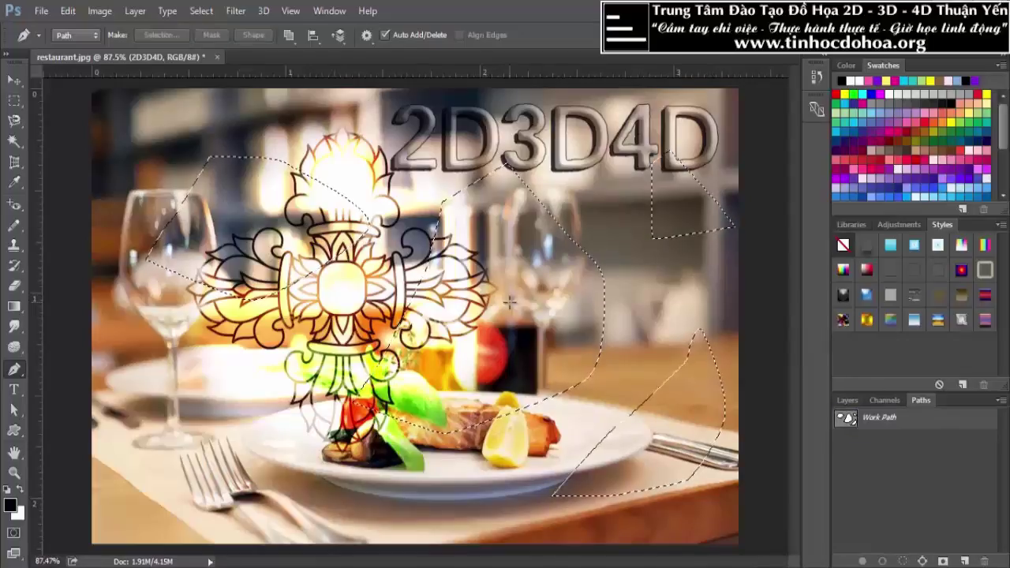
{"action": "key", "text": "ctrl+d"}
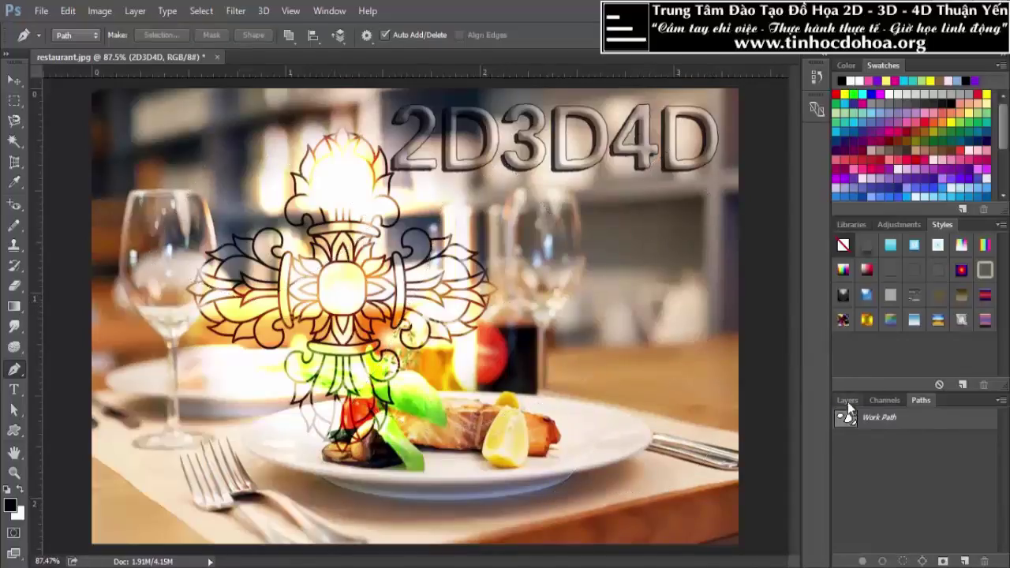
Return to the Layers panel, zoom out, and lock Layer 1 completely
{"action": "left_click", "coordinate": [876, 401]}
{"action": "left_click", "coordinate": [915, 401]}
{"action": "left_click", "coordinate": [880, 401]}
{"action": "left_click", "coordinate": [847, 400]}
{"action": "key", "text": "ctrl+minus"}
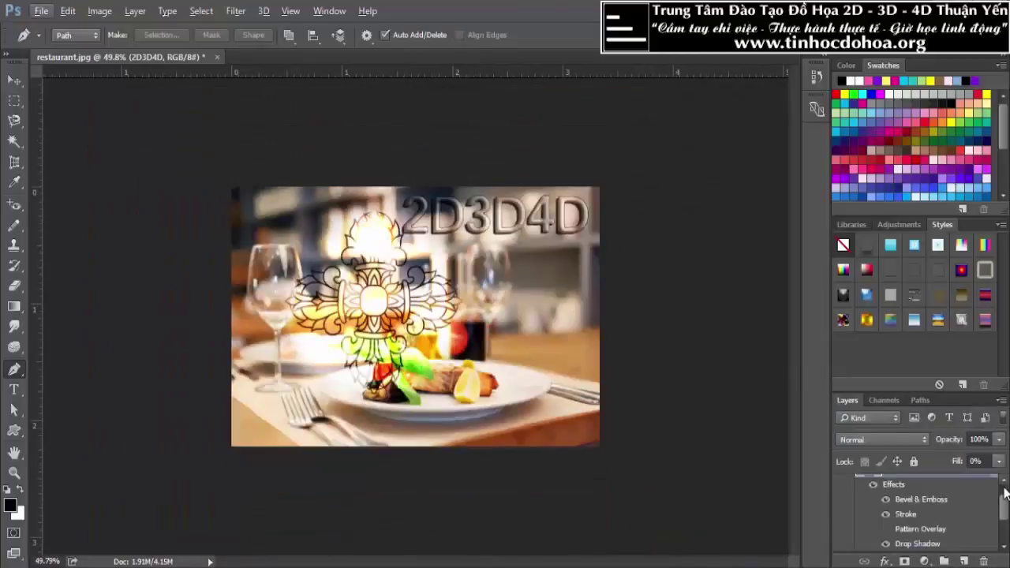
{"action": "key", "text": "ctrl+minus"}
{"action": "scroll", "coordinate": [937, 522], "scroll_direction": "down", "scroll_amount": 3}
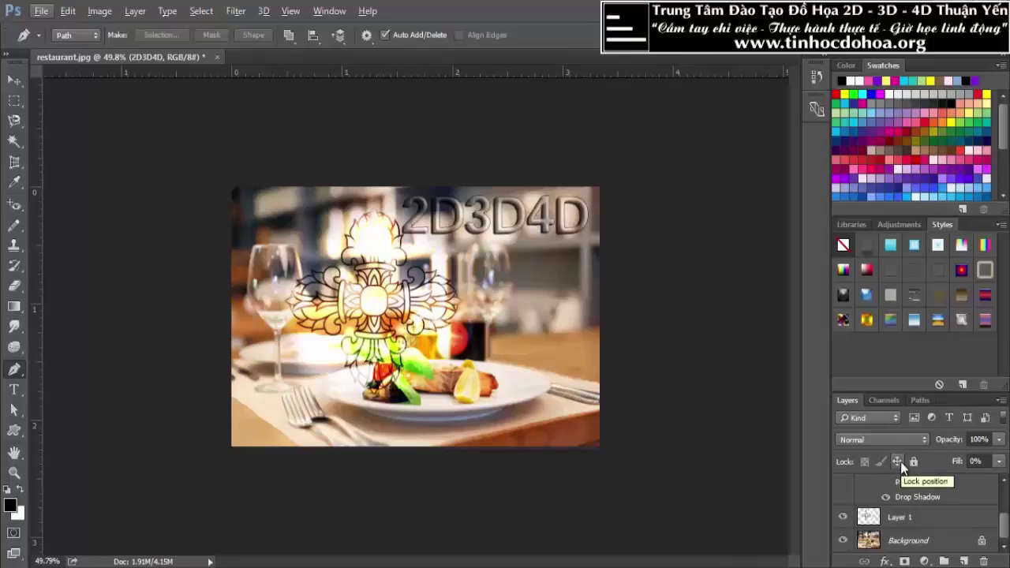
{"action": "left_click", "coordinate": [900, 522]}
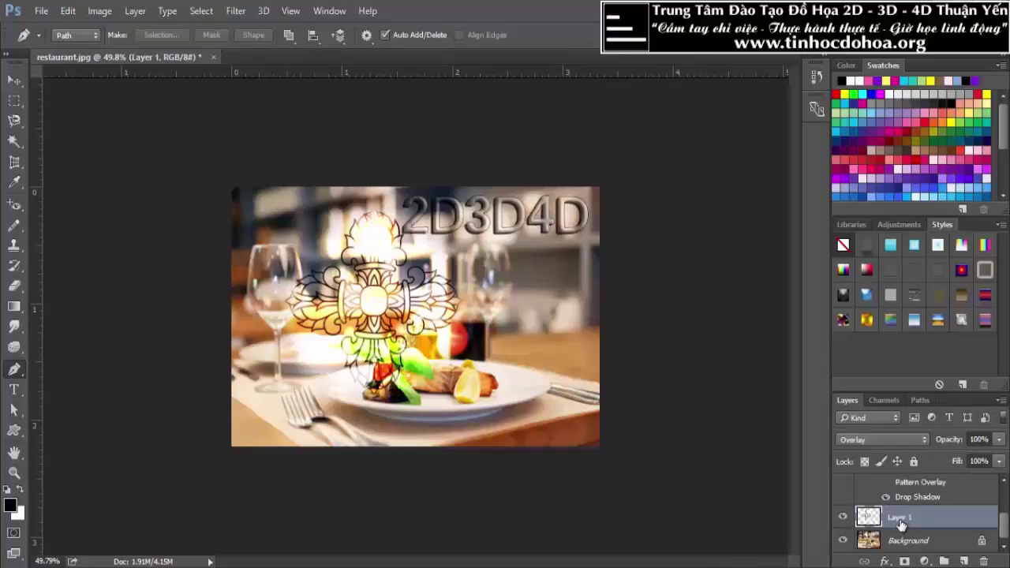
{"action": "left_click", "coordinate": [914, 462]}
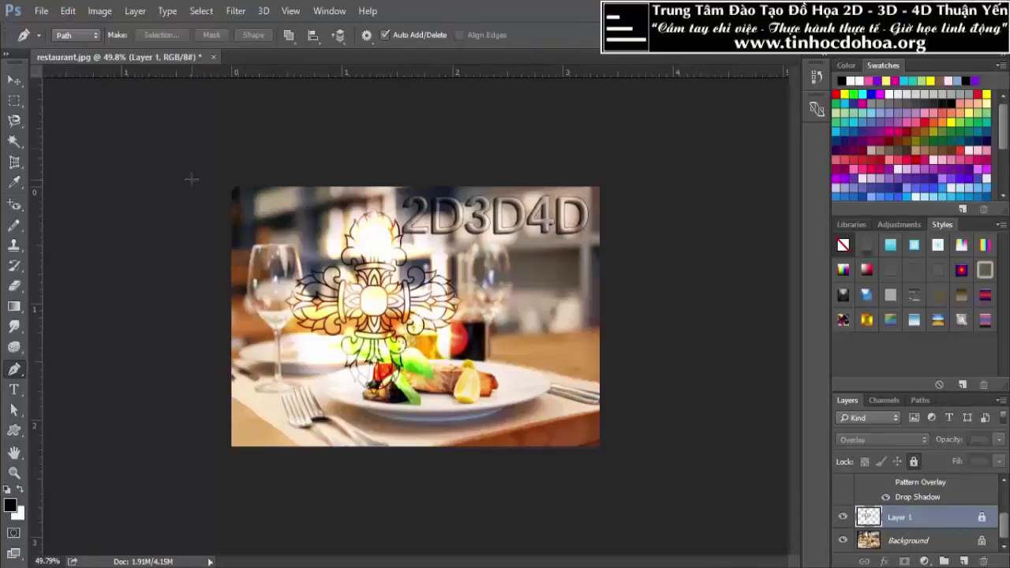
With the Move tool, unlock Layer 1 and nudge the ornament slightly down-right
{"action": "left_click", "coordinate": [14, 81]}
{"action": "left_click", "coordinate": [426, 294]}
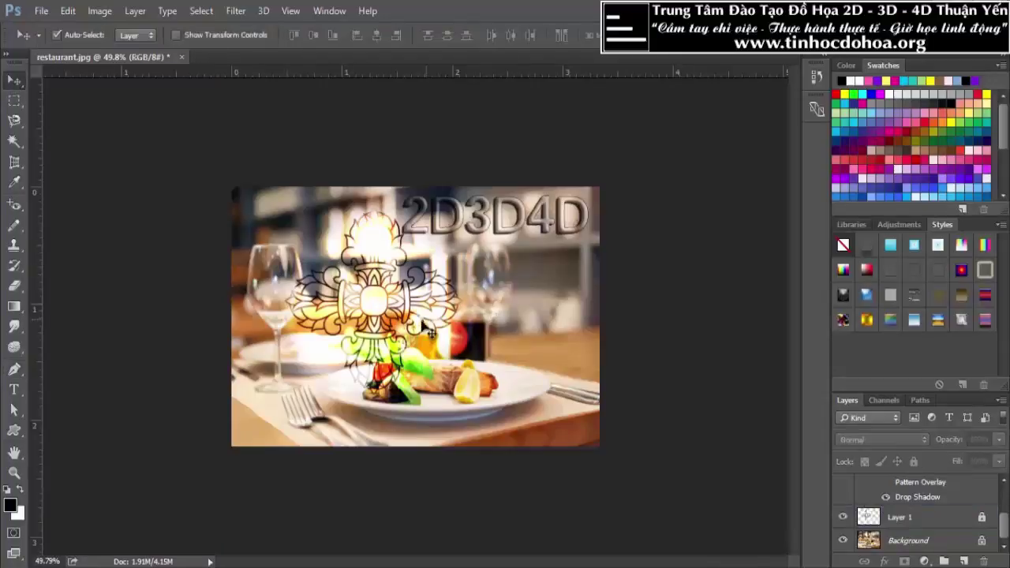
{"action": "left_click", "coordinate": [913, 521]}
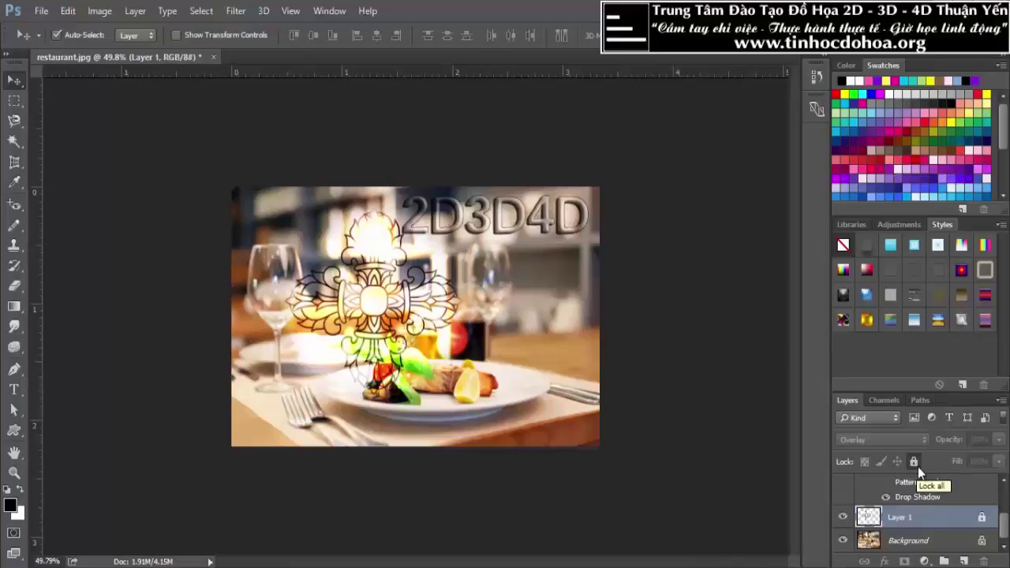
{"action": "left_click", "coordinate": [916, 464]}
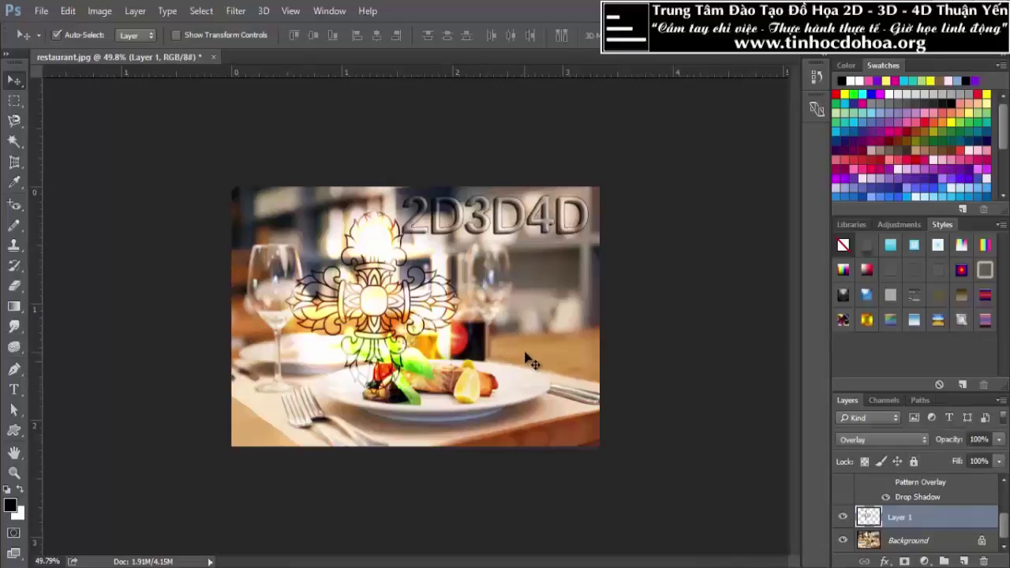
{"action": "scroll", "coordinate": [394, 284], "scroll_direction": "down", "scroll_amount": 1}
{"action": "scroll", "coordinate": [390, 271], "scroll_direction": "up", "scroll_amount": 4}
{"action": "mouse_move", "coordinate": [389, 271]}
{"action": "left_mouse_down"}
{"action": "mouse_move", "coordinate": [411, 280]}
{"action": "mouse_move", "coordinate": [404, 286]}
{"action": "left_mouse_up"}
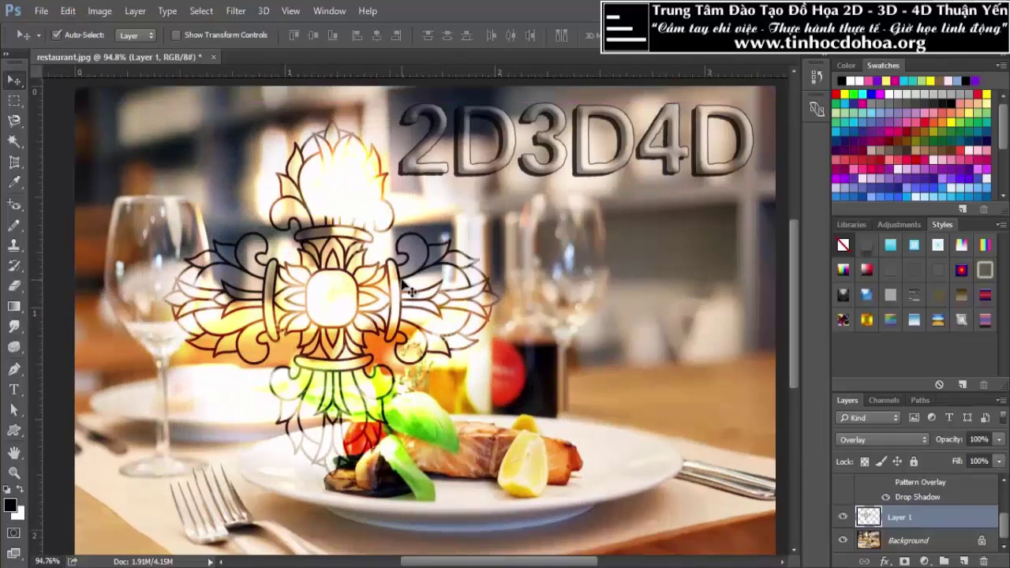
{"action": "scroll", "coordinate": [412, 296], "scroll_direction": "down", "scroll_amount": 1}
{"action": "scroll", "coordinate": [411, 298], "scroll_direction": "up", "scroll_amount": 1}
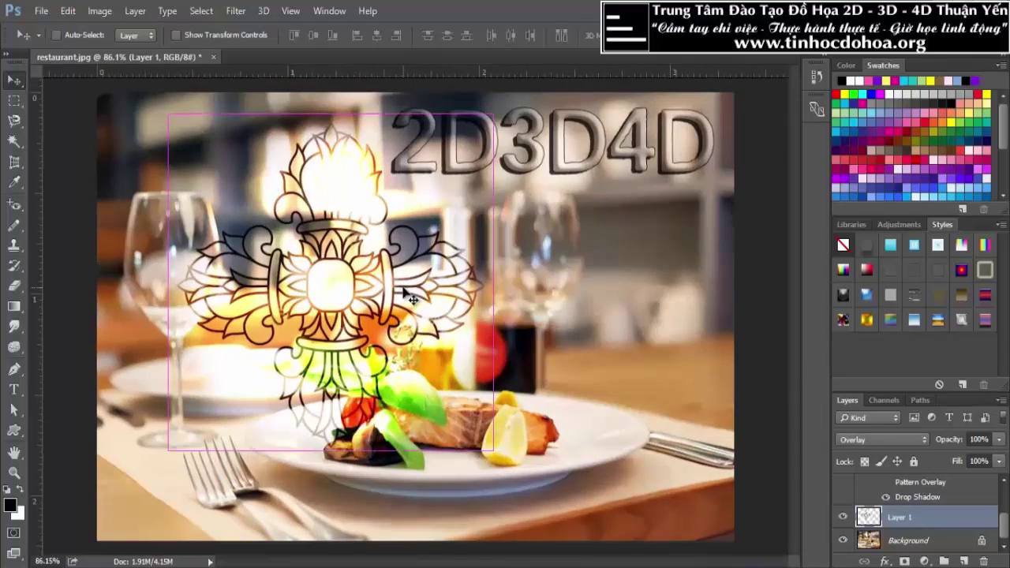
Open original.jpg and drag the family photo into restaurant.jpg as a new layer
{"action": "key", "text": "ctrl+o"}
{"action": "left_click", "coordinate": [514, 218]}
{"action": "double_click", "coordinate": [606, 211]}
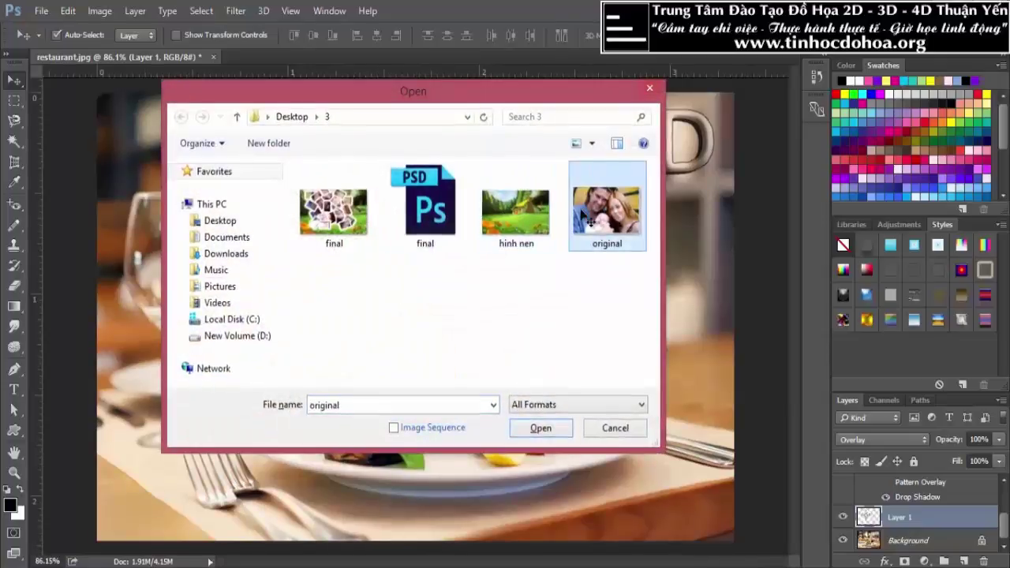
{"action": "left_click_drag", "start_coordinate": [424, 264], "coordinate": [248, 128]}
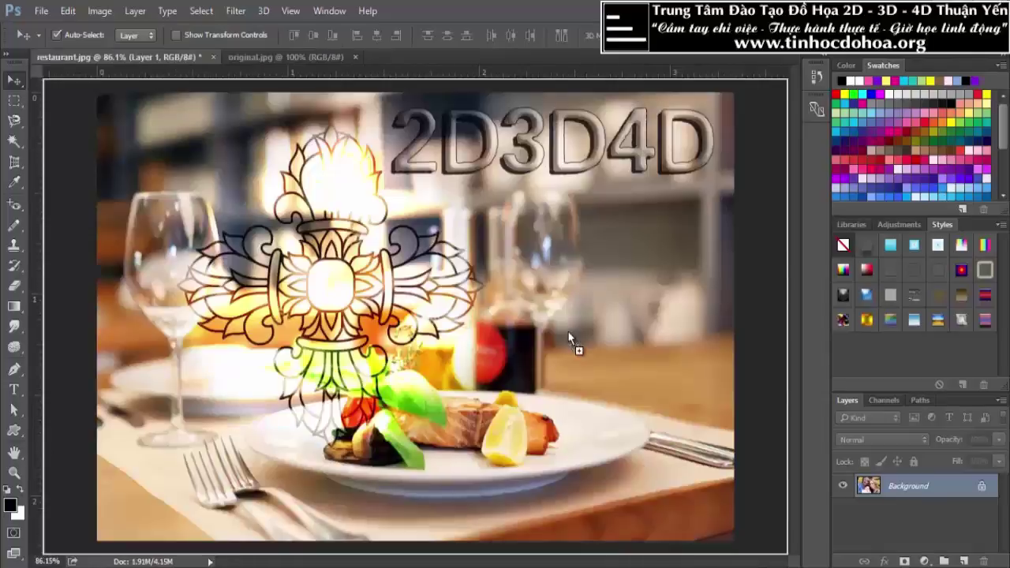
{"action": "mouse_move", "coordinate": [568, 330]}
{"action": "left_mouse_down"}
{"action": "mouse_move", "coordinate": [581, 338]}
{"action": "mouse_move", "coordinate": [585, 327]}
{"action": "left_mouse_up"}
{"action": "scroll", "coordinate": [573, 340], "scroll_direction": "down", "scroll_amount": 1}
{"action": "scroll", "coordinate": [572, 339], "scroll_direction": "down", "scroll_amount": 2}
Trial-scale the family photo larger, smaller, then back up to fill the canvas
{"action": "key", "text": "ctrl+t"}
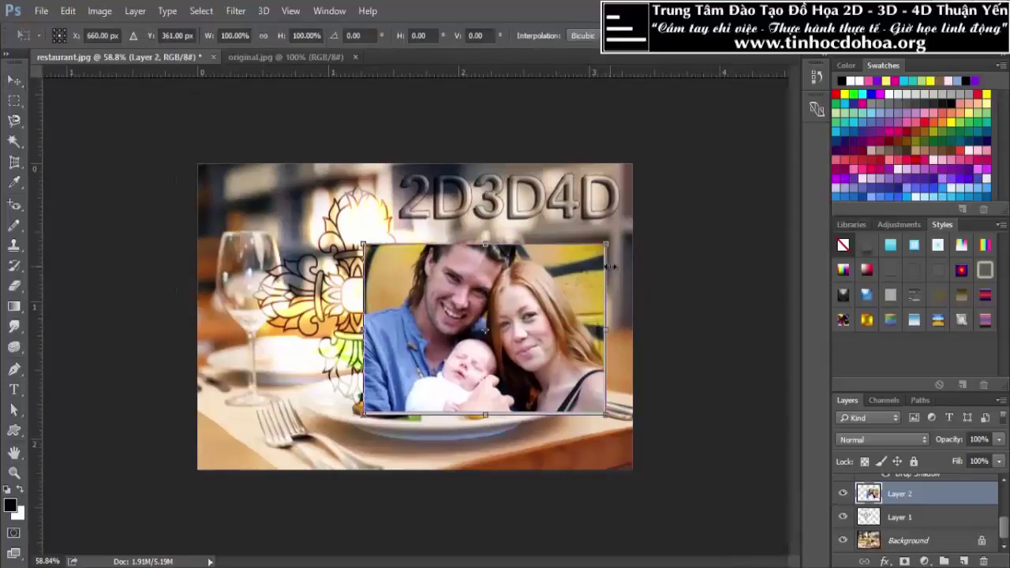
{"action": "mouse_move", "coordinate": [606, 246]}
{"action": "left_mouse_down"}
{"action": "mouse_move", "coordinate": [632, 224]}
{"action": "mouse_move", "coordinate": [694, 117]}
{"action": "mouse_move", "coordinate": [694, 86]}
{"action": "left_mouse_up"}
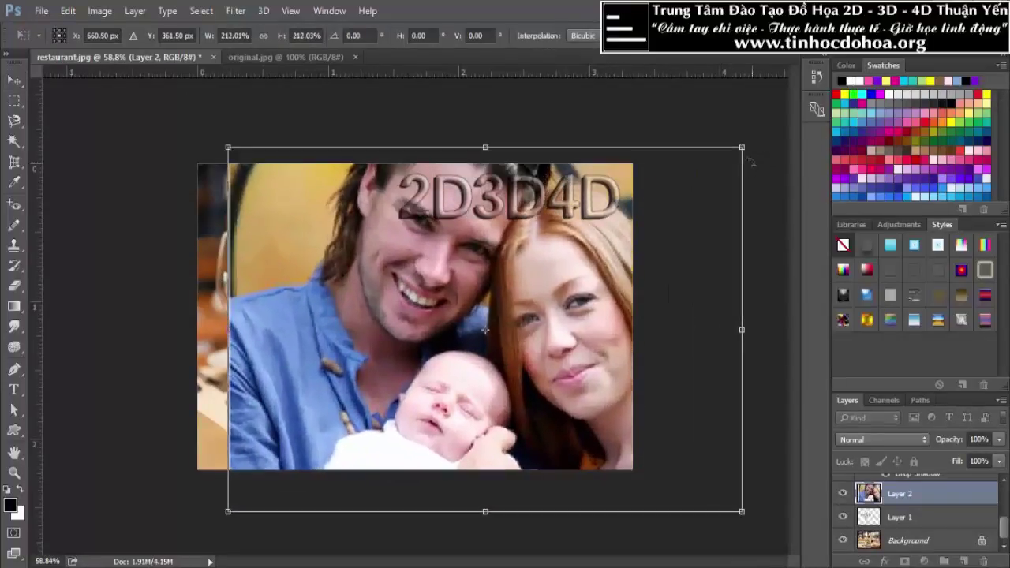
{"action": "key", "text": "Return"}
{"action": "mouse_move", "coordinate": [518, 302]}
{"action": "left_mouse_down"}
{"action": "mouse_move", "coordinate": [465, 348]}
{"action": "mouse_move", "coordinate": [496, 318]}
{"action": "left_mouse_up"}
{"action": "key", "text": "ctrl+minus"}
{"action": "key", "text": "ctrl+t"}
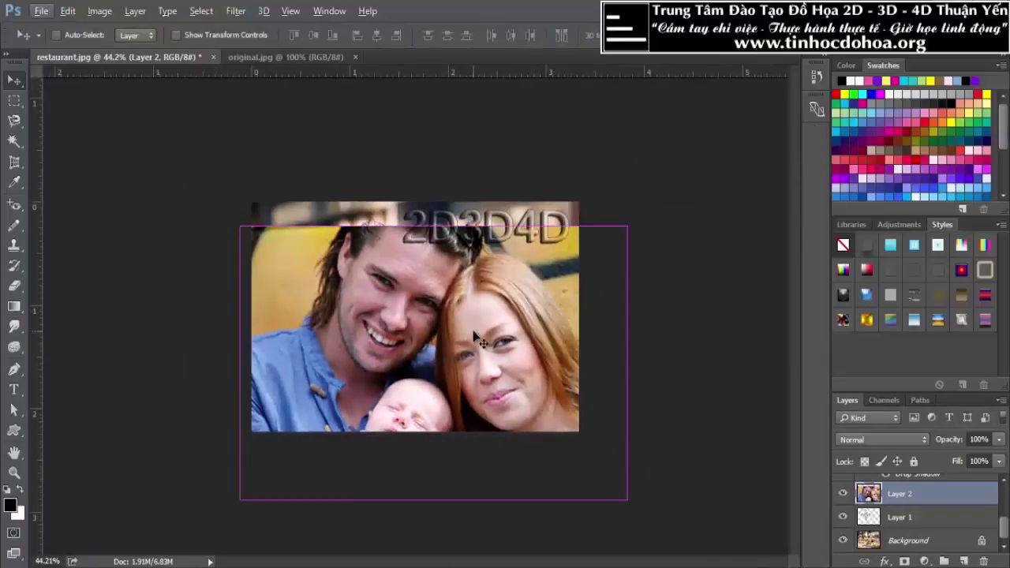
{"action": "left_click_drag", "start_coordinate": [628, 227], "coordinate": [475, 329]}
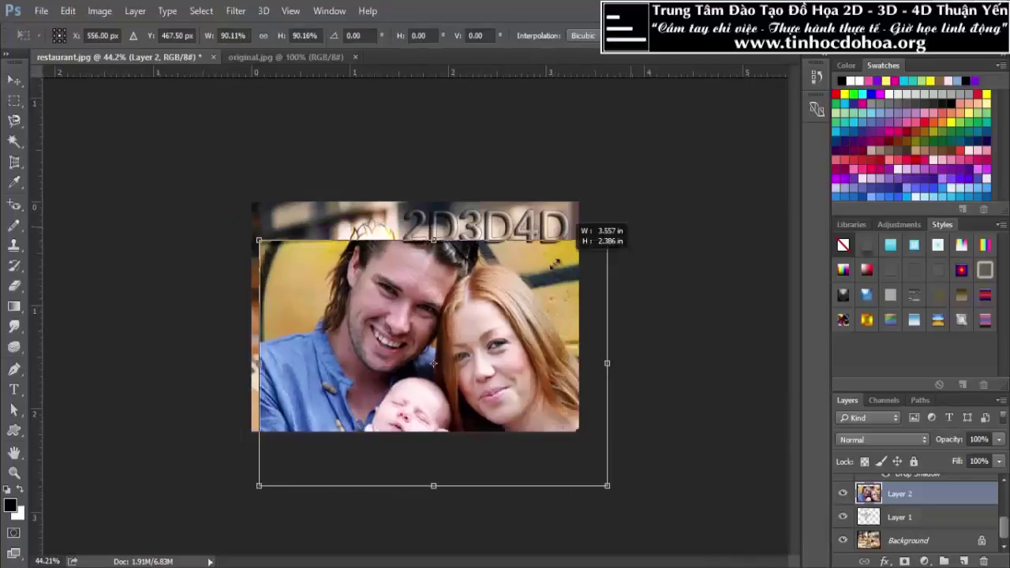
{"action": "key", "text": "Return"}
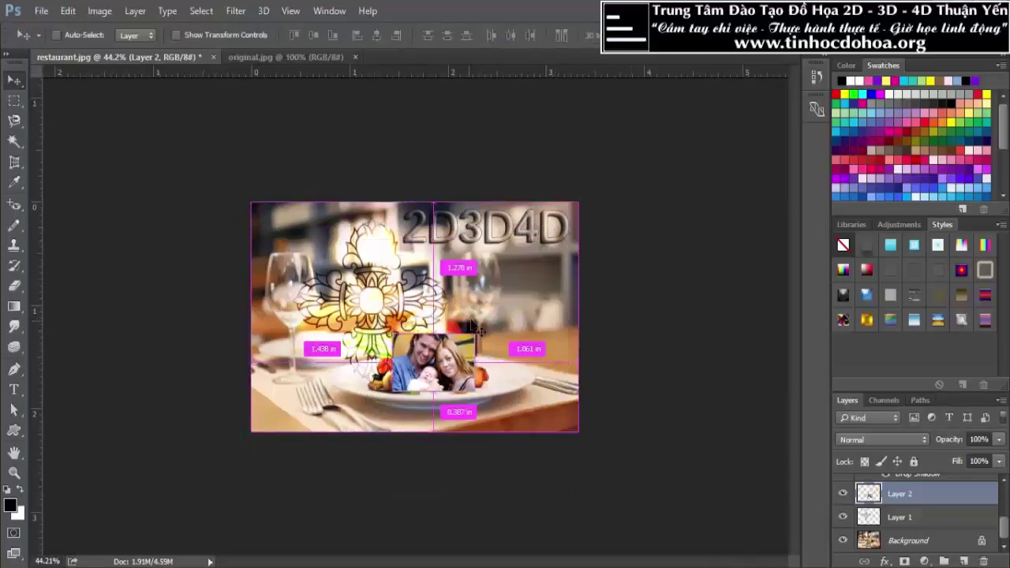
{"action": "key", "text": "ctrl+t"}
{"action": "left_click_drag", "start_coordinate": [476, 334], "coordinate": [706, 106]}
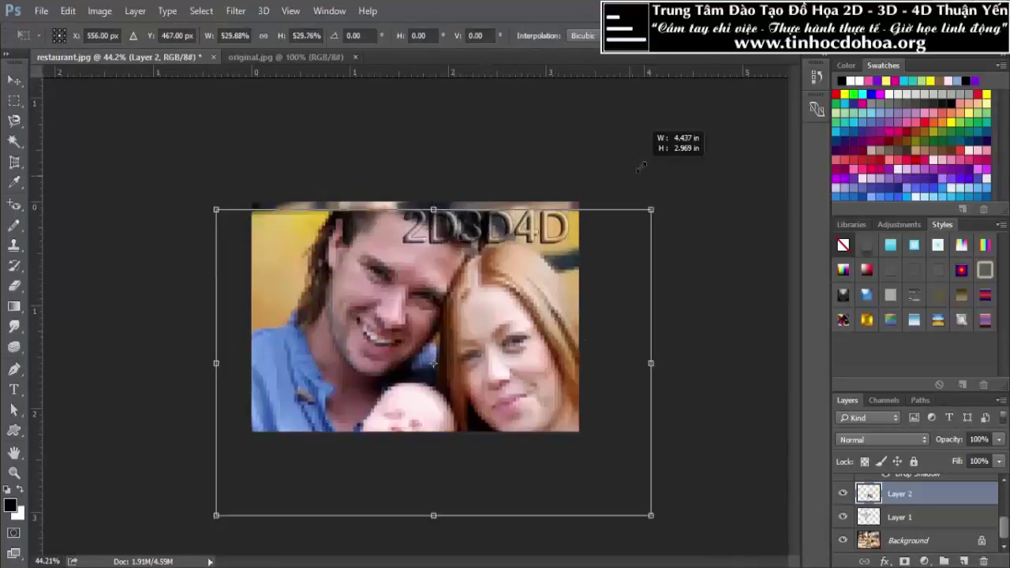
{"action": "key", "text": "Return"}
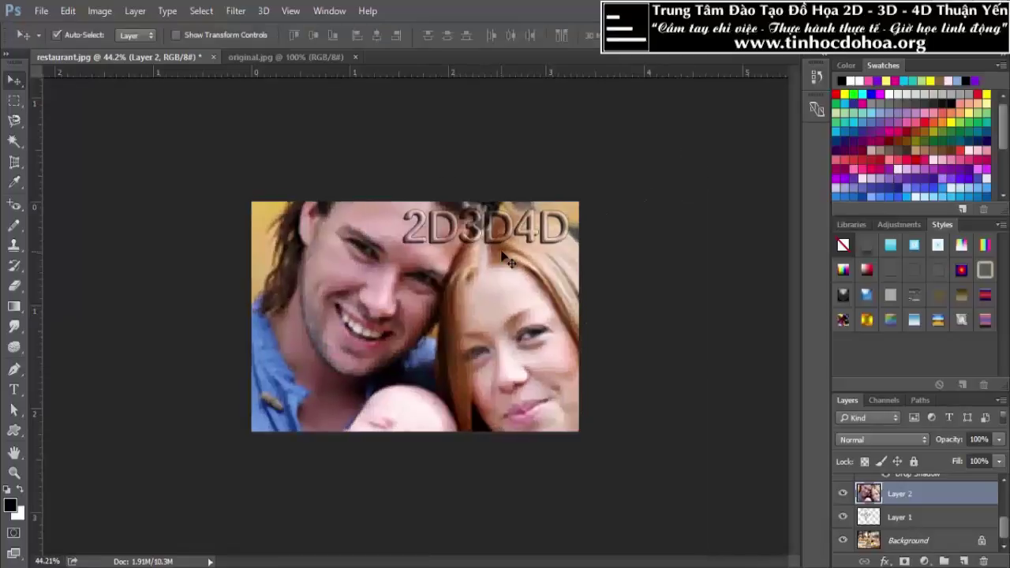
Shrink the photo tiny, scale it back up, then undo to the sharp original
{"action": "key", "text": "ctrl+t"}
{"action": "left_click_drag", "start_coordinate": [703, 171], "coordinate": [434, 340]}
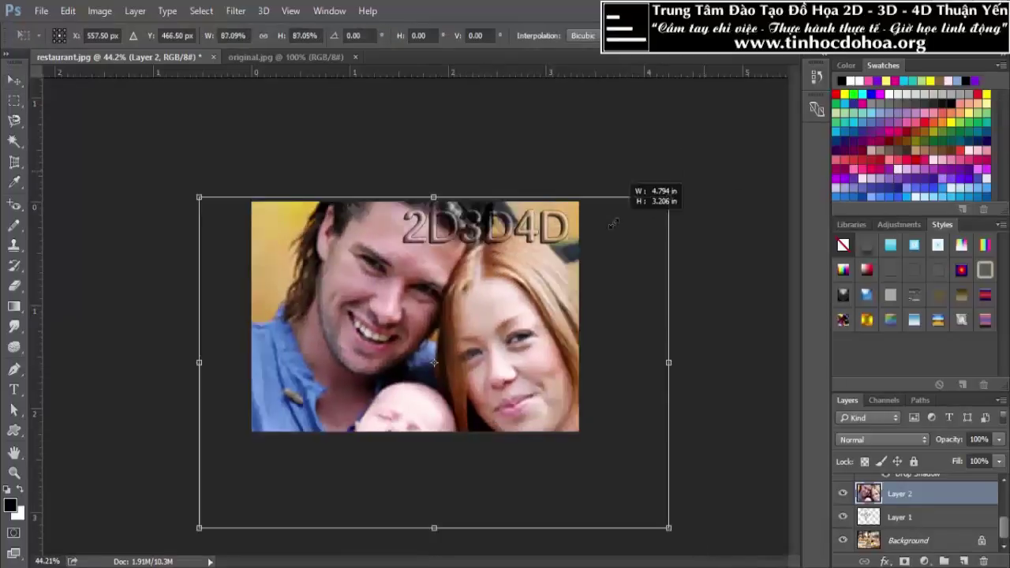
{"action": "key", "text": "Return"}
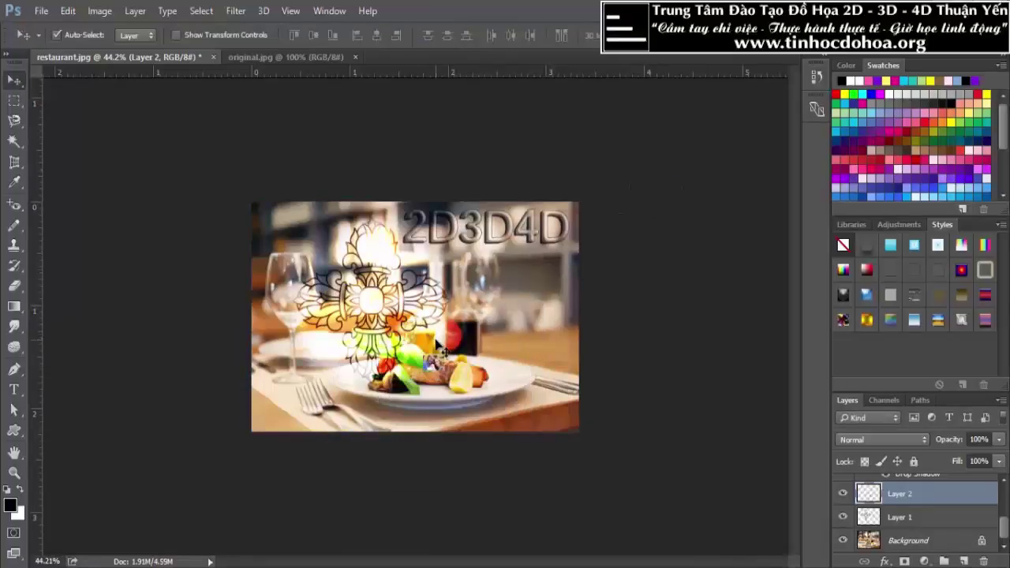
{"action": "key", "text": "ctrl+t"}
{"action": "left_click_drag", "start_coordinate": [446, 352], "coordinate": [688, 181]}
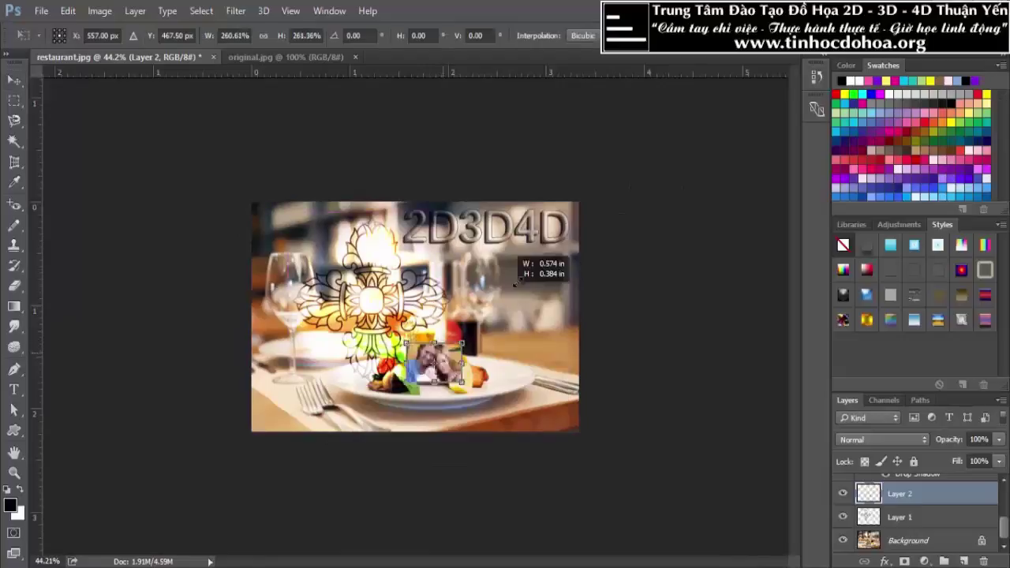
{"action": "key", "text": "Return"}
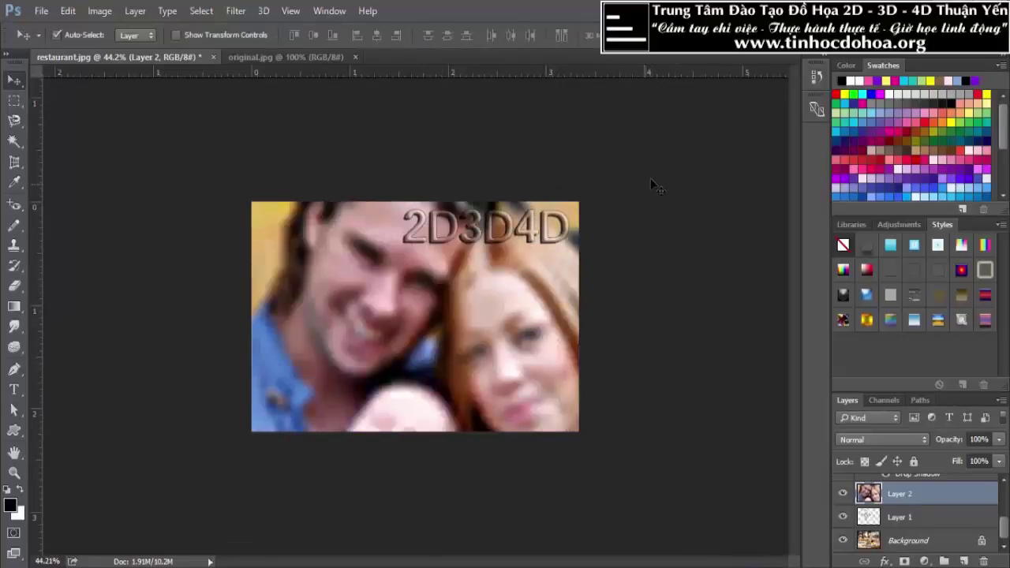
{"action": "key", "text": "ctrl+alt+z"}
{"action": "key", "text": "ctrl+alt+z"}
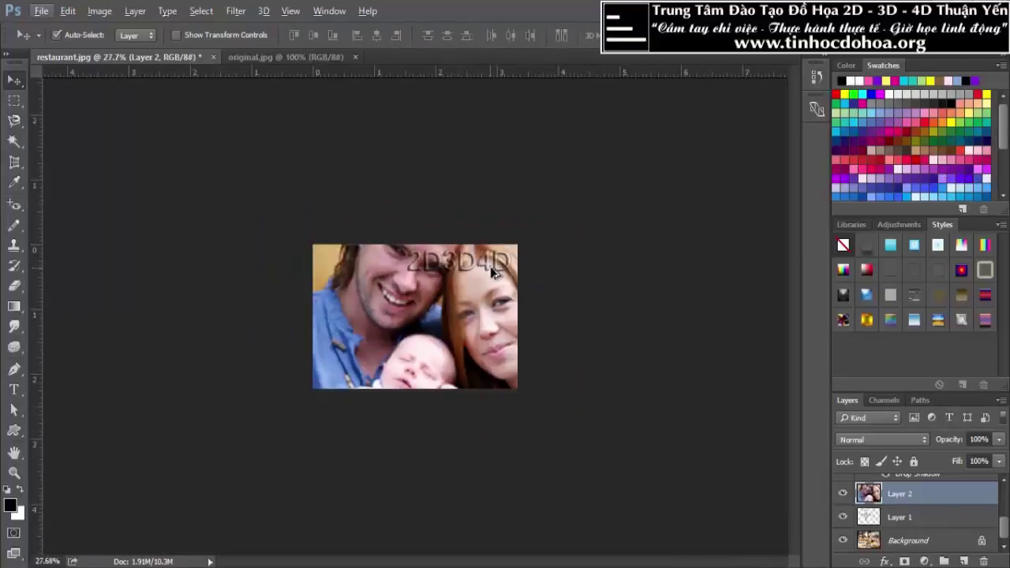
Scale the family photo small over the plate and shift it slightly left
{"action": "key", "text": "ctrl+t"}
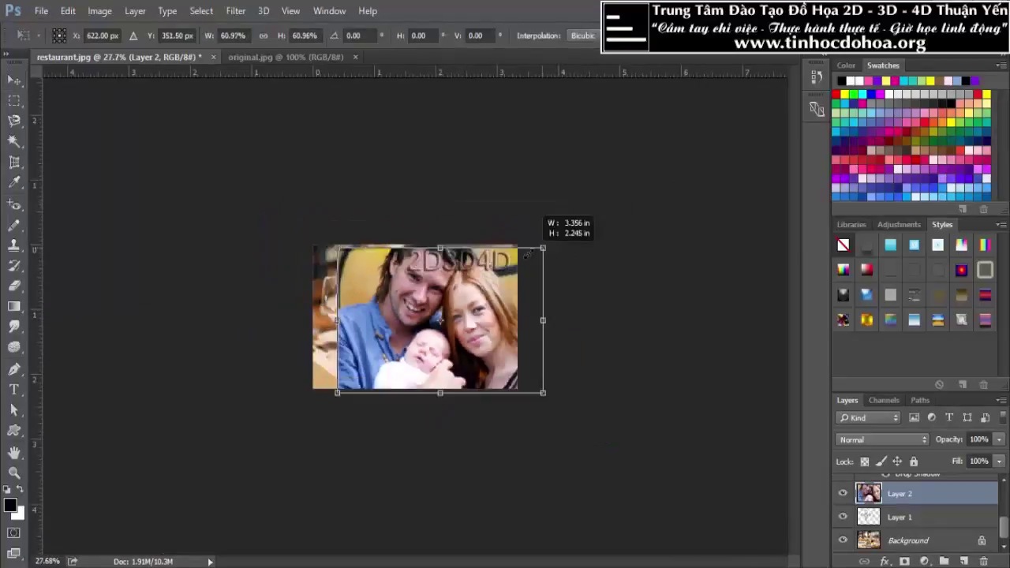
{"action": "left_click_drag", "start_coordinate": [608, 203], "coordinate": [505, 284]}
{"action": "key", "text": "Return"}
{"action": "left_click_drag", "start_coordinate": [456, 316], "coordinate": [432, 313]}
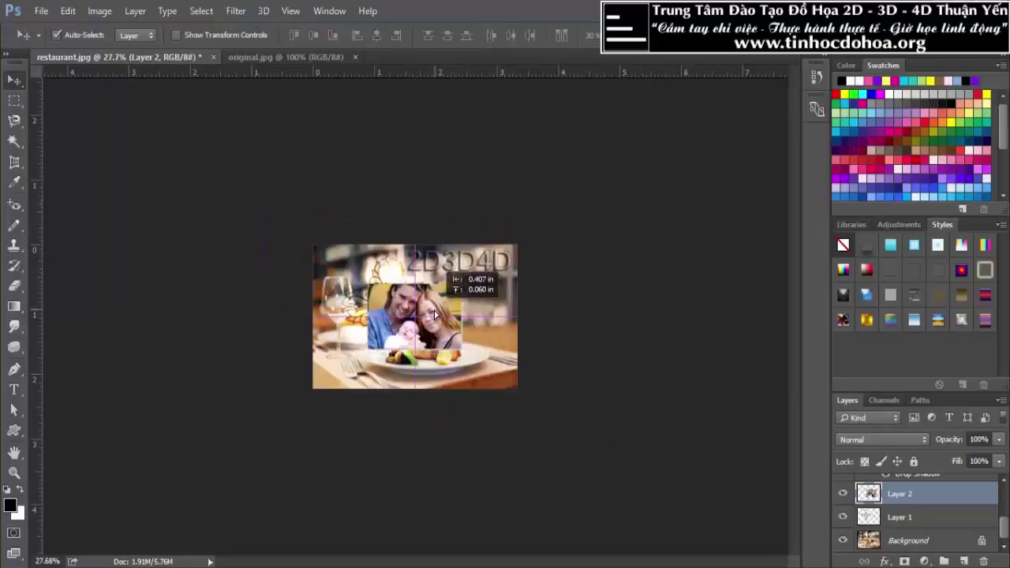
{"action": "key", "text": "ctrl+plus"}
Convert Layer 2 to a Smart Object and enlarge it to fill most of the canvas
{"action": "right_click", "coordinate": [887, 490]}
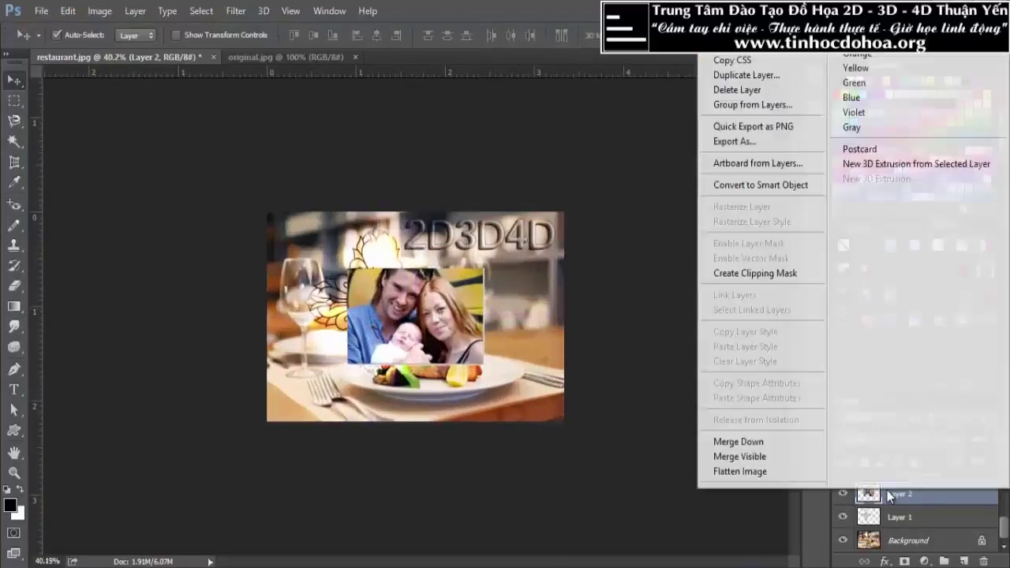
{"action": "right_click", "coordinate": [939, 497]}
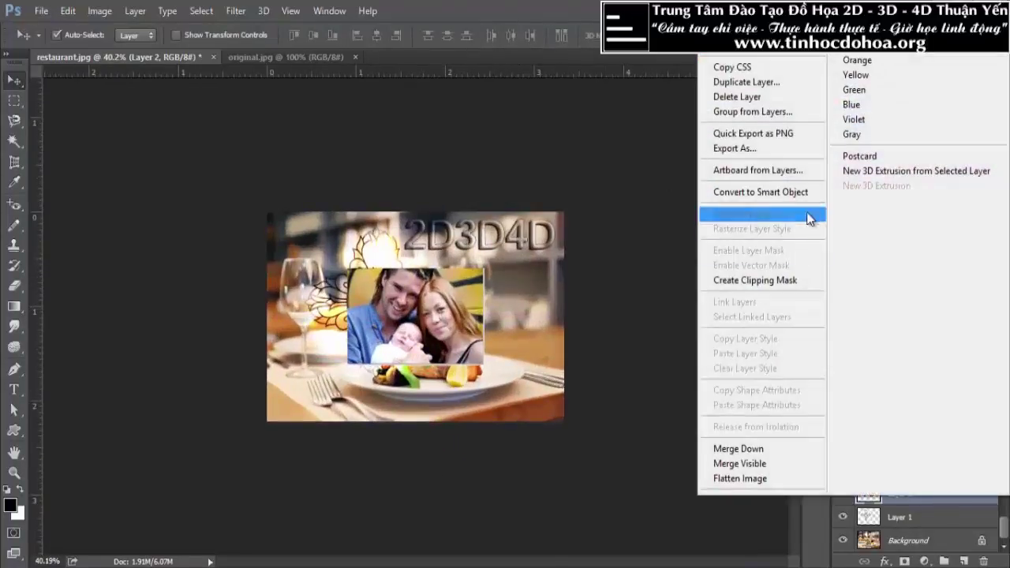
{"action": "left_click", "coordinate": [764, 198]}
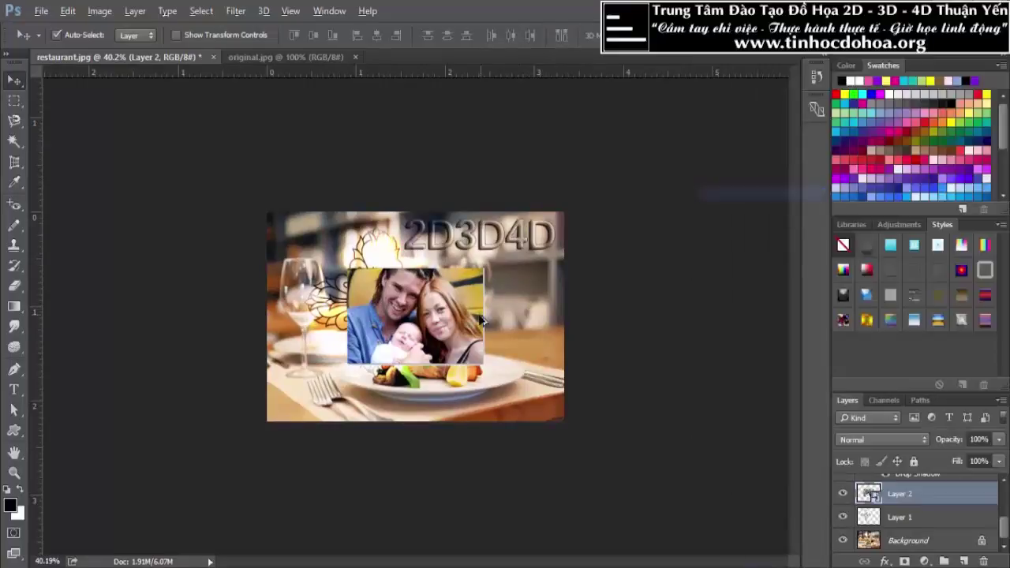
{"action": "key", "text": "ctrl+plus"}
{"action": "key", "text": "ctrl+t"}
{"action": "key", "text": "ctrl+minus"}
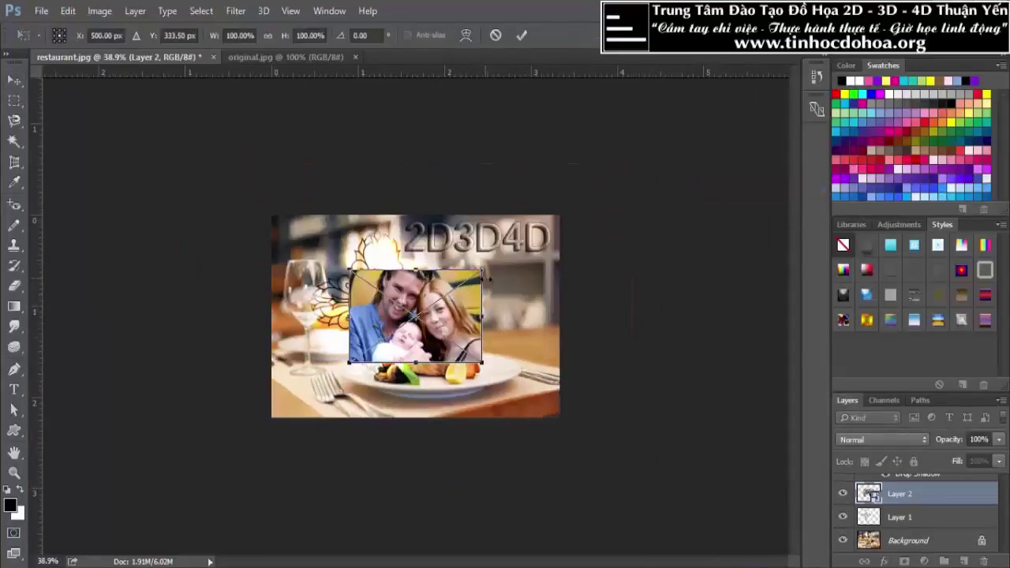
{"action": "left_click_drag", "start_coordinate": [483, 274], "coordinate": [718, 101]}
{"action": "key", "text": "Return"}
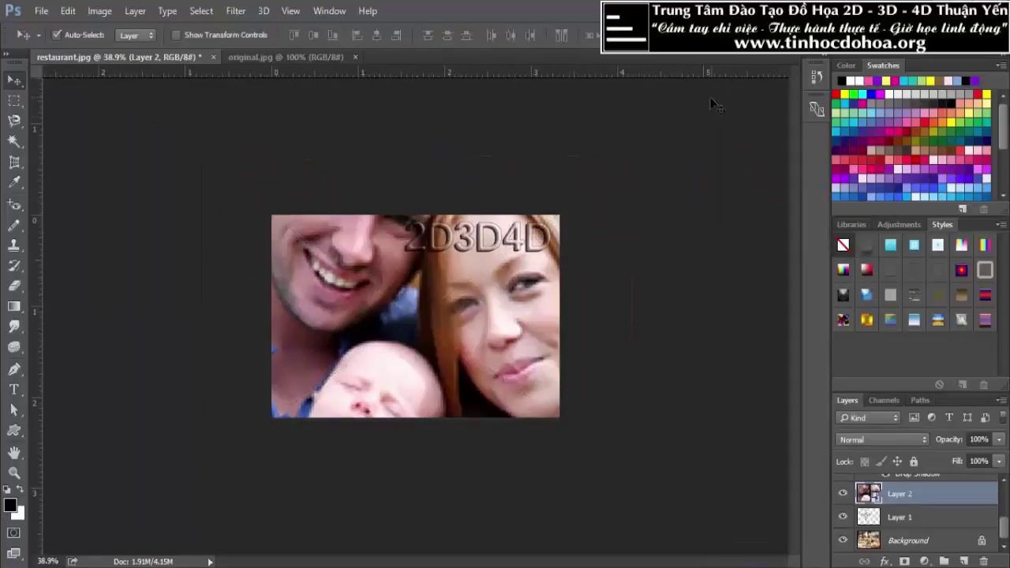
Test-resize the smart object smaller and larger, then shrink it inward from its corner
{"action": "key", "text": "ctrl+t"}
{"action": "left_click_drag", "start_coordinate": [717, 102], "coordinate": [443, 301]}
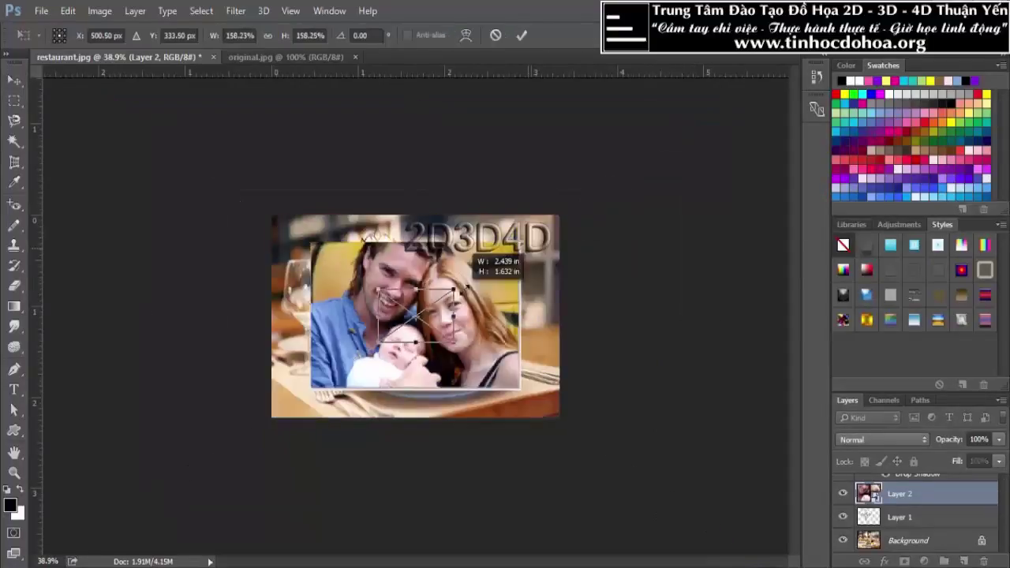
{"action": "key", "text": "Return"}
{"action": "key", "text": "ctrl+t"}
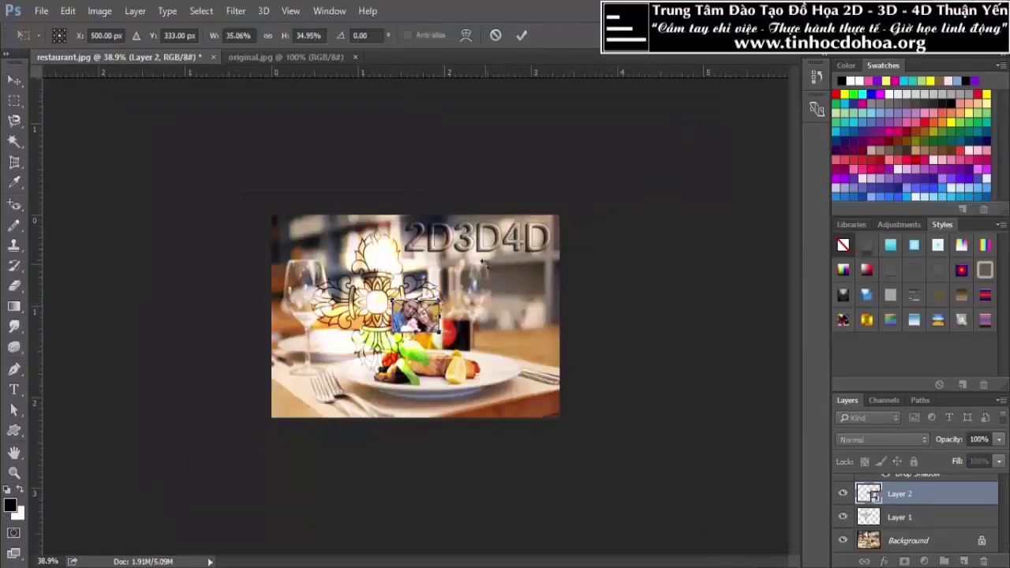
{"action": "left_click_drag", "start_coordinate": [440, 301], "coordinate": [720, 95]}
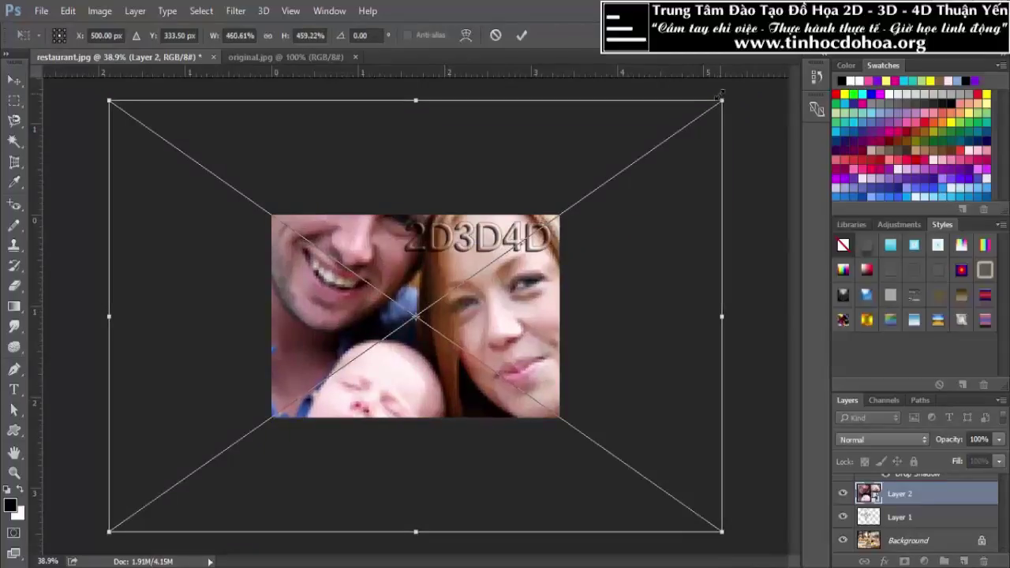
{"action": "key", "text": "Return"}
{"action": "key", "text": "ctrl+t"}
{"action": "left_click_drag", "start_coordinate": [723, 98], "coordinate": [552, 215]}
{"action": "key", "text": "Return"}
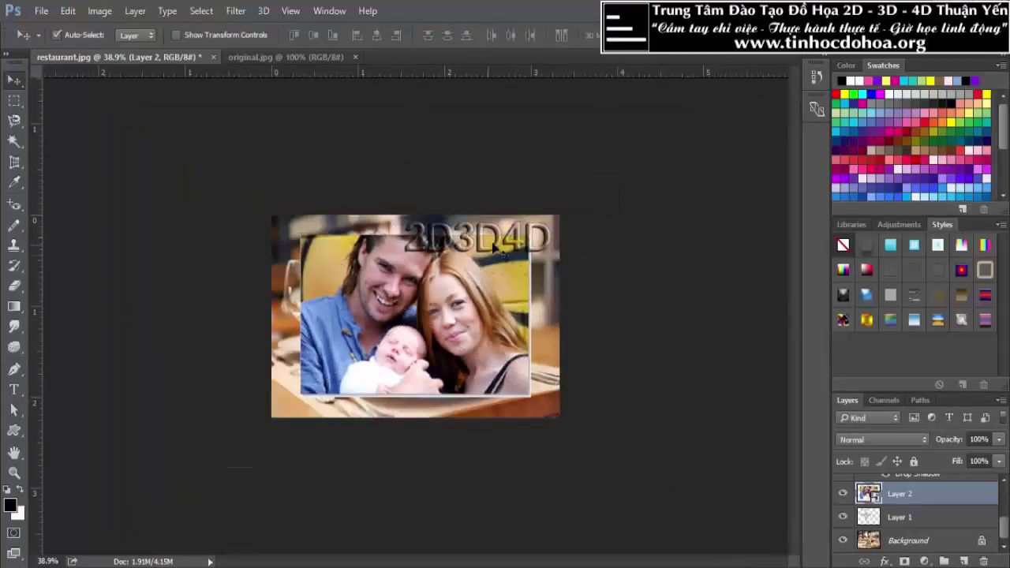
Nudge the family photo slightly right and down over the restaurant photo
{"action": "key", "text": "ctrl+0"}
{"action": "scroll", "coordinate": [445, 257], "scroll_direction": "up", "scroll_amount": 1}
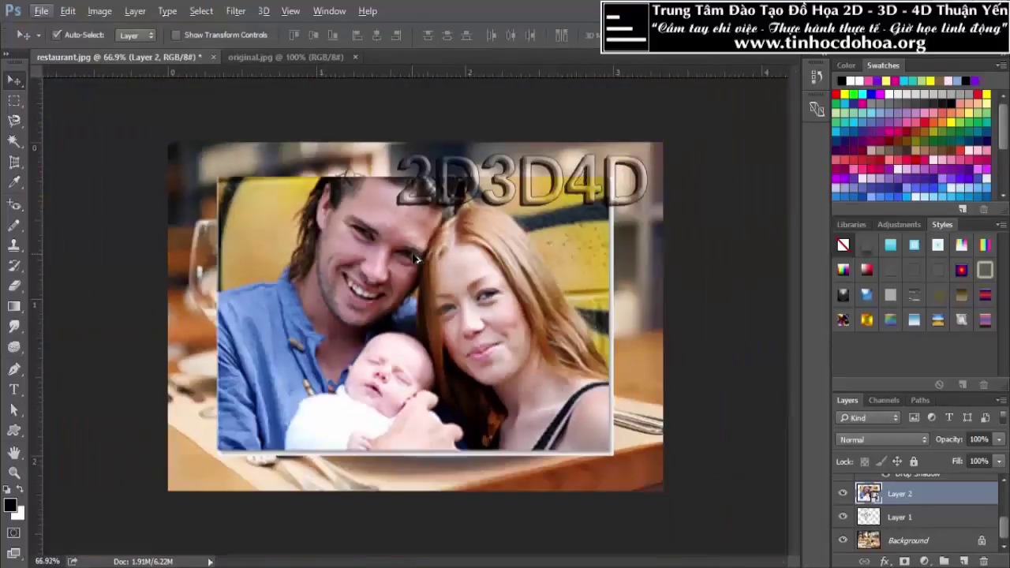
{"action": "scroll", "coordinate": [417, 257], "scroll_direction": "up", "scroll_amount": 1}
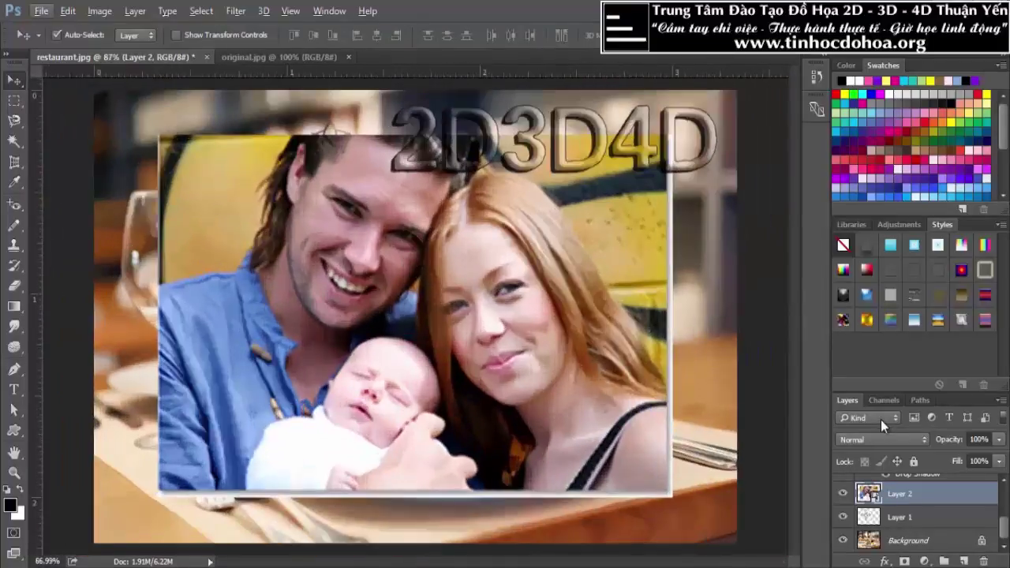
{"action": "scroll", "coordinate": [612, 395], "scroll_direction": "down", "scroll_amount": 1}
{"action": "scroll", "coordinate": [611, 391], "scroll_direction": "down", "scroll_amount": 1}
{"action": "mouse_move", "coordinate": [533, 379]}
{"action": "left_mouse_down"}
{"action": "mouse_move", "coordinate": [612, 379]}
{"action": "mouse_move", "coordinate": [438, 253]}
{"action": "mouse_move", "coordinate": [434, 289]}
{"action": "left_mouse_up"}
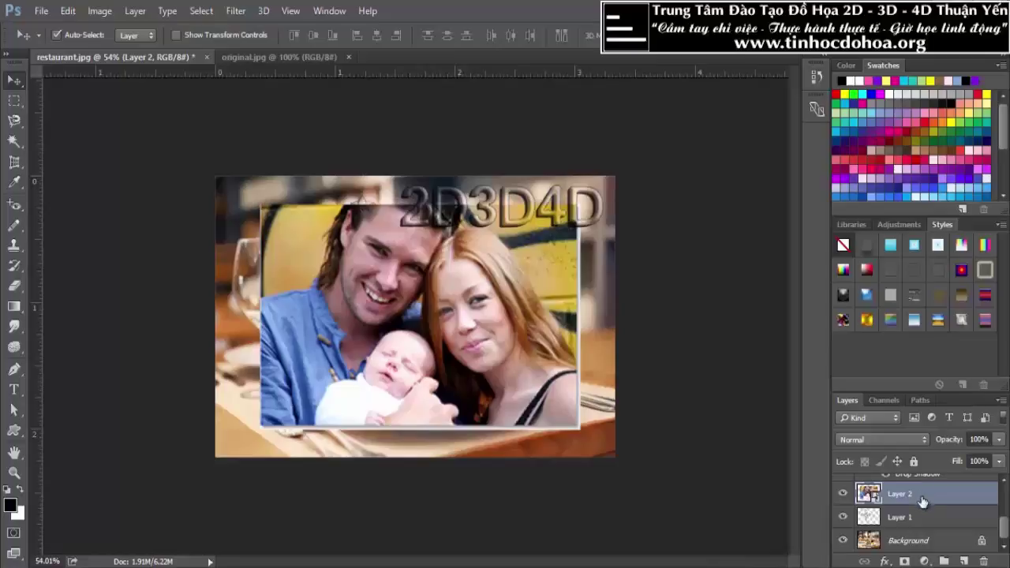
Apply a Shear filter with a rightward arc to the family photo and compare it on and off
{"action": "left_click", "coordinate": [236, 11]}
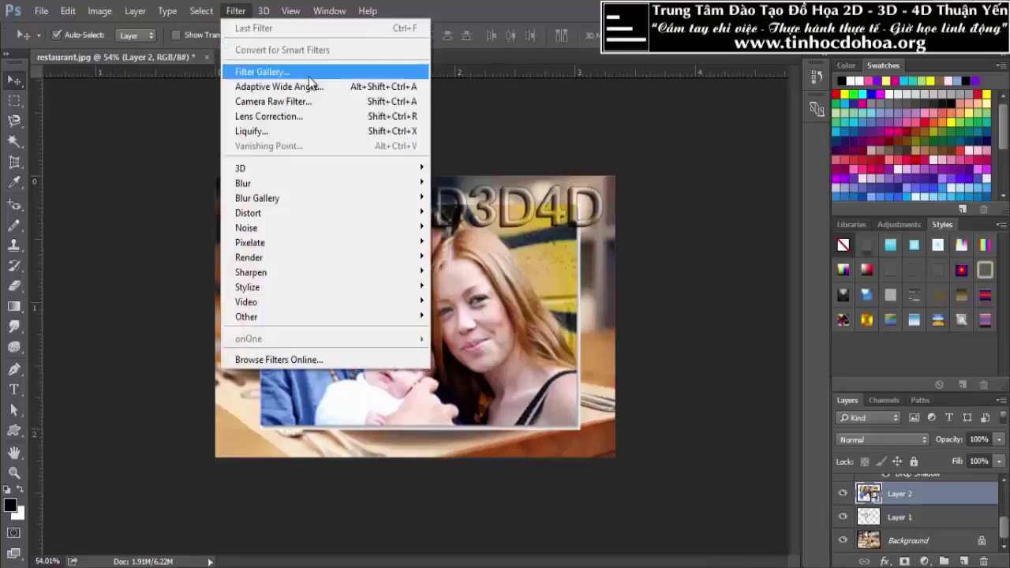
{"action": "mouse_move", "coordinate": [326, 213]}
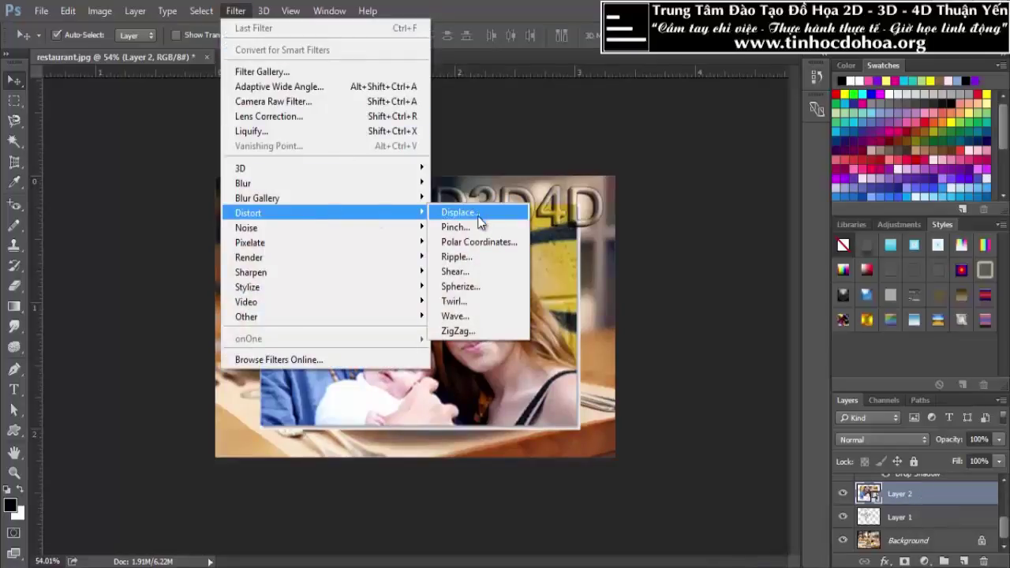
{"action": "left_click", "coordinate": [476, 275]}
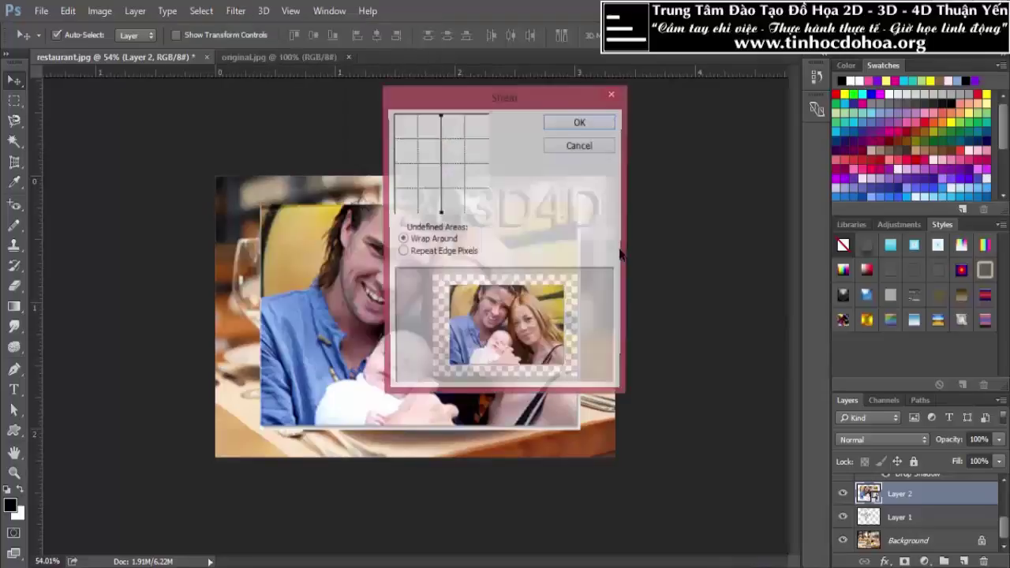
{"action": "left_click_drag", "start_coordinate": [444, 168], "coordinate": [463, 166]}
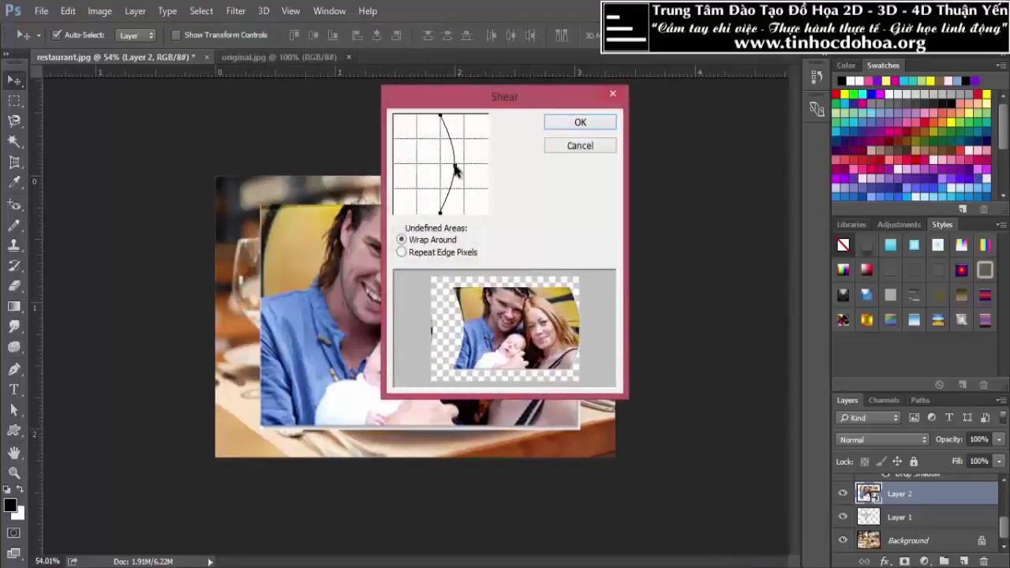
{"action": "left_click", "coordinate": [580, 122]}
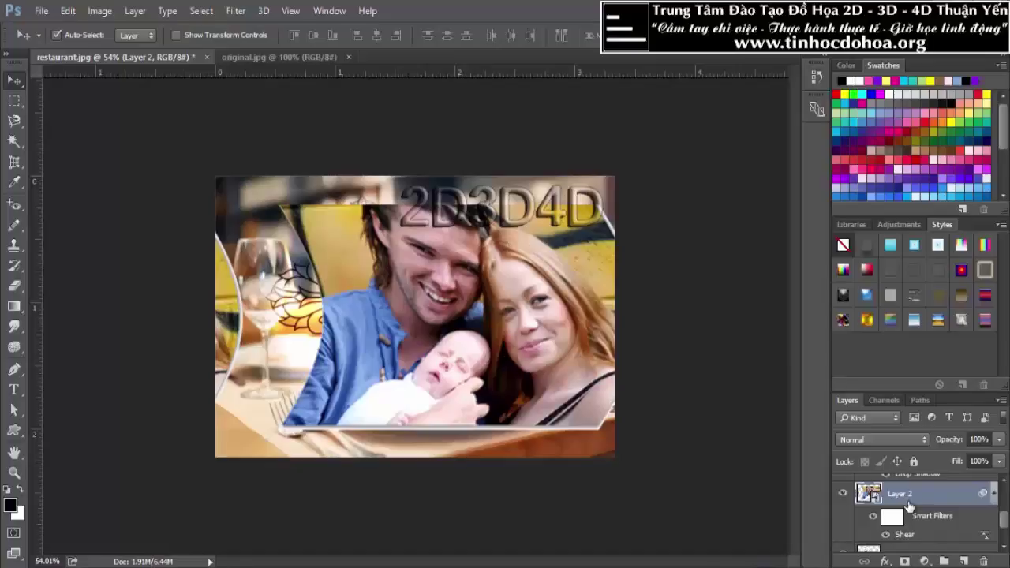
{"action": "left_click", "coordinate": [874, 516]}
{"action": "left_click", "coordinate": [874, 516]}
Edit the Shear smart filter to bulge left, then shift the photo left
{"action": "double_click", "coordinate": [912, 536]}
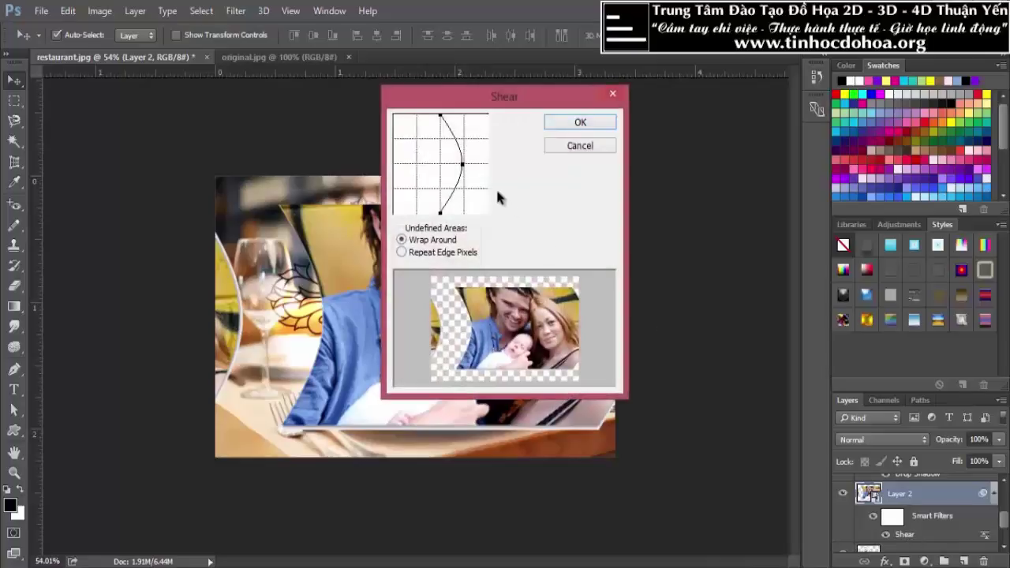
{"action": "left_click_drag", "start_coordinate": [464, 168], "coordinate": [421, 168]}
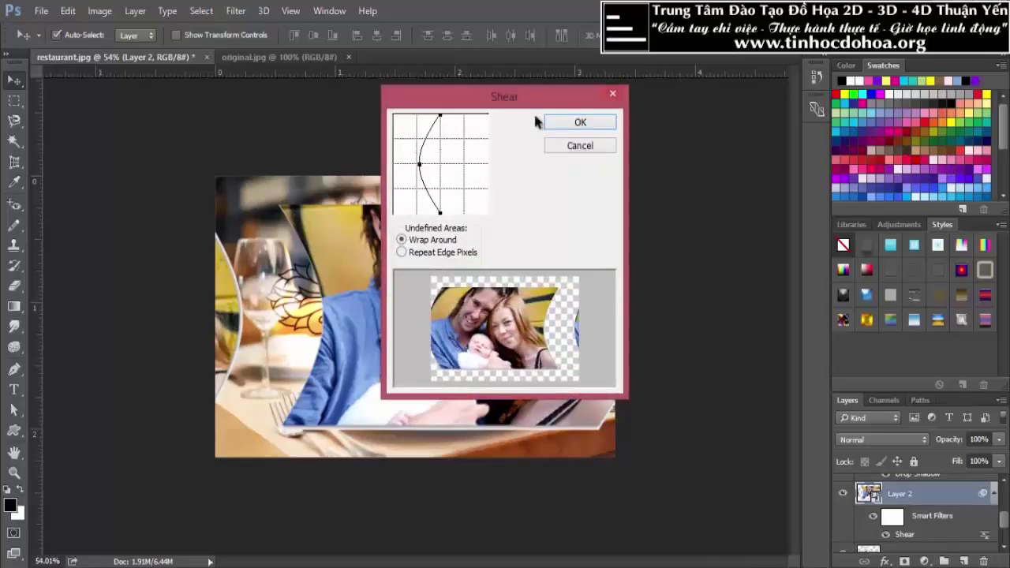
{"action": "left_click", "coordinate": [576, 122]}
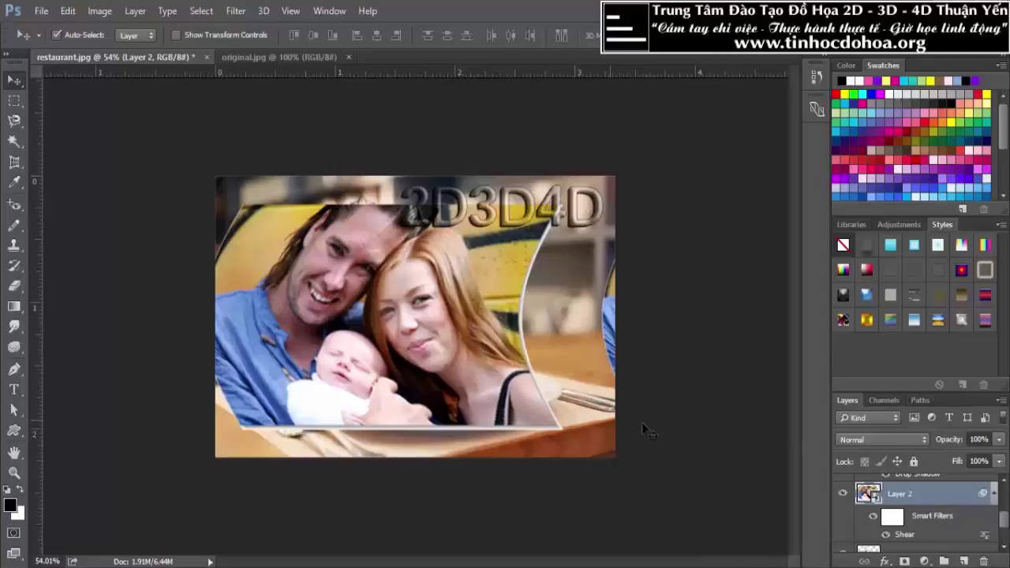
{"action": "mouse_move", "coordinate": [439, 352]}
{"action": "left_mouse_down"}
{"action": "mouse_move", "coordinate": [483, 345]}
{"action": "mouse_move", "coordinate": [459, 362]}
{"action": "left_mouse_up"}
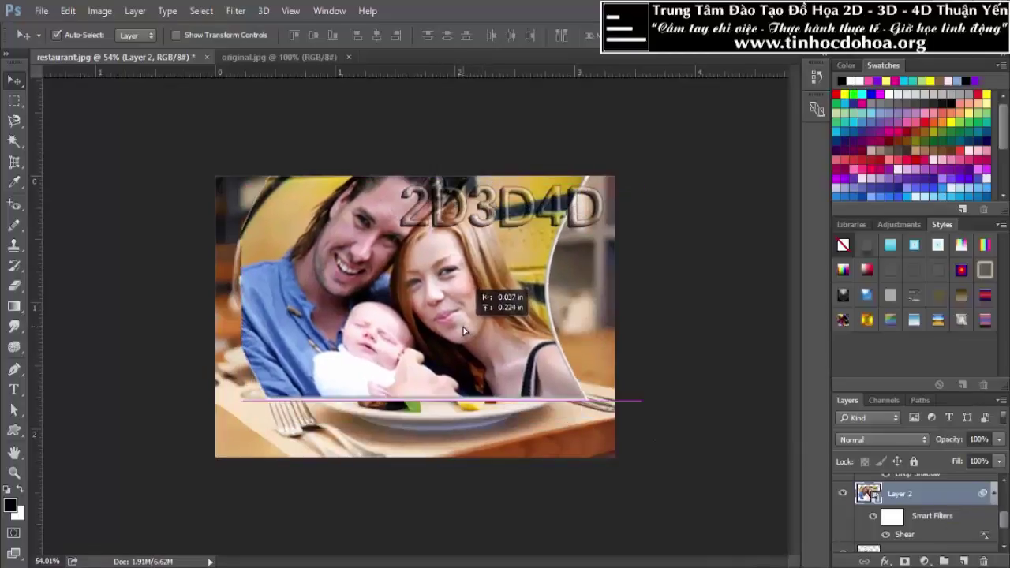
{"action": "left_click_drag", "start_coordinate": [458, 362], "coordinate": [432, 357]}
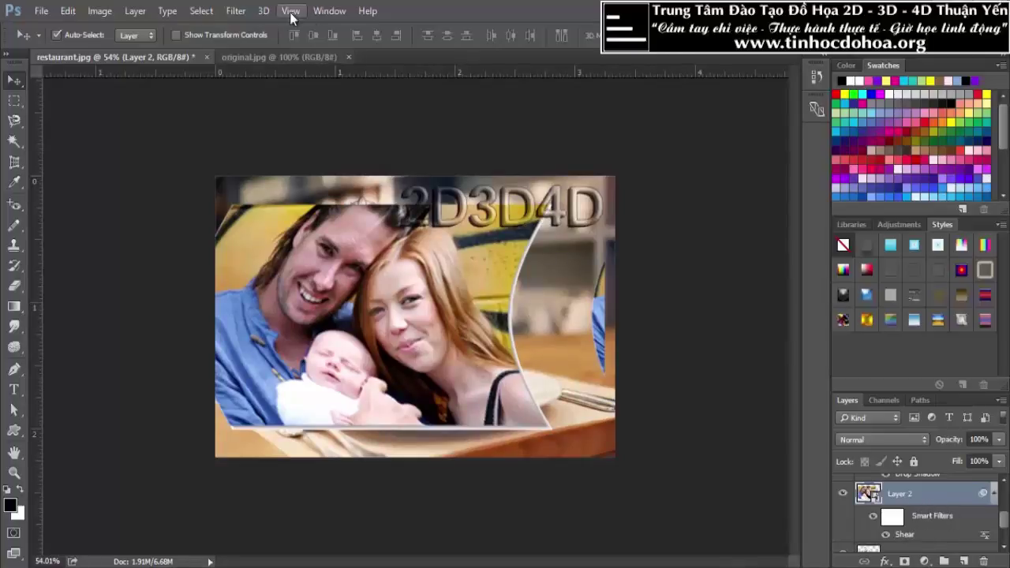
Move the photo back, reset the Shear curve to a straight vertical line, and hide the smart filters
{"action": "left_click", "coordinate": [236, 11]}
{"action": "mouse_move", "coordinate": [260, 227]}
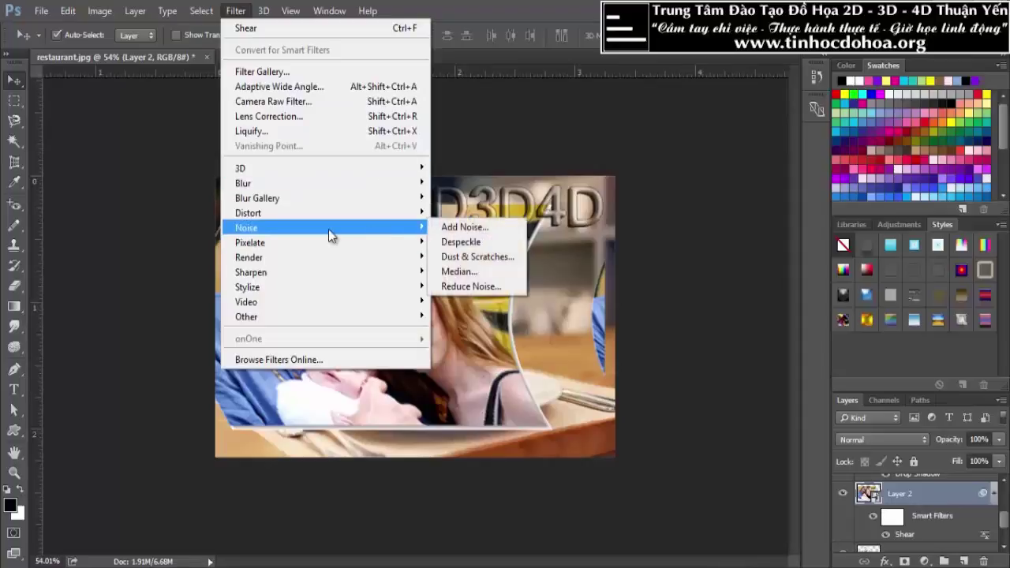
{"action": "left_click", "coordinate": [597, 6]}
{"action": "left_click_drag", "start_coordinate": [417, 320], "coordinate": [426, 323]}
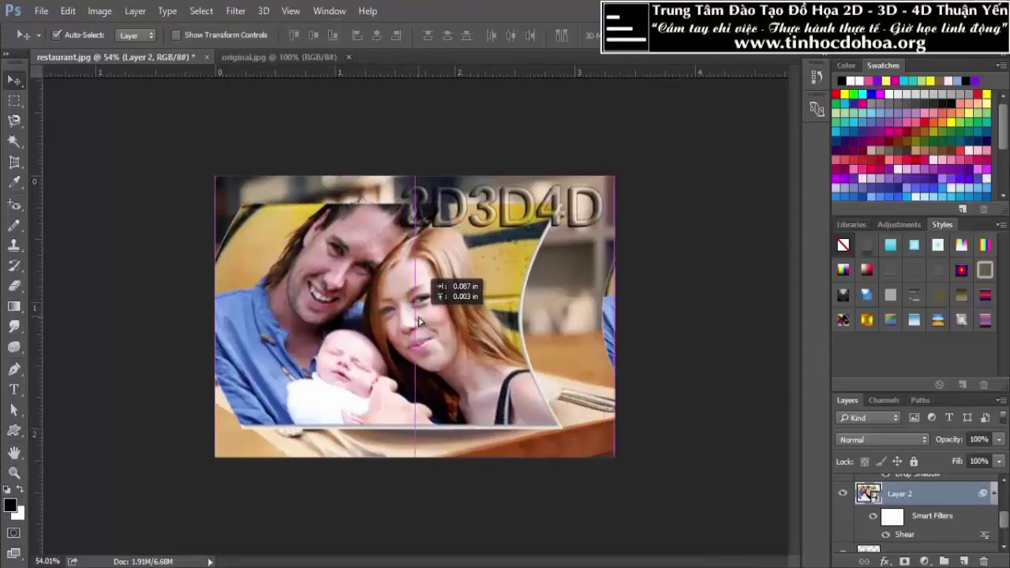
{"action": "double_click", "coordinate": [908, 535]}
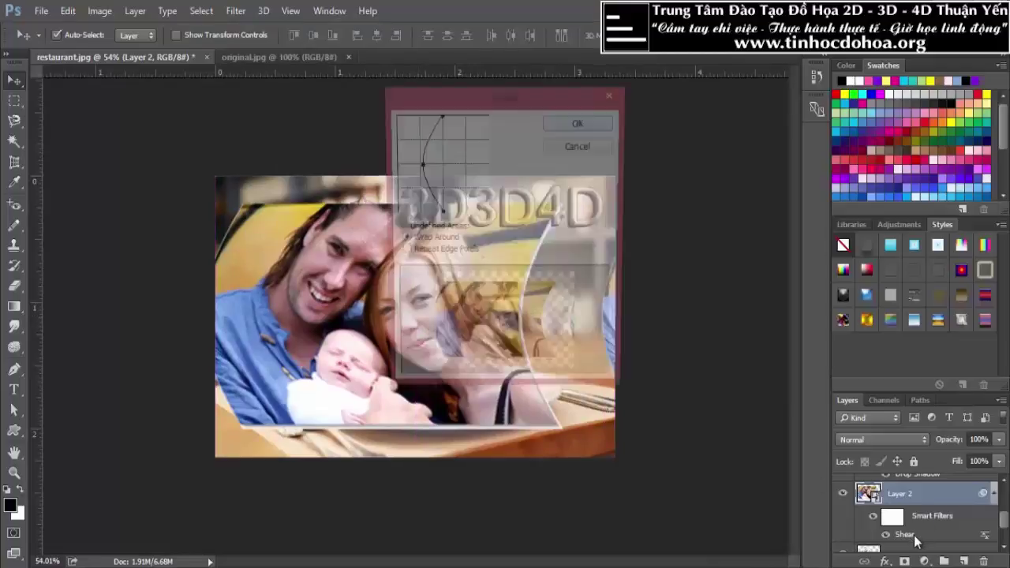
{"action": "left_click_drag", "start_coordinate": [421, 165], "coordinate": [440, 167]}
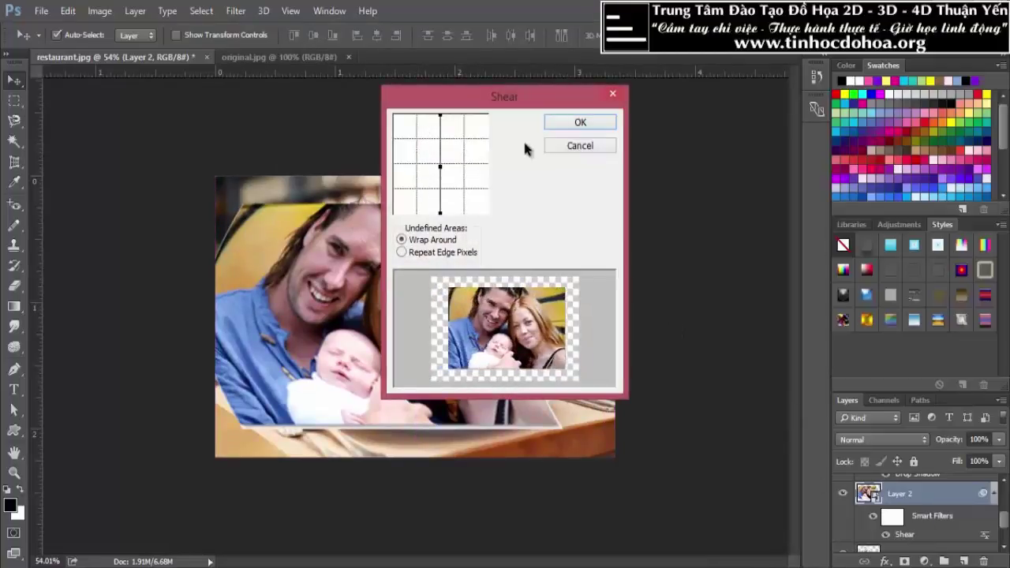
{"action": "left_click", "coordinate": [581, 127]}
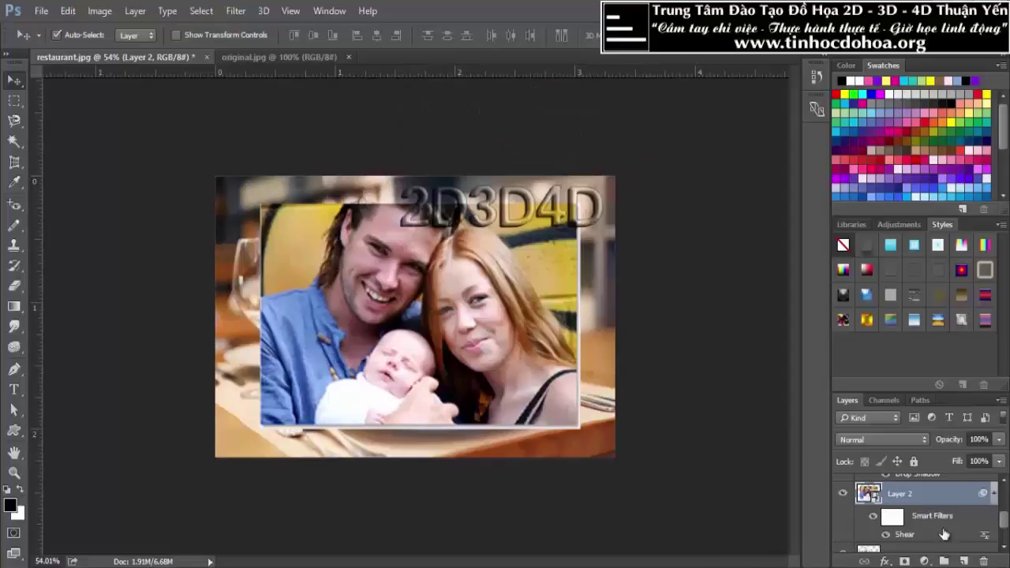
{"action": "left_click", "coordinate": [873, 517]}
{"action": "left_click", "coordinate": [236, 11]}
{"action": "mouse_move", "coordinate": [243, 183]}
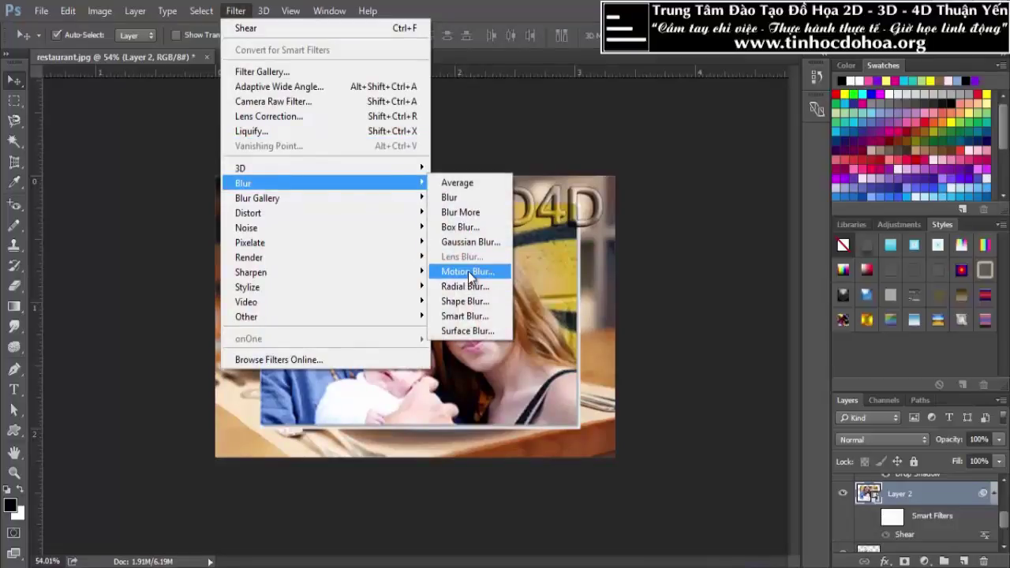
{"action": "left_click", "coordinate": [469, 273]}
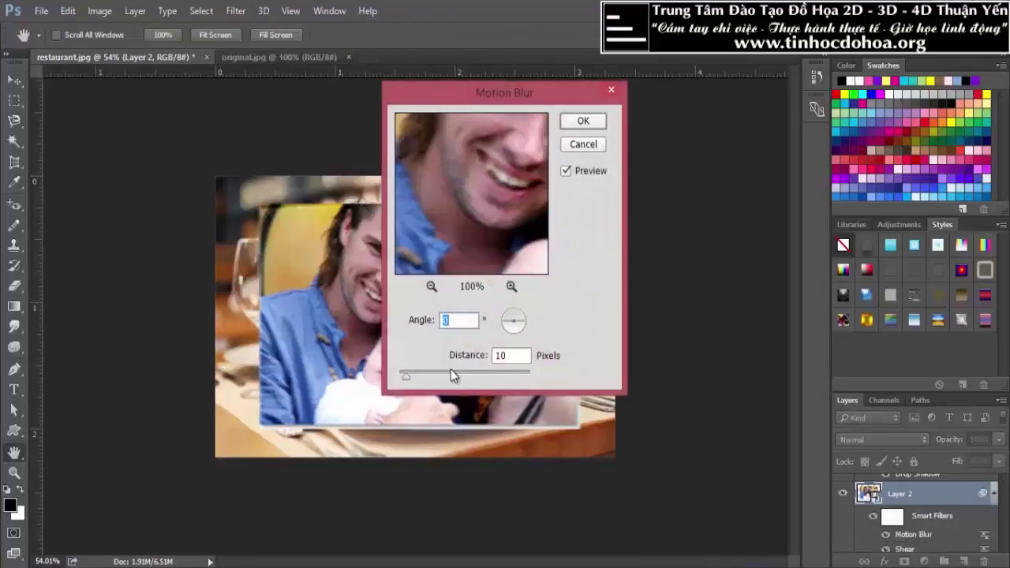
{"action": "left_click_drag", "start_coordinate": [451, 375], "coordinate": [489, 376]}
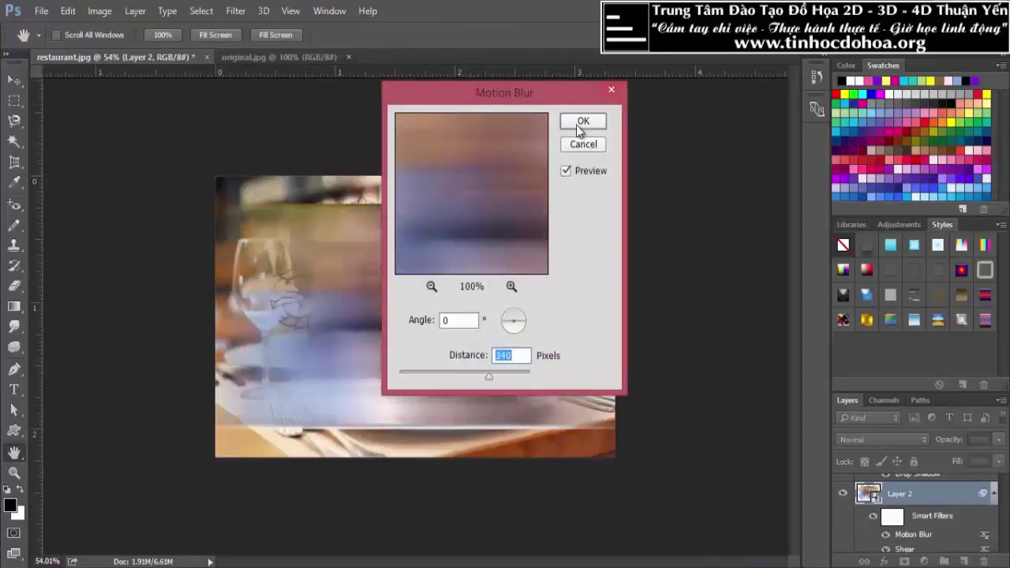
{"action": "left_click", "coordinate": [582, 121]}
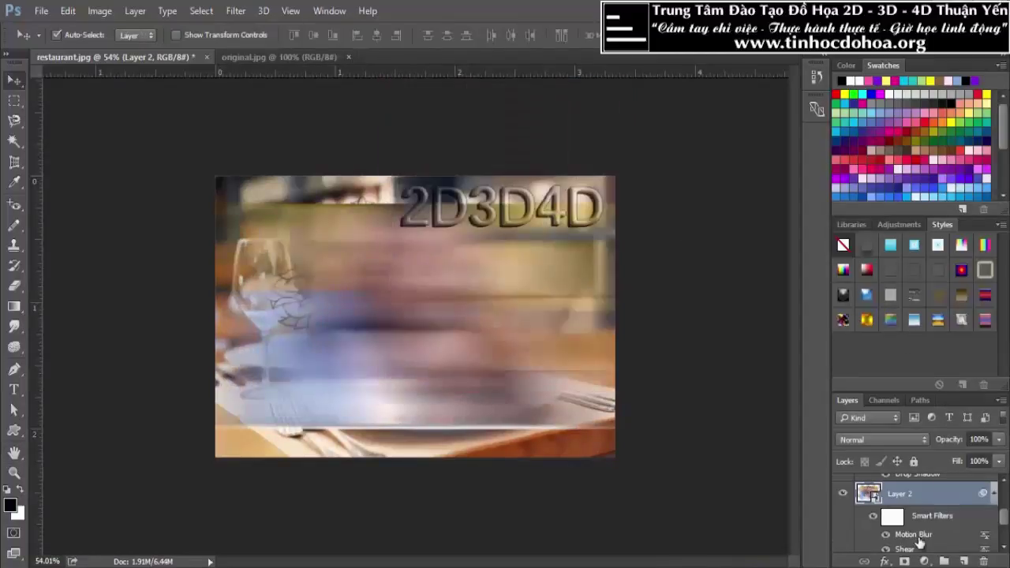
{"action": "double_click", "coordinate": [915, 535]}
{"action": "left_click_drag", "start_coordinate": [489, 376], "coordinate": [428, 377]}
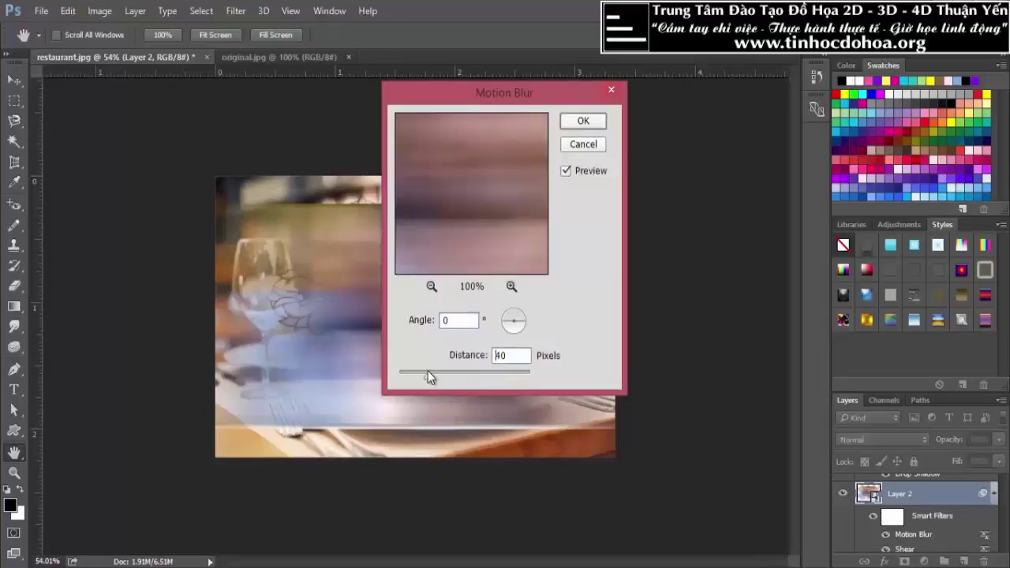
{"action": "left_click", "coordinate": [583, 121]}
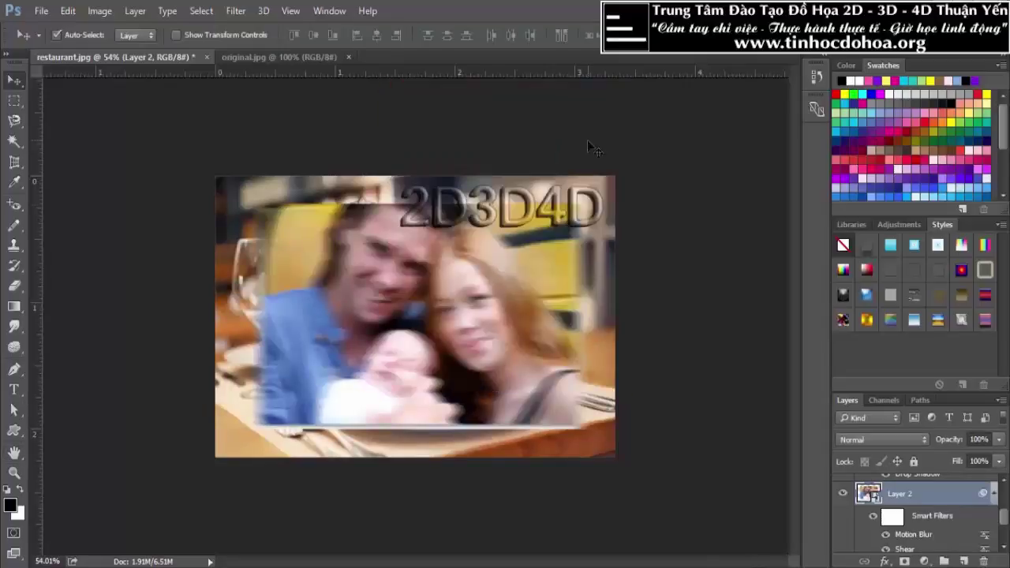
{"action": "key", "text": "ctrl+alt+z"}
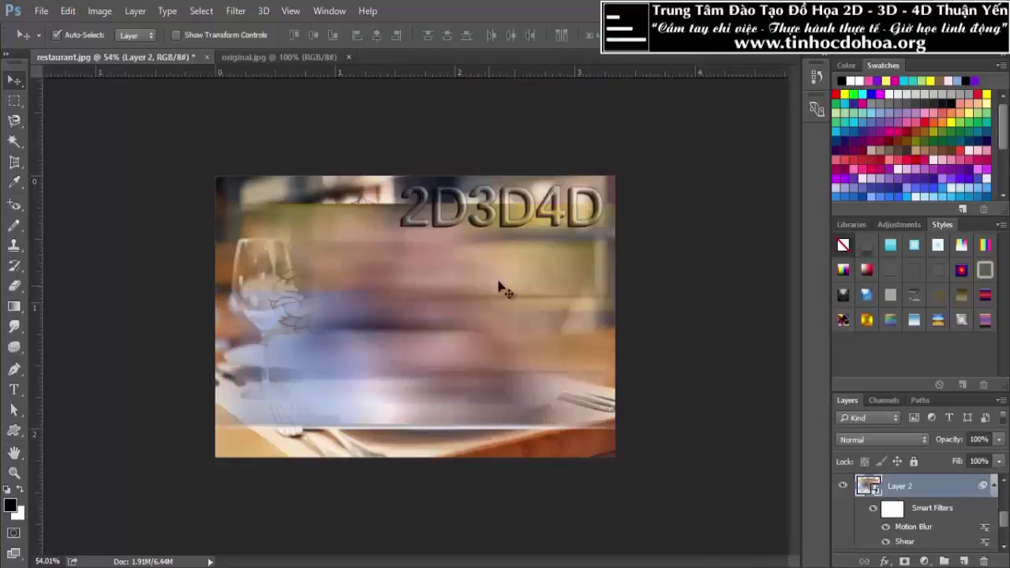
{"action": "key", "text": "ctrl+alt+z"}
{"action": "key", "text": "ctrl+minus"}
{"action": "key", "text": "ctrl+plus"}
{"action": "key", "text": "ctrl+minus"}
{"action": "scroll", "coordinate": [472, 325], "scroll_direction": "up", "scroll_amount": 1}
Delete the family photo's Layer 2
{"action": "scroll", "coordinate": [455, 314], "scroll_direction": "up", "scroll_amount": 1}
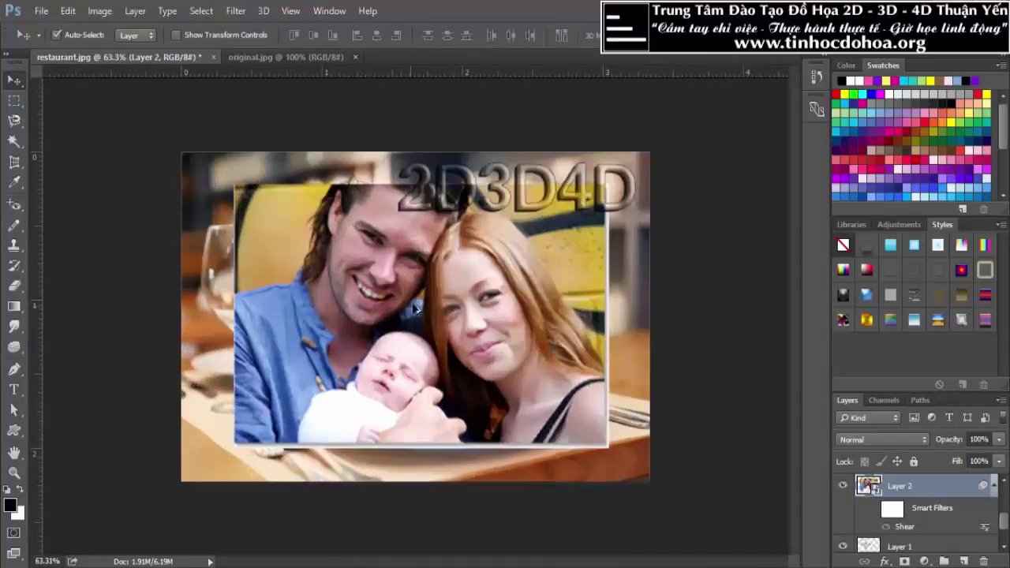
{"action": "scroll", "coordinate": [426, 310], "scroll_direction": "up", "scroll_amount": 1}
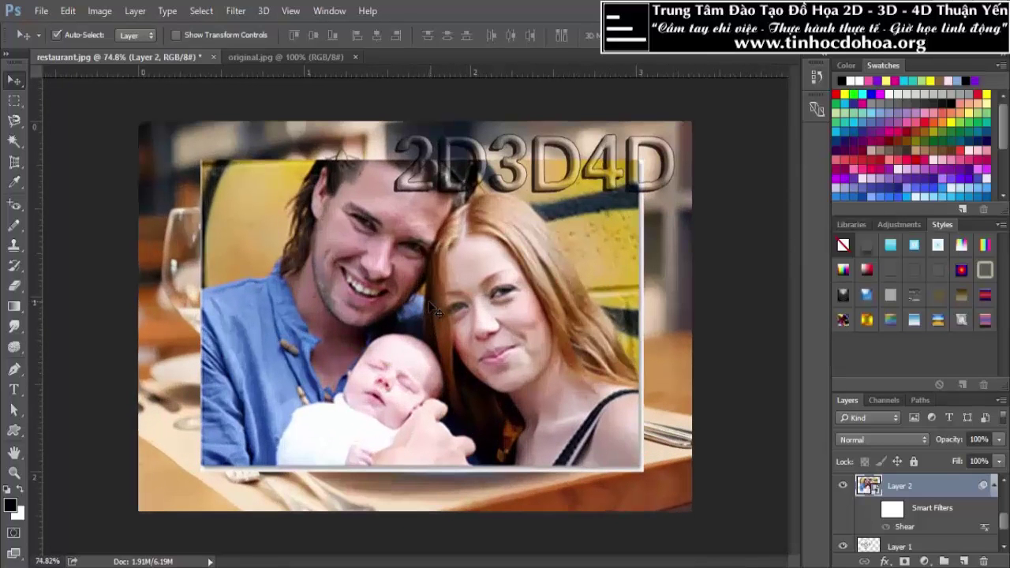
{"action": "key", "text": "Delete"}
Move the 2D3D4D title slightly down-left so it overlaps the ornament's top
{"action": "scroll", "coordinate": [438, 312], "scroll_direction": "up", "scroll_amount": 1}
{"action": "scroll", "coordinate": [438, 312], "scroll_direction": "down", "scroll_amount": 2}
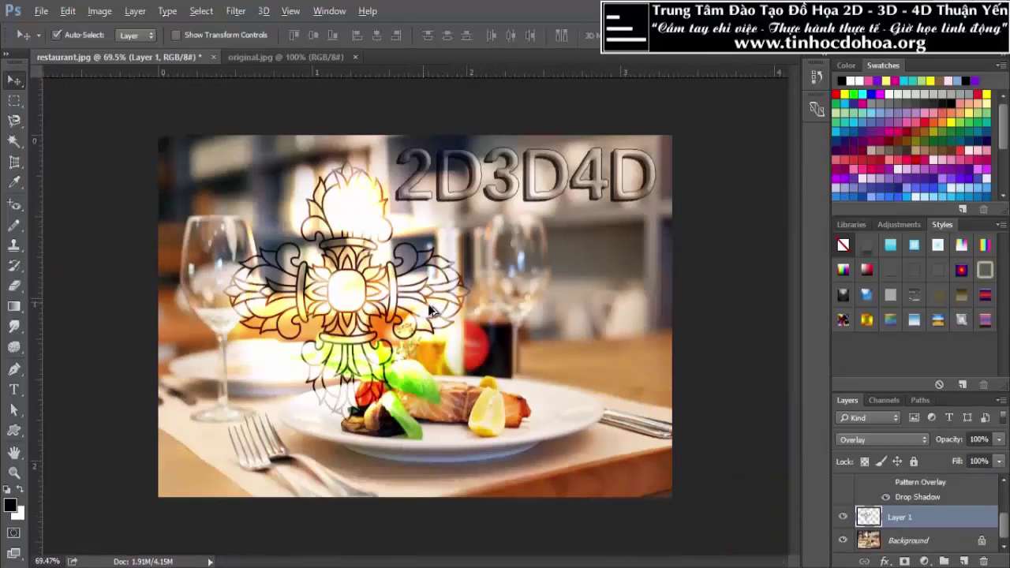
{"action": "scroll", "coordinate": [426, 313], "scroll_direction": "up", "scroll_amount": 2}
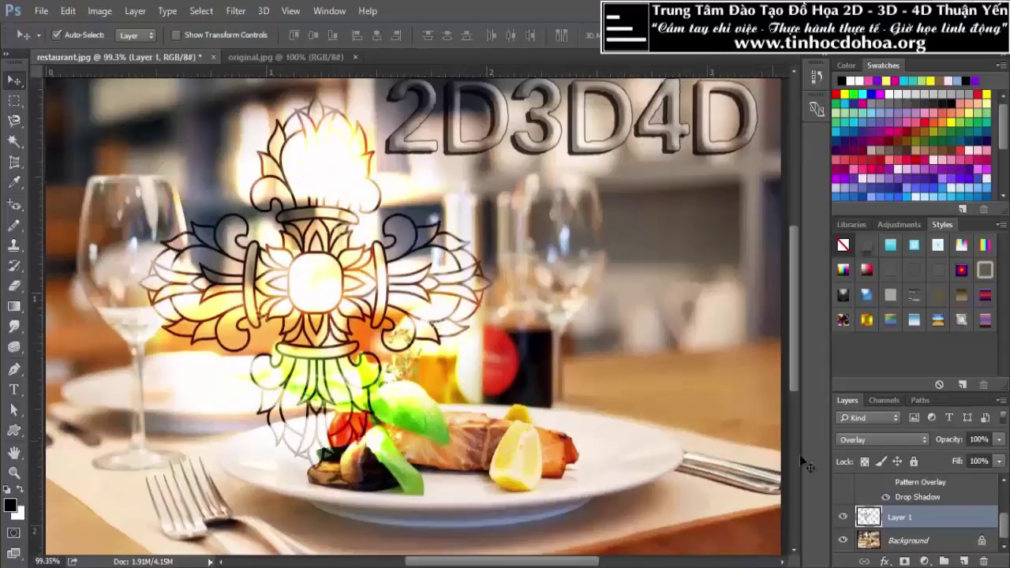
{"action": "scroll", "coordinate": [442, 352], "scroll_direction": "down", "scroll_amount": 3}
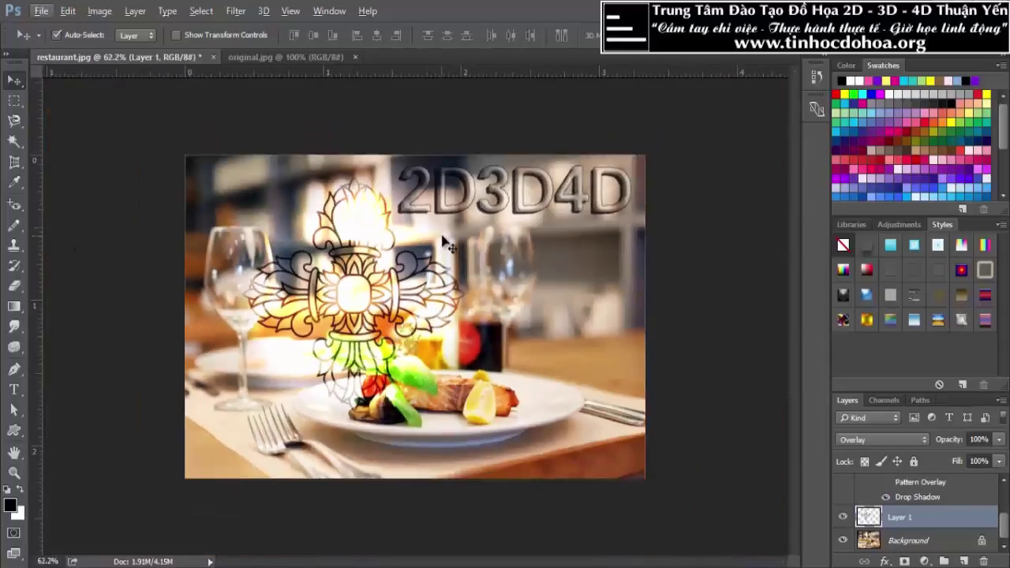
{"action": "mouse_move", "coordinate": [510, 202]}
{"action": "left_mouse_down"}
{"action": "mouse_move", "coordinate": [467, 260]}
{"action": "mouse_move", "coordinate": [494, 225]}
{"action": "left_mouse_up"}
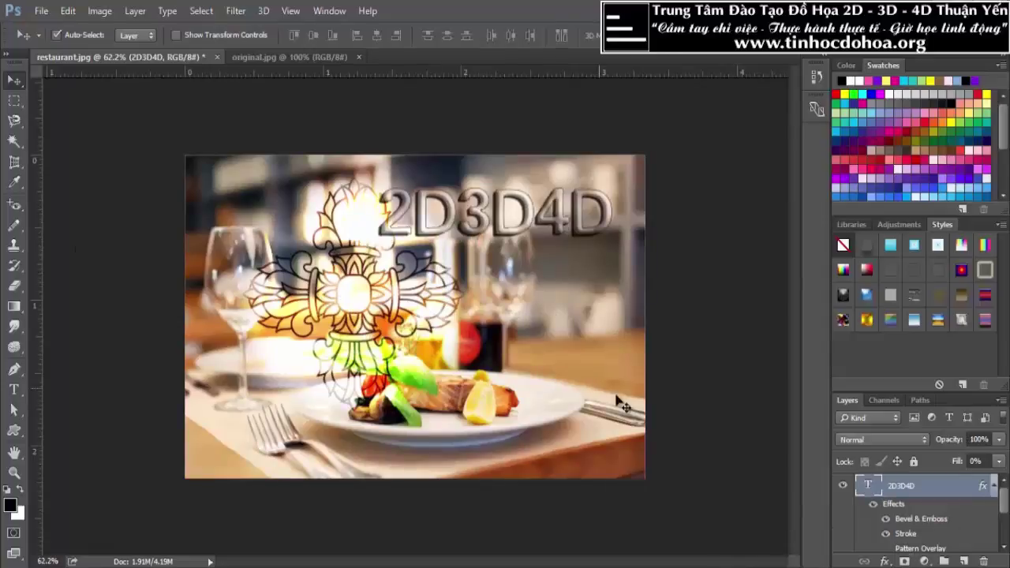
{"action": "scroll", "coordinate": [322, 292], "scroll_direction": "up", "scroll_amount": 2}
{"action": "scroll", "coordinate": [322, 292], "scroll_direction": "down", "scroll_amount": 3}
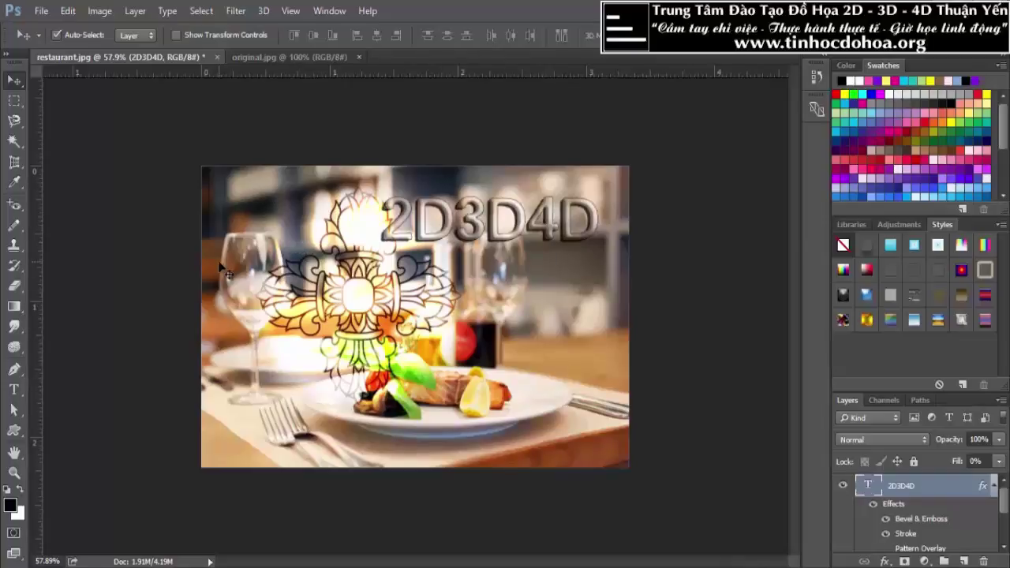
Add red 60 pt PHOTO text to the restaurant photo
{"action": "left_click", "coordinate": [14, 389]}
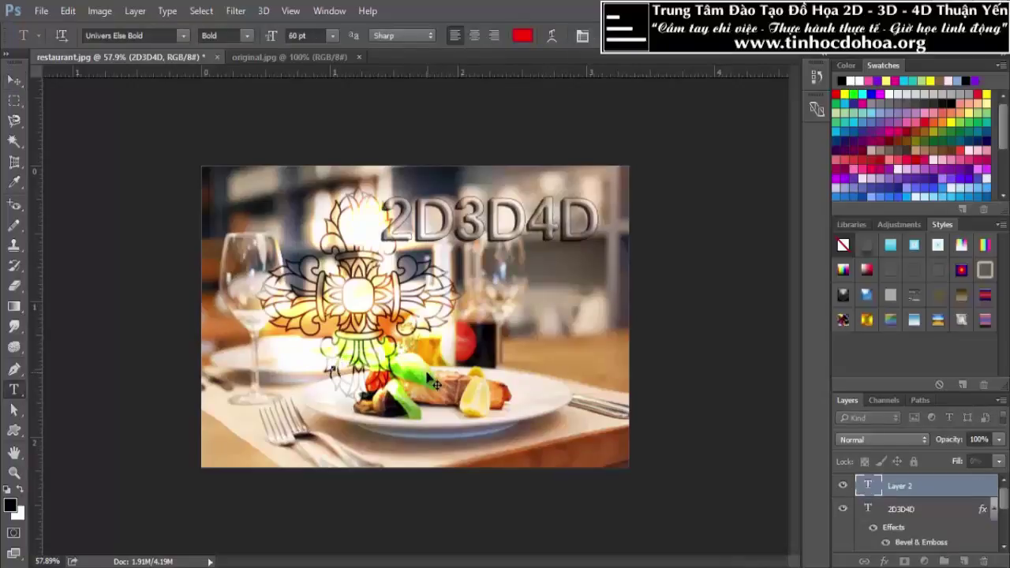
{"action": "type", "text": "PHOTO"}
{"action": "key", "text": "BackSpace"}
{"action": "key", "text": "BackSpace"}
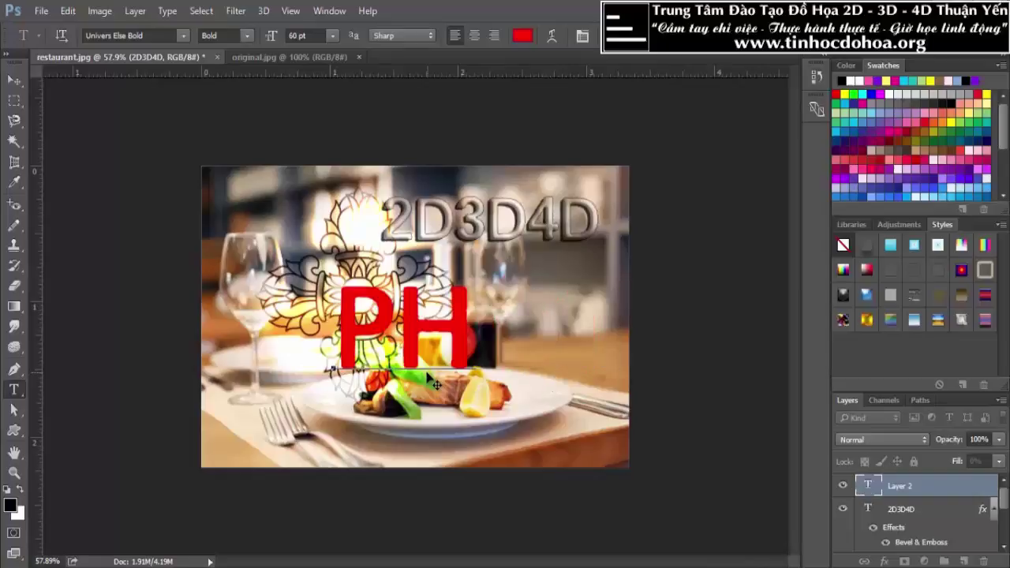
{"action": "type", "text": "OTO"}
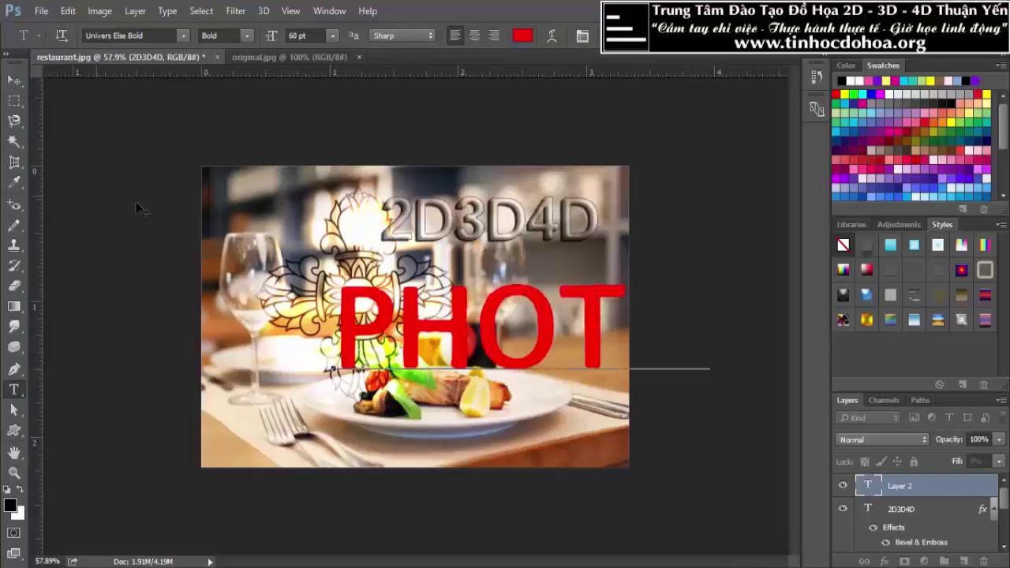
Move the PHOTO text across the photo's middle, then bring up original.jpg
{"action": "left_click", "coordinate": [14, 80]}
{"action": "left_click_drag", "start_coordinate": [455, 345], "coordinate": [347, 335]}
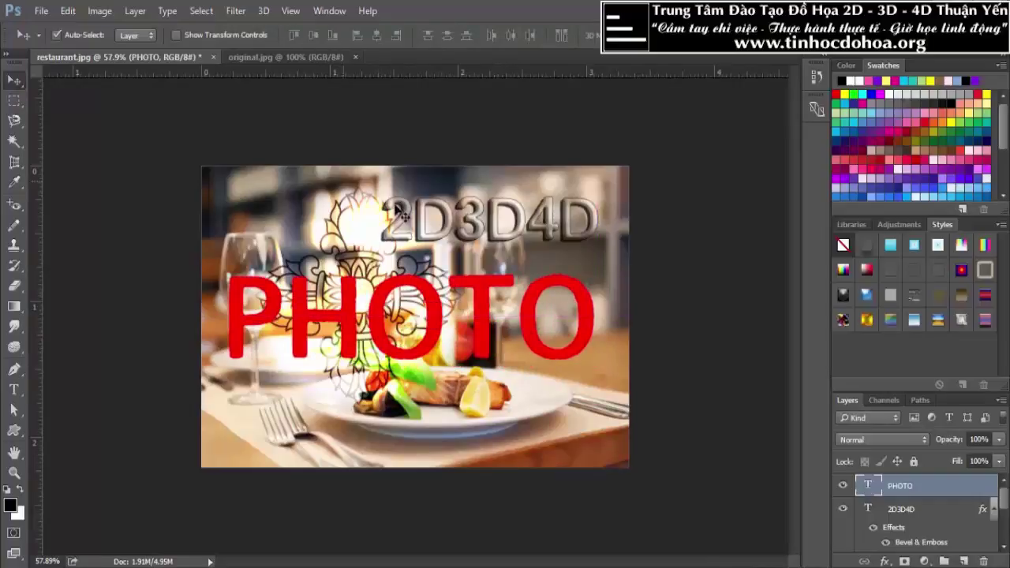
{"action": "left_click", "coordinate": [288, 57]}
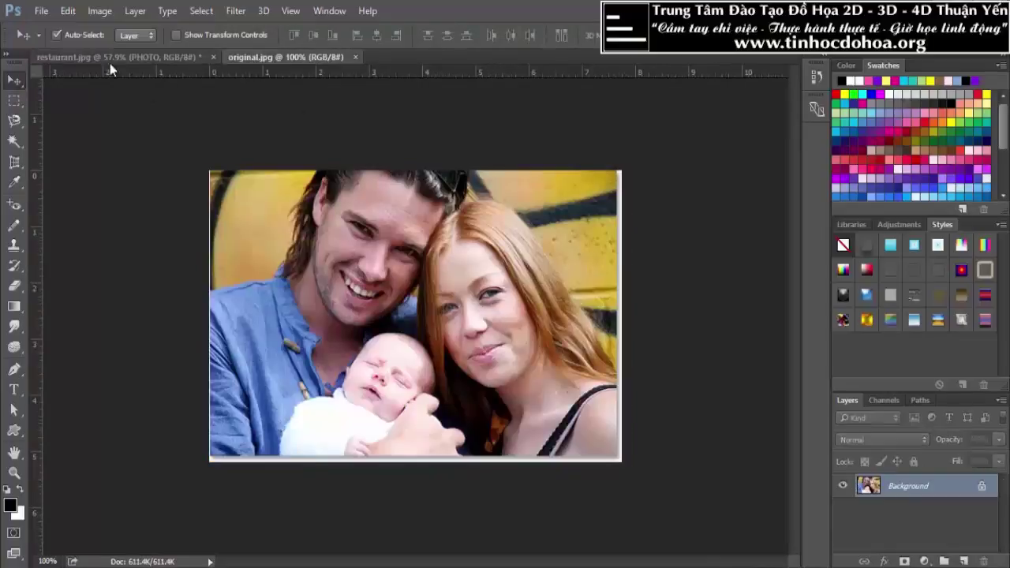
Open the hinh nen.jpg cottage landscape image
{"action": "left_click", "coordinate": [41, 11]}
{"action": "left_click", "coordinate": [47, 39]}
{"action": "key", "text": "Escape"}
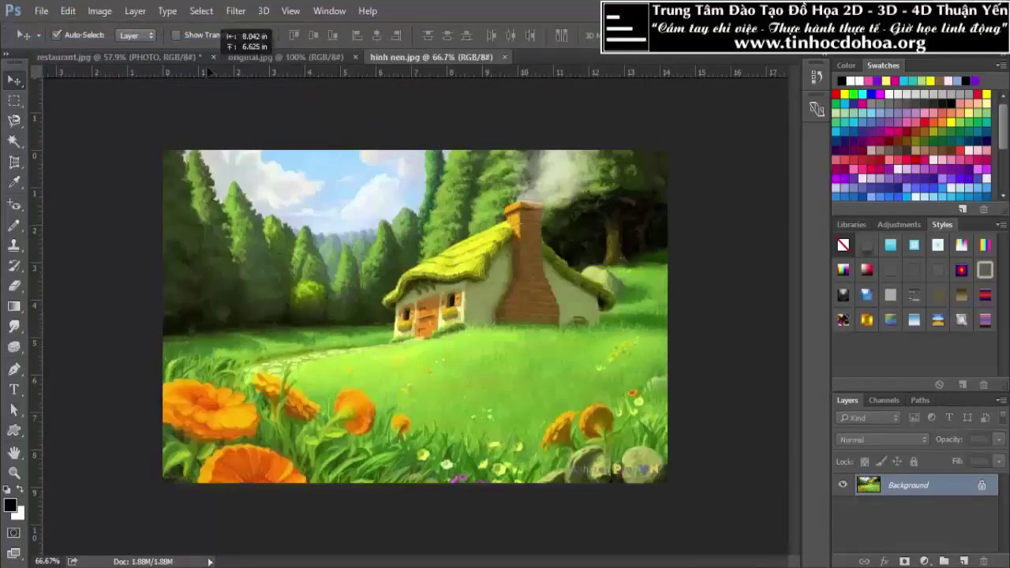
Drag the landscape into restaurant.jpg as Layer 2 covering nearly the whole canvas
{"action": "mouse_move", "coordinate": [176, 61]}
{"action": "left_mouse_down"}
{"action": "mouse_move", "coordinate": [454, 309]}
{"action": "mouse_move", "coordinate": [489, 313]}
{"action": "mouse_move", "coordinate": [453, 507]}
{"action": "left_mouse_up"}
{"action": "mouse_move", "coordinate": [374, 366]}
{"action": "left_mouse_down"}
{"action": "mouse_move", "coordinate": [371, 254]}
{"action": "mouse_move", "coordinate": [398, 193]}
{"action": "mouse_move", "coordinate": [389, 263]}
{"action": "left_mouse_up"}
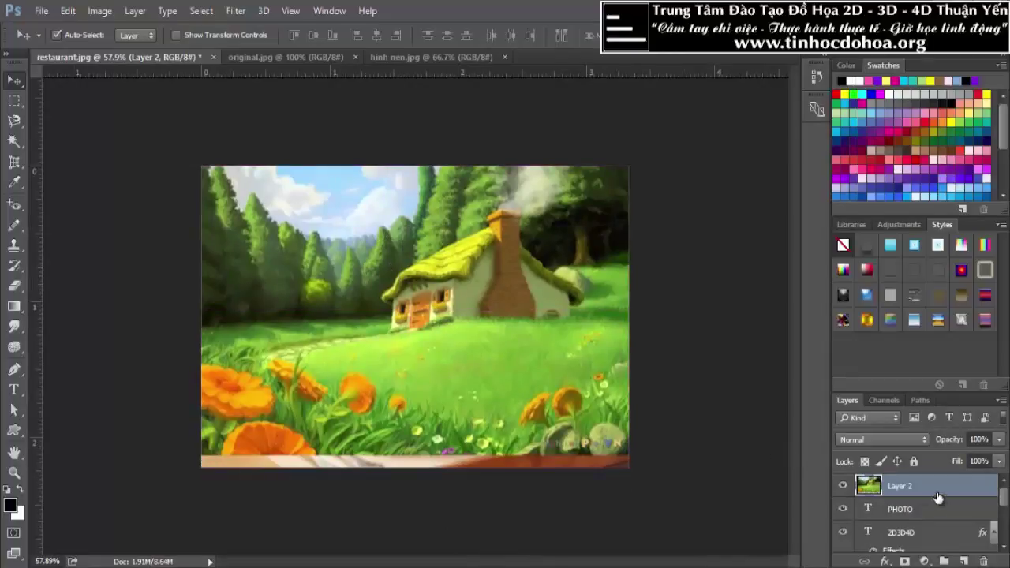
{"action": "left_click", "coordinate": [846, 486]}
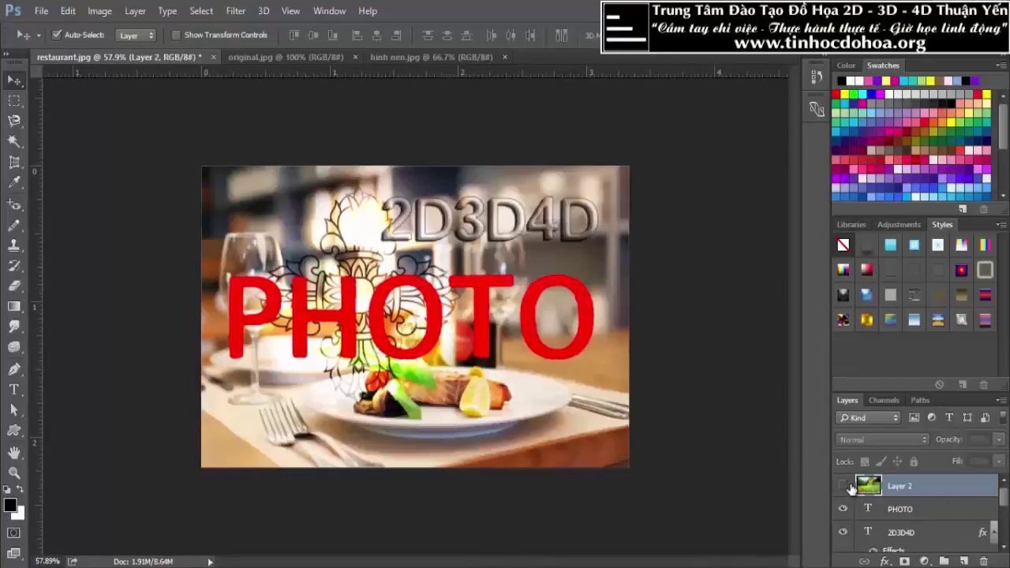
{"action": "left_click", "coordinate": [843, 486]}
Clip Layer 2 to the PHOTO text, shift the landscape within the letters, and select PHOTO
{"action": "right_click", "coordinate": [898, 491]}
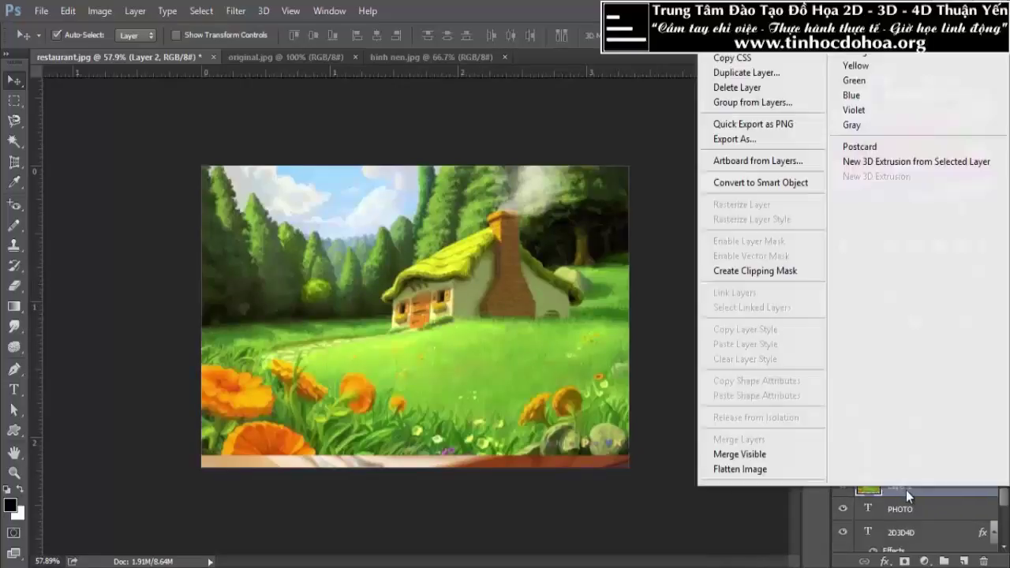
{"action": "left_click", "coordinate": [767, 272]}
{"action": "scroll", "coordinate": [665, 265], "scroll_direction": "up", "scroll_amount": 3}
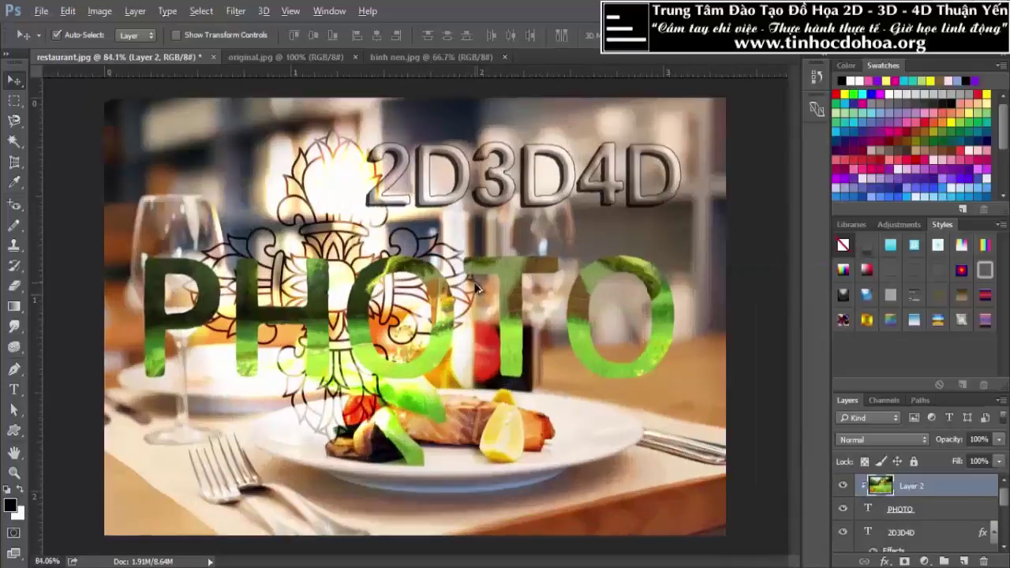
{"action": "mouse_move", "coordinate": [467, 328]}
{"action": "left_mouse_down"}
{"action": "mouse_move", "coordinate": [342, 278]}
{"action": "mouse_move", "coordinate": [439, 458]}
{"action": "mouse_move", "coordinate": [477, 365]}
{"action": "mouse_move", "coordinate": [447, 368]}
{"action": "left_mouse_up"}
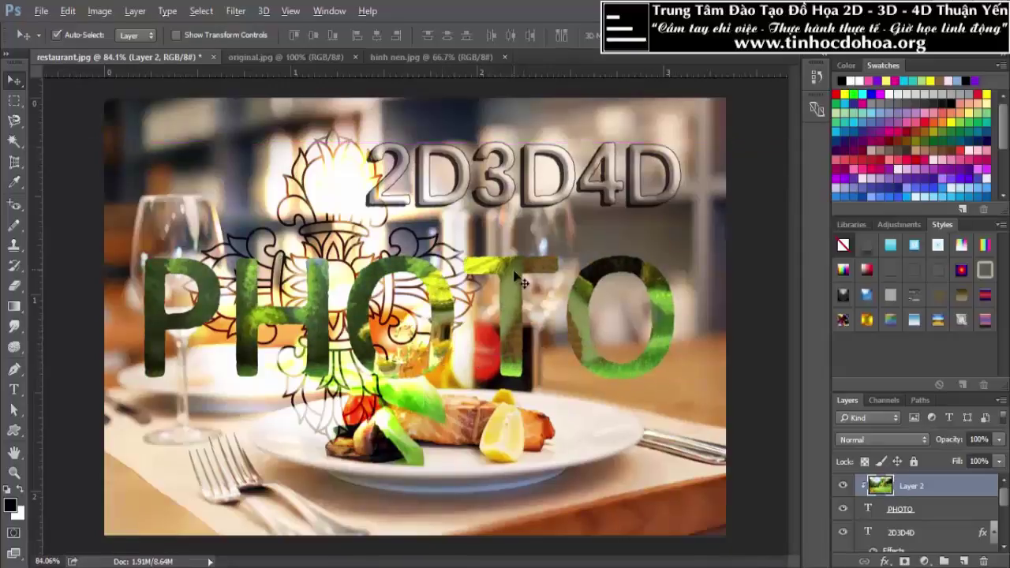
{"action": "scroll", "coordinate": [594, 310], "scroll_direction": "down", "scroll_amount": 3}
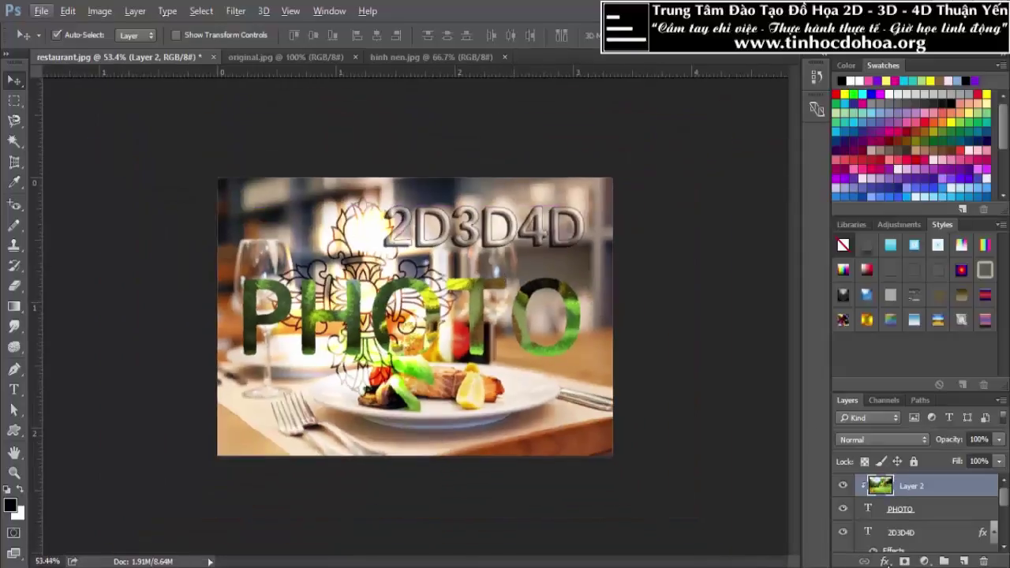
{"action": "left_click", "coordinate": [911, 513]}
Add Bevel & Emboss to PHOTO, raising its depth from 144 to 178
{"action": "left_click", "coordinate": [885, 561]}
{"action": "left_click", "coordinate": [917, 396]}
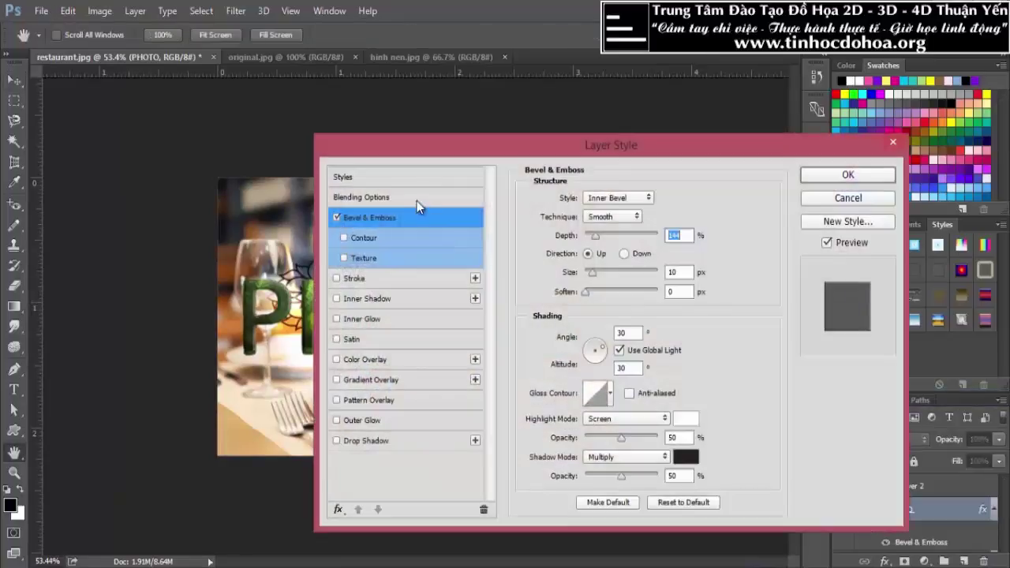
{"action": "left_click_drag", "start_coordinate": [407, 146], "coordinate": [708, 146]}
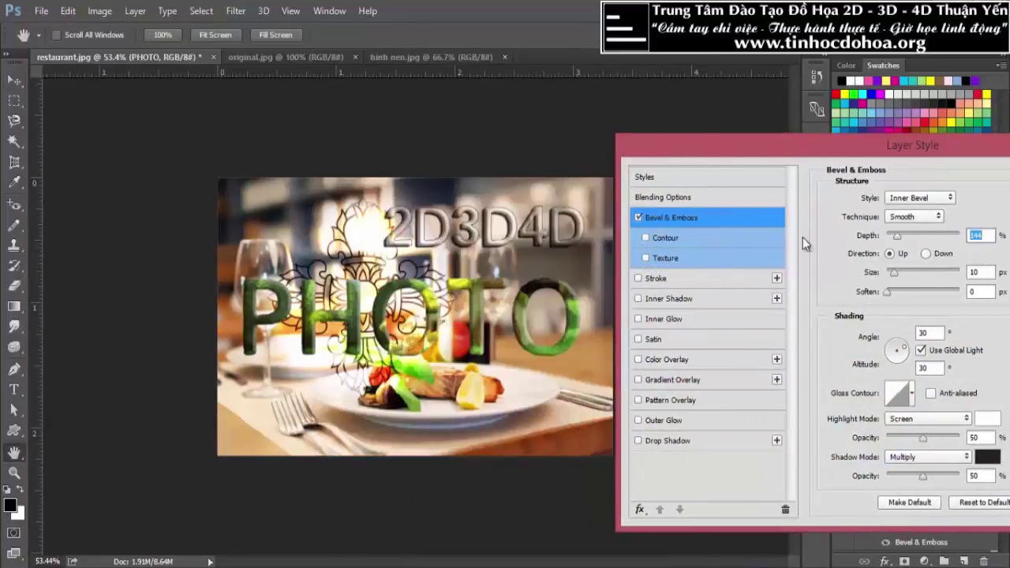
{"action": "left_click_drag", "start_coordinate": [898, 238], "coordinate": [913, 234]}
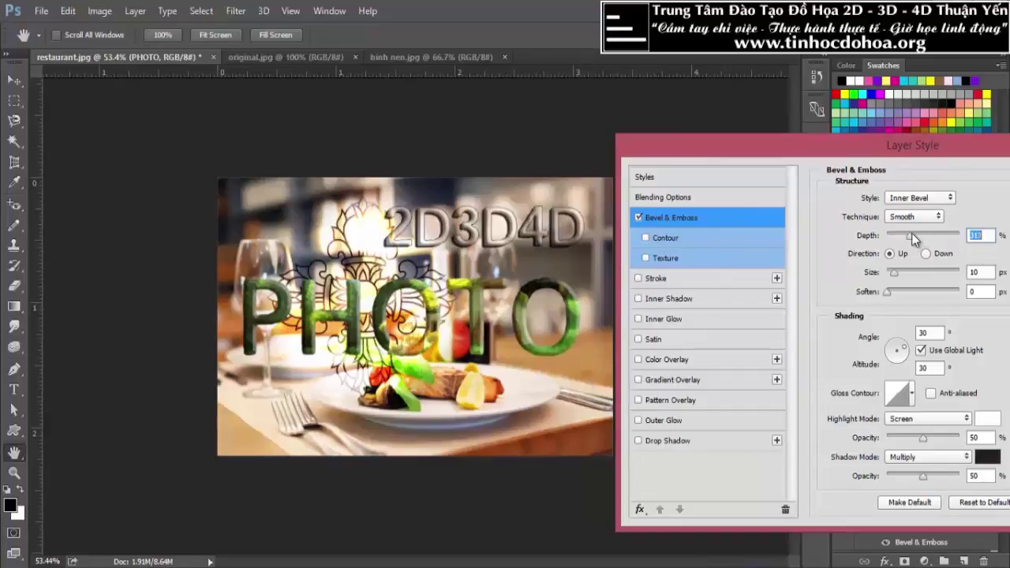
Add an outer glow and a 1 px gradient stroke, and apply the style
{"action": "left_click", "coordinate": [639, 420]}
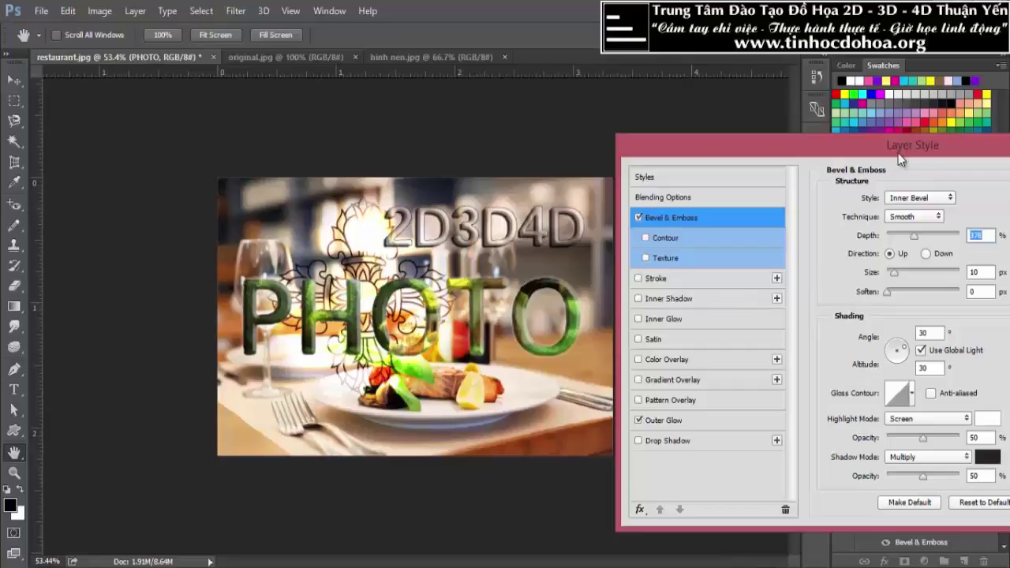
{"action": "left_click", "coordinate": [652, 279]}
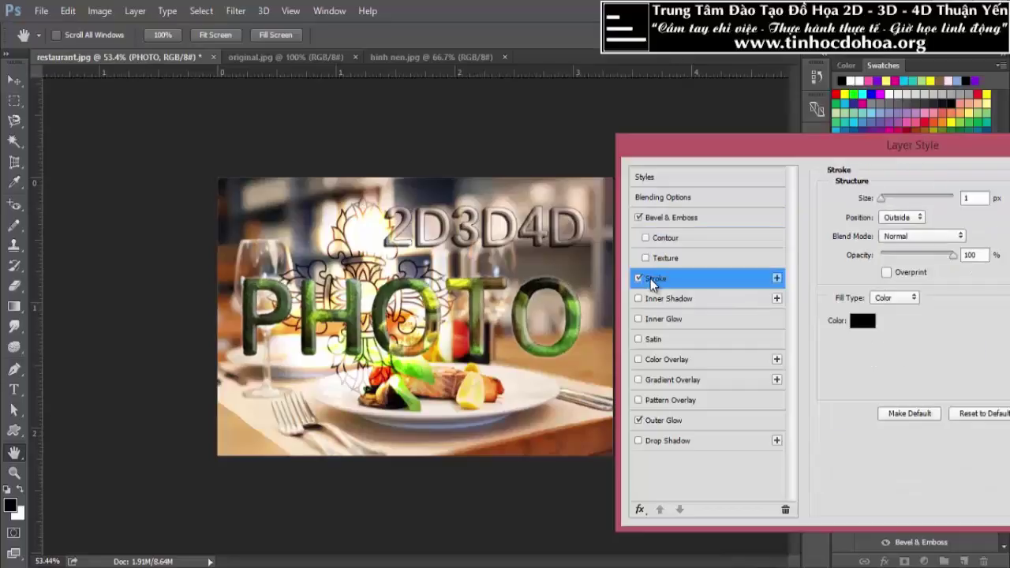
{"action": "left_click", "coordinate": [899, 298]}
{"action": "left_click", "coordinate": [898, 320]}
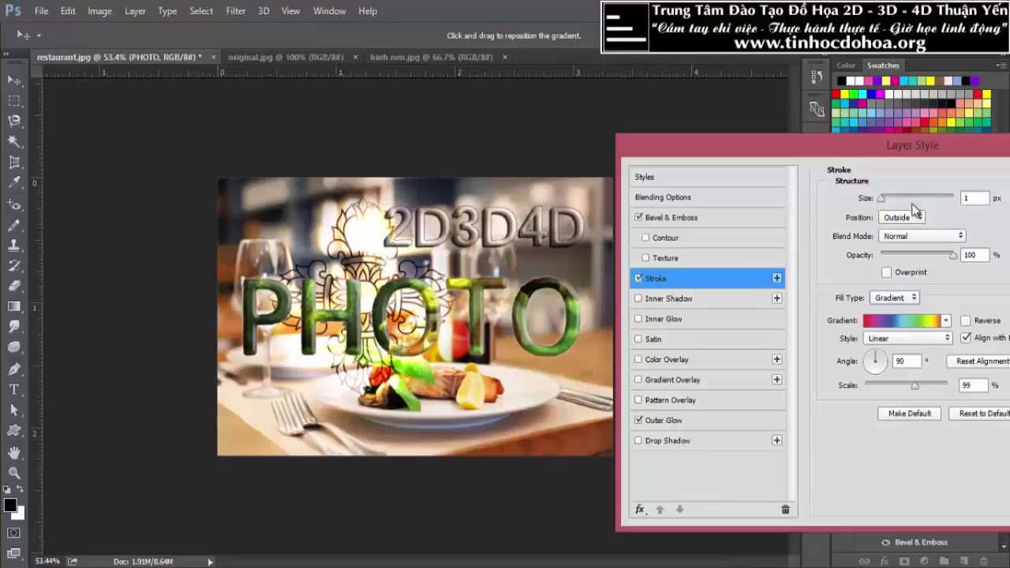
{"action": "left_click_drag", "start_coordinate": [882, 207], "coordinate": [882, 209]}
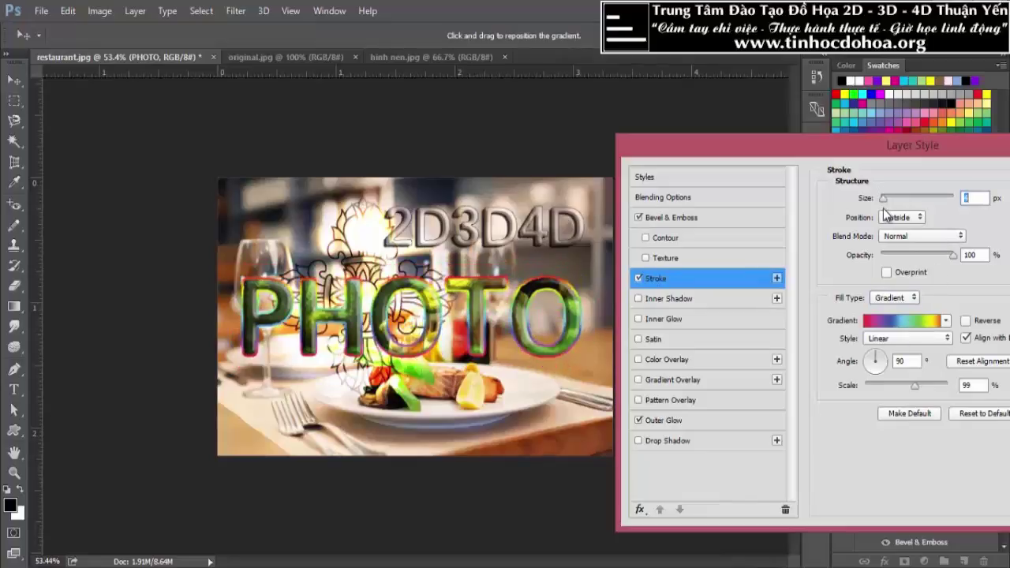
{"action": "left_click_drag", "start_coordinate": [906, 156], "coordinate": [673, 213]}
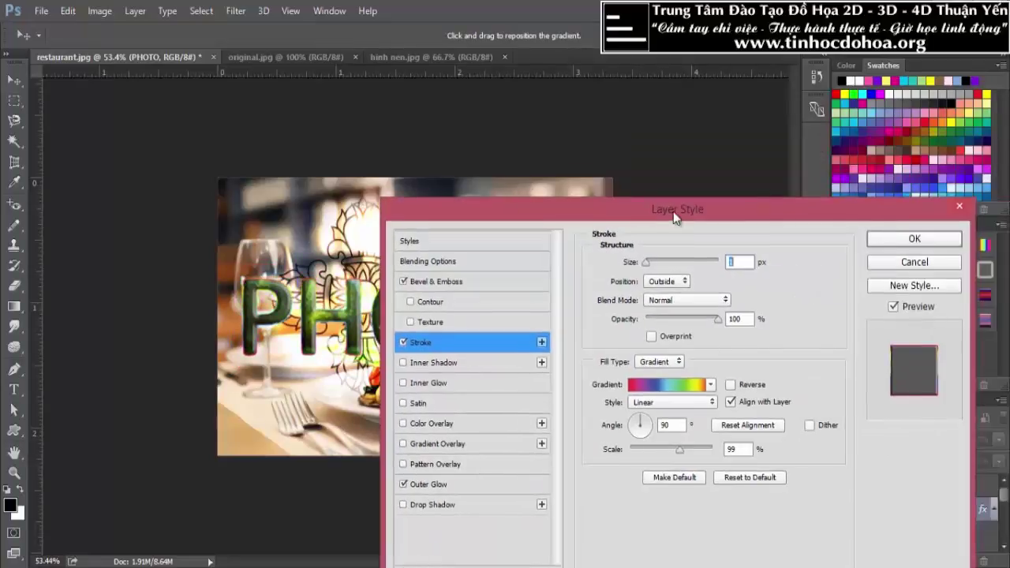
{"action": "left_click", "coordinate": [917, 238]}
Drag the clipped landscape upward so brighter green grass fills the PHOTO letters
{"action": "scroll", "coordinate": [430, 274], "scroll_direction": "up", "scroll_amount": 2}
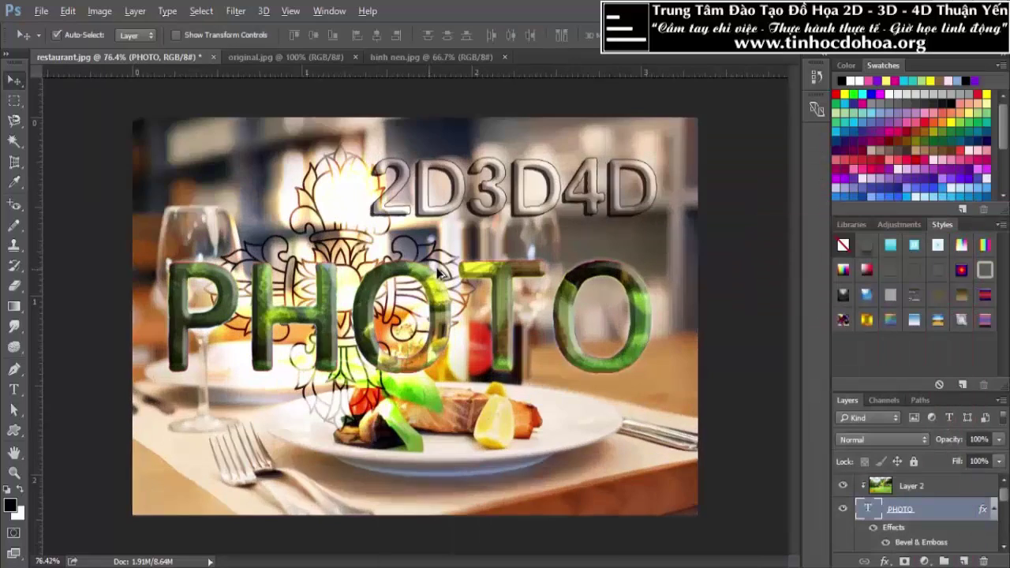
{"action": "scroll", "coordinate": [430, 274], "scroll_direction": "up", "scroll_amount": 2}
{"action": "scroll", "coordinate": [430, 273], "scroll_direction": "down", "scroll_amount": 2}
{"action": "scroll", "coordinate": [430, 274], "scroll_direction": "up", "scroll_amount": 2}
{"action": "scroll", "coordinate": [430, 274], "scroll_direction": "down", "scroll_amount": 2}
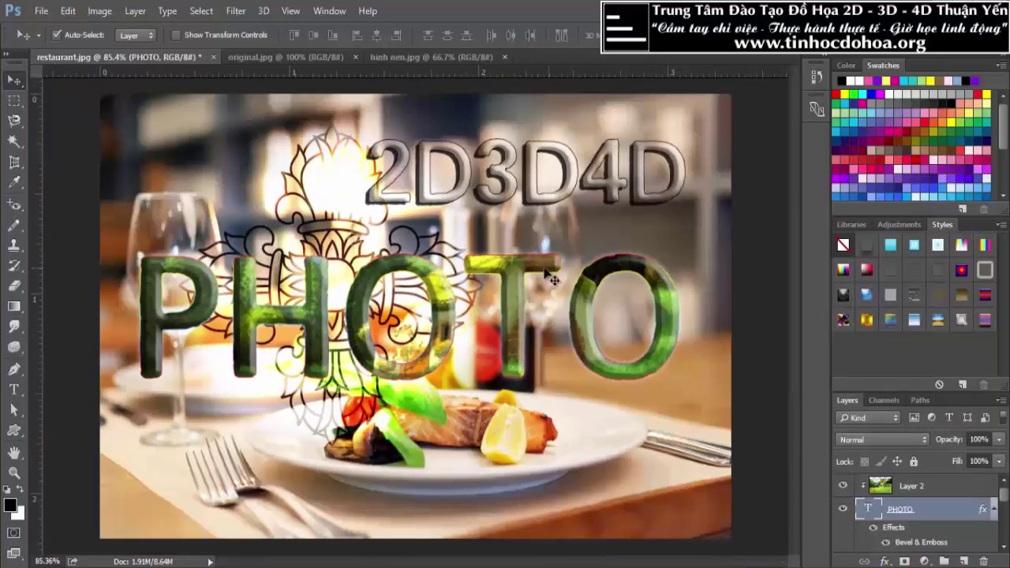
{"action": "left_click_drag", "start_coordinate": [615, 276], "coordinate": [598, 195]}
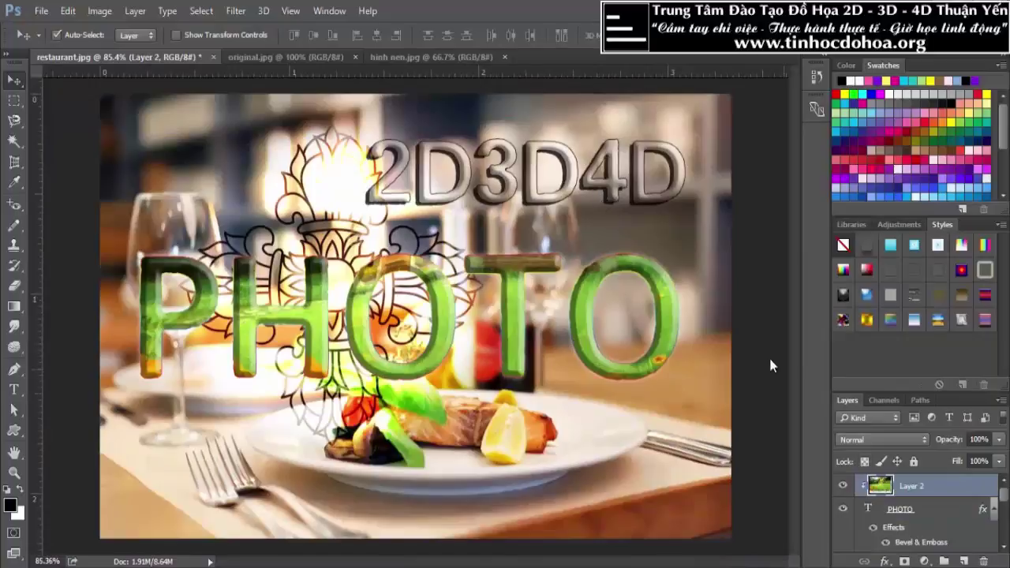
{"action": "scroll", "coordinate": [947, 513], "scroll_direction": "down", "scroll_amount": 1}
{"action": "scroll", "coordinate": [963, 515], "scroll_direction": "down", "scroll_amount": 2}
{"action": "scroll", "coordinate": [965, 515], "scroll_direction": "up", "scroll_amount": 2}
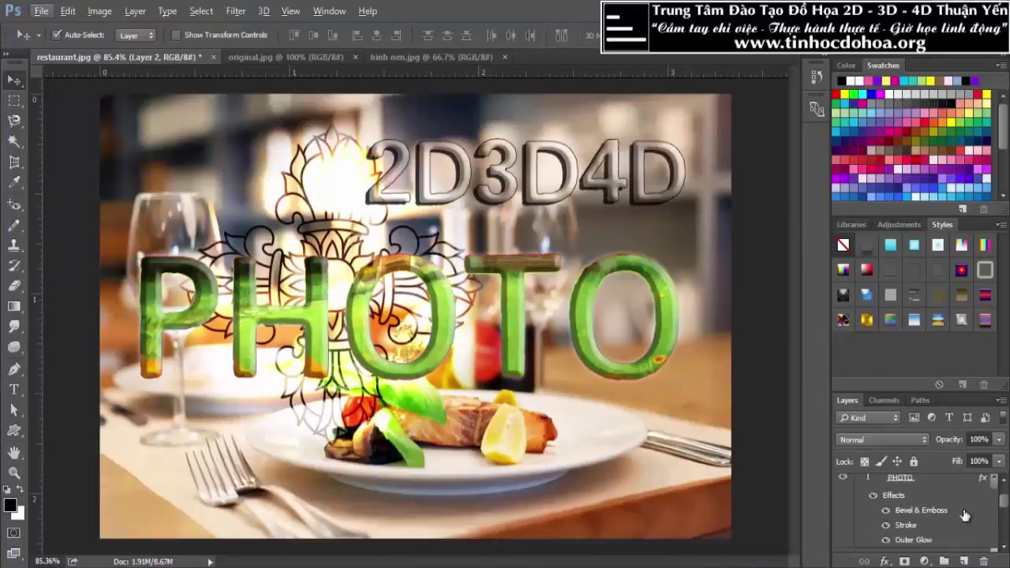
{"action": "scroll", "coordinate": [965, 514], "scroll_direction": "up", "scroll_amount": 1}
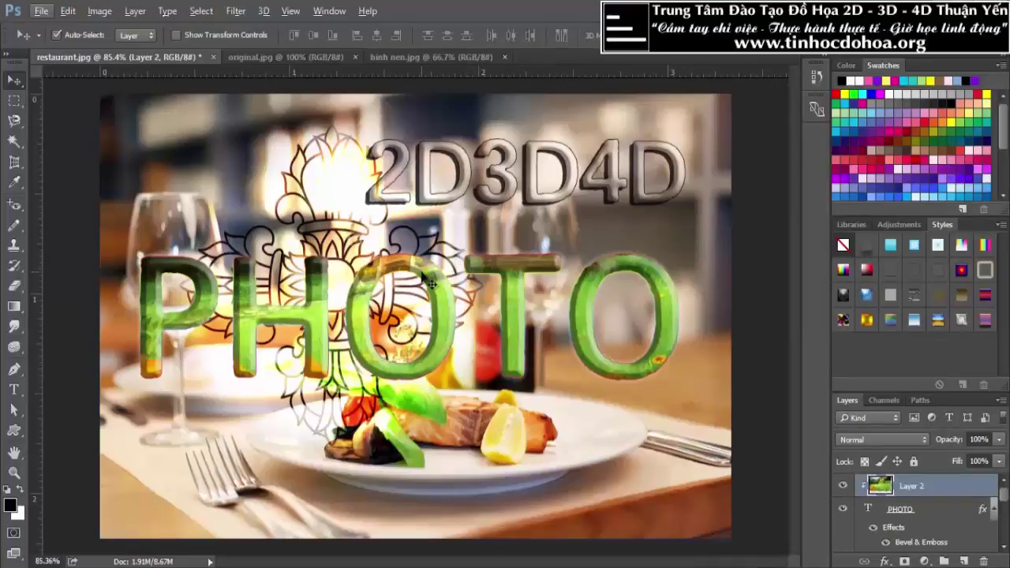
{"action": "scroll", "coordinate": [402, 294], "scroll_direction": "down", "scroll_amount": 2}
{"action": "scroll", "coordinate": [390, 294], "scroll_direction": "up", "scroll_amount": 2}
{"action": "scroll", "coordinate": [394, 284], "scroll_direction": "down", "scroll_amount": 1}
{"action": "scroll", "coordinate": [402, 268], "scroll_direction": "down", "scroll_amount": 1}
{"action": "scroll", "coordinate": [418, 233], "scroll_direction": "up", "scroll_amount": 2}
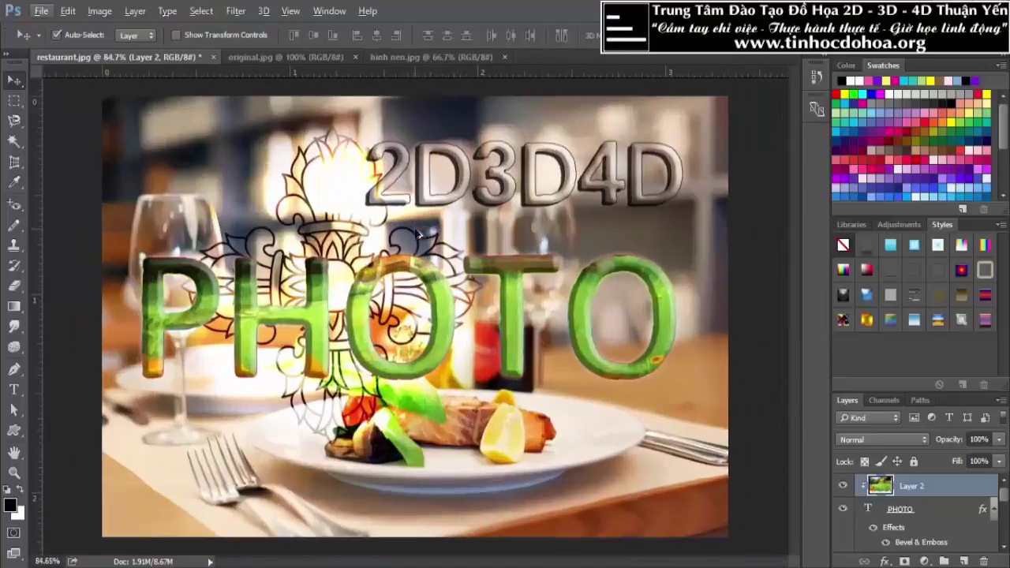
{"action": "scroll", "coordinate": [418, 233], "scroll_direction": "down", "scroll_amount": 1}
{"action": "scroll", "coordinate": [420, 235], "scroll_direction": "up", "scroll_amount": 2}
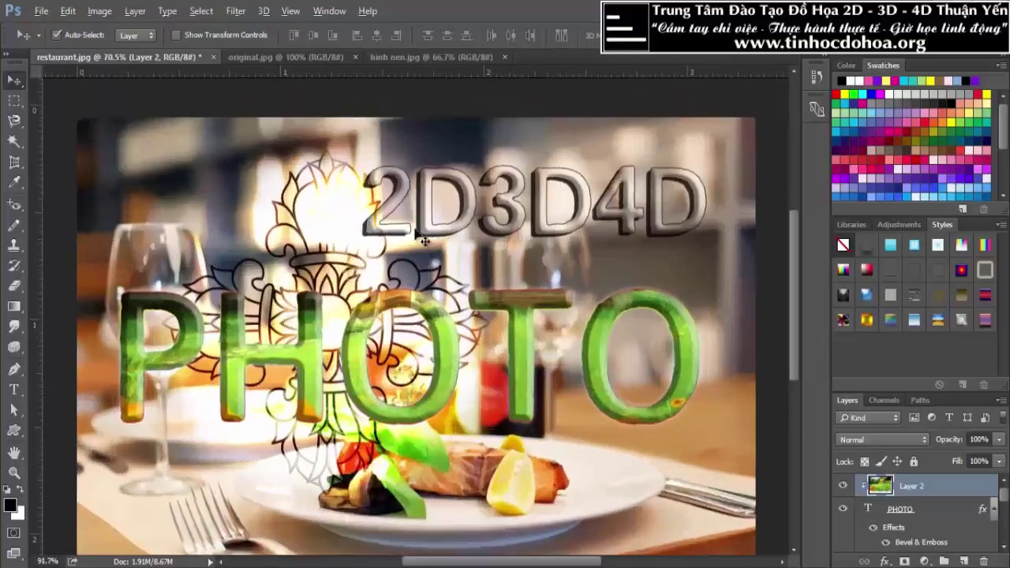
{"action": "scroll", "coordinate": [420, 237], "scroll_direction": "down", "scroll_amount": 1}
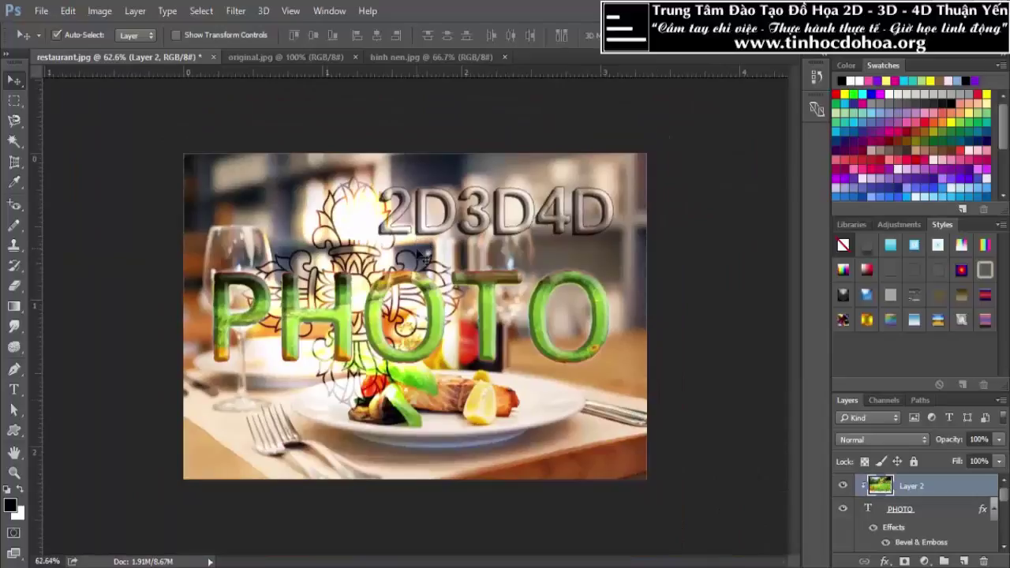